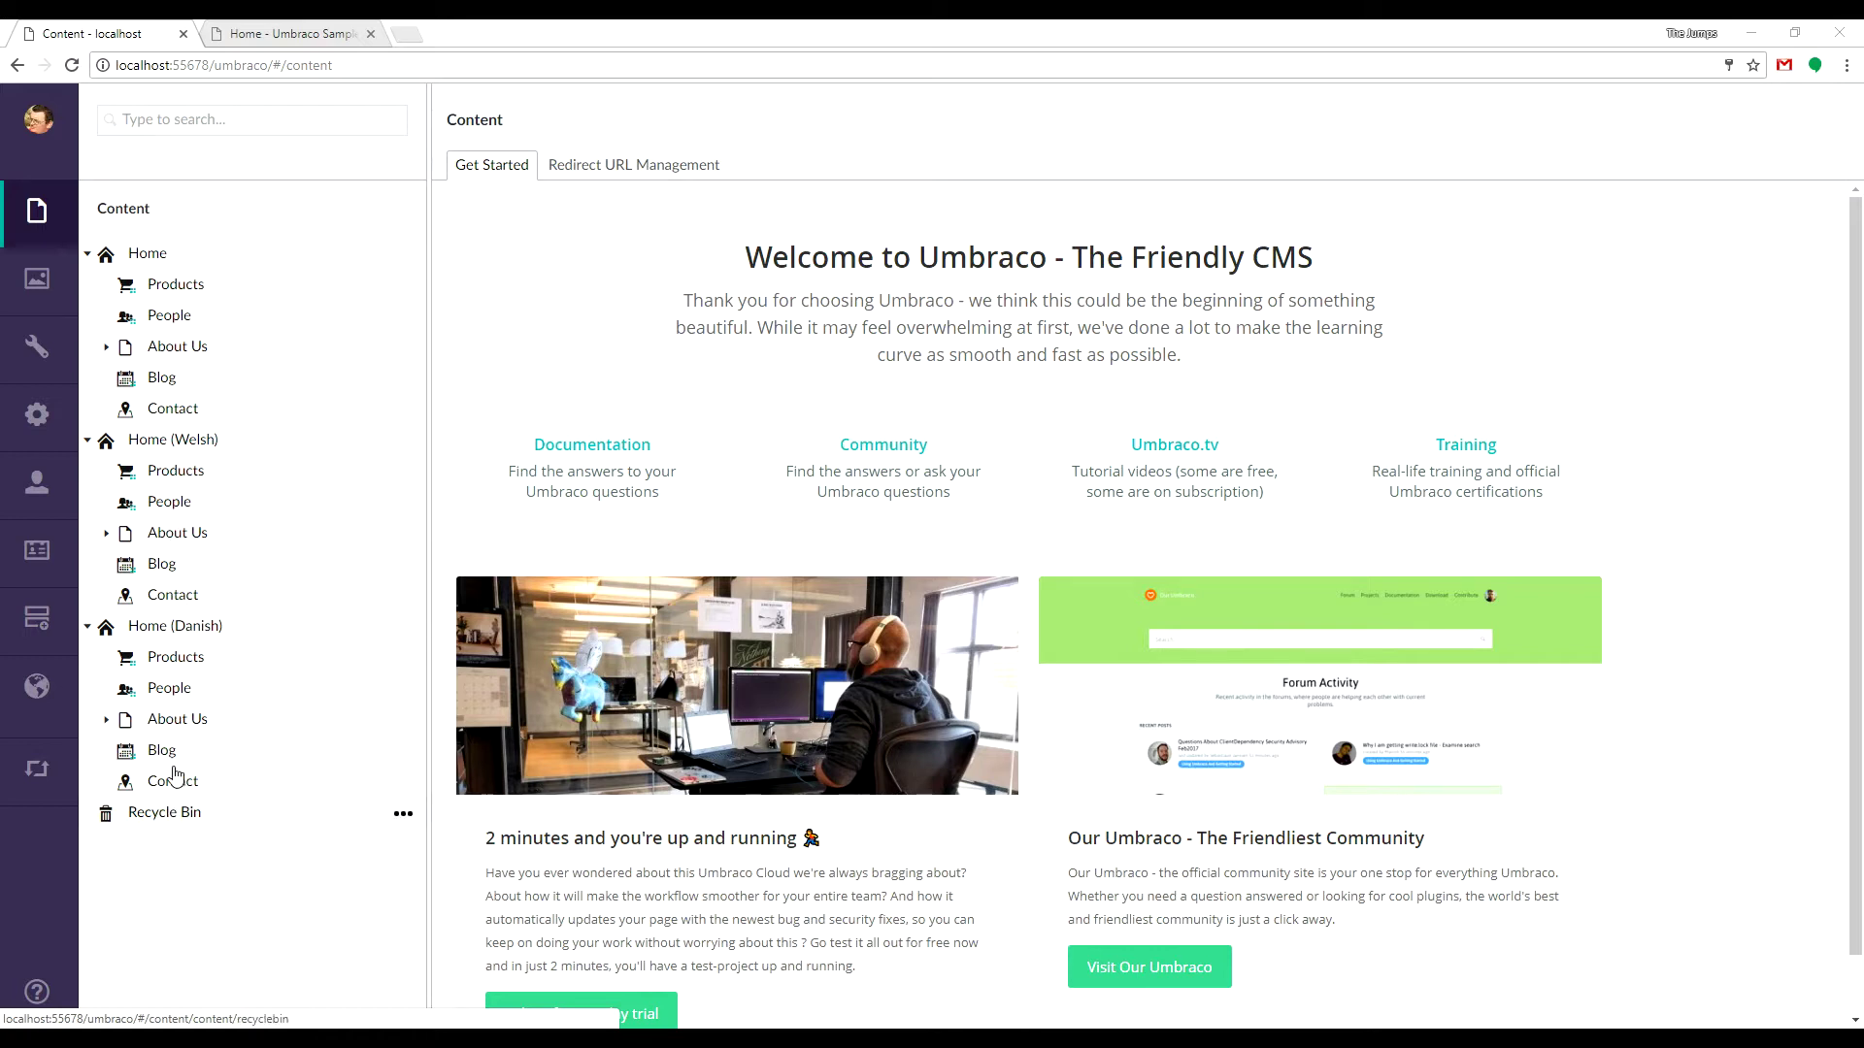
Check the Culture and Hostnames settings of Home (Welsh), and view the Welsh and Danish versions of the sample site.
{"action": "right_click", "coordinate": [169, 448]}
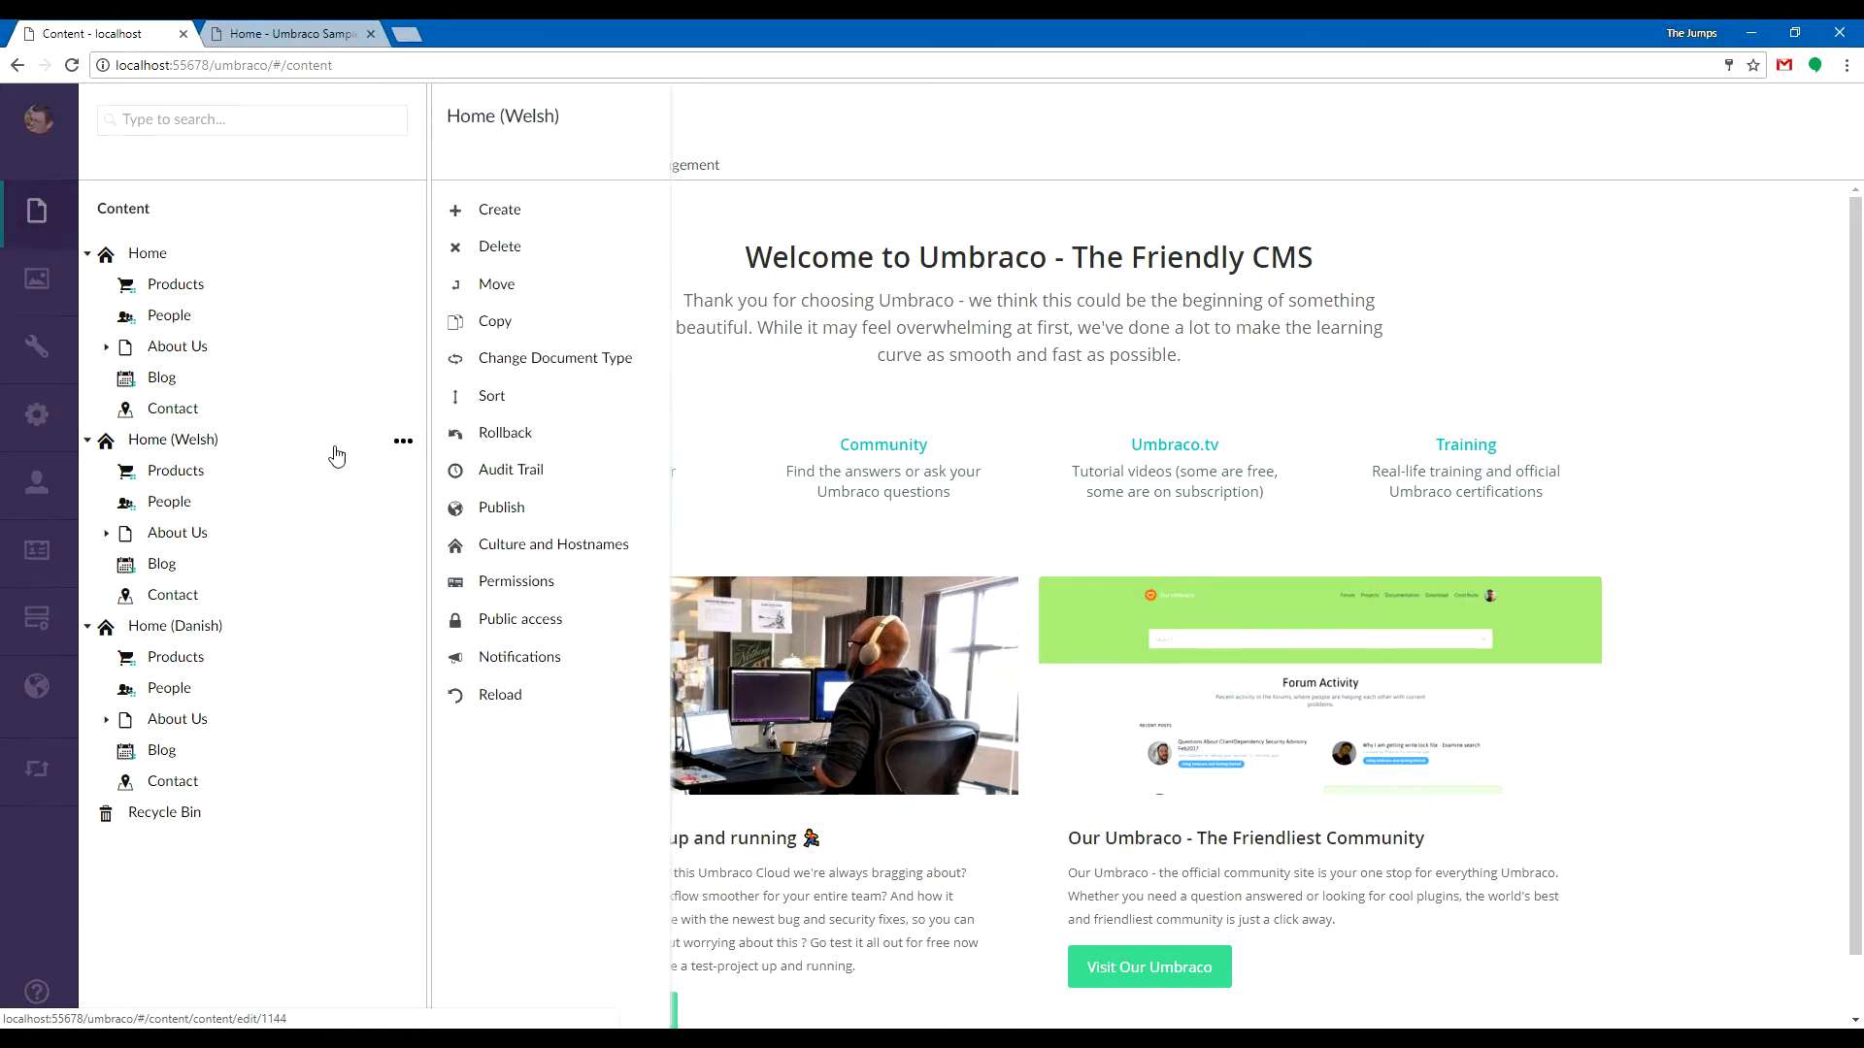
{"action": "left_click", "coordinate": [583, 551]}
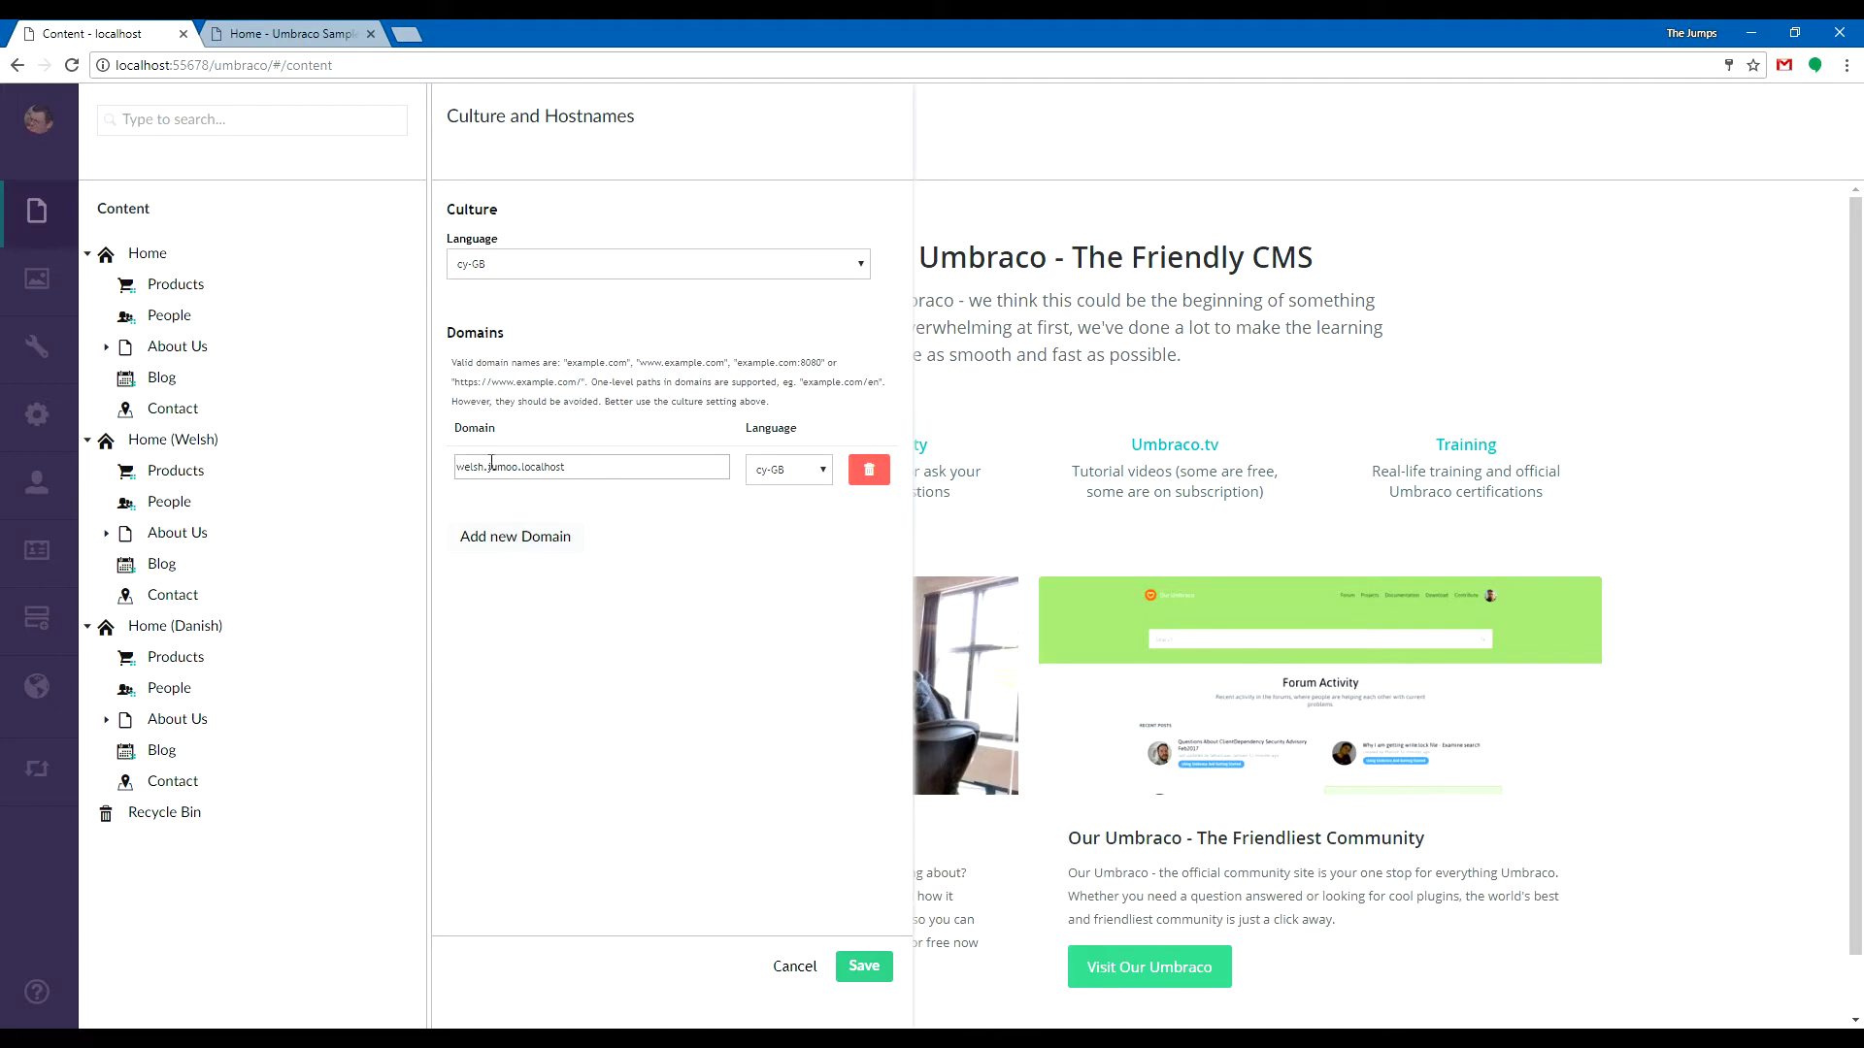
{"action": "left_click", "coordinate": [288, 33]}
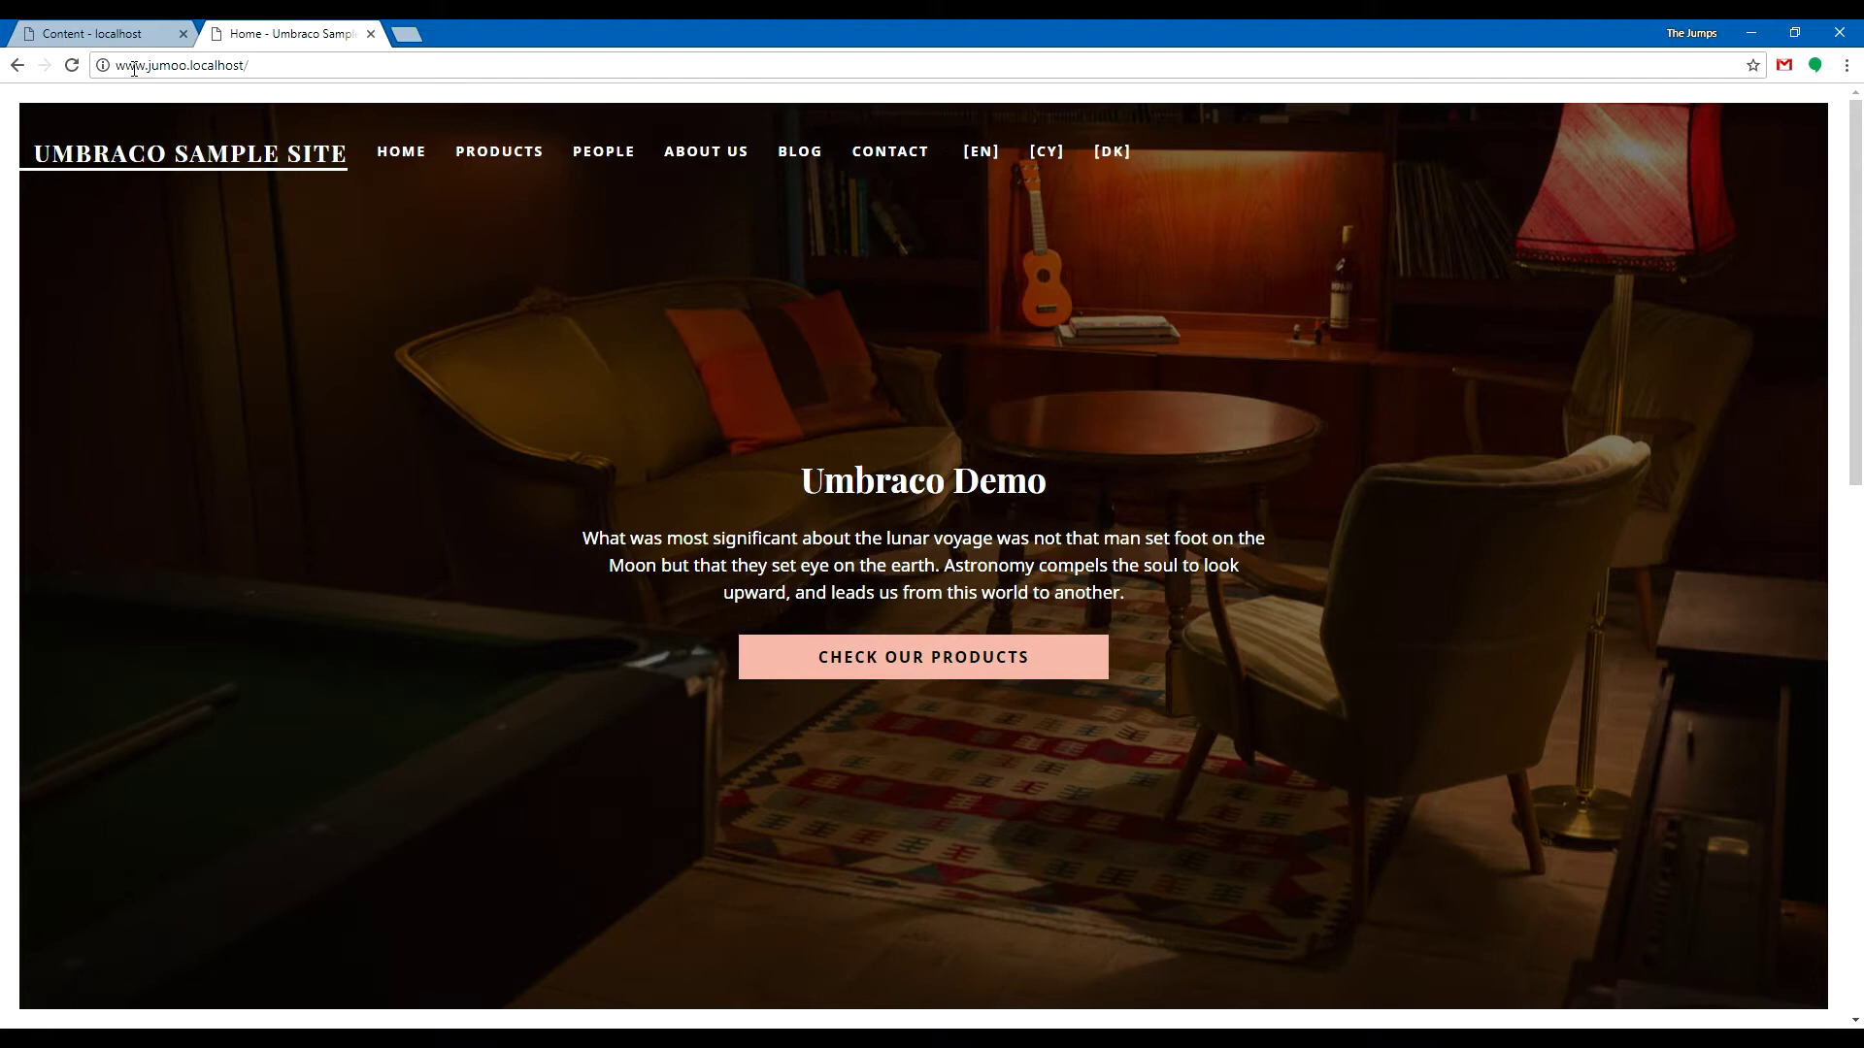
{"action": "left_click_drag", "start_coordinate": [116, 66], "coordinate": [330, 68]}
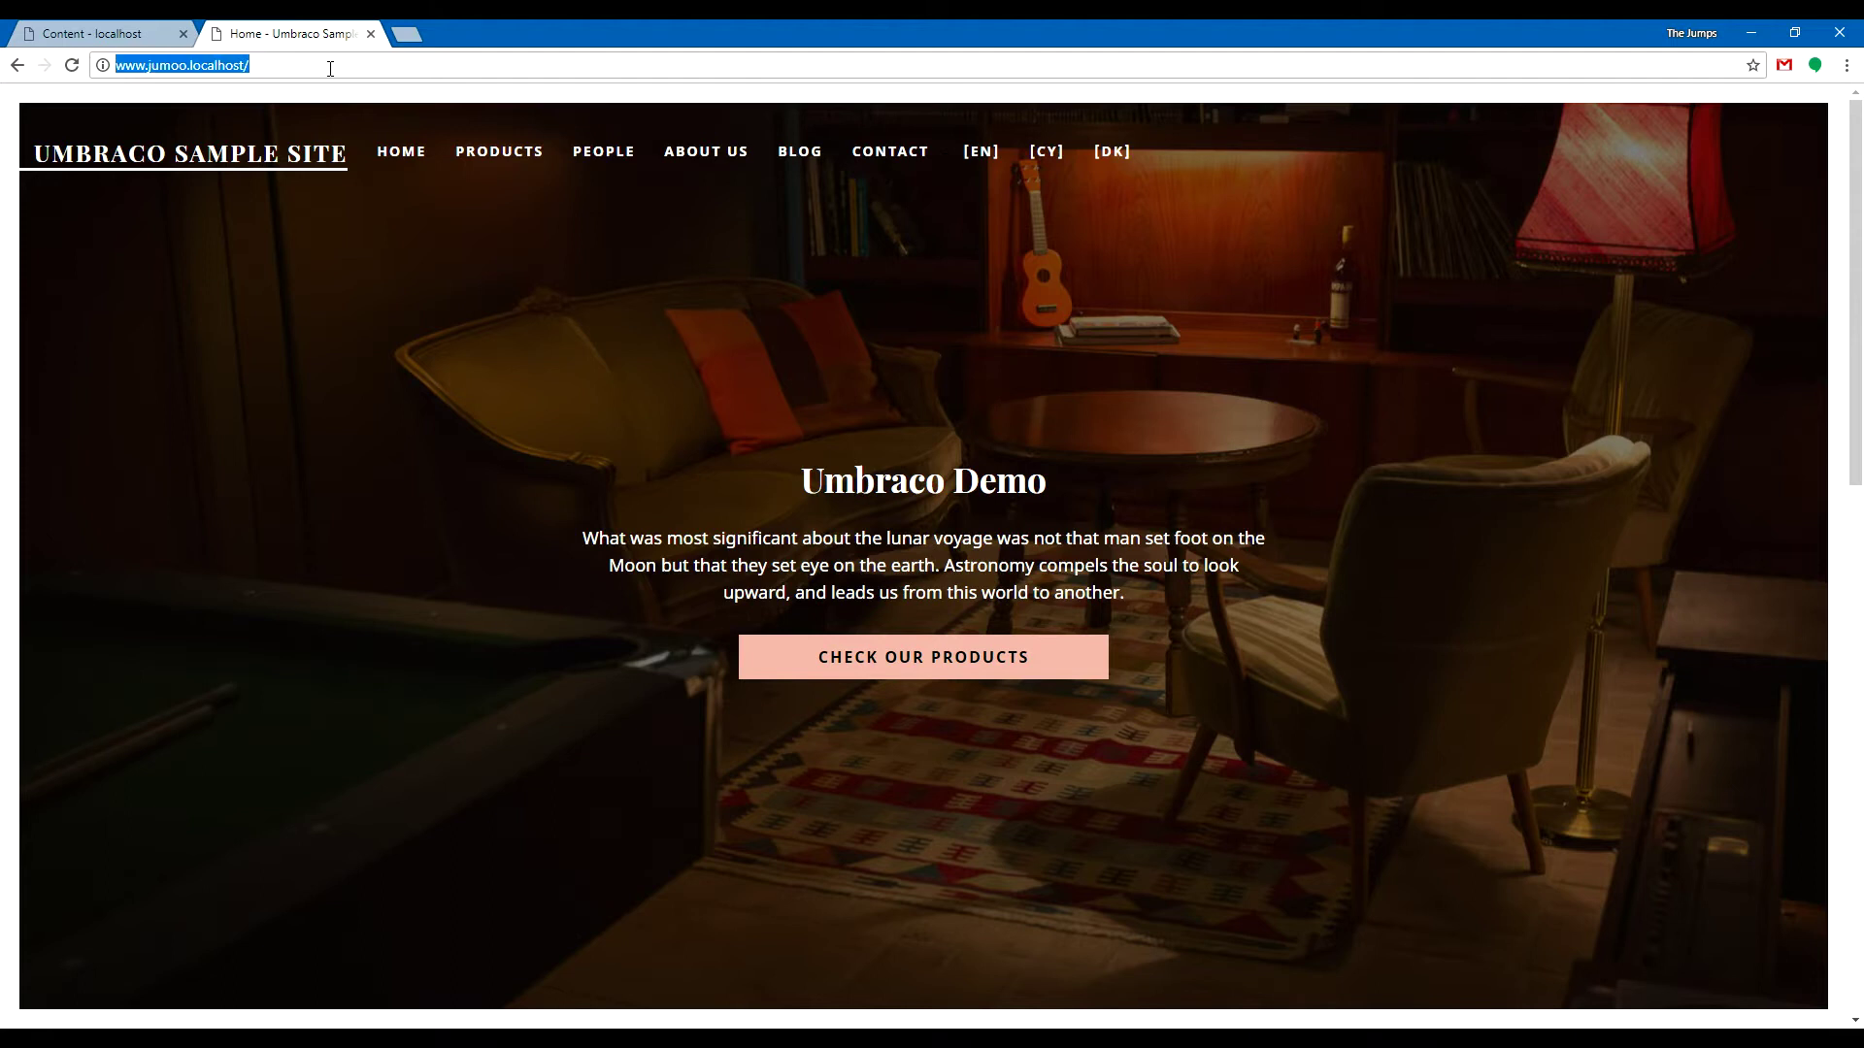
{"action": "left_click", "coordinate": [1037, 159]}
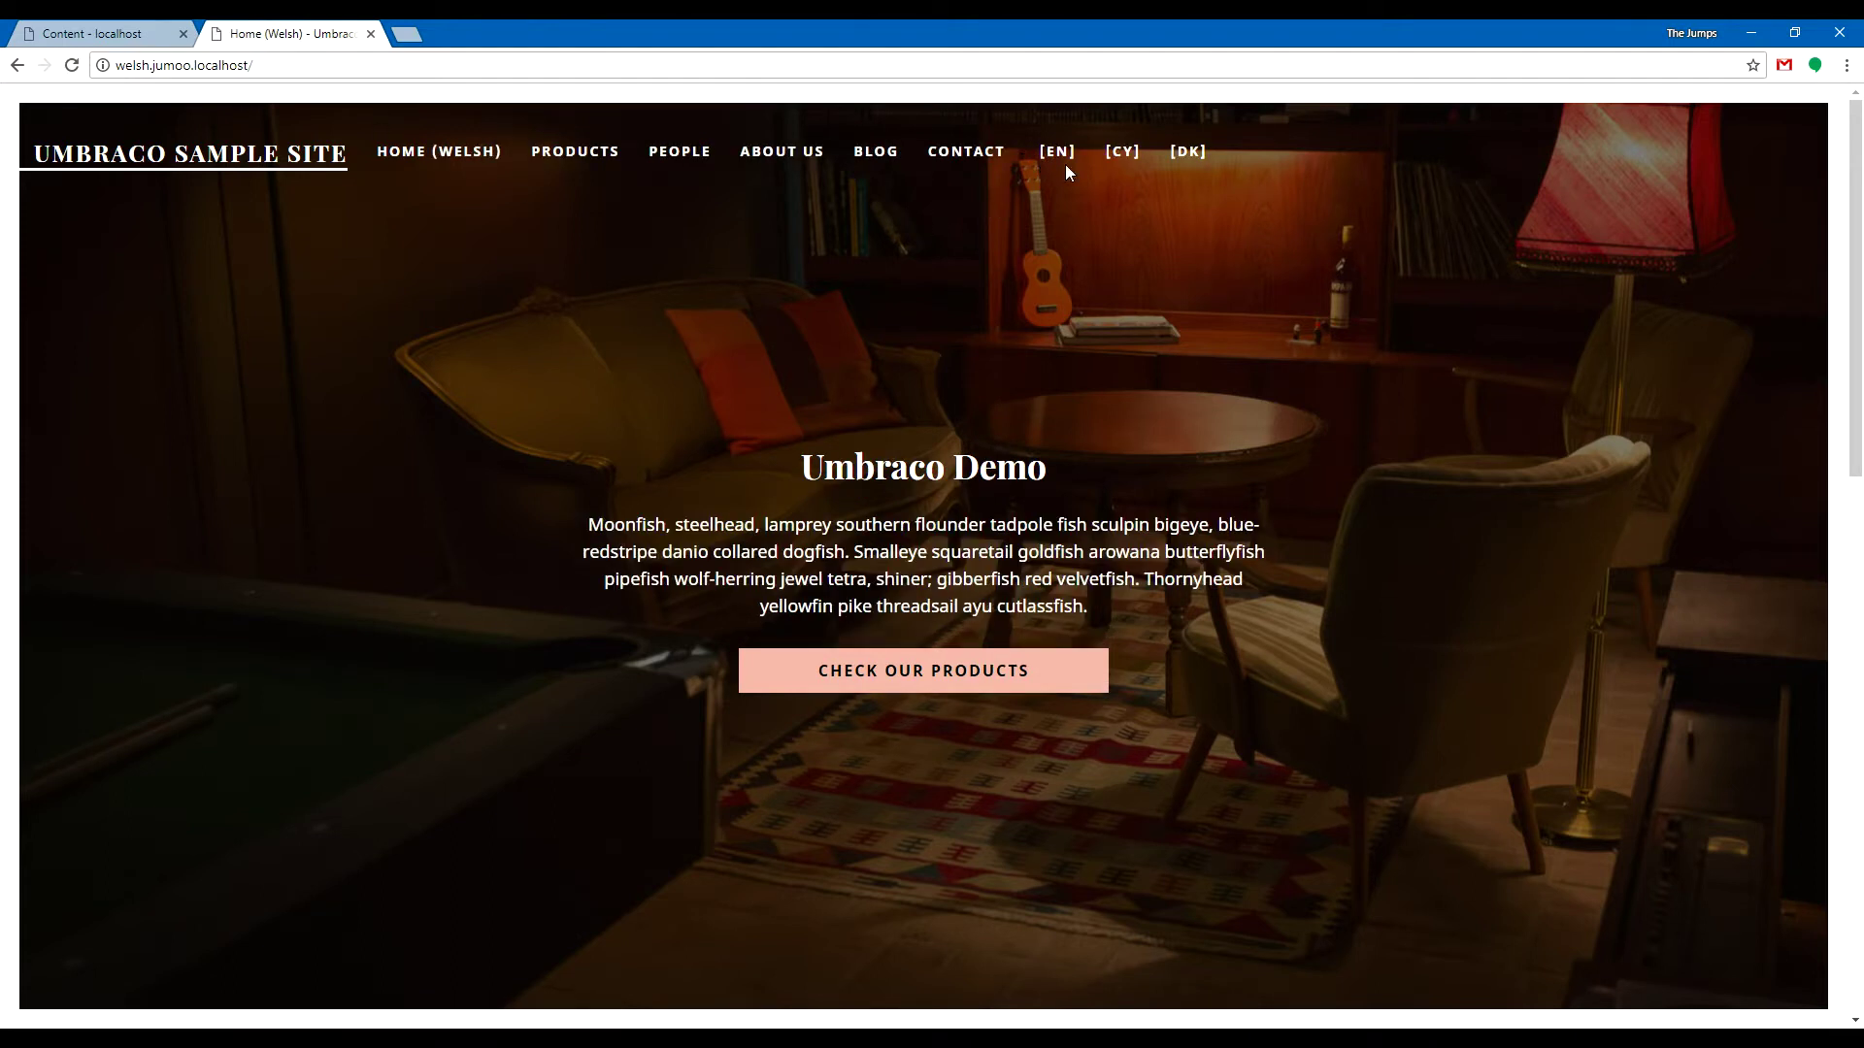
{"action": "left_click", "coordinate": [1187, 153]}
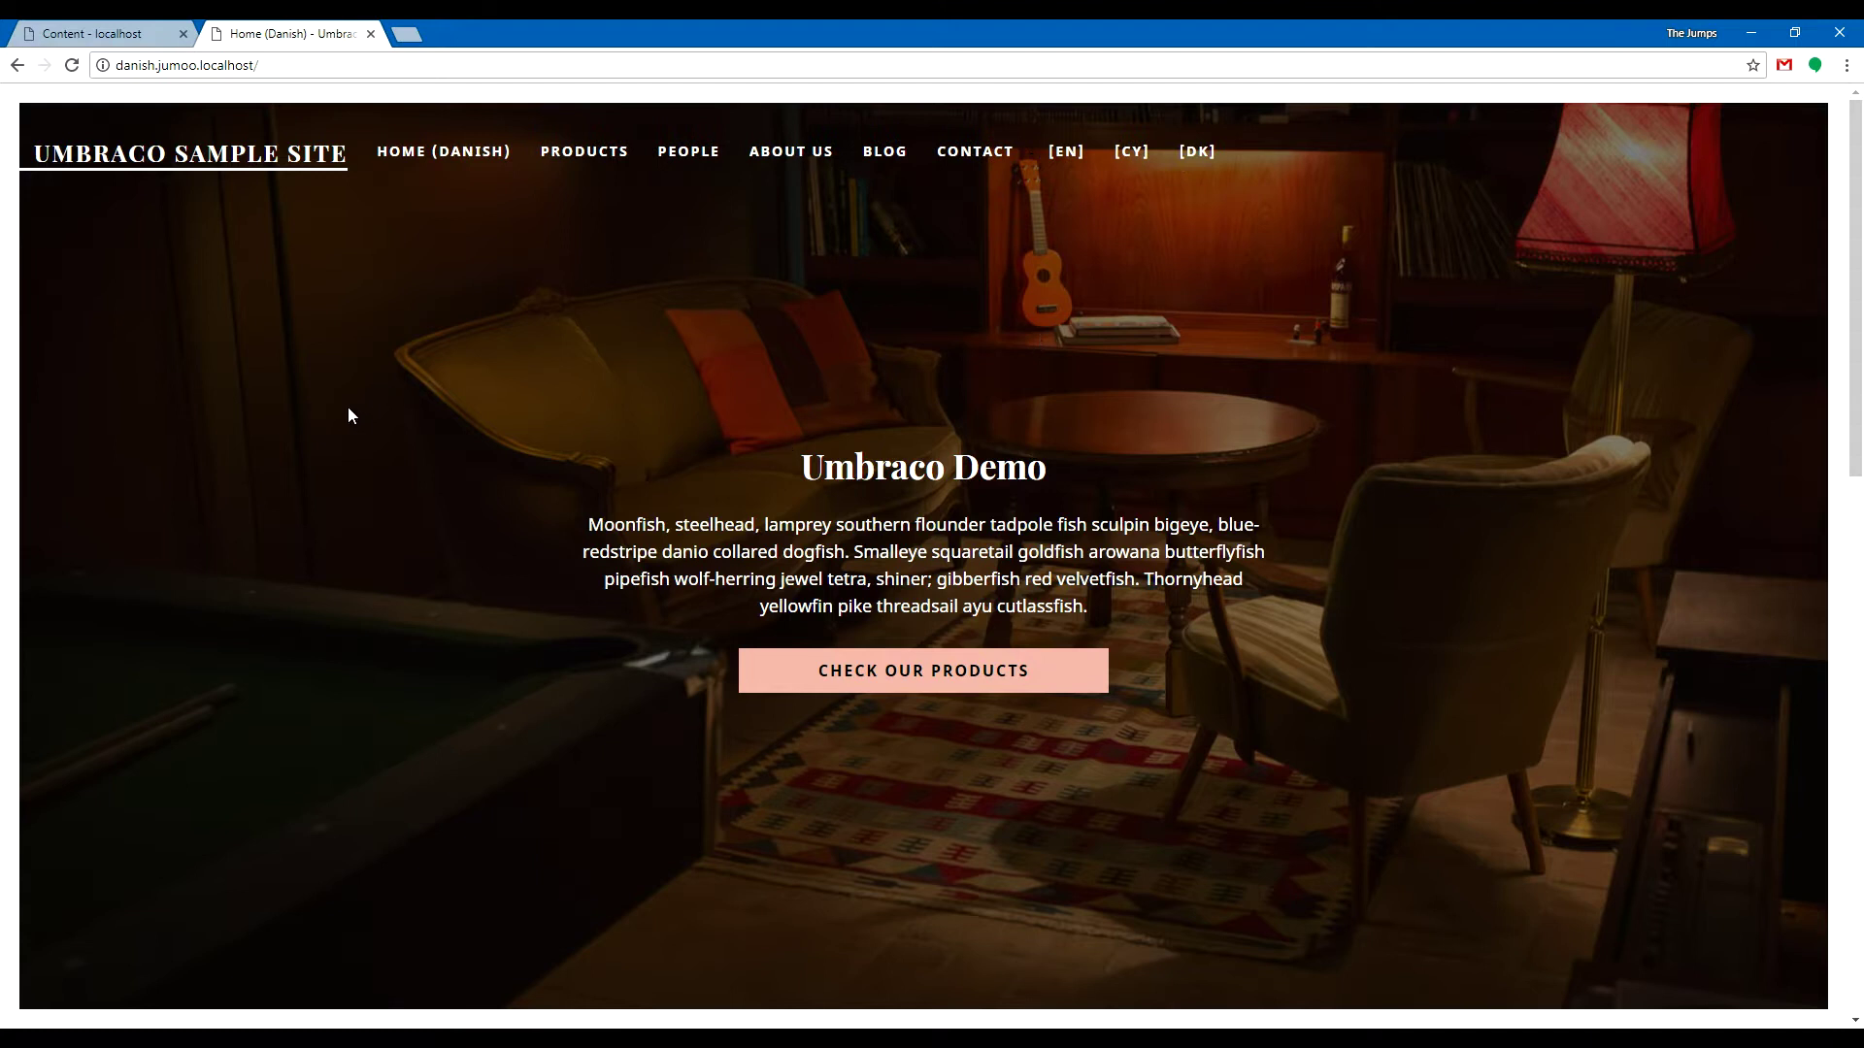
Return to the Umbraco back office, close Culture and Hostnames without saving, and open the About Us page under Home.
{"action": "left_click", "coordinate": [130, 22]}
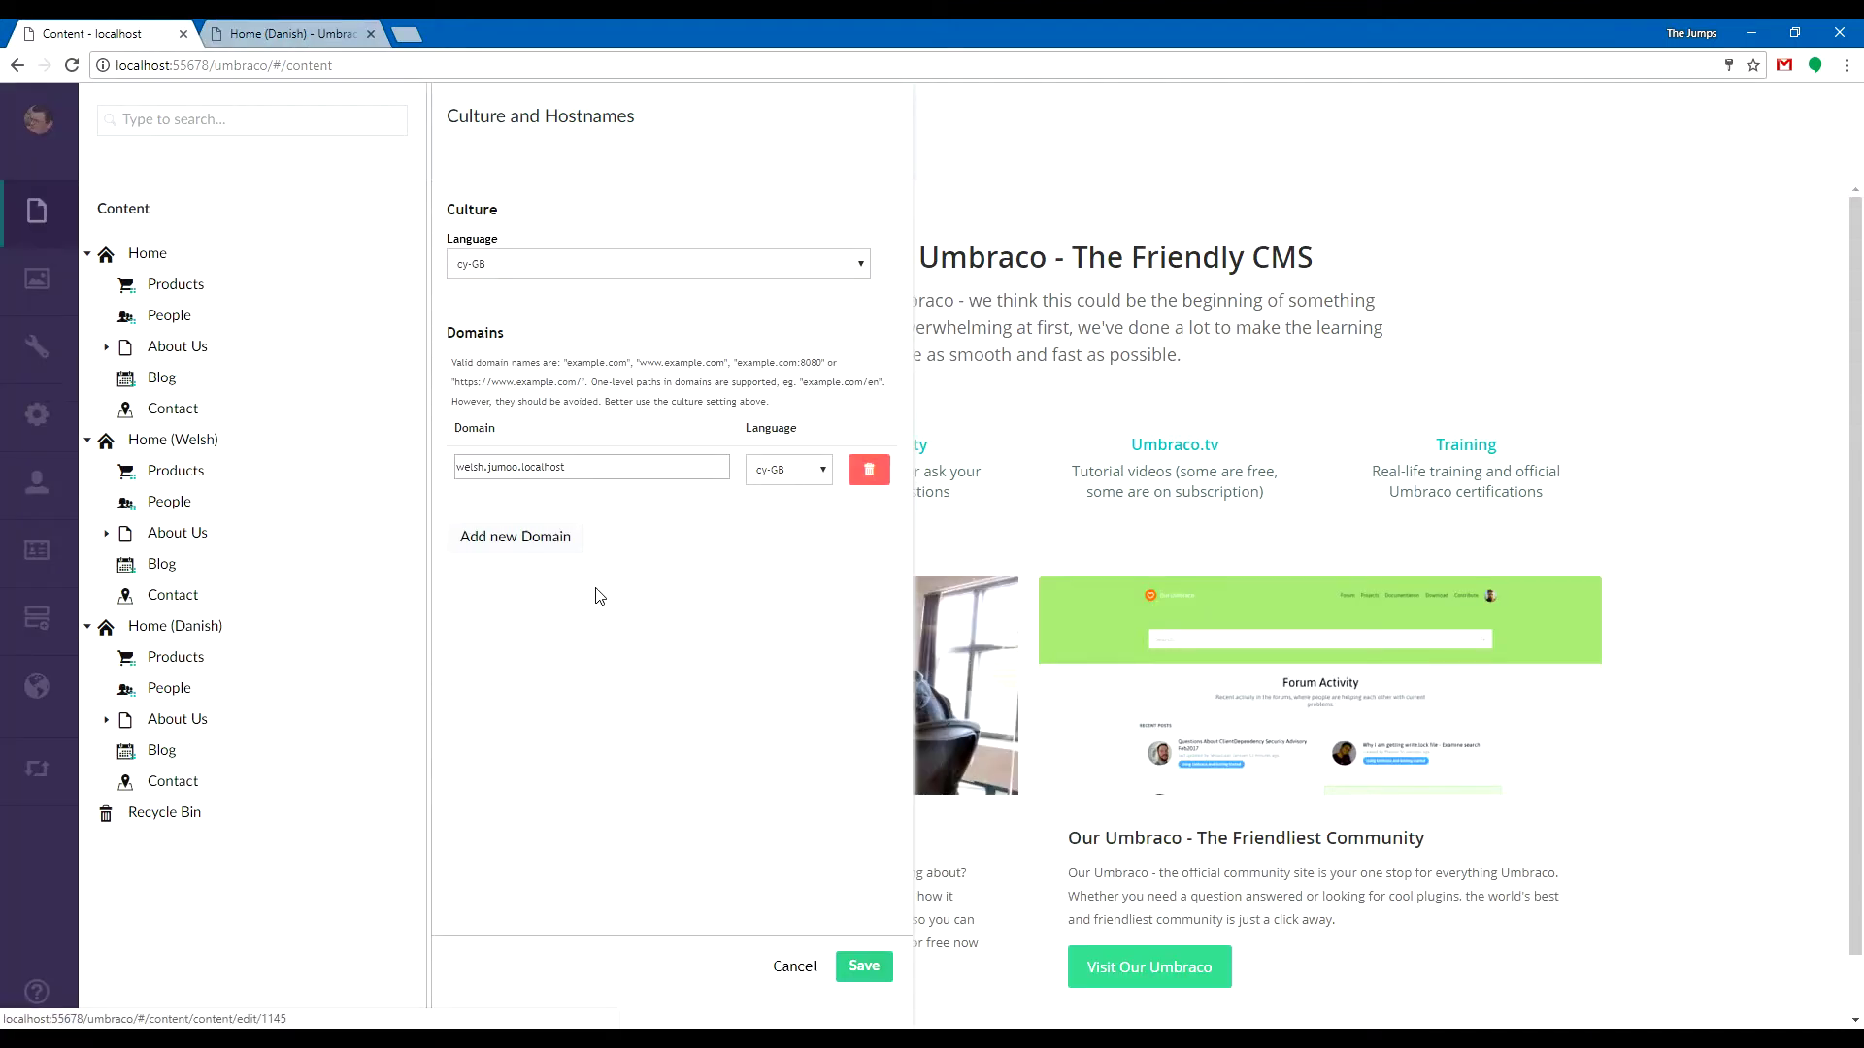
{"action": "left_click", "coordinate": [796, 967]}
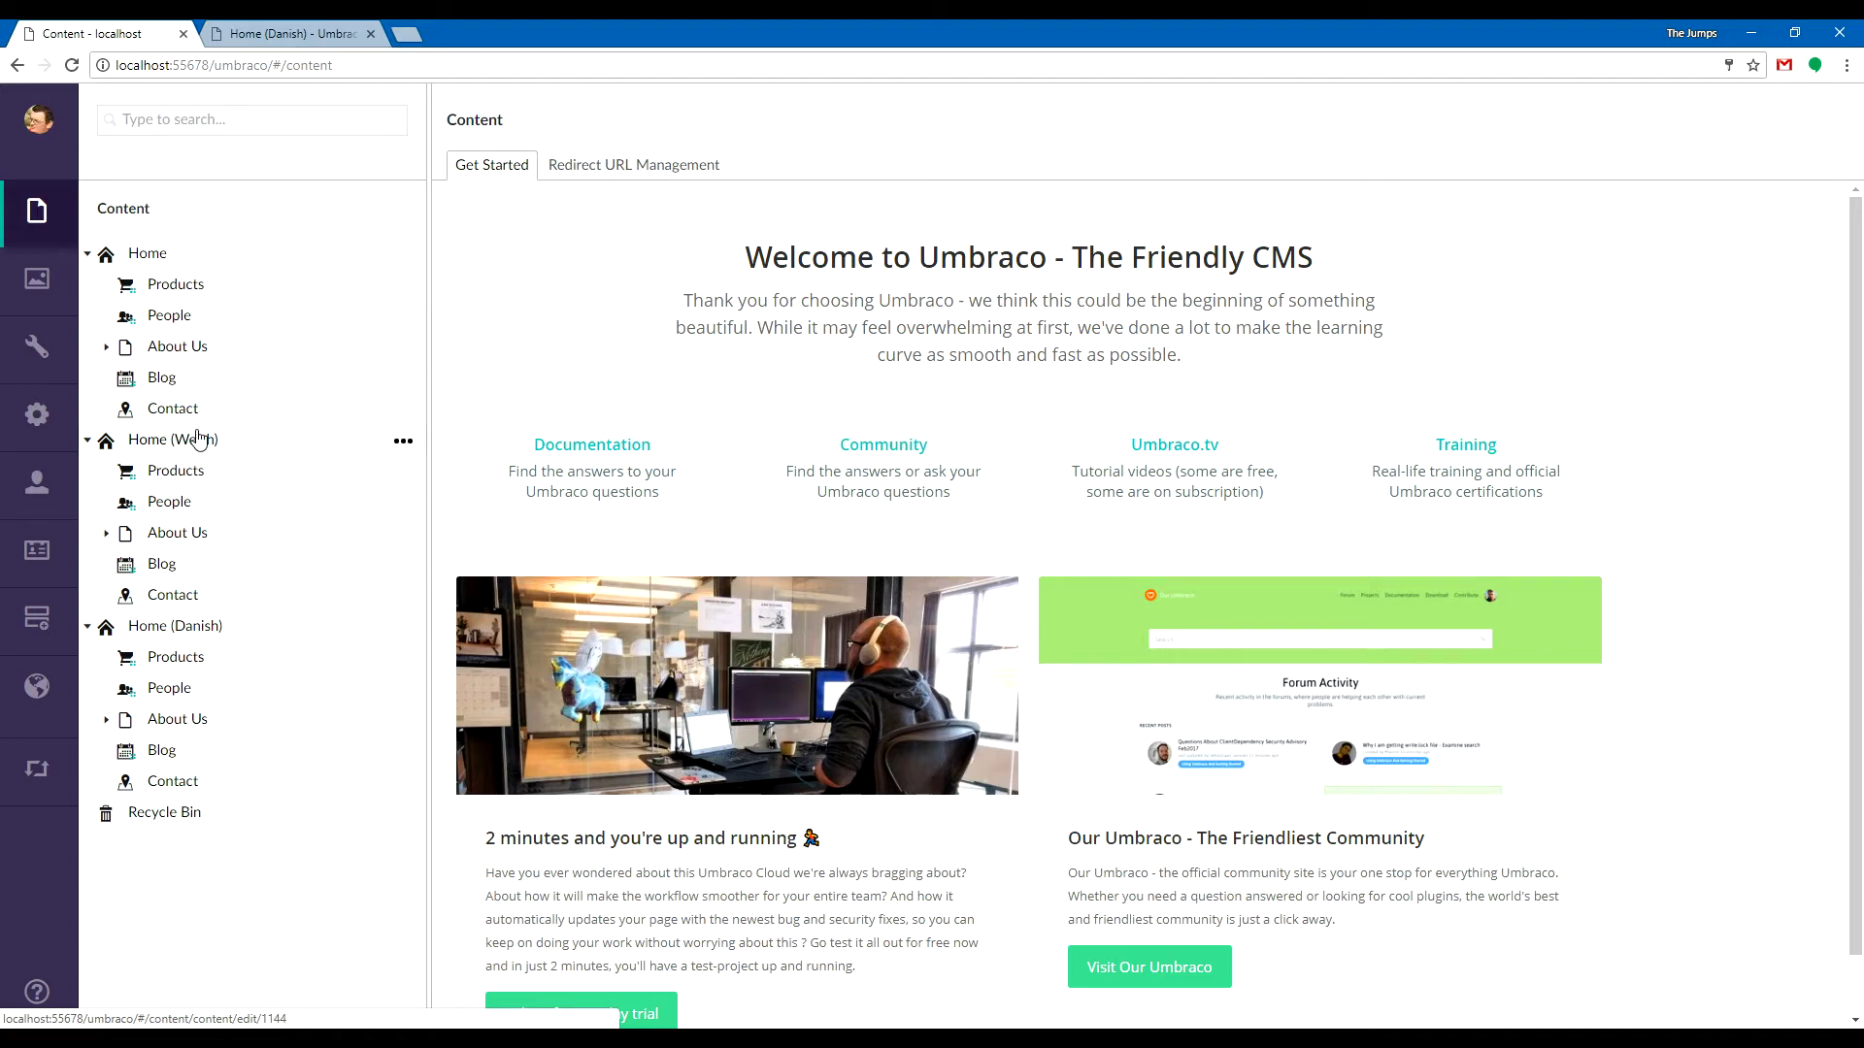
{"action": "left_click", "coordinate": [182, 342]}
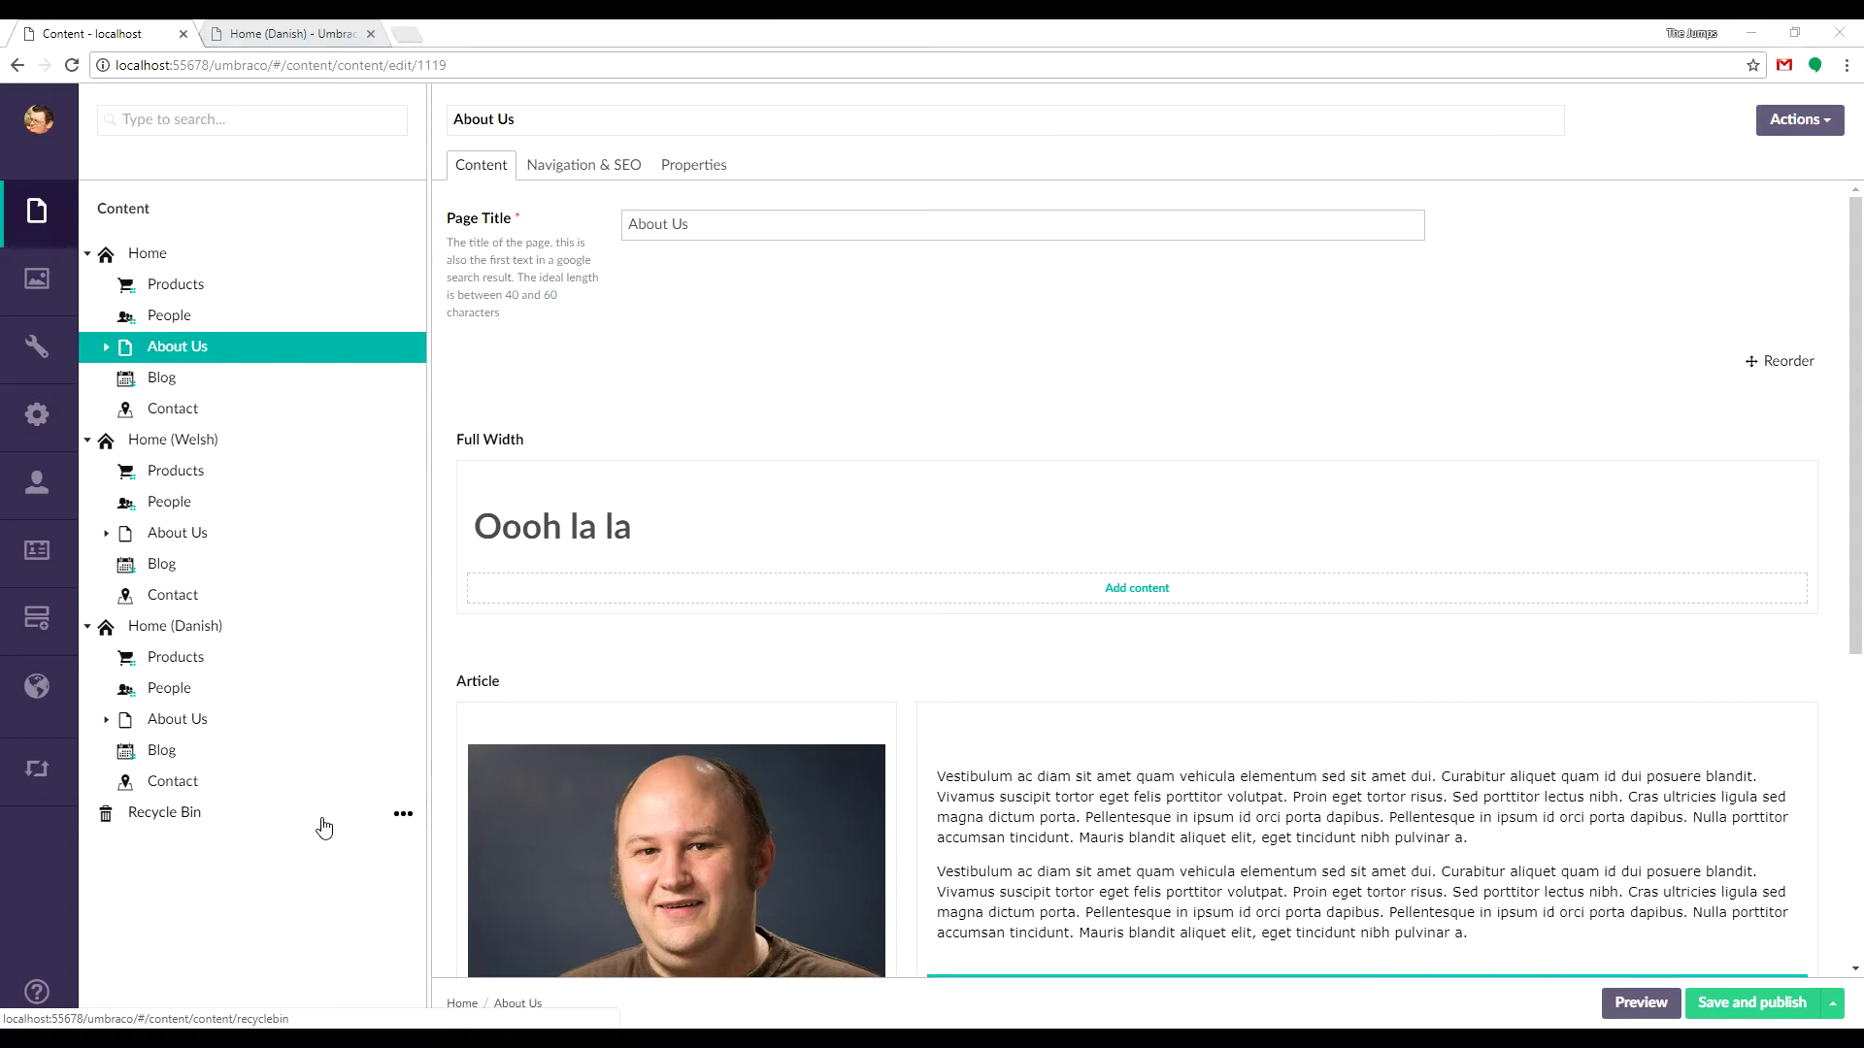
Create a translation set from the Translation Manager and name it "Main Translation set".
{"action": "left_click", "coordinate": [34, 693]}
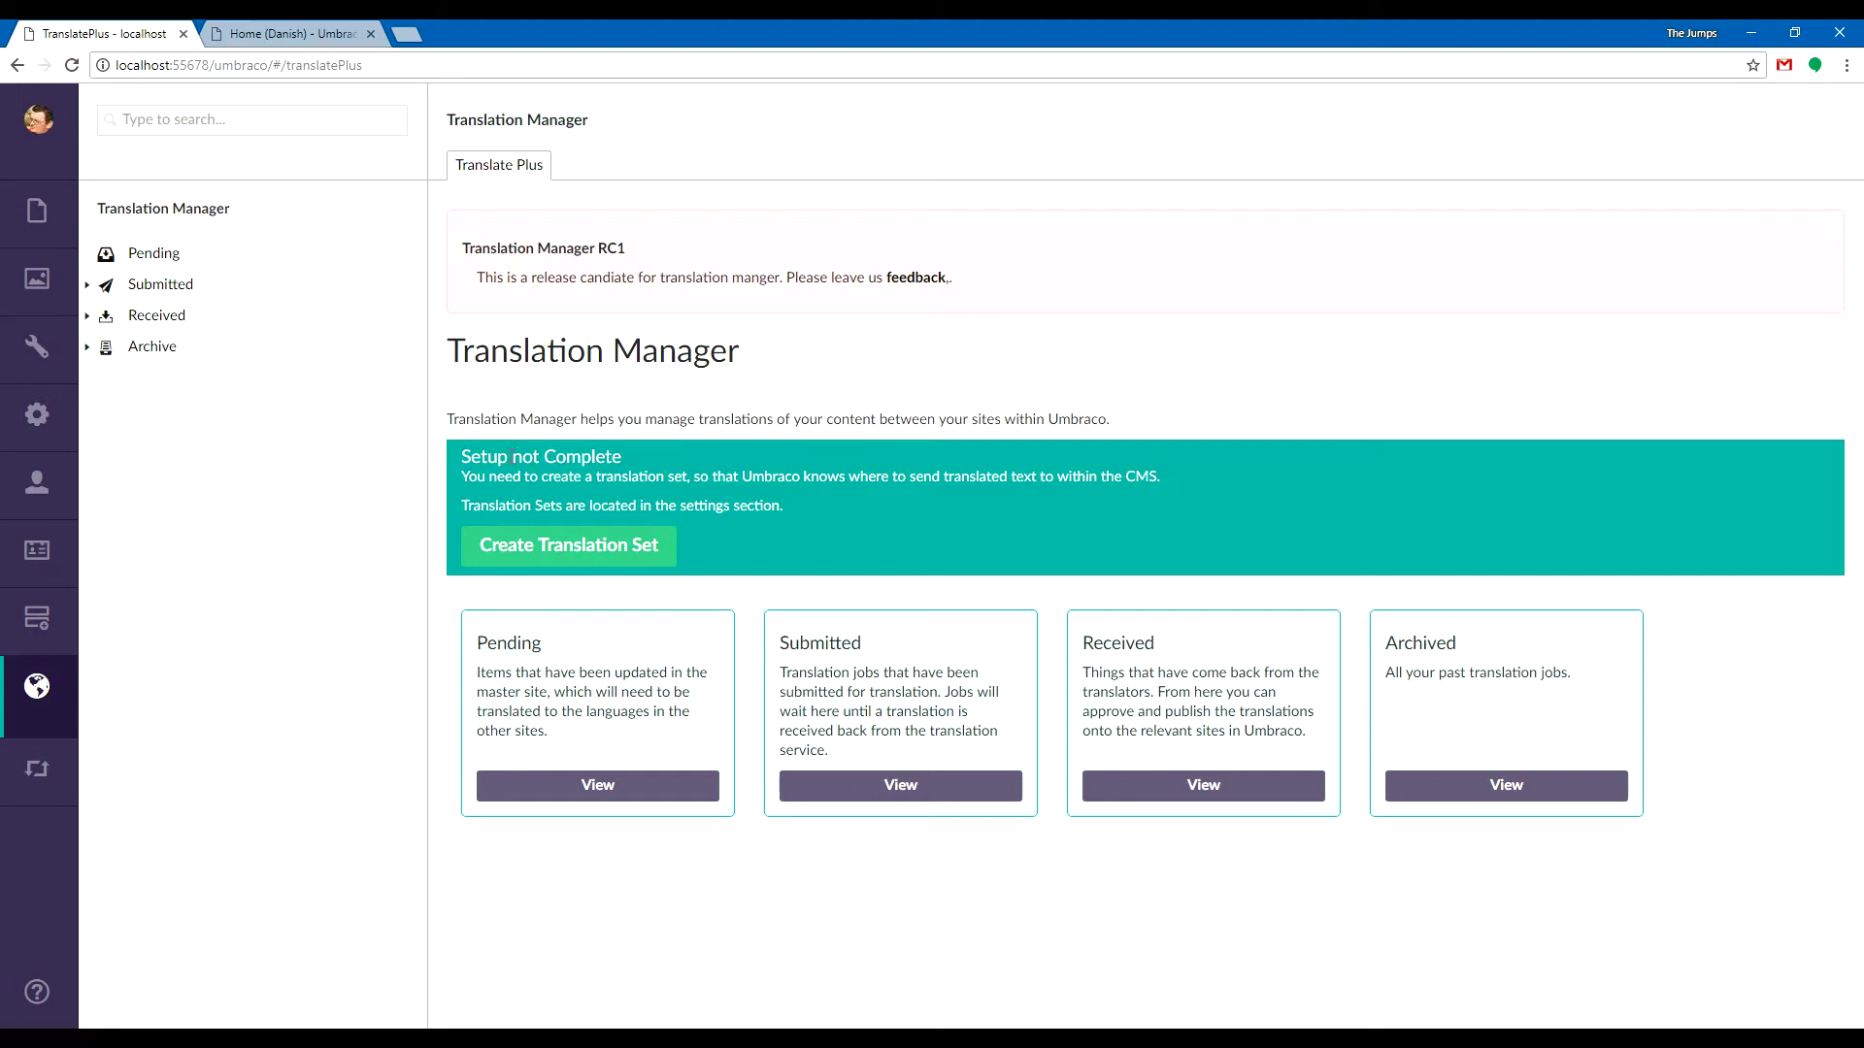
{"action": "left_click", "coordinate": [552, 544]}
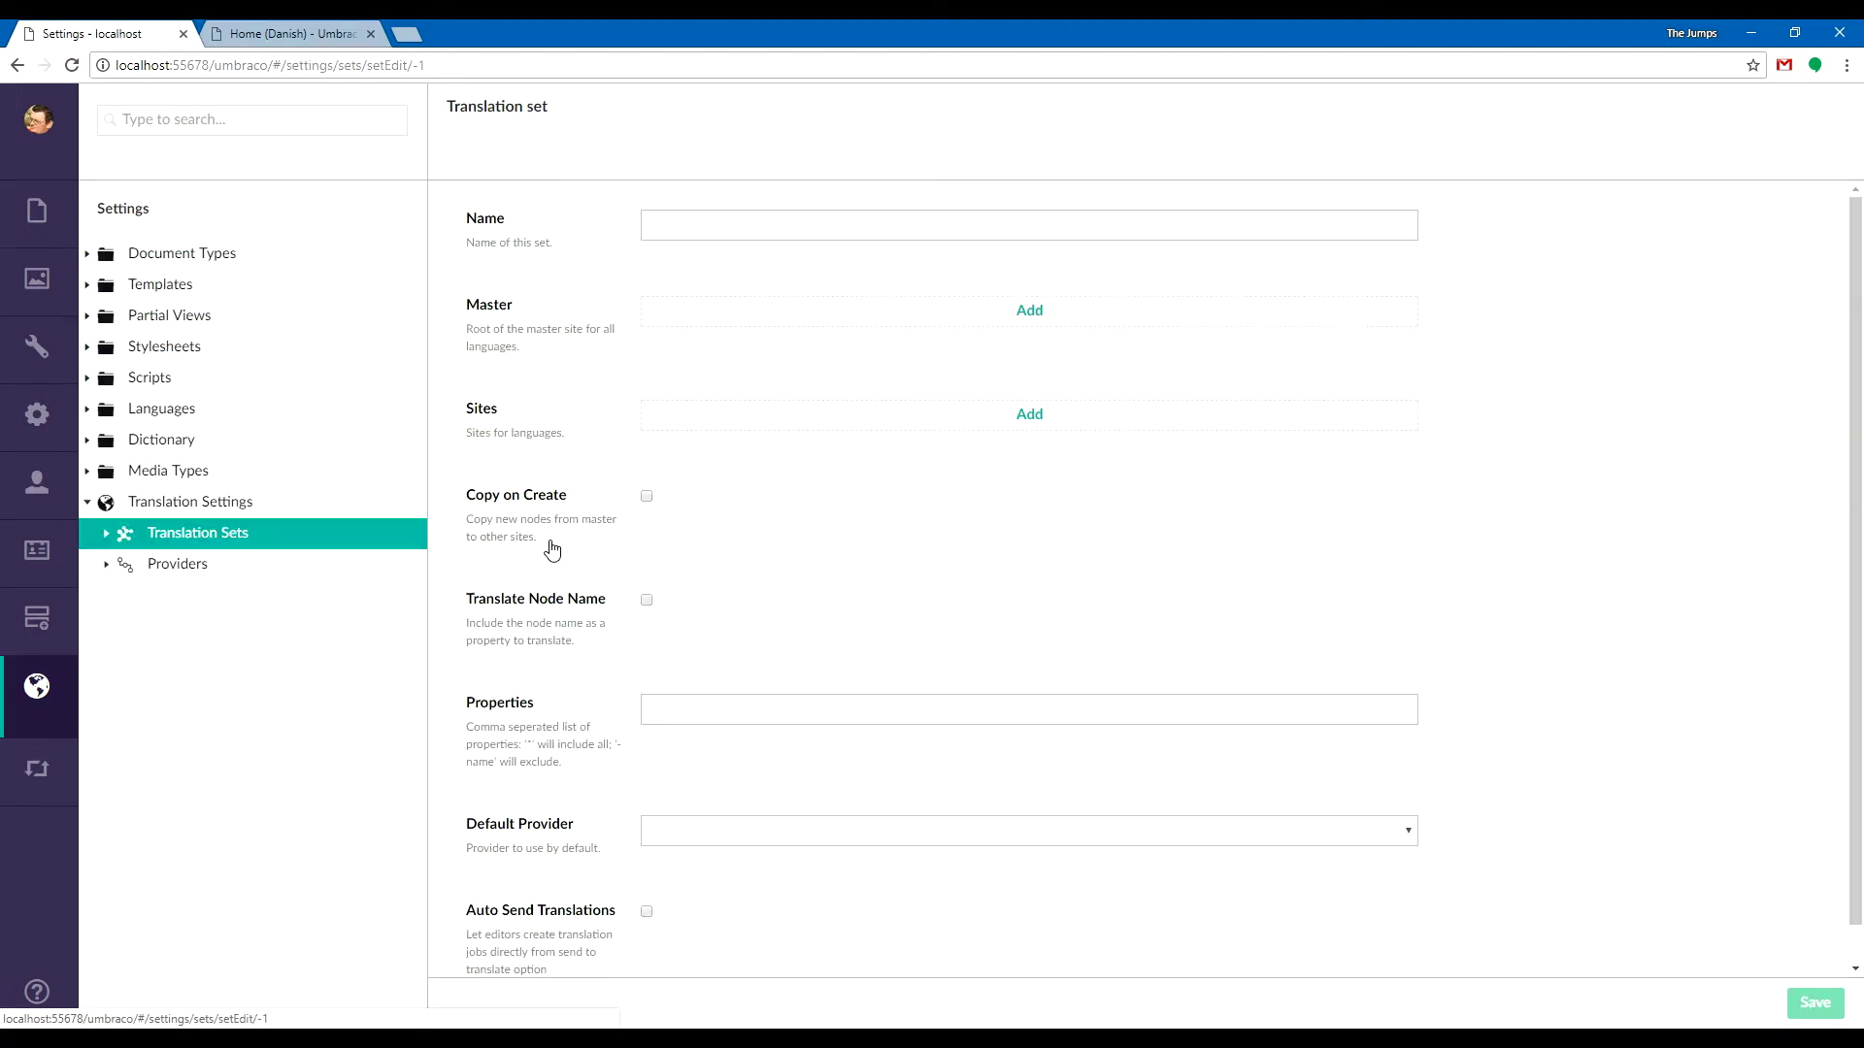
{"action": "left_click", "coordinate": [751, 217]}
{"action": "type", "text": "M"}
{"action": "key", "text": "Down"}
{"action": "key", "text": "Tab"}
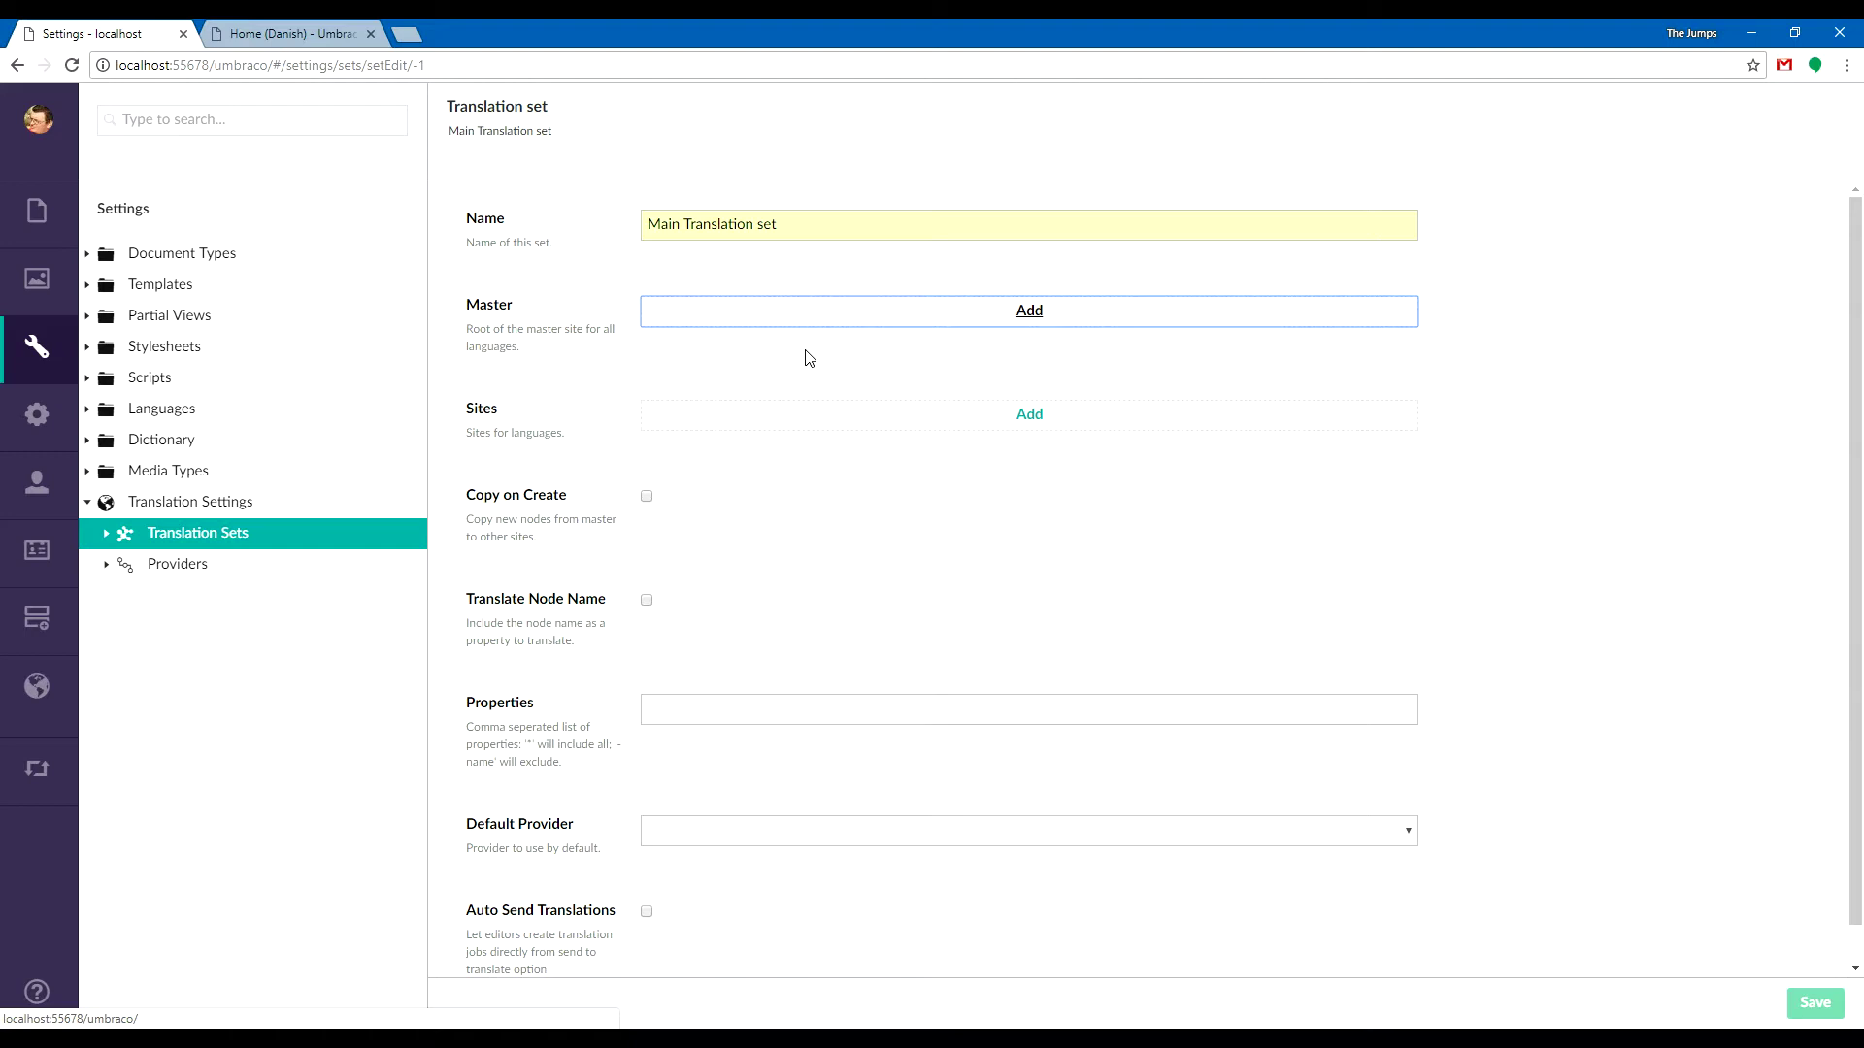
Set Home, with English (United States) as its language, as the translation set's master site.
{"action": "left_click", "coordinate": [893, 313]}
{"action": "left_click", "coordinate": [1542, 200]}
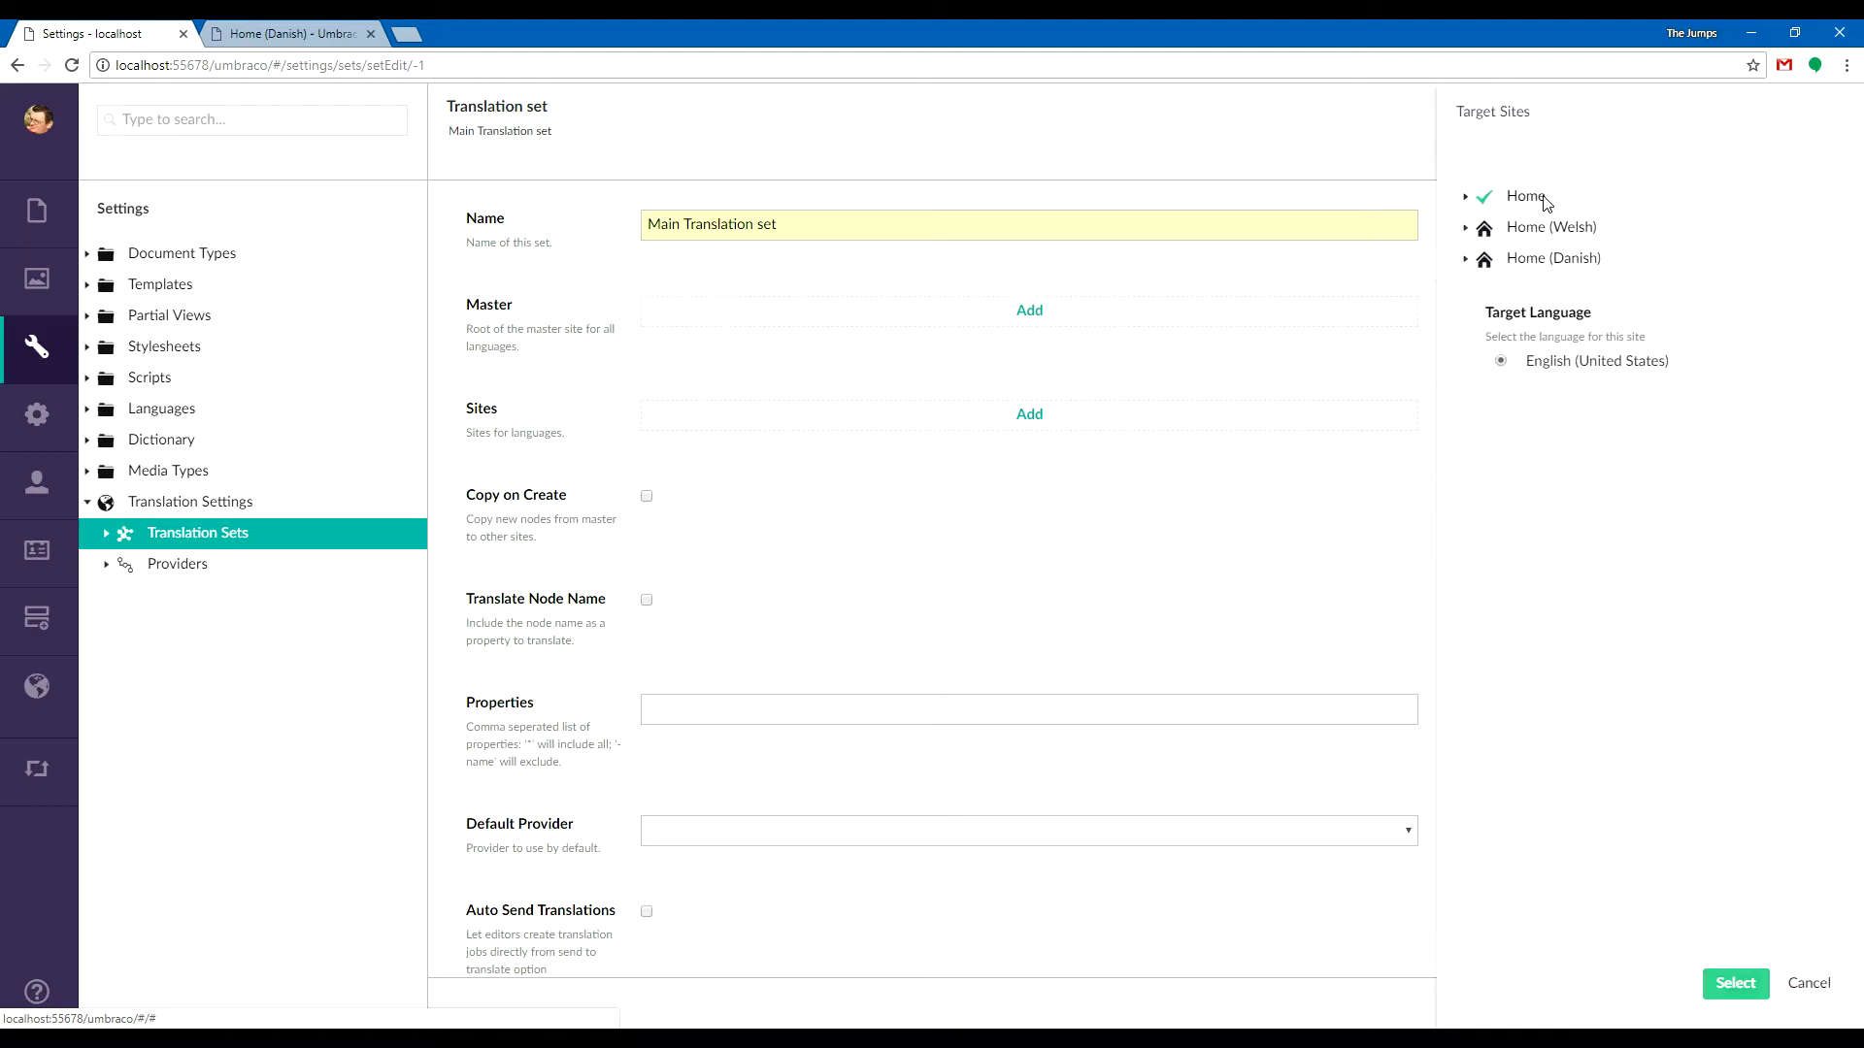
{"action": "left_click", "coordinate": [1736, 984]}
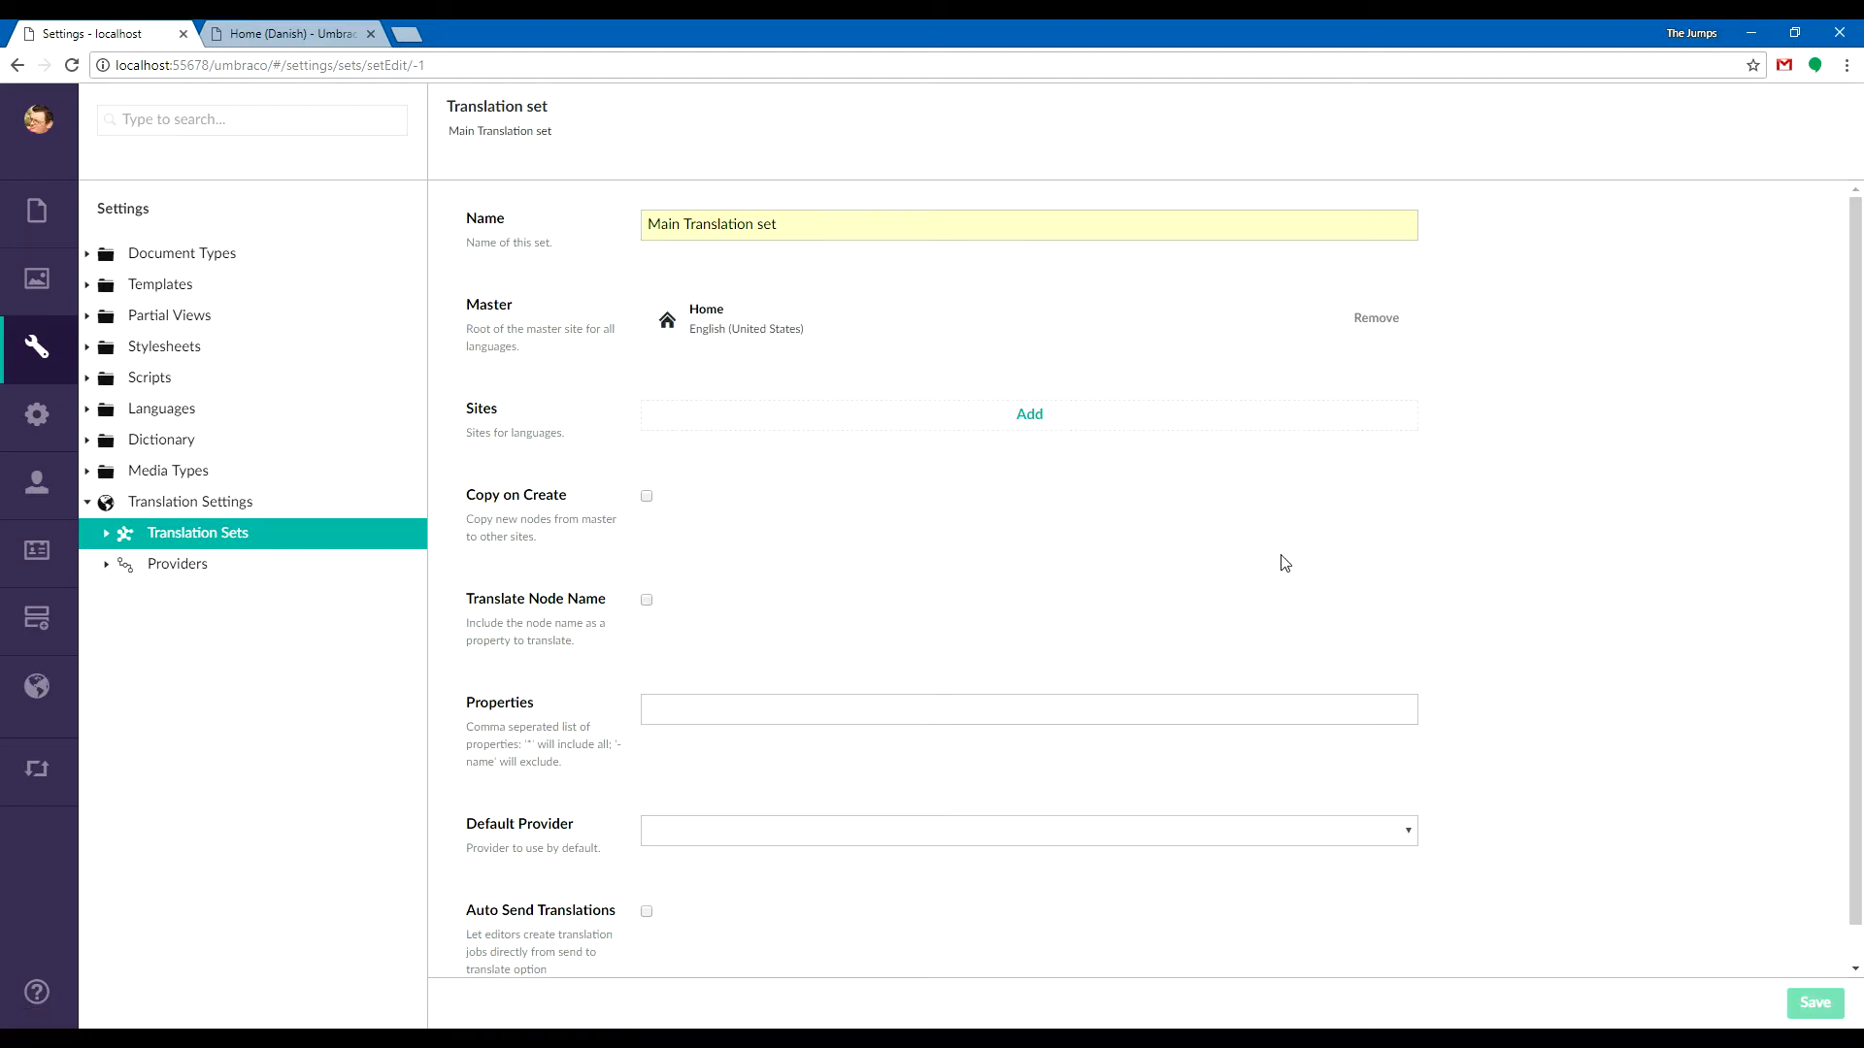
Add Home (Welsh) in Welsh (United Kingdom) and Home (Danish) in Danish (Denmark) as the set's target sites.
{"action": "left_click", "coordinate": [1114, 413]}
{"action": "left_click", "coordinate": [1553, 231]}
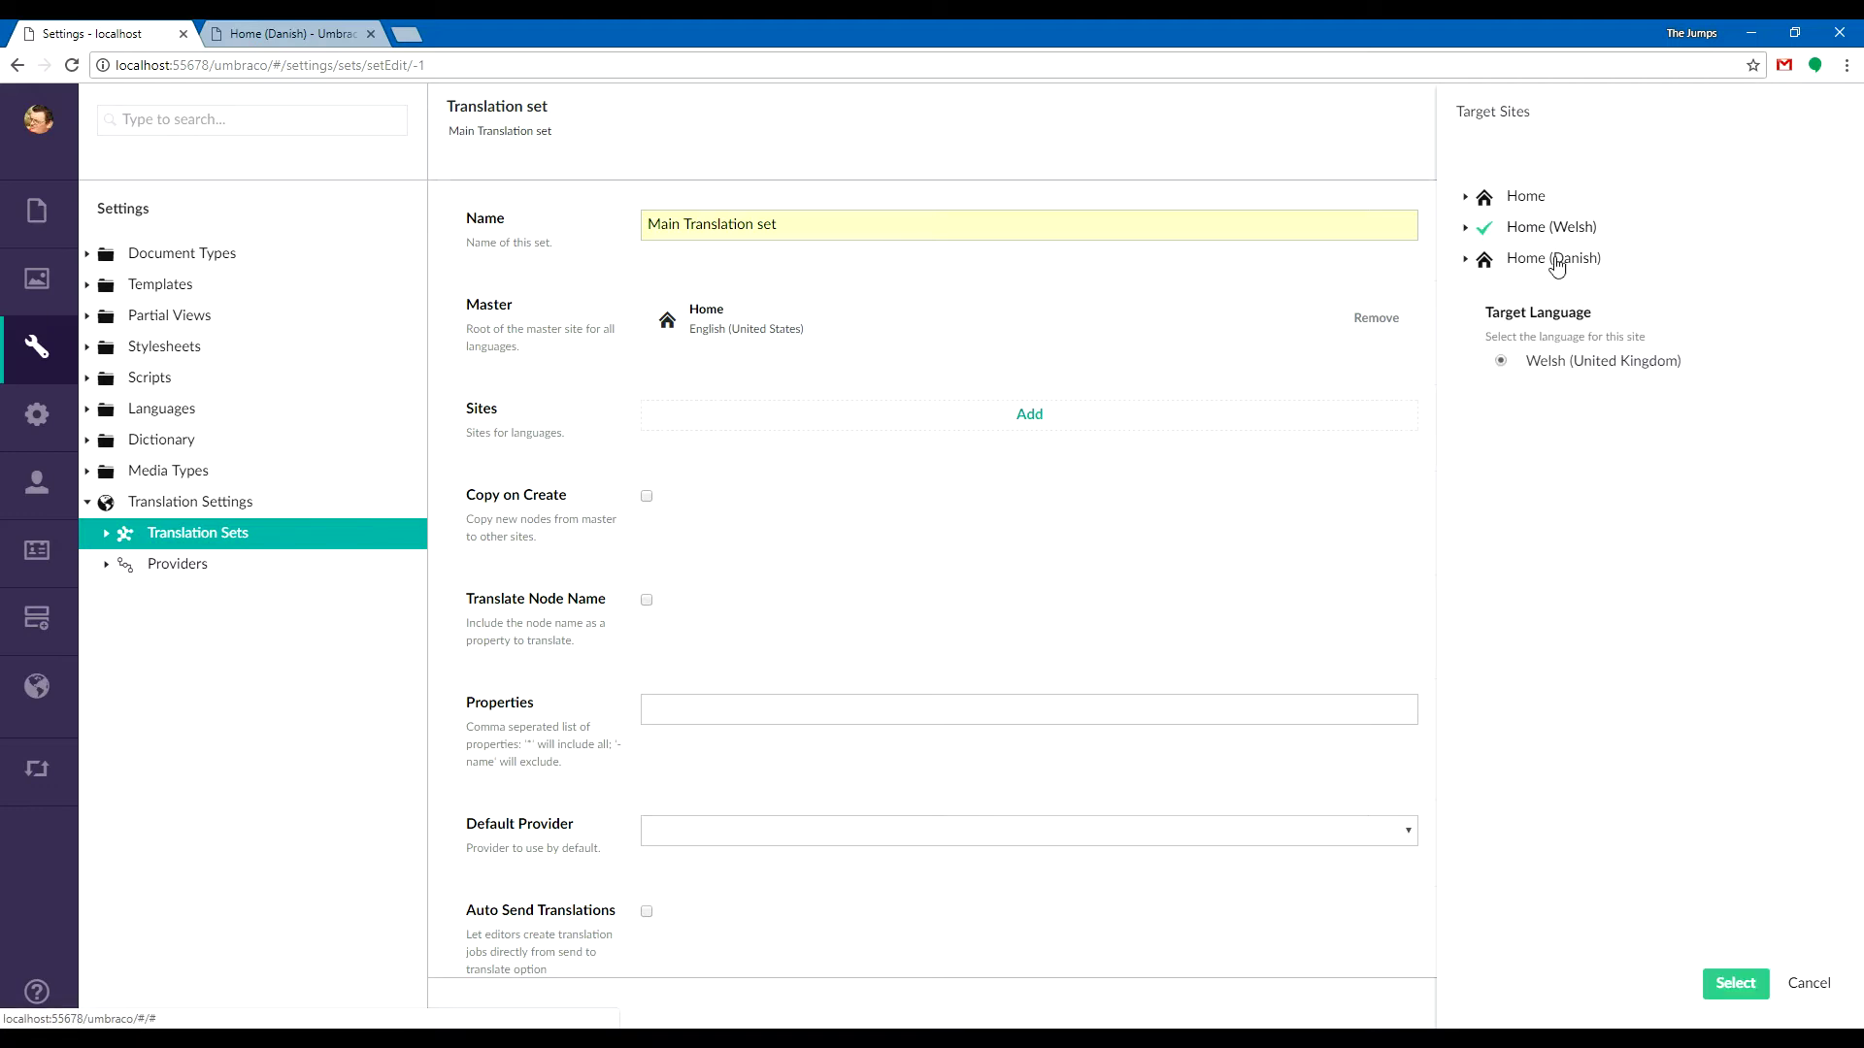
{"action": "left_click", "coordinate": [1734, 983]}
{"action": "left_click", "coordinate": [1112, 470]}
{"action": "left_click", "coordinate": [1573, 261]}
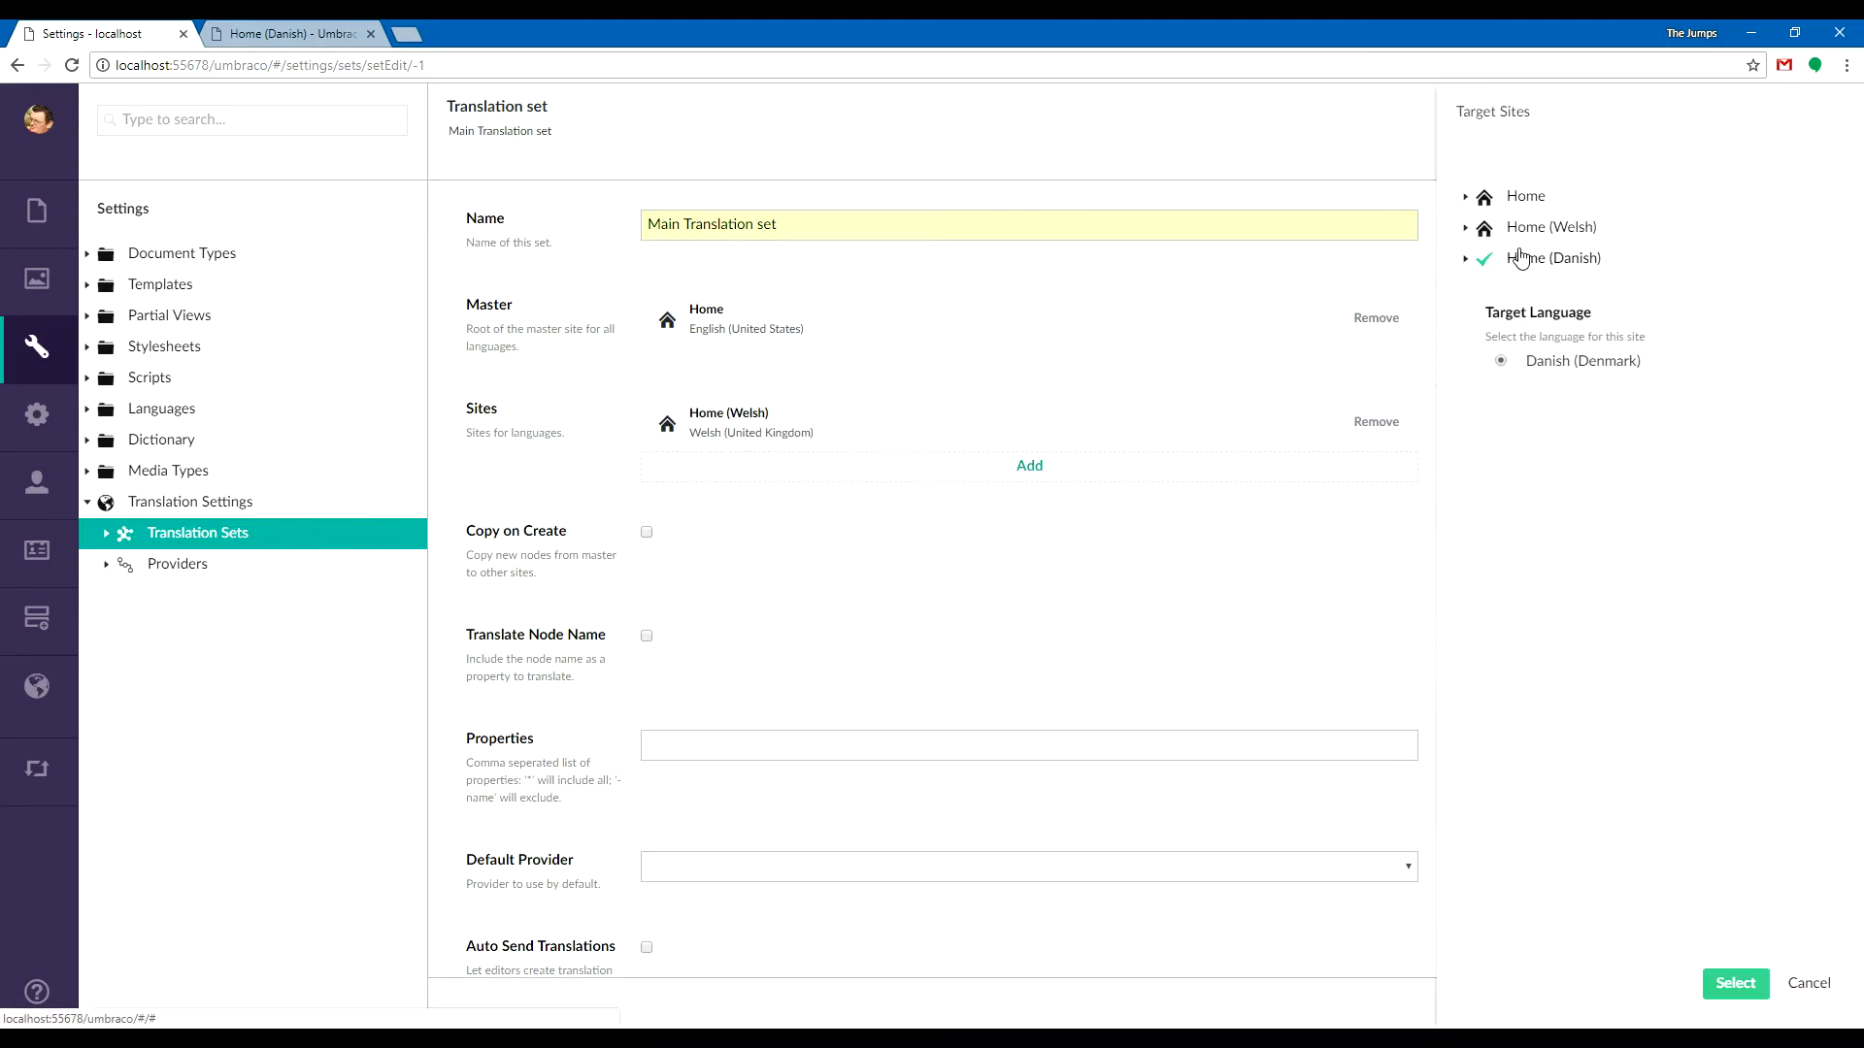
{"action": "left_click", "coordinate": [1733, 984]}
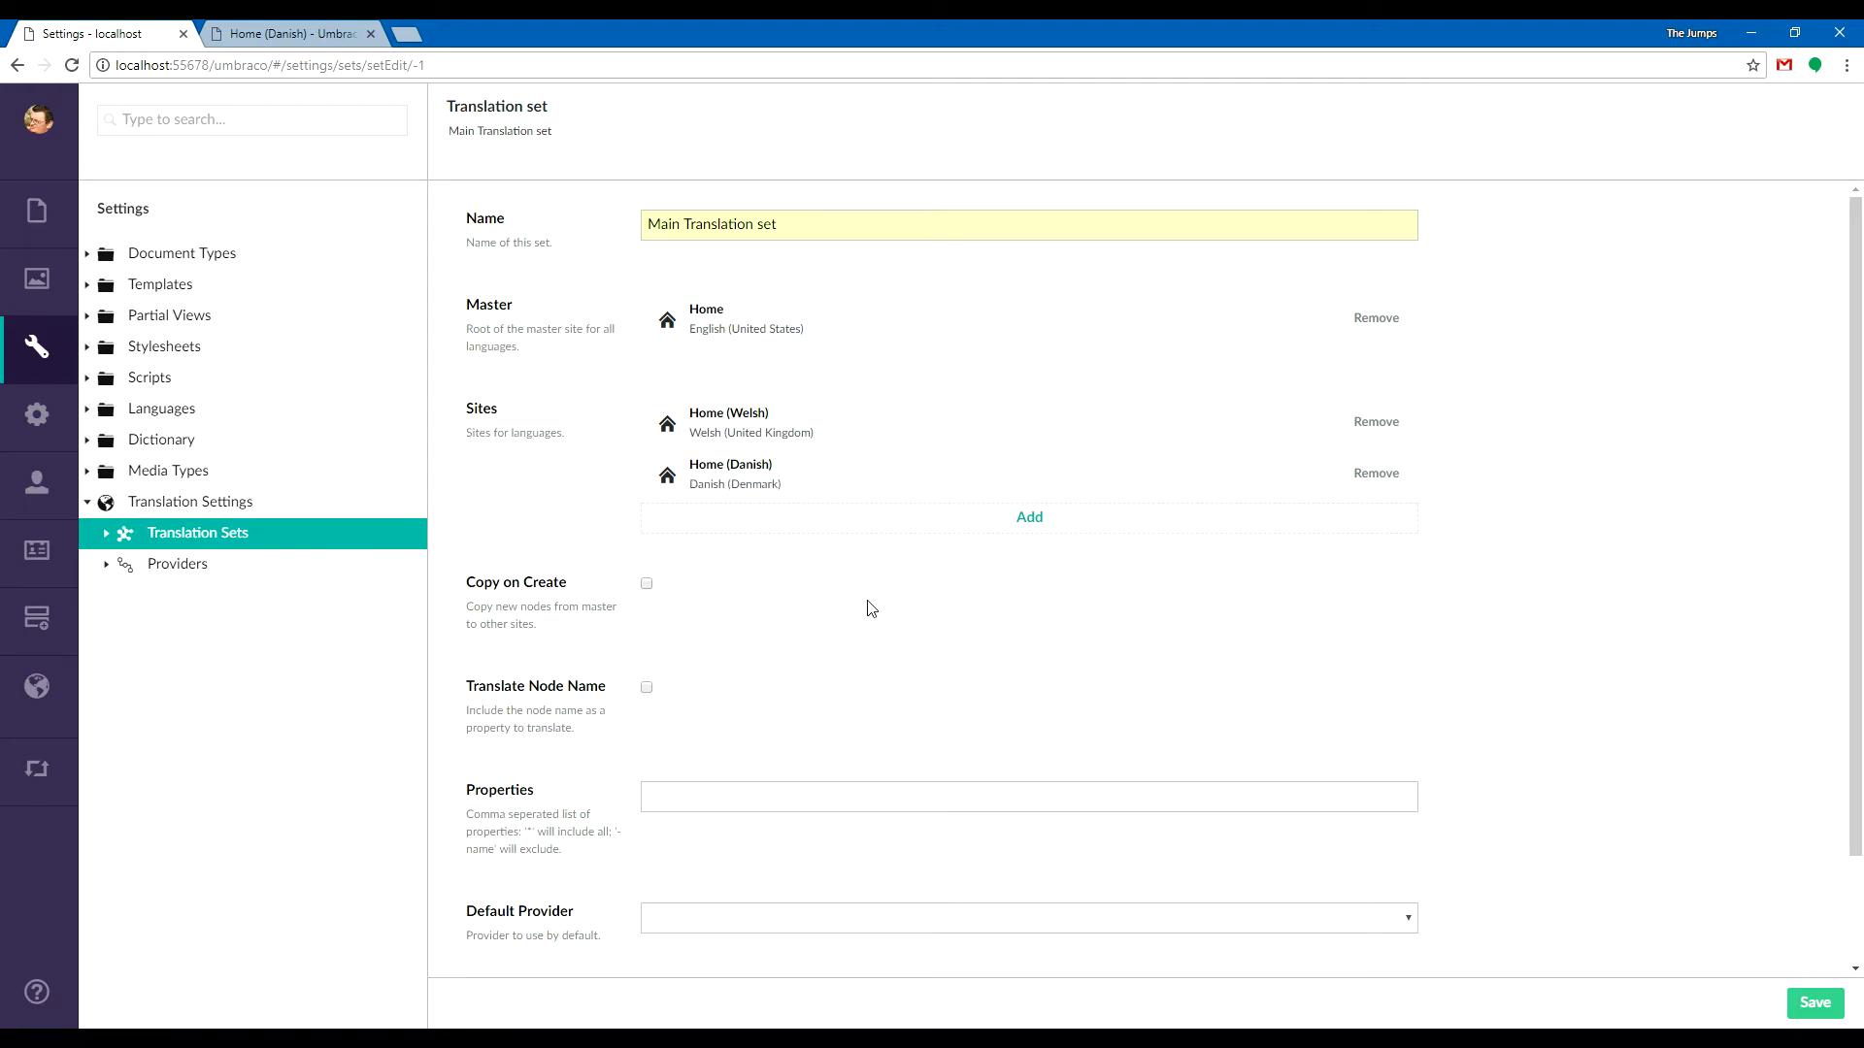
Enable Copy on Create and Translate Node Name for the translation set.
{"action": "scroll", "coordinate": [864, 604], "scroll_direction": "down", "scroll_amount": 1}
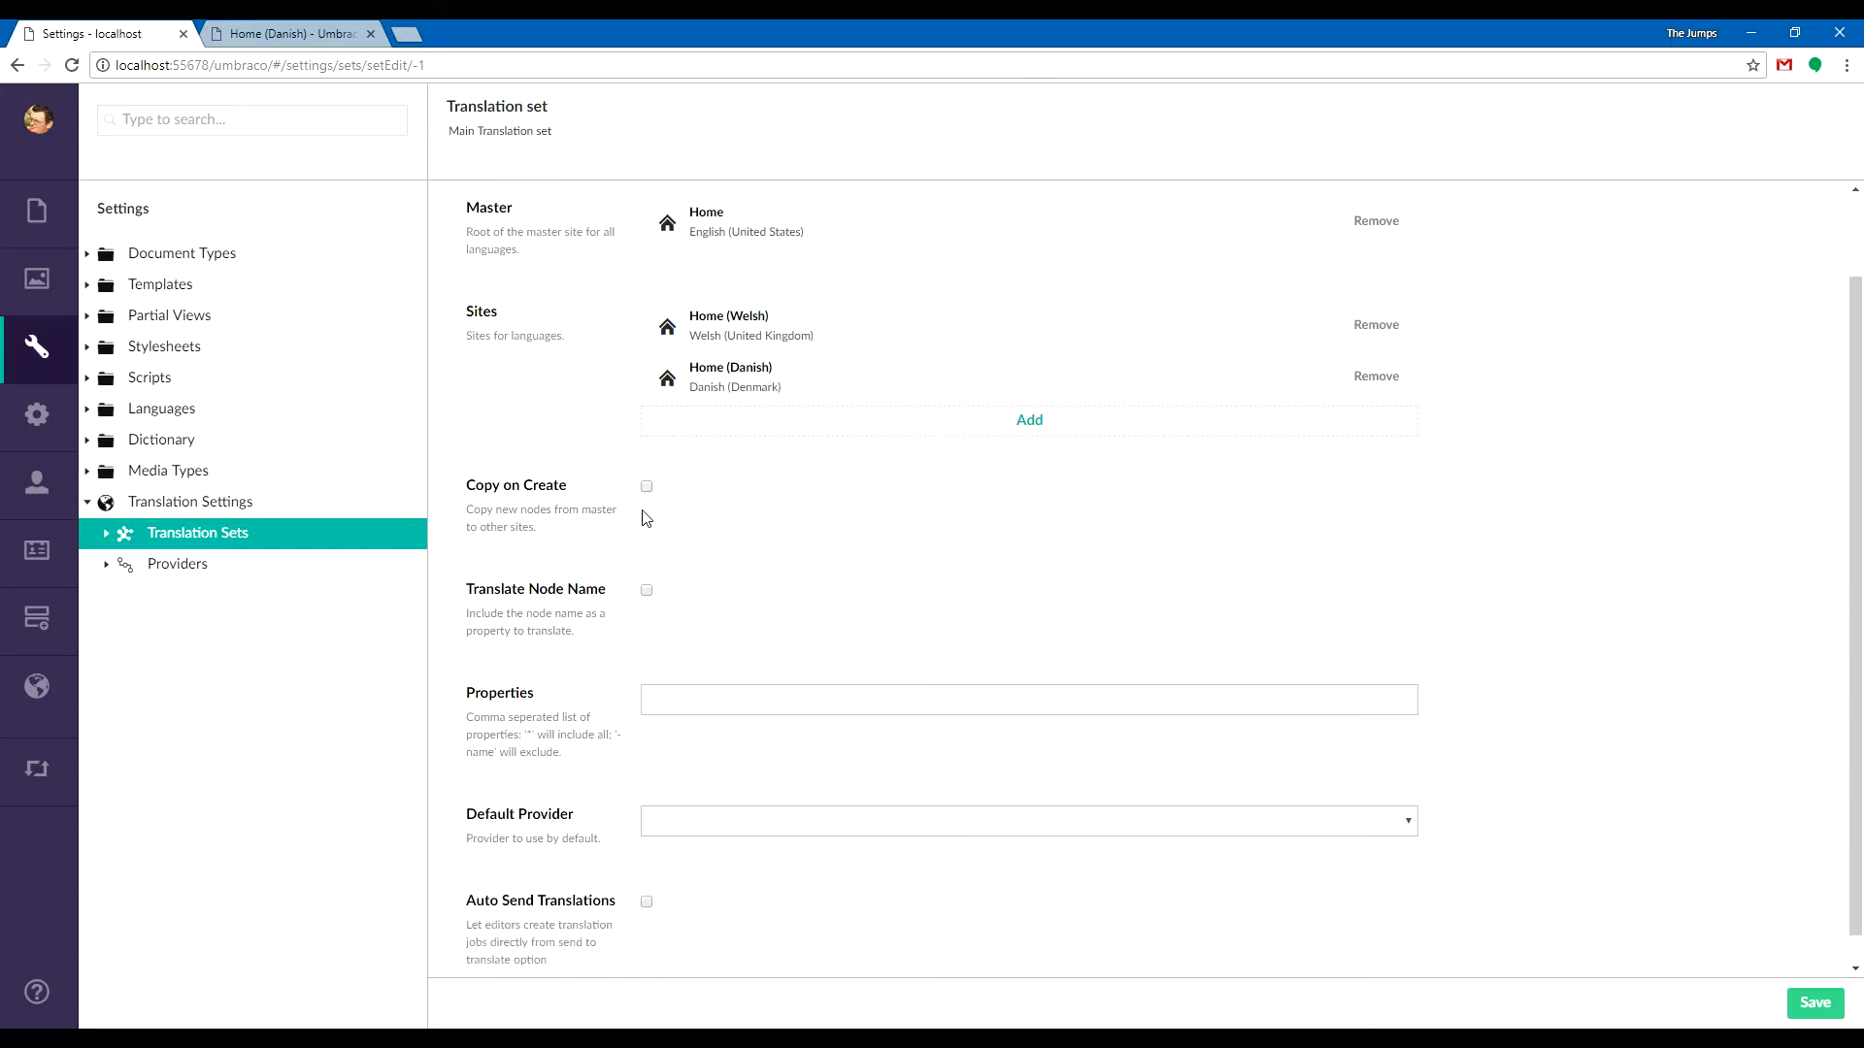
{"action": "left_click", "coordinate": [646, 488]}
{"action": "left_click", "coordinate": [647, 591]}
Set the translation set's properties to "*,-sku,-twitterUsername".
{"action": "left_click", "coordinate": [712, 699]}
{"action": "type", "text": "*"}
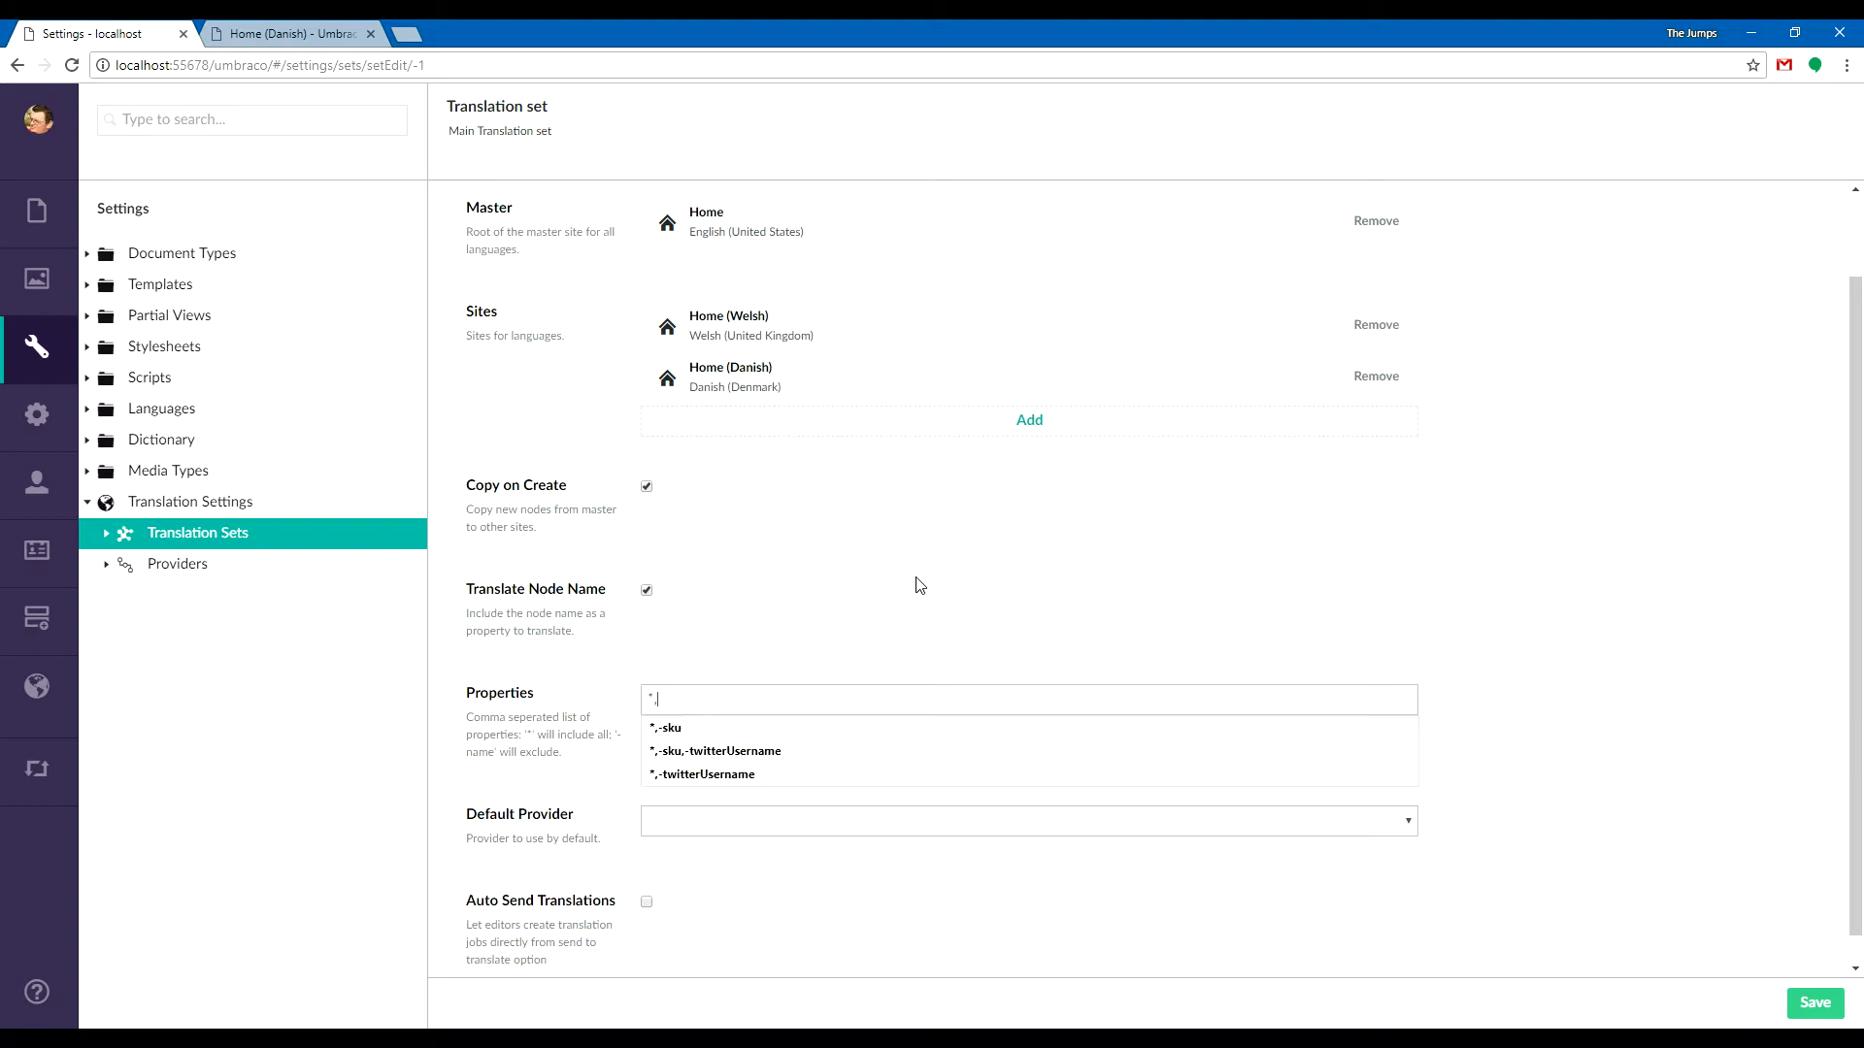
{"action": "type", "text": ",-sku,"}
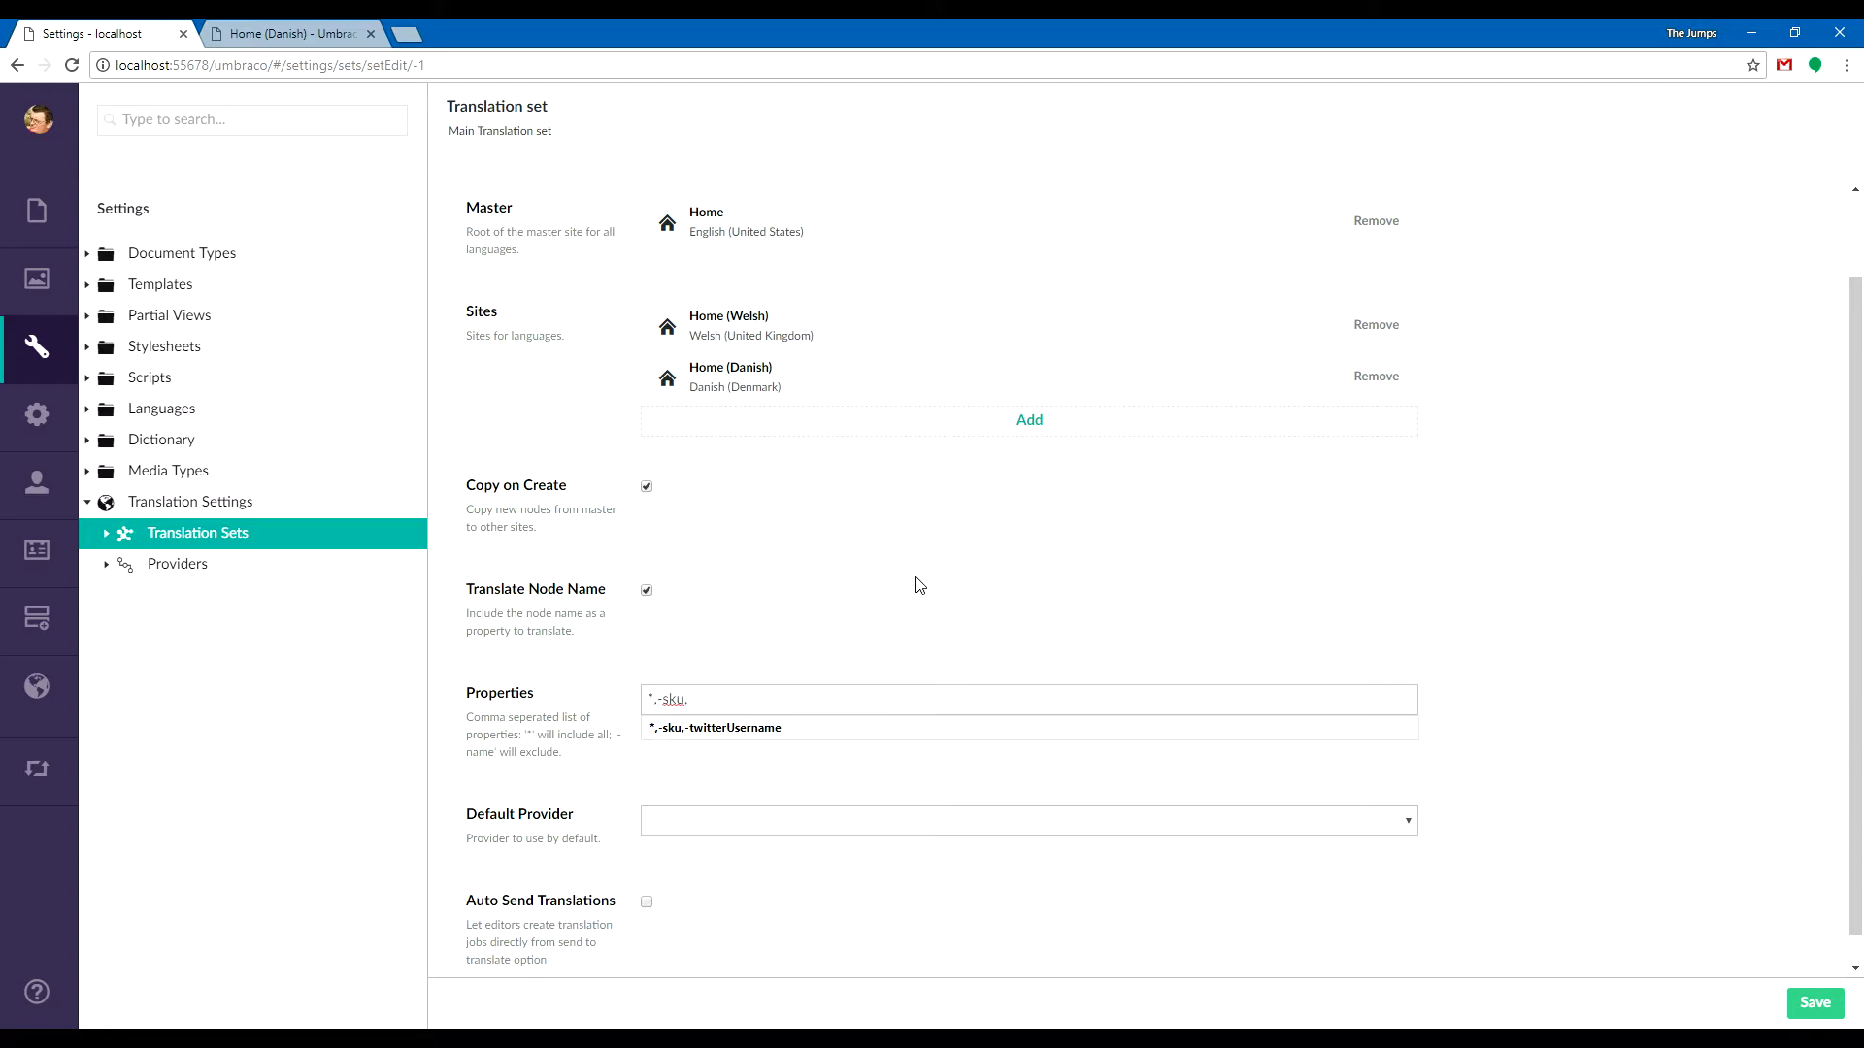
{"action": "key", "text": "Down"}
{"action": "key", "text": "Tab"}
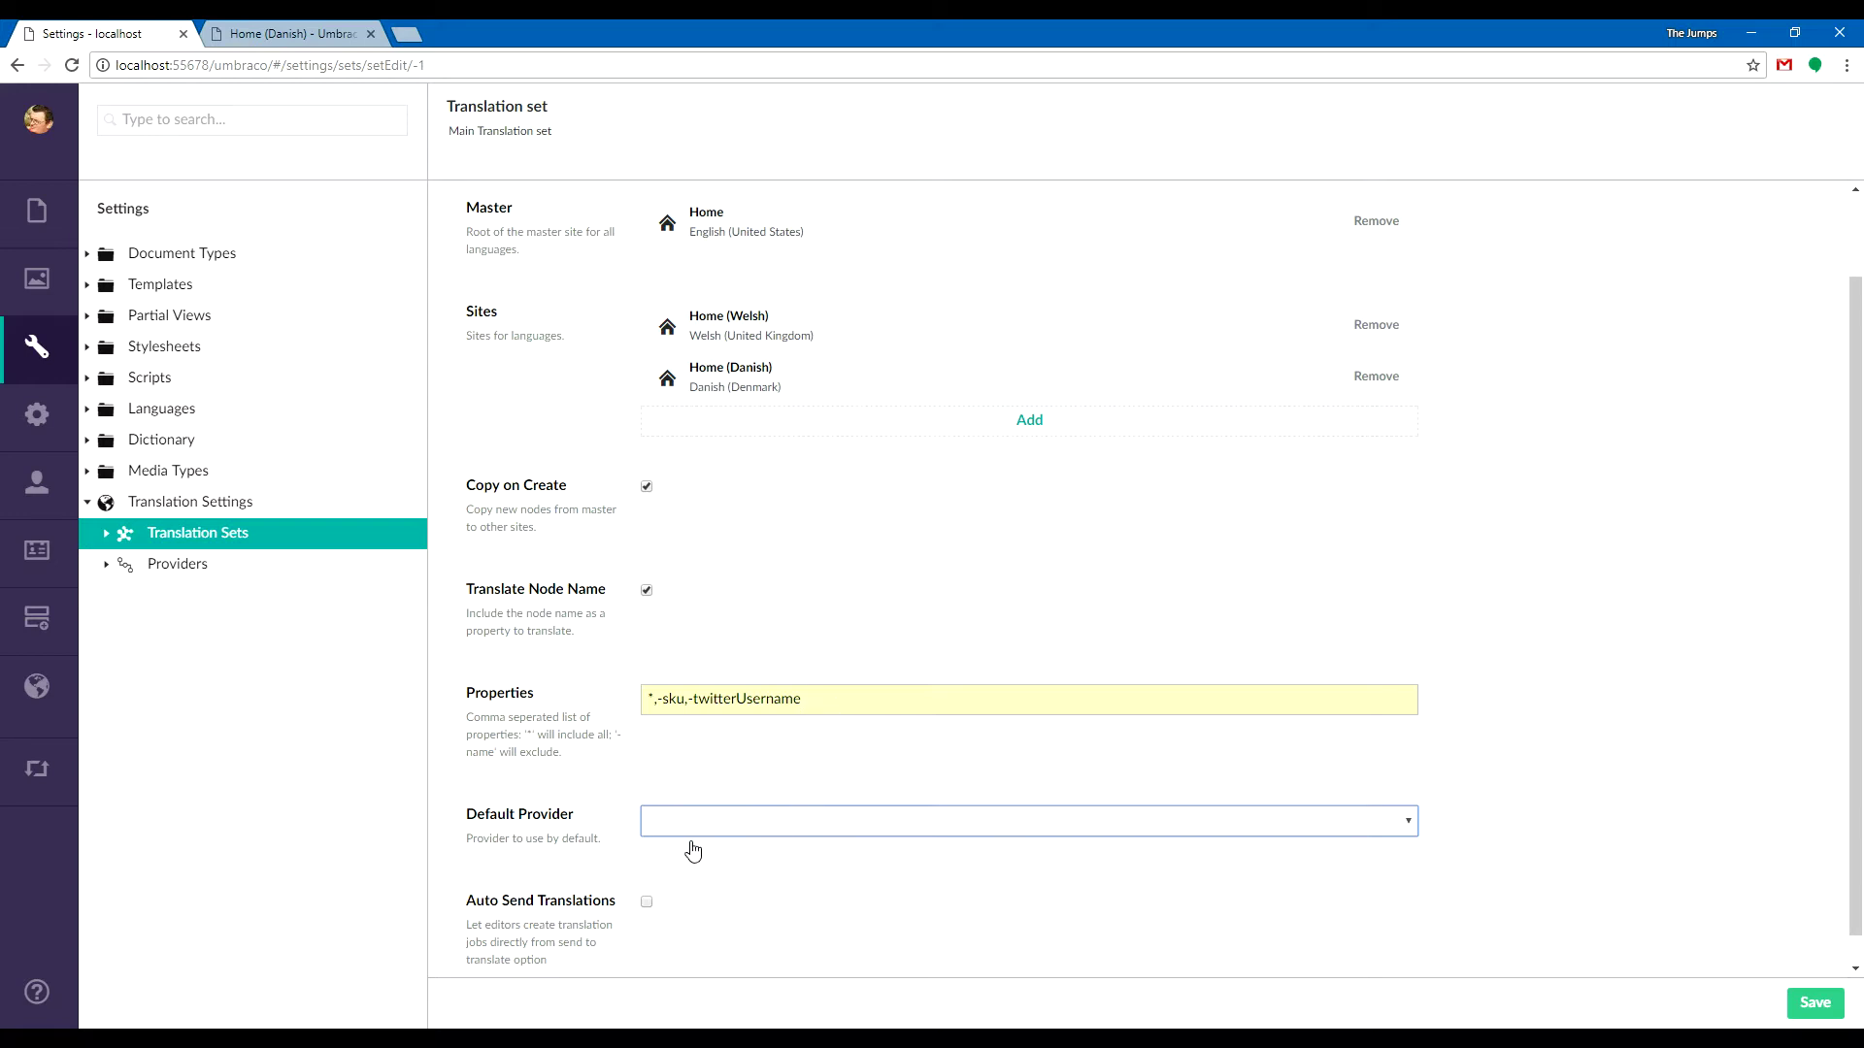
Choose Translator Dashboard as the default provider, enable Auto Send Translations, and save the translation set.
{"action": "scroll", "coordinate": [692, 851], "scroll_direction": "down", "scroll_amount": 1}
{"action": "left_click", "coordinate": [707, 794]}
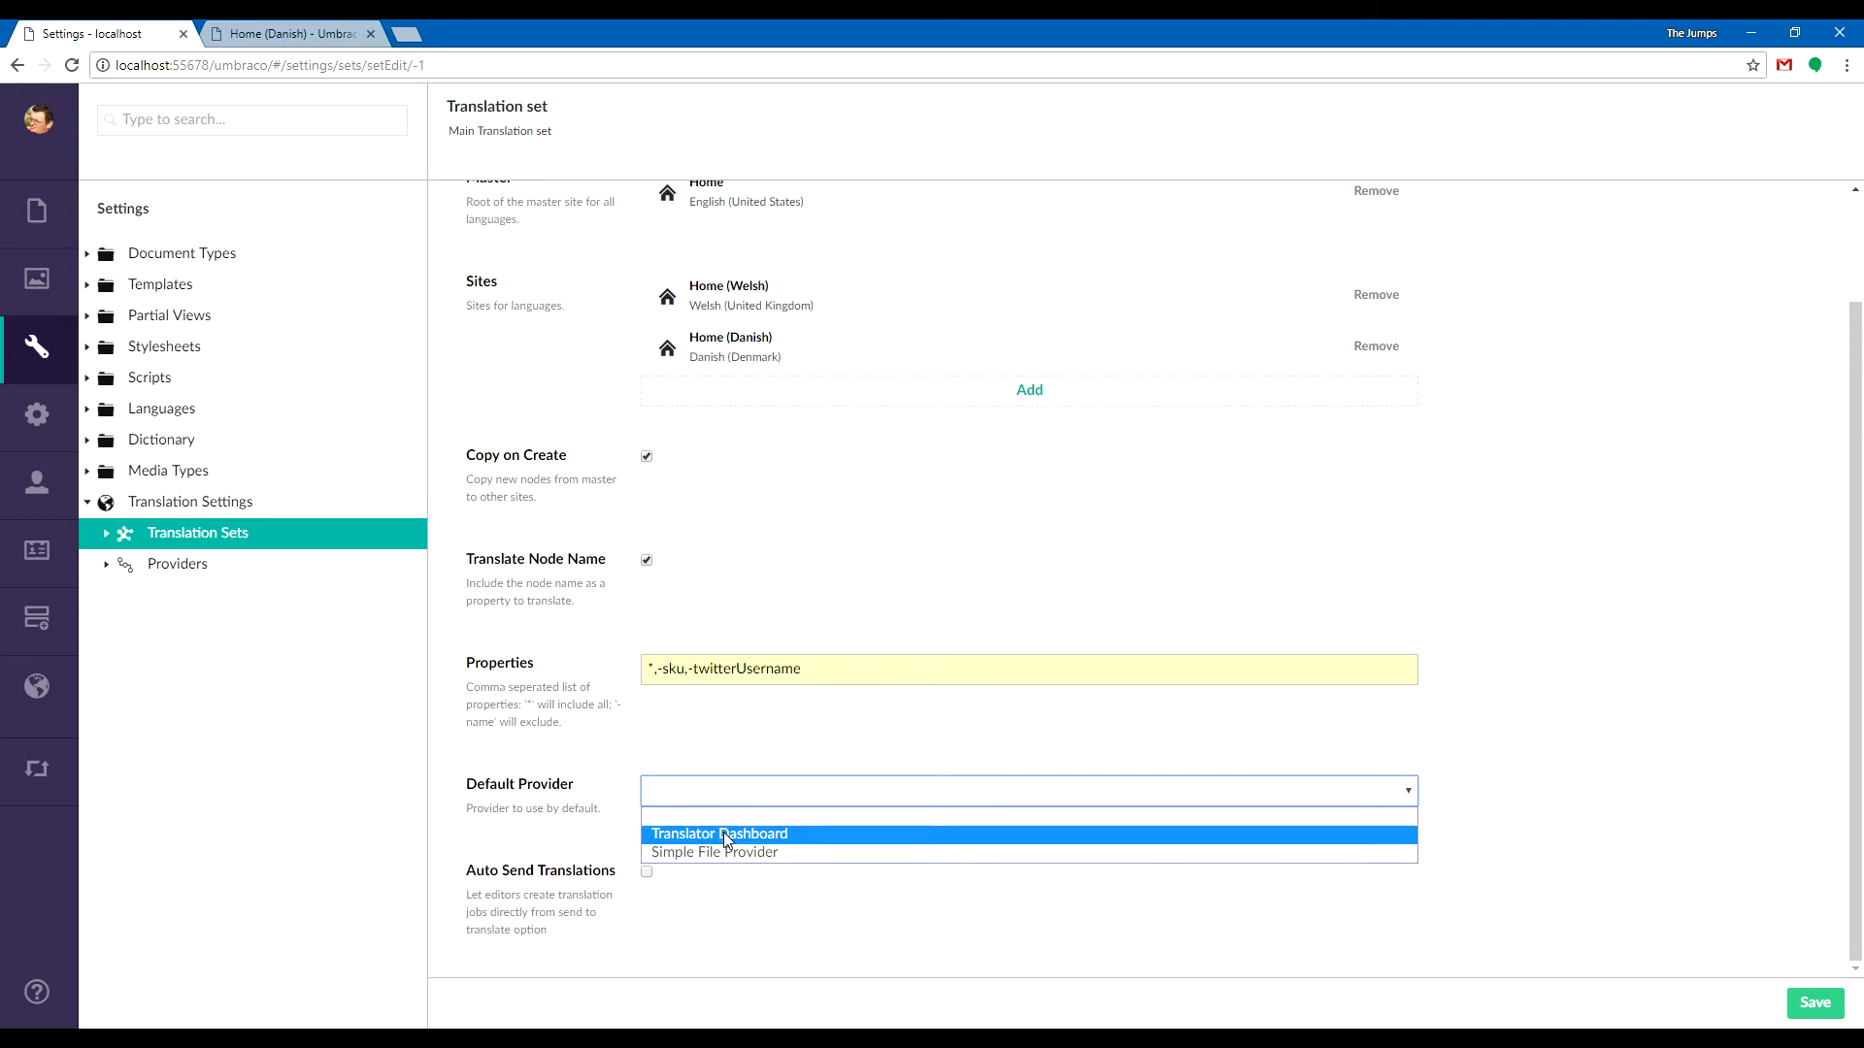
{"action": "left_click", "coordinate": [724, 834]}
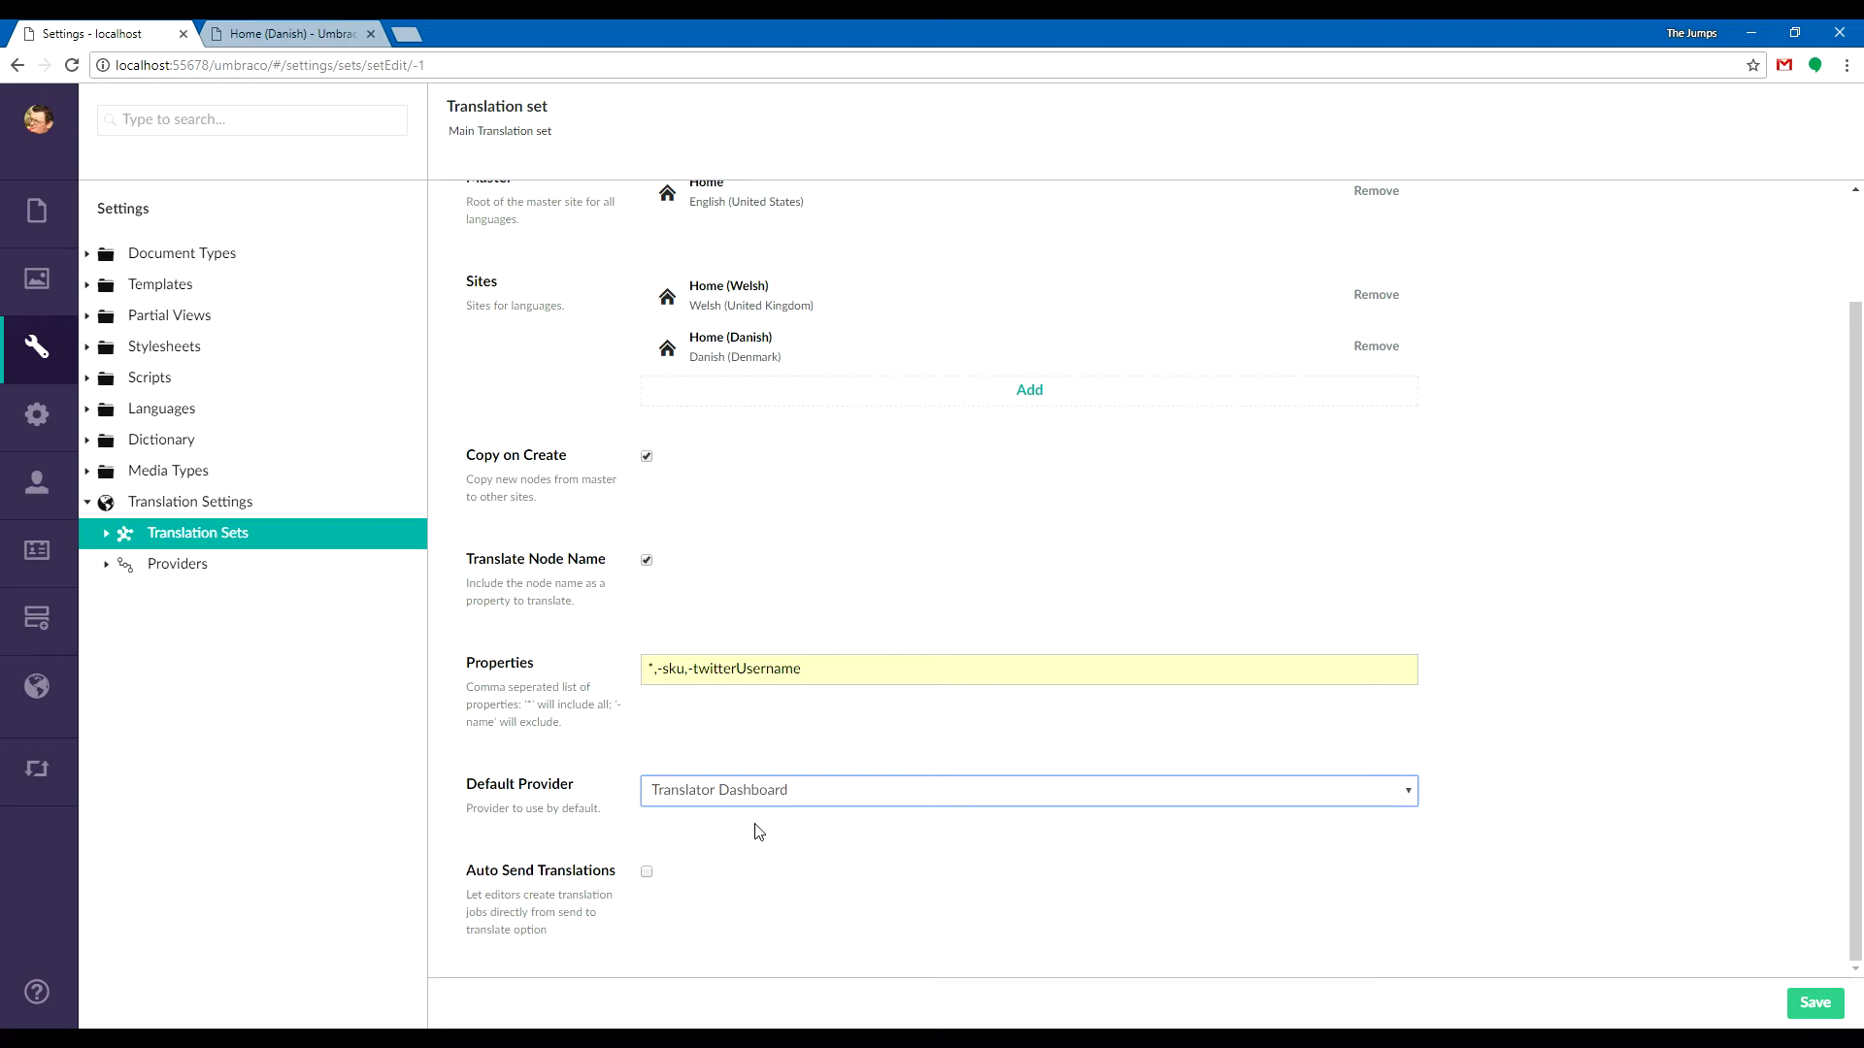
{"action": "left_click", "coordinate": [758, 794]}
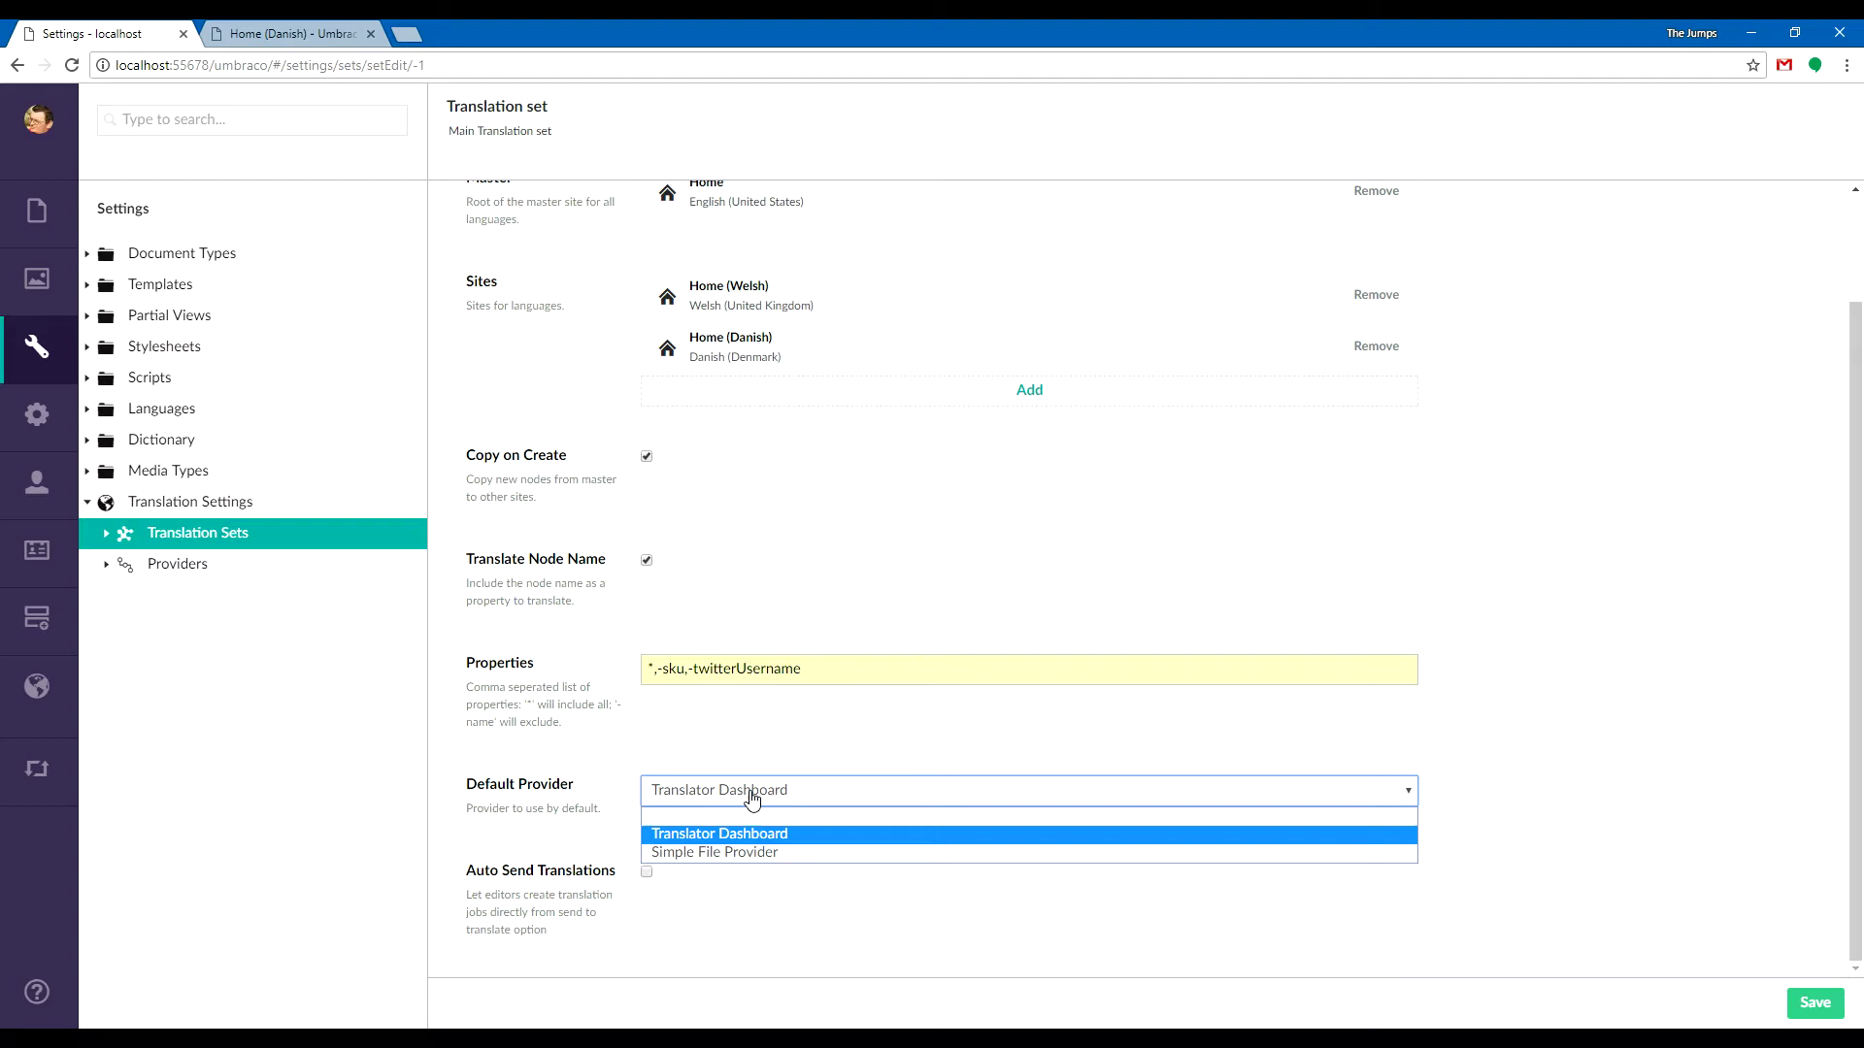
{"action": "left_click", "coordinate": [753, 798]}
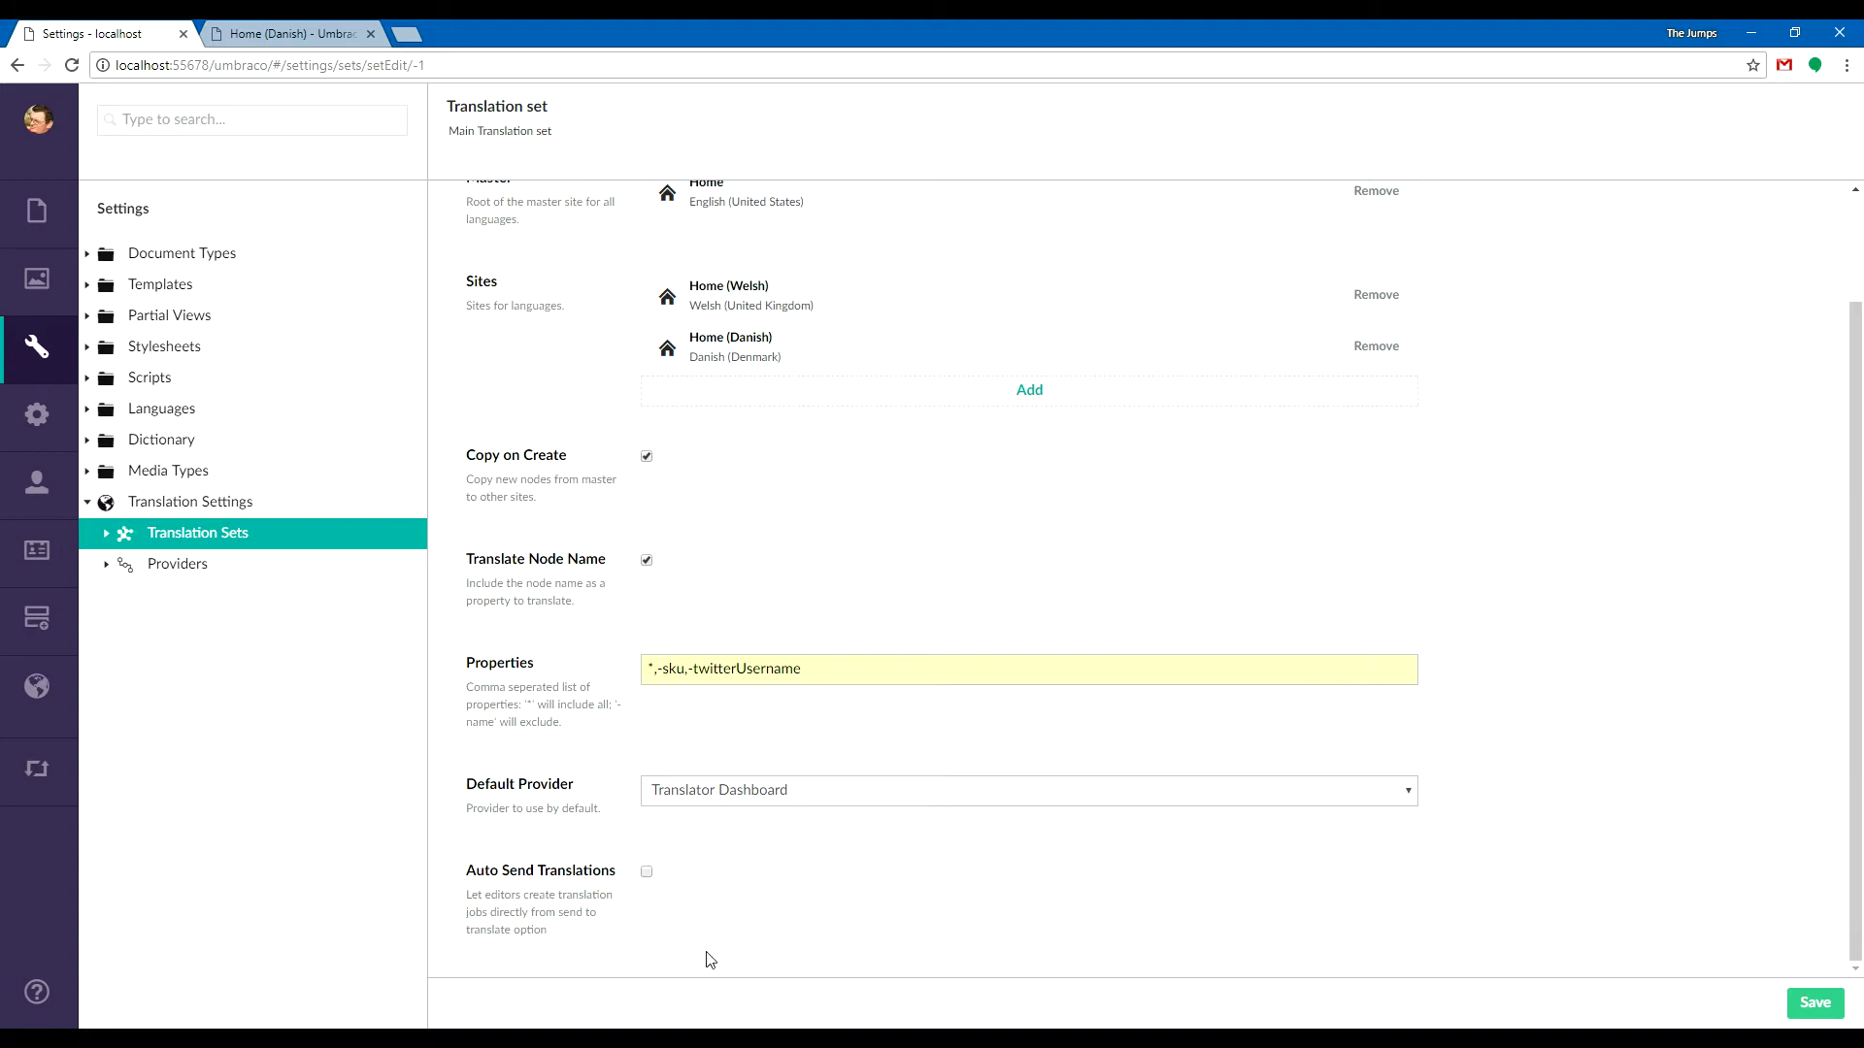
{"action": "left_click", "coordinate": [648, 874]}
{"action": "left_click", "coordinate": [1791, 1007]}
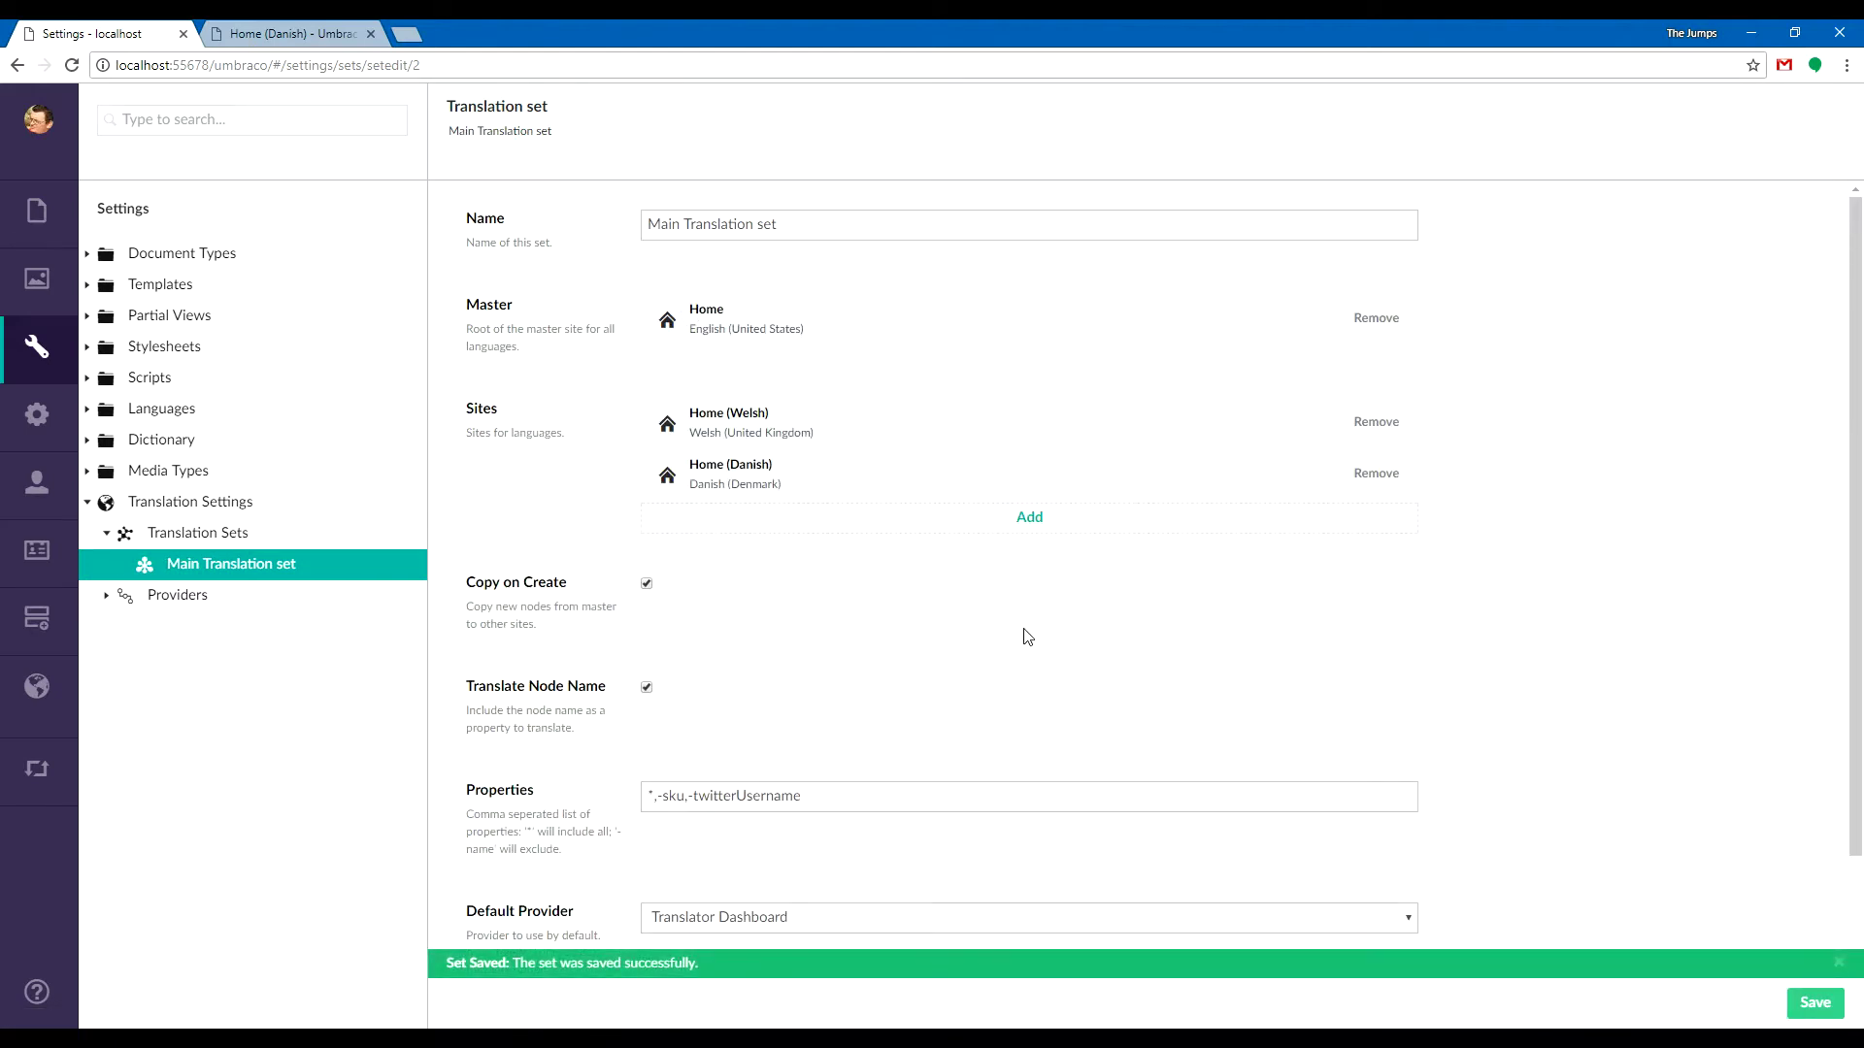
Send the Home content with its child and unpublished pages for translation to Welsh (United Kingdom) and Danish (Denmark).
{"action": "left_click", "coordinate": [34, 225]}
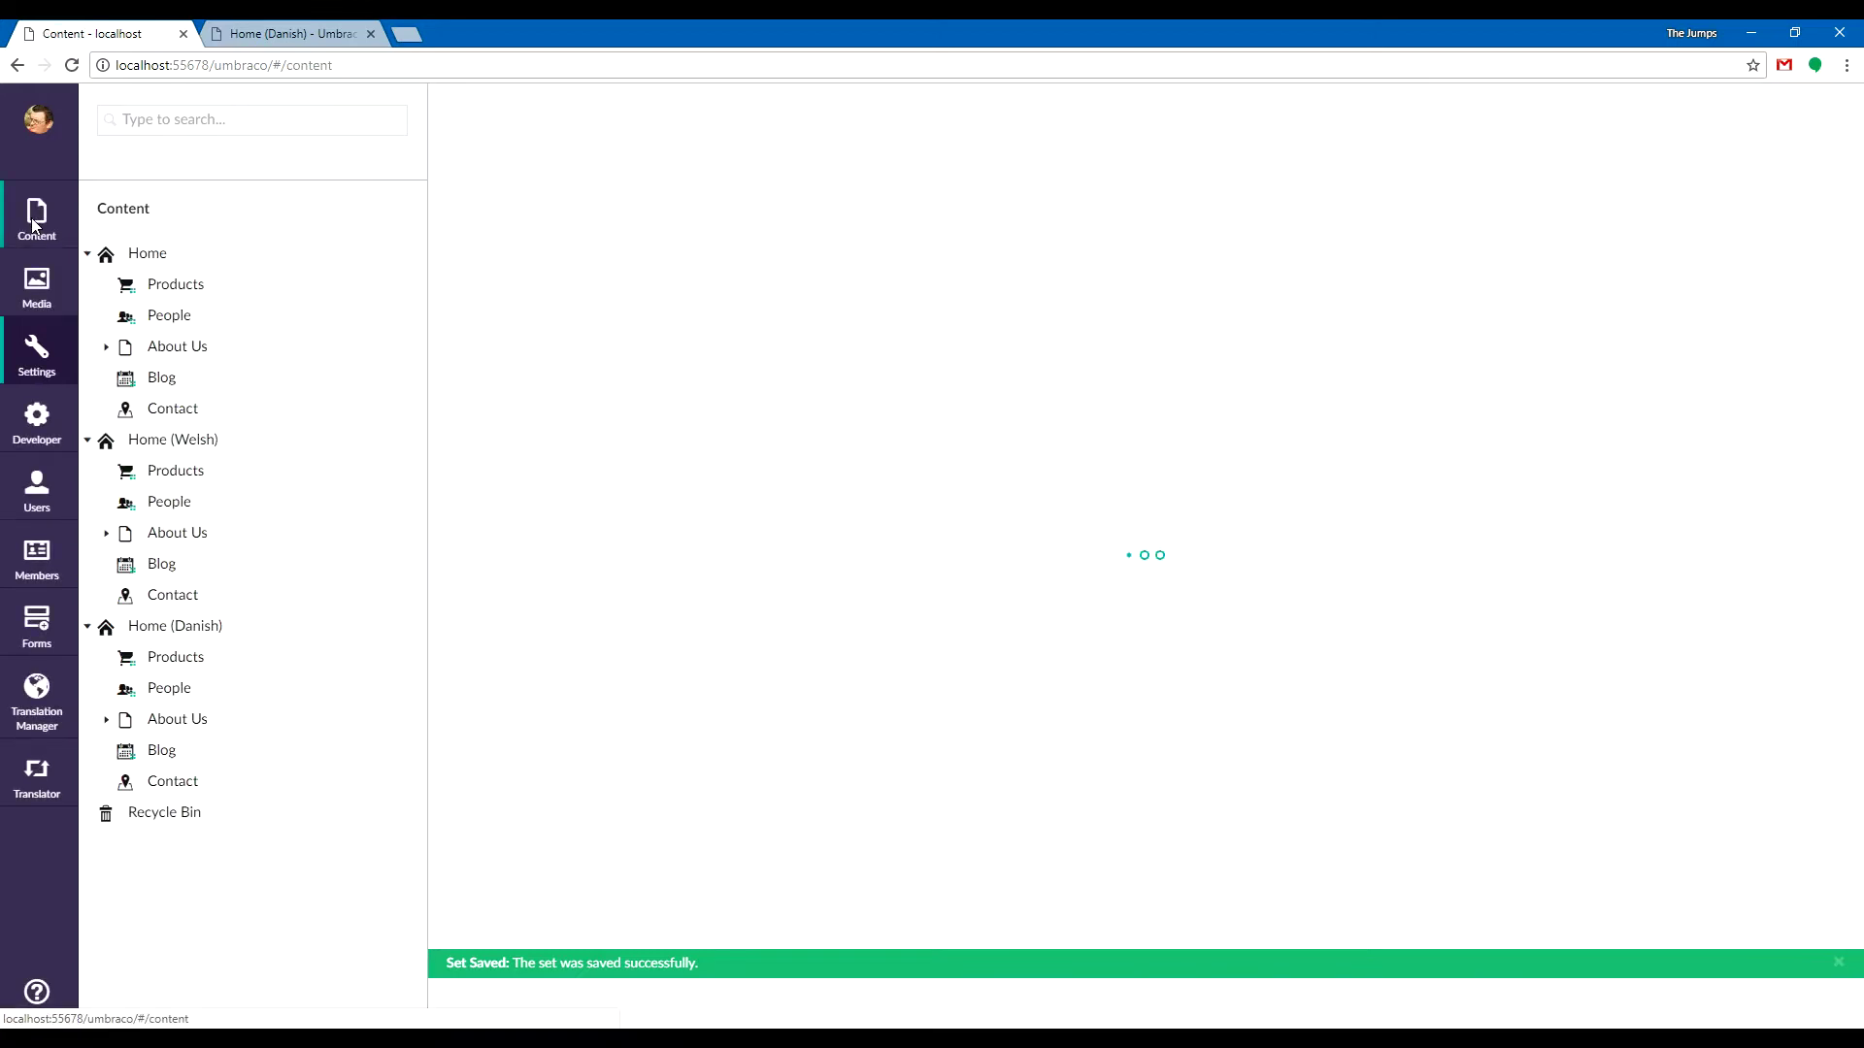
{"action": "right_click", "coordinate": [155, 253]}
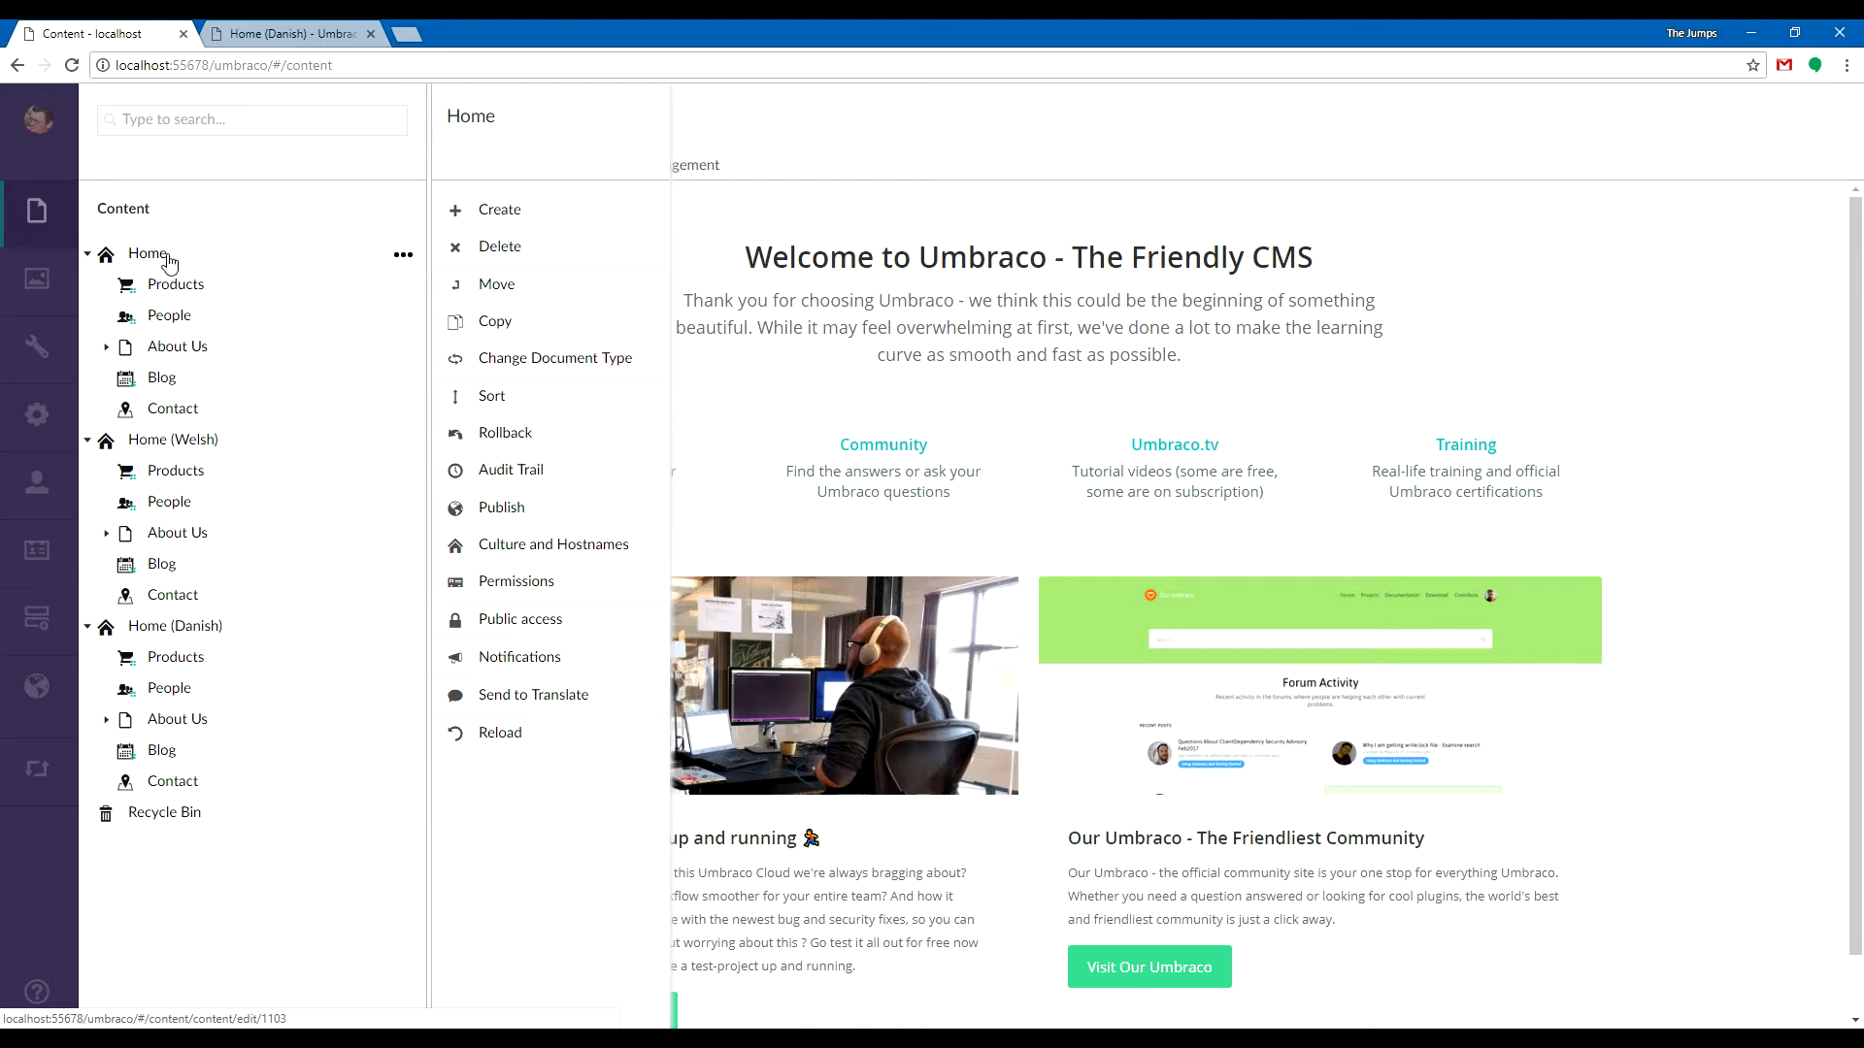
{"action": "left_click", "coordinate": [527, 709]}
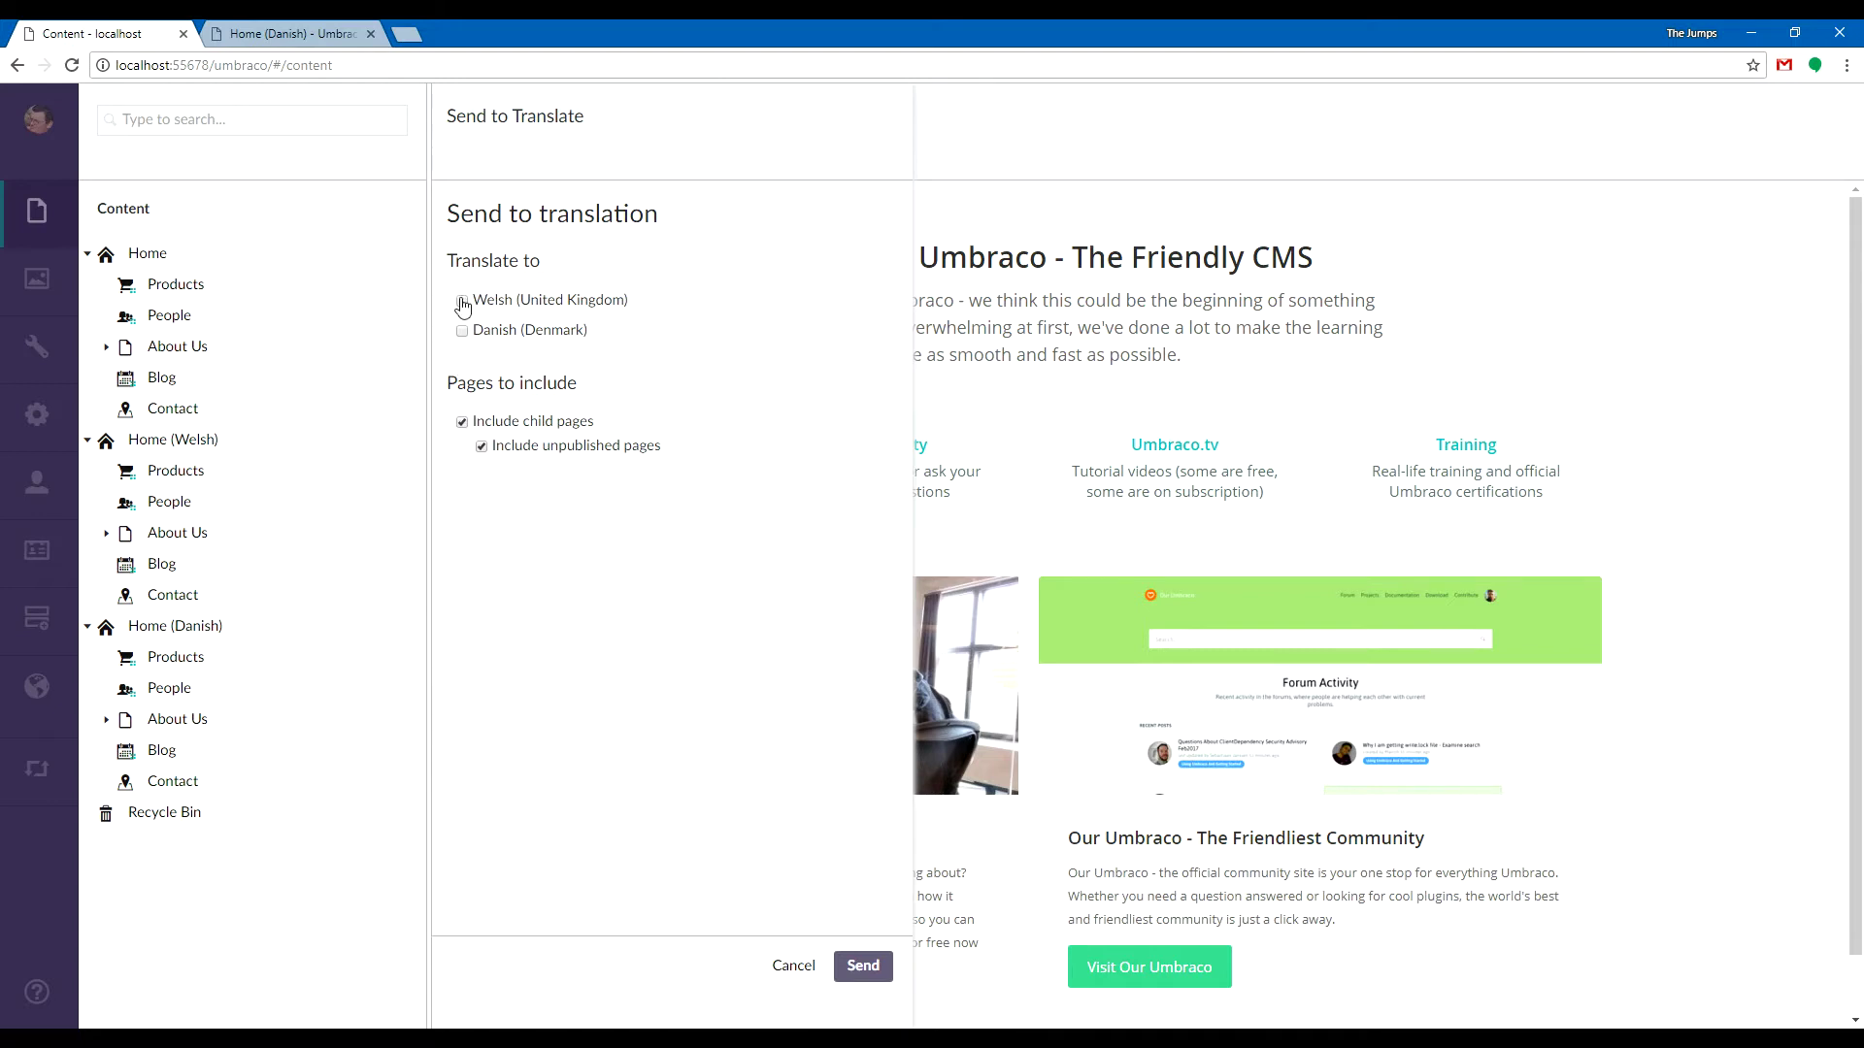
{"action": "left_click", "coordinate": [462, 300]}
{"action": "left_click", "coordinate": [463, 331]}
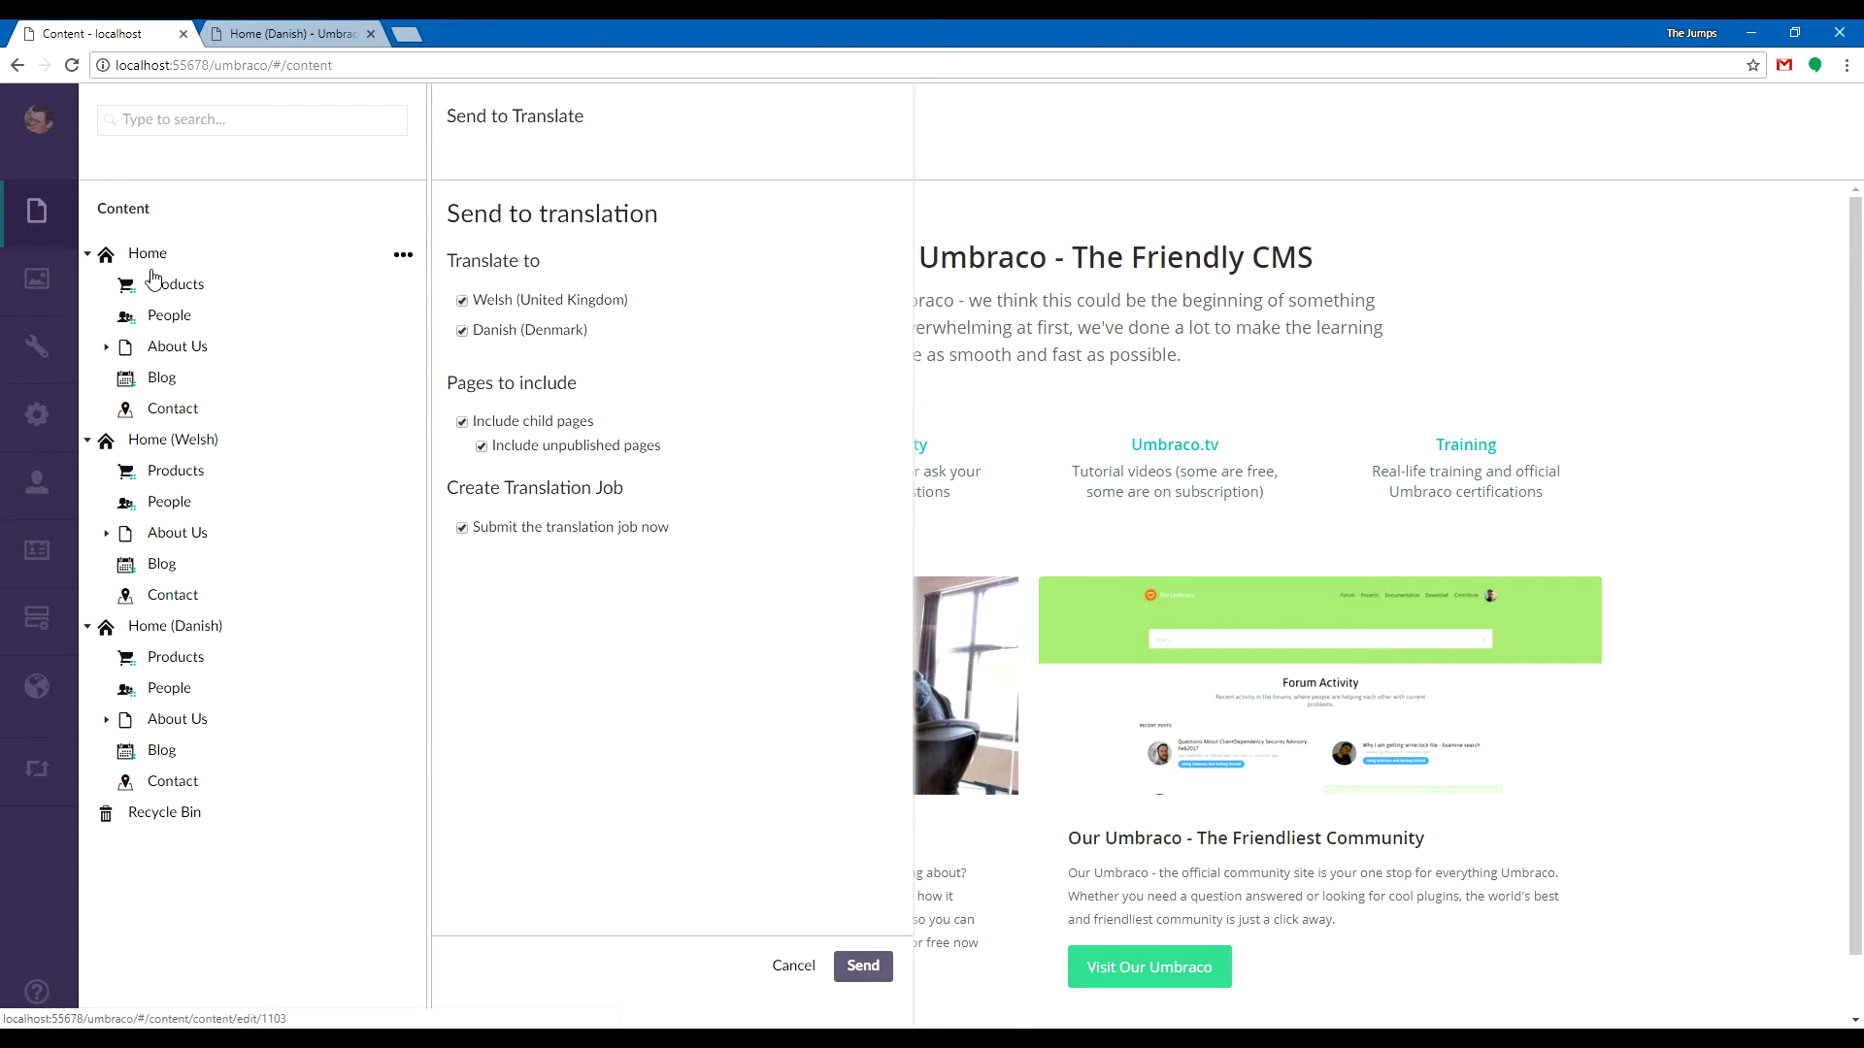
{"action": "left_click", "coordinate": [864, 969]}
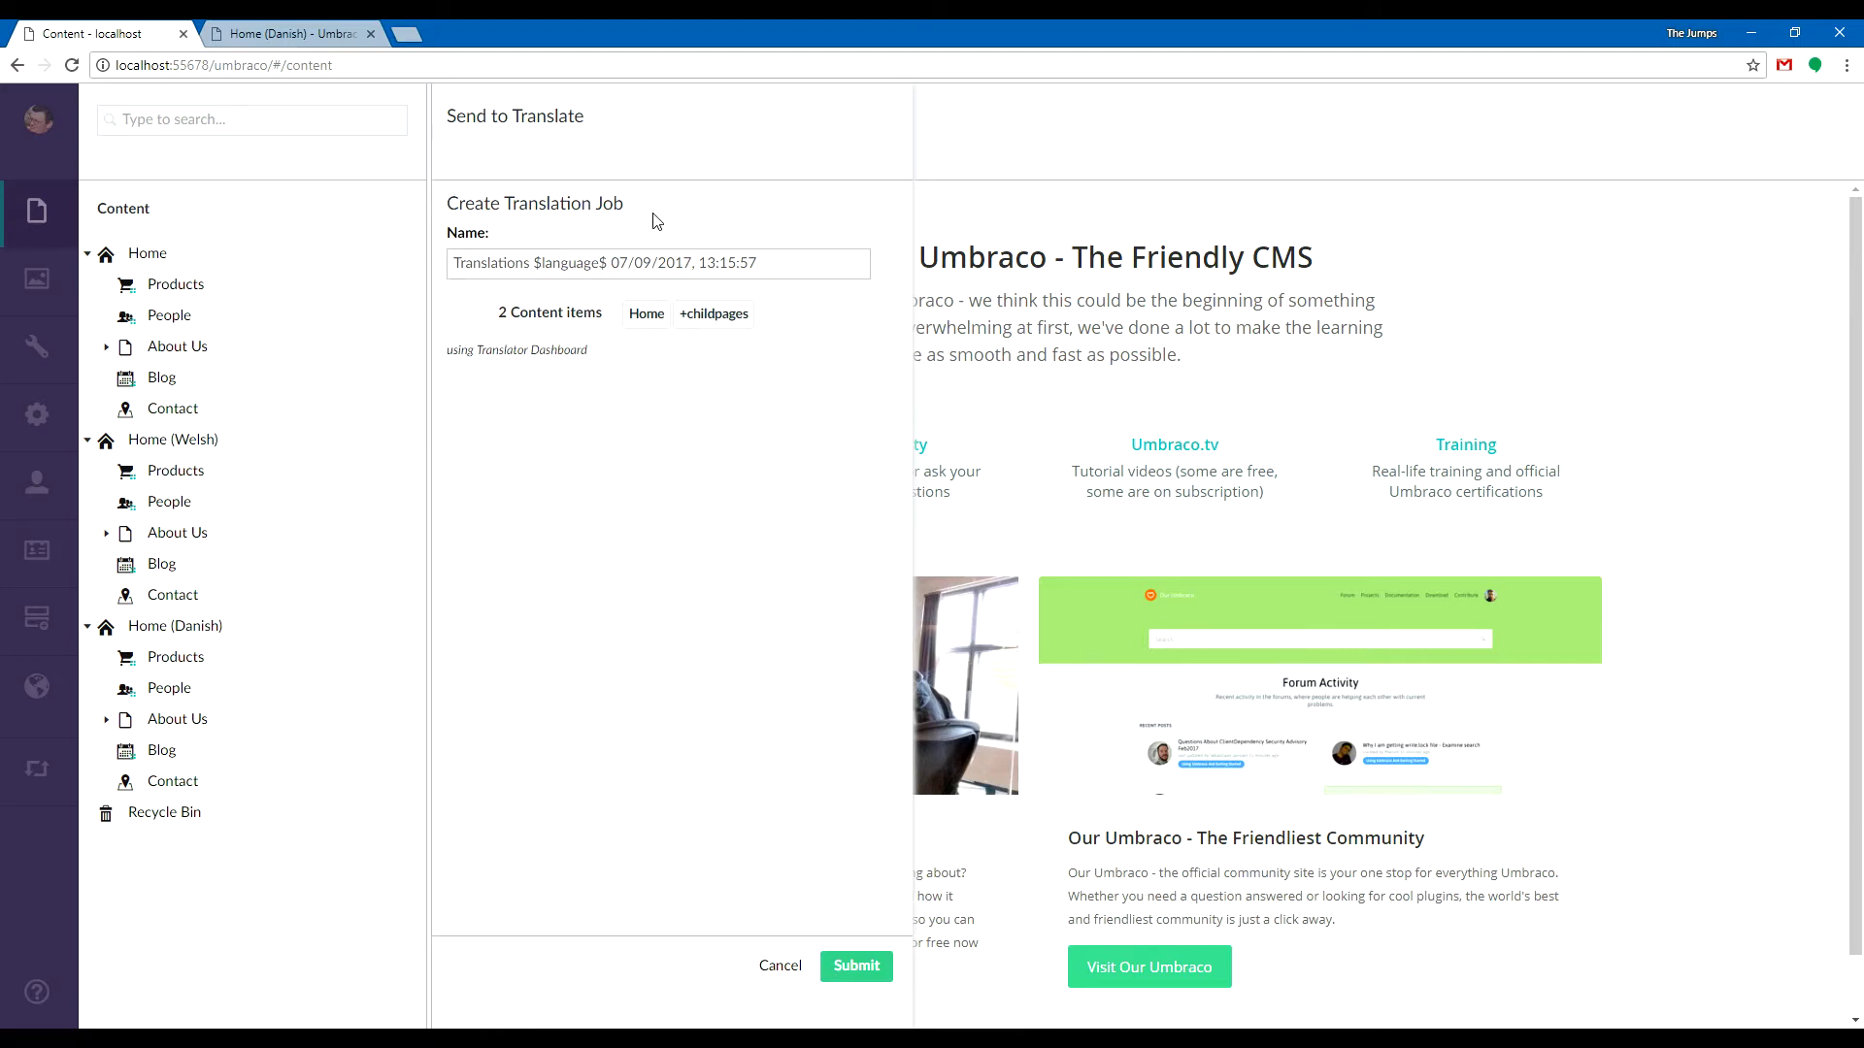
Change the start of the translation job's name to "language $Translations$", submit the job, and close the results.
{"action": "double_click", "coordinate": [462, 266]}
{"action": "left_click_drag", "start_coordinate": [533, 263], "coordinate": [623, 263]}
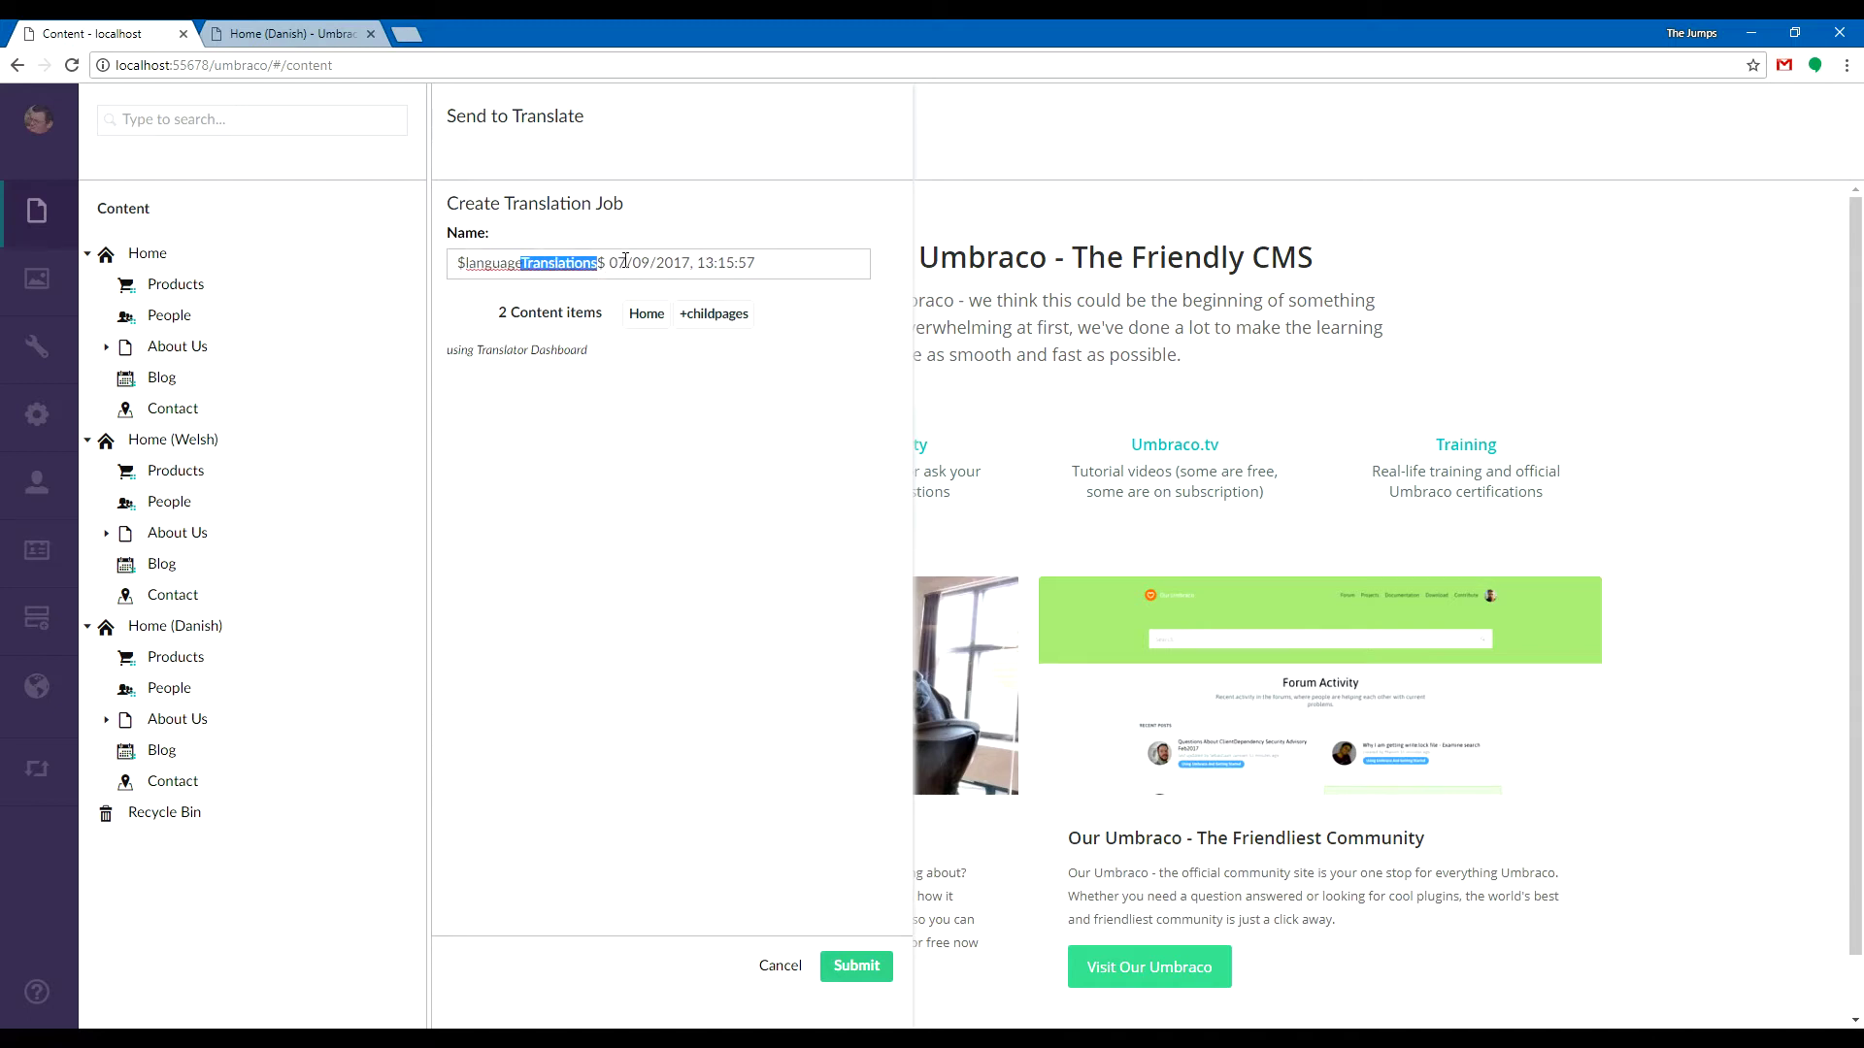
{"action": "left_click", "coordinate": [518, 266]}
{"action": "type", "text": "$"}
{"action": "key", "text": "Home"}
{"action": "key", "text": "Delete"}
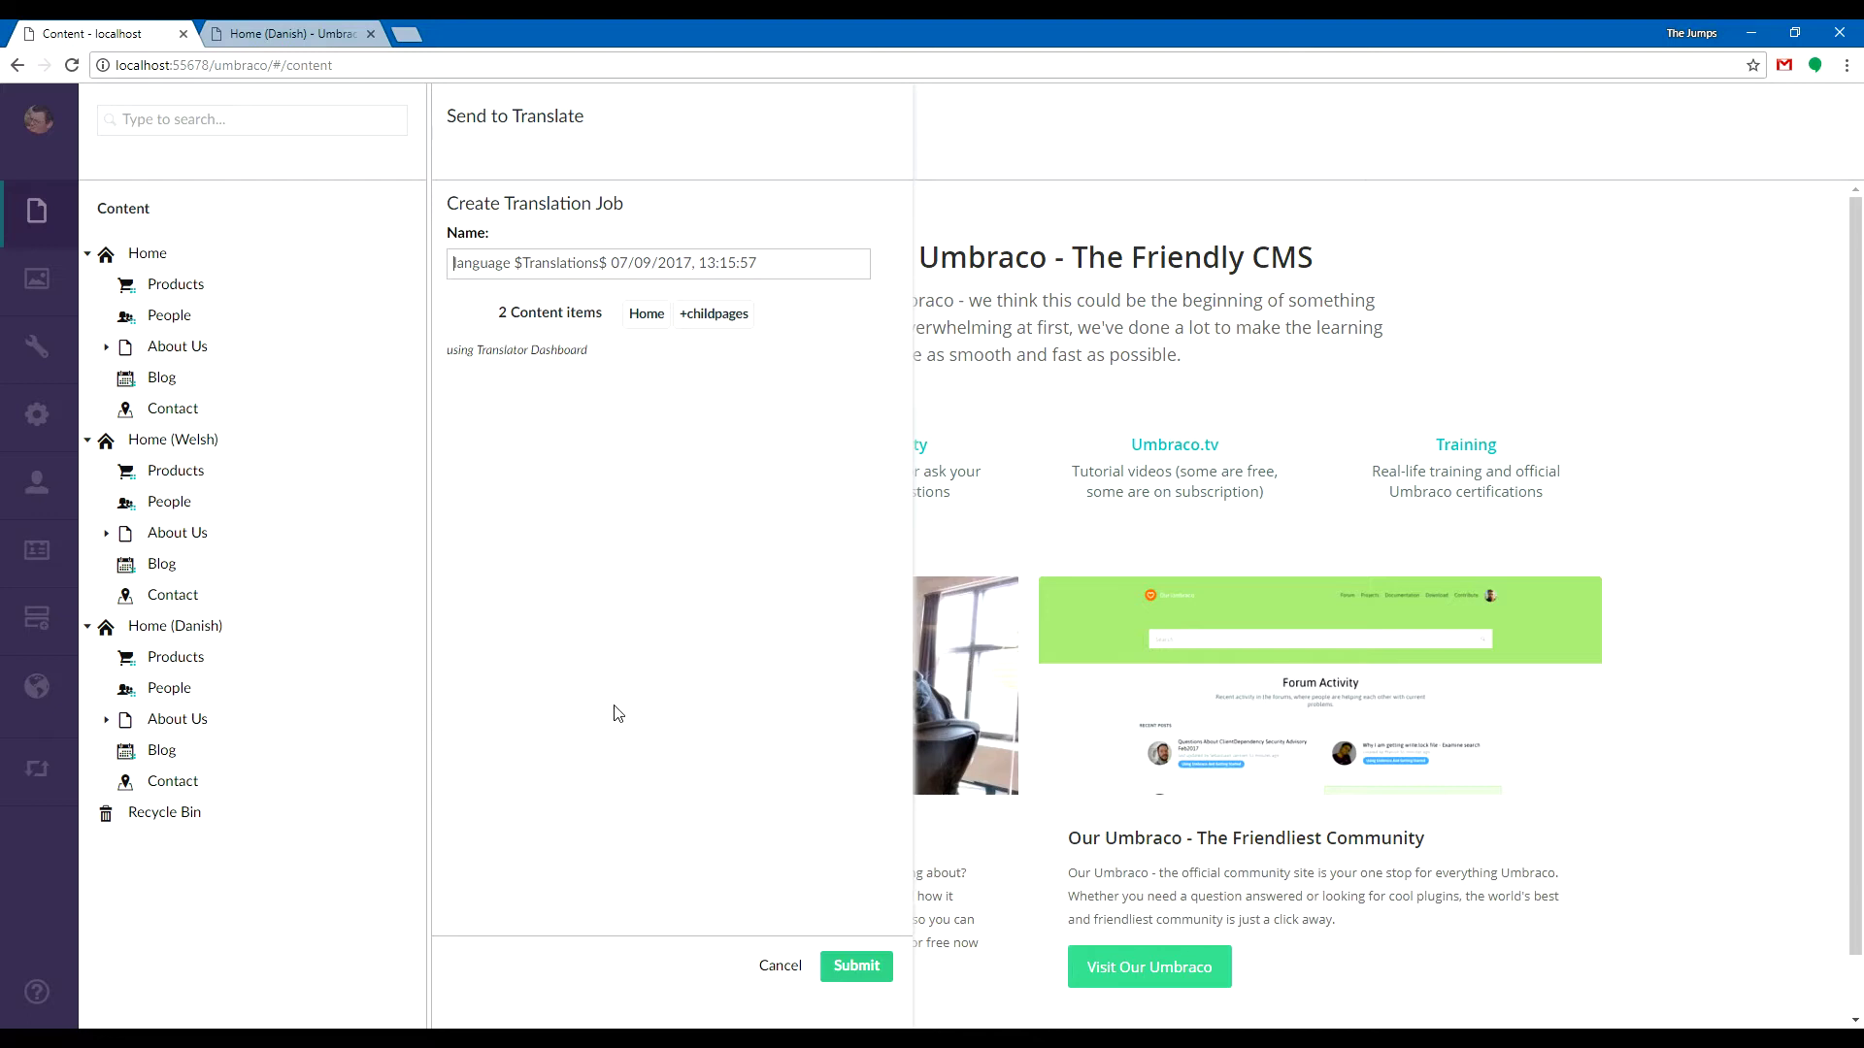
{"action": "left_click", "coordinate": [860, 974]}
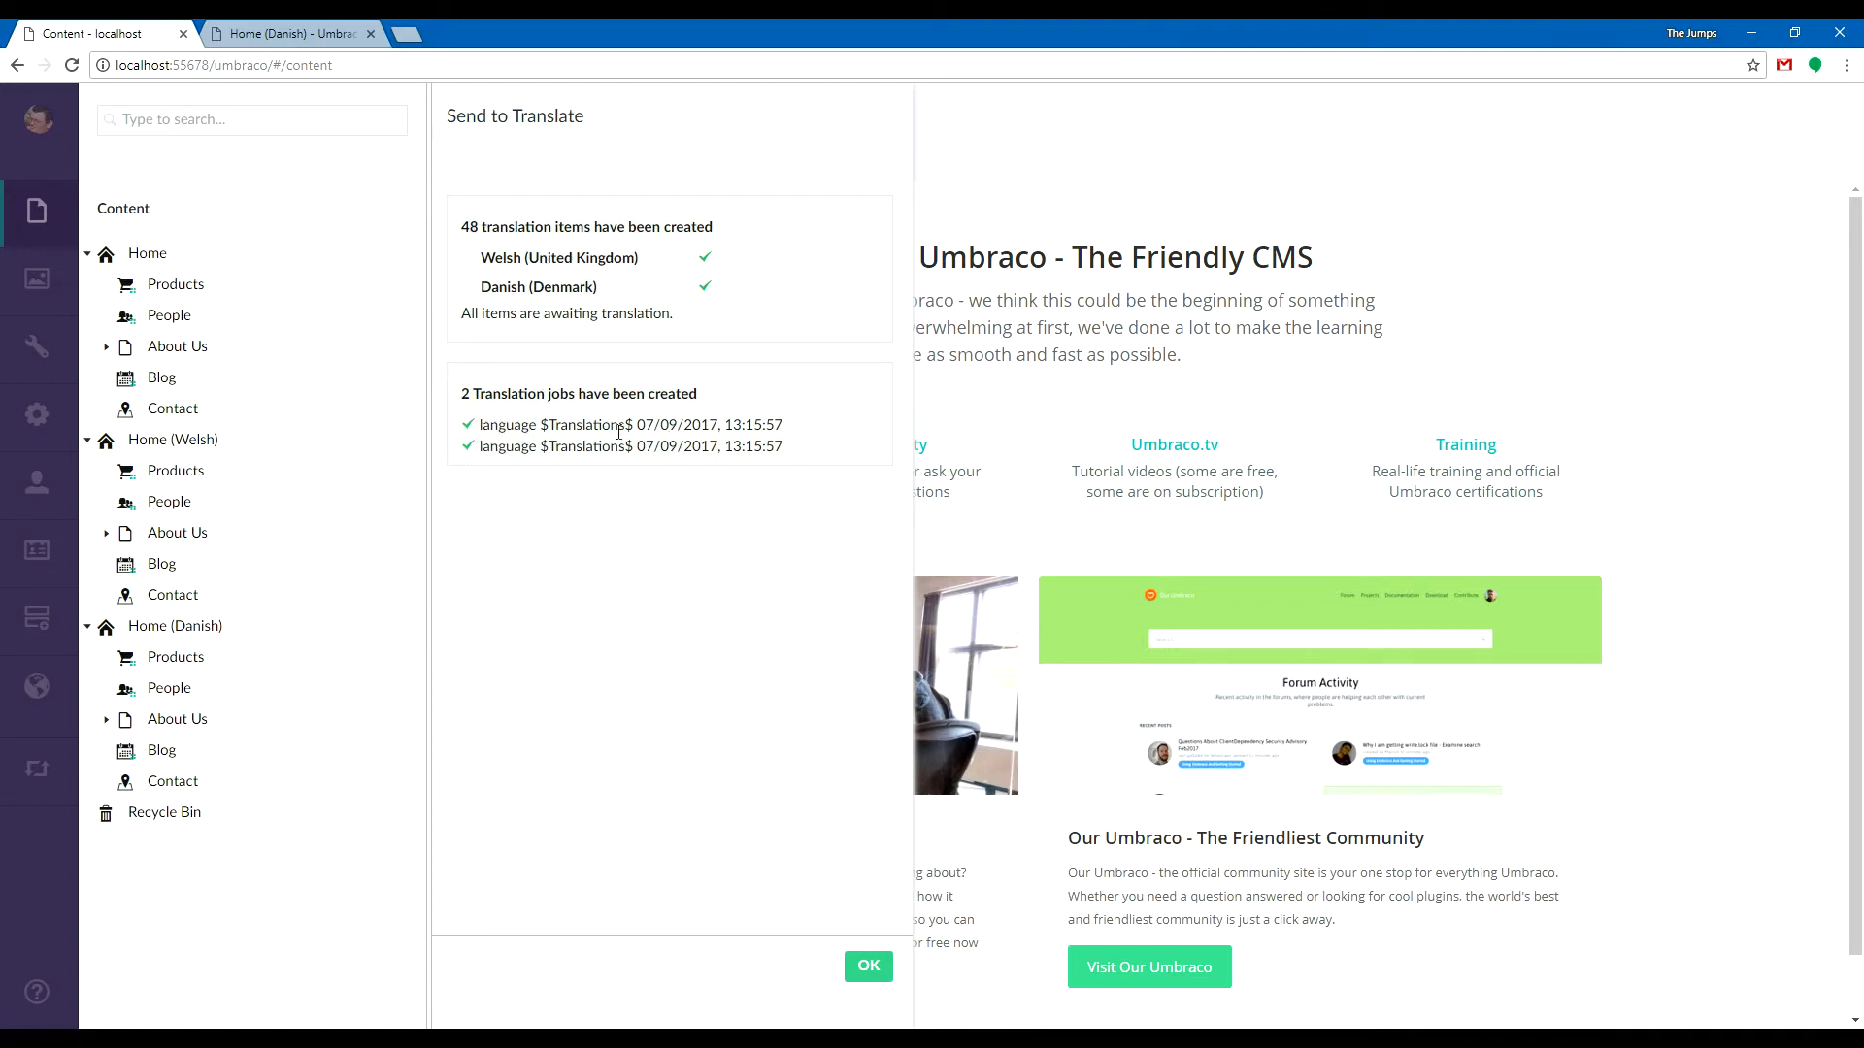
{"action": "left_click", "coordinate": [867, 968]}
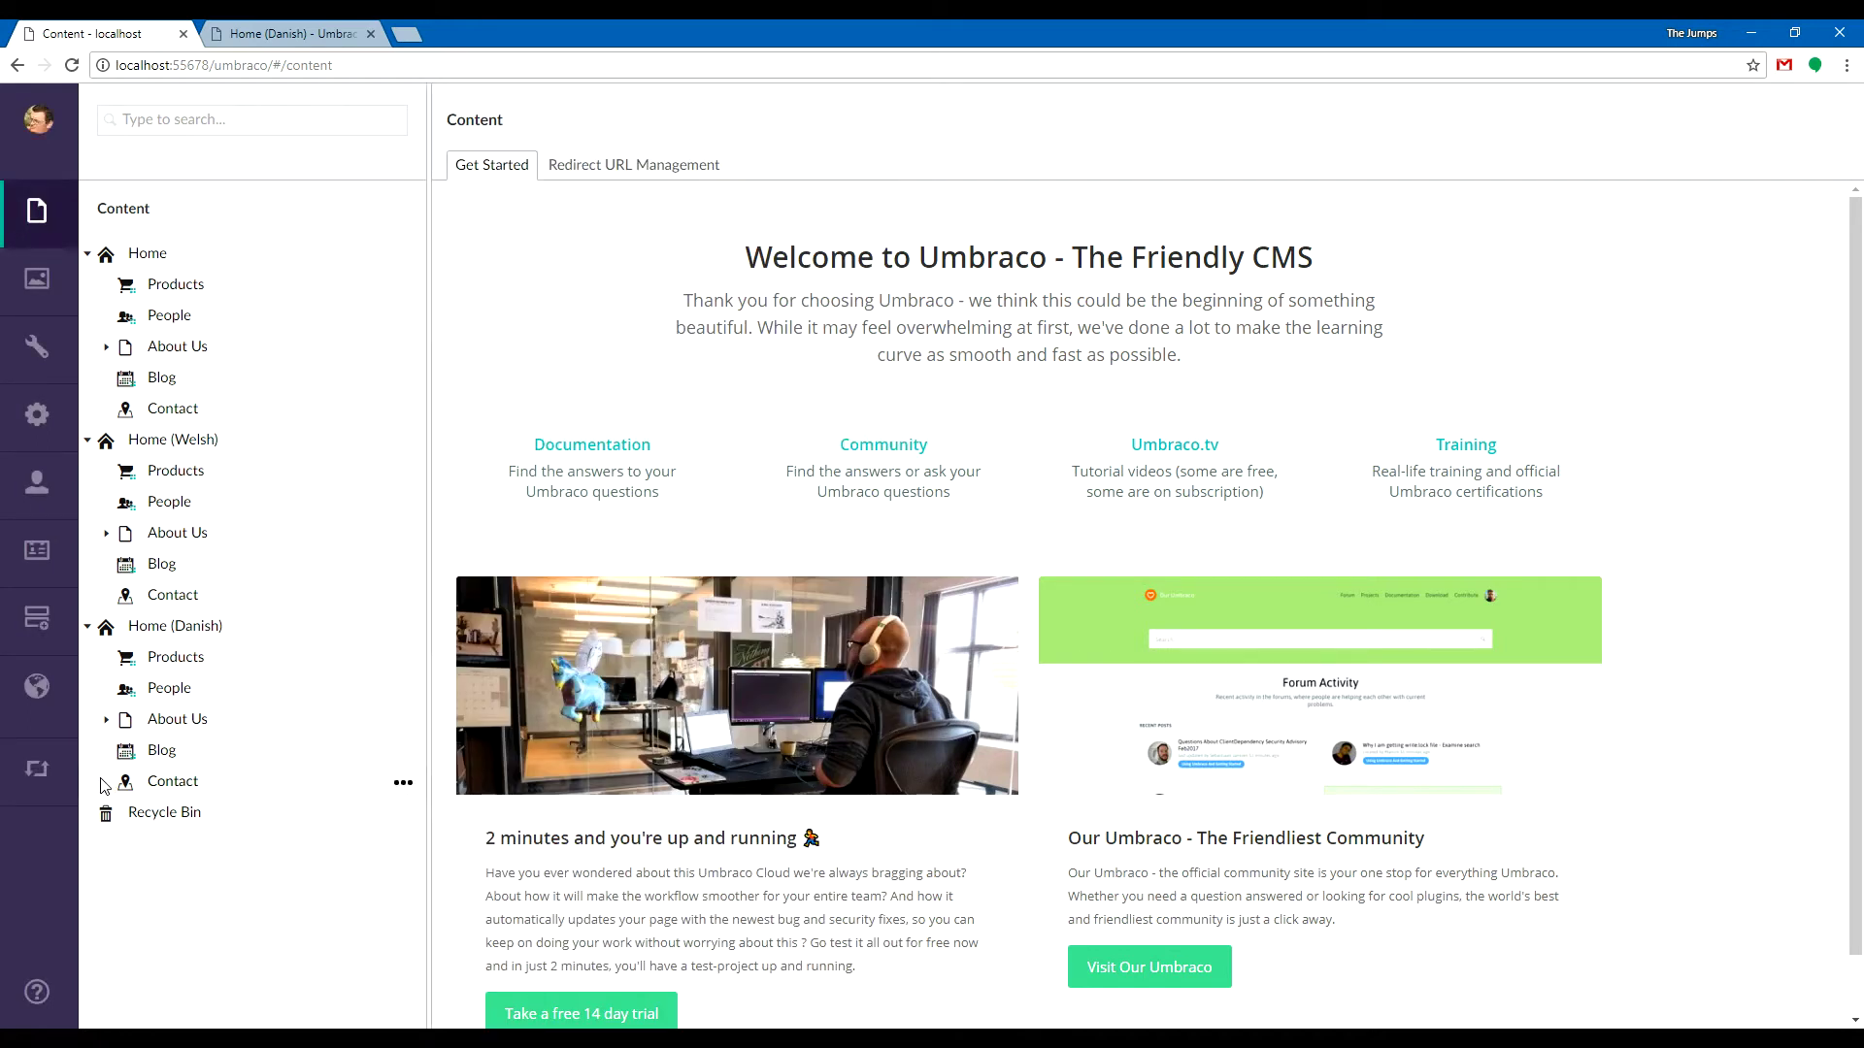
Open the Danish (Denmark) translation job among the submitted jobs in Translation Manager.
{"action": "left_click", "coordinate": [37, 692]}
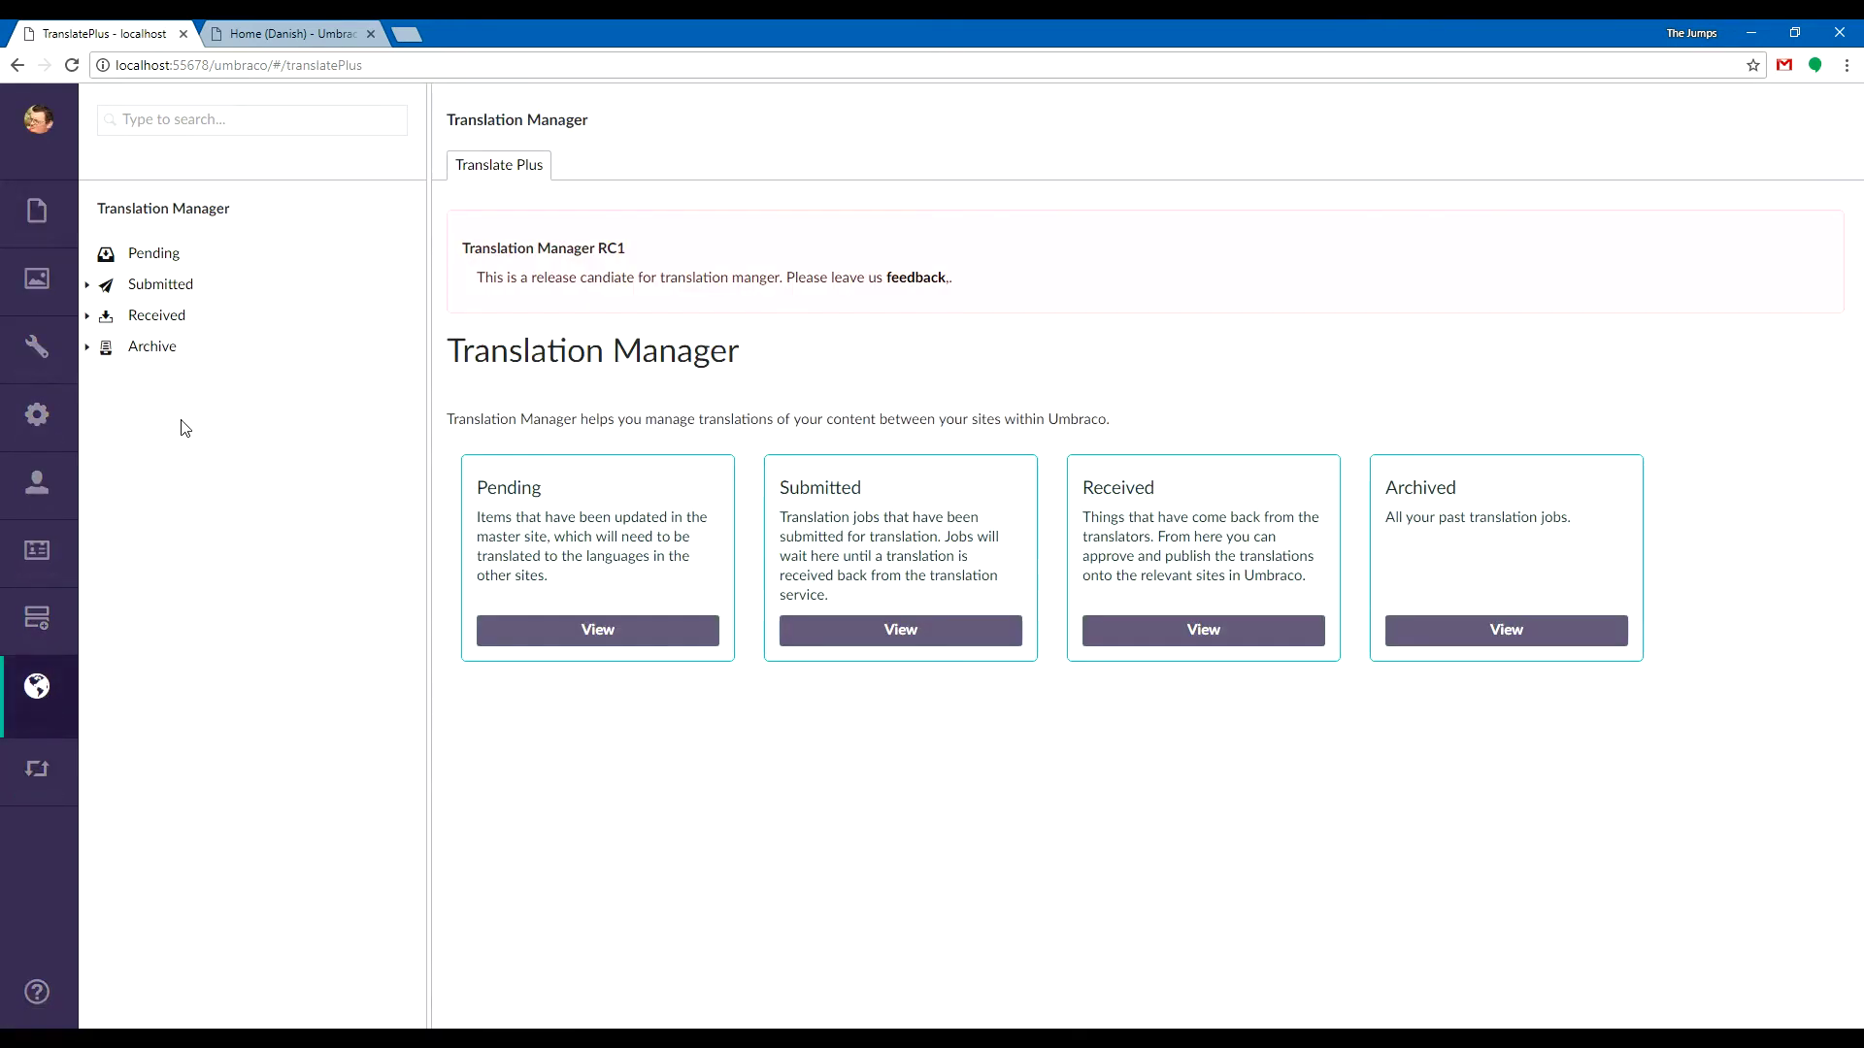
{"action": "left_click", "coordinate": [87, 289]}
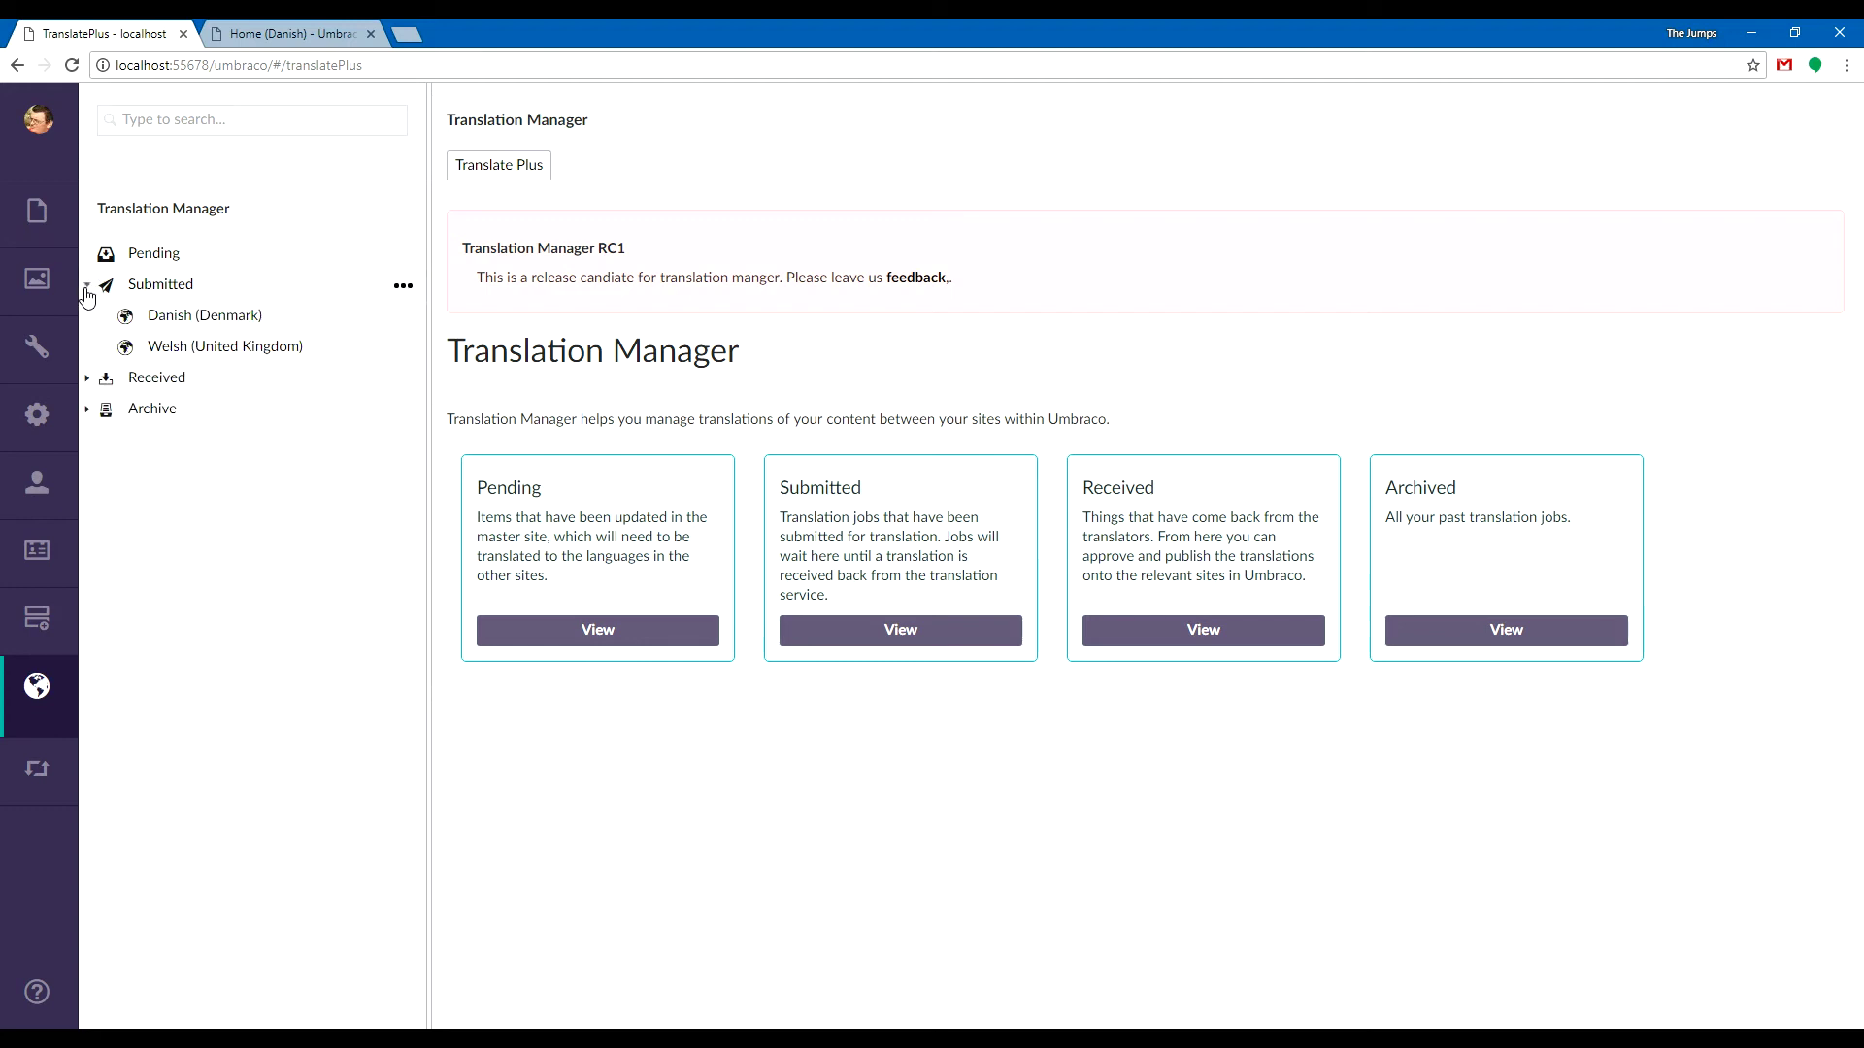
{"action": "left_click", "coordinate": [175, 287]}
{"action": "left_click", "coordinate": [174, 268]}
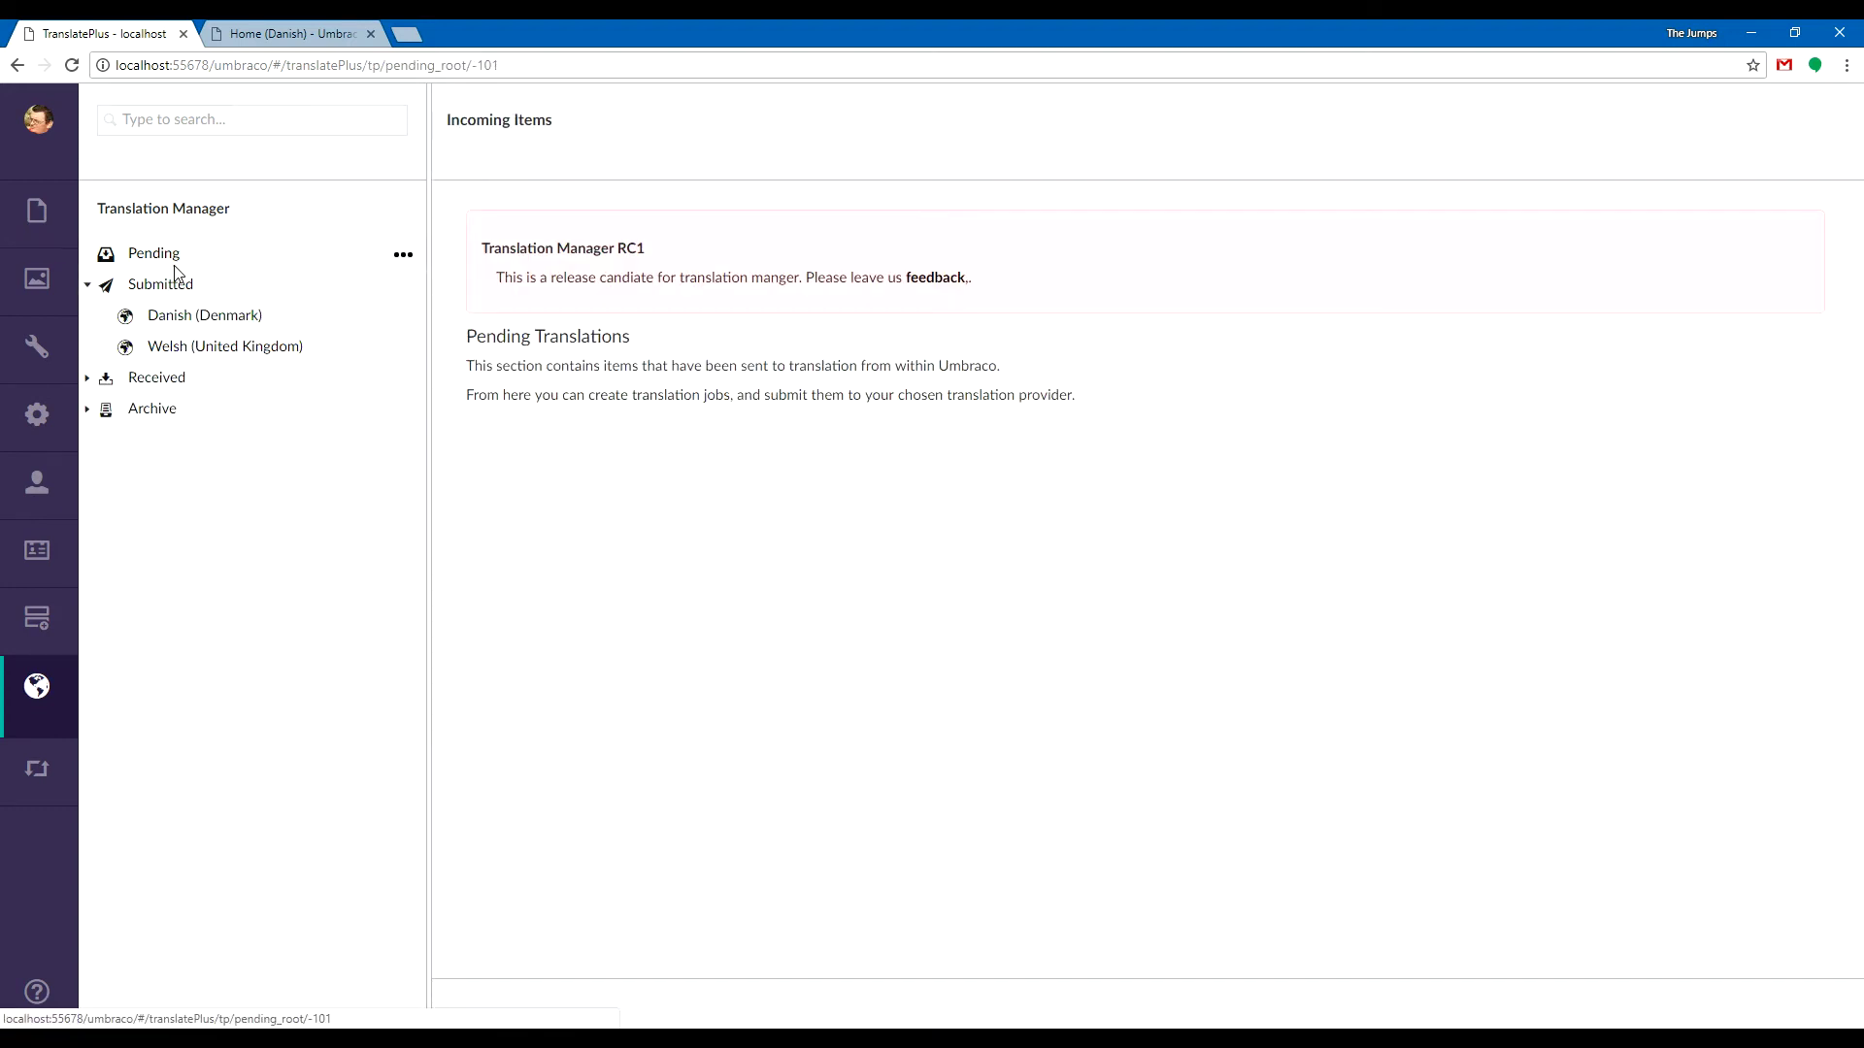
{"action": "left_click", "coordinate": [187, 321]}
{"action": "left_click", "coordinate": [707, 309]}
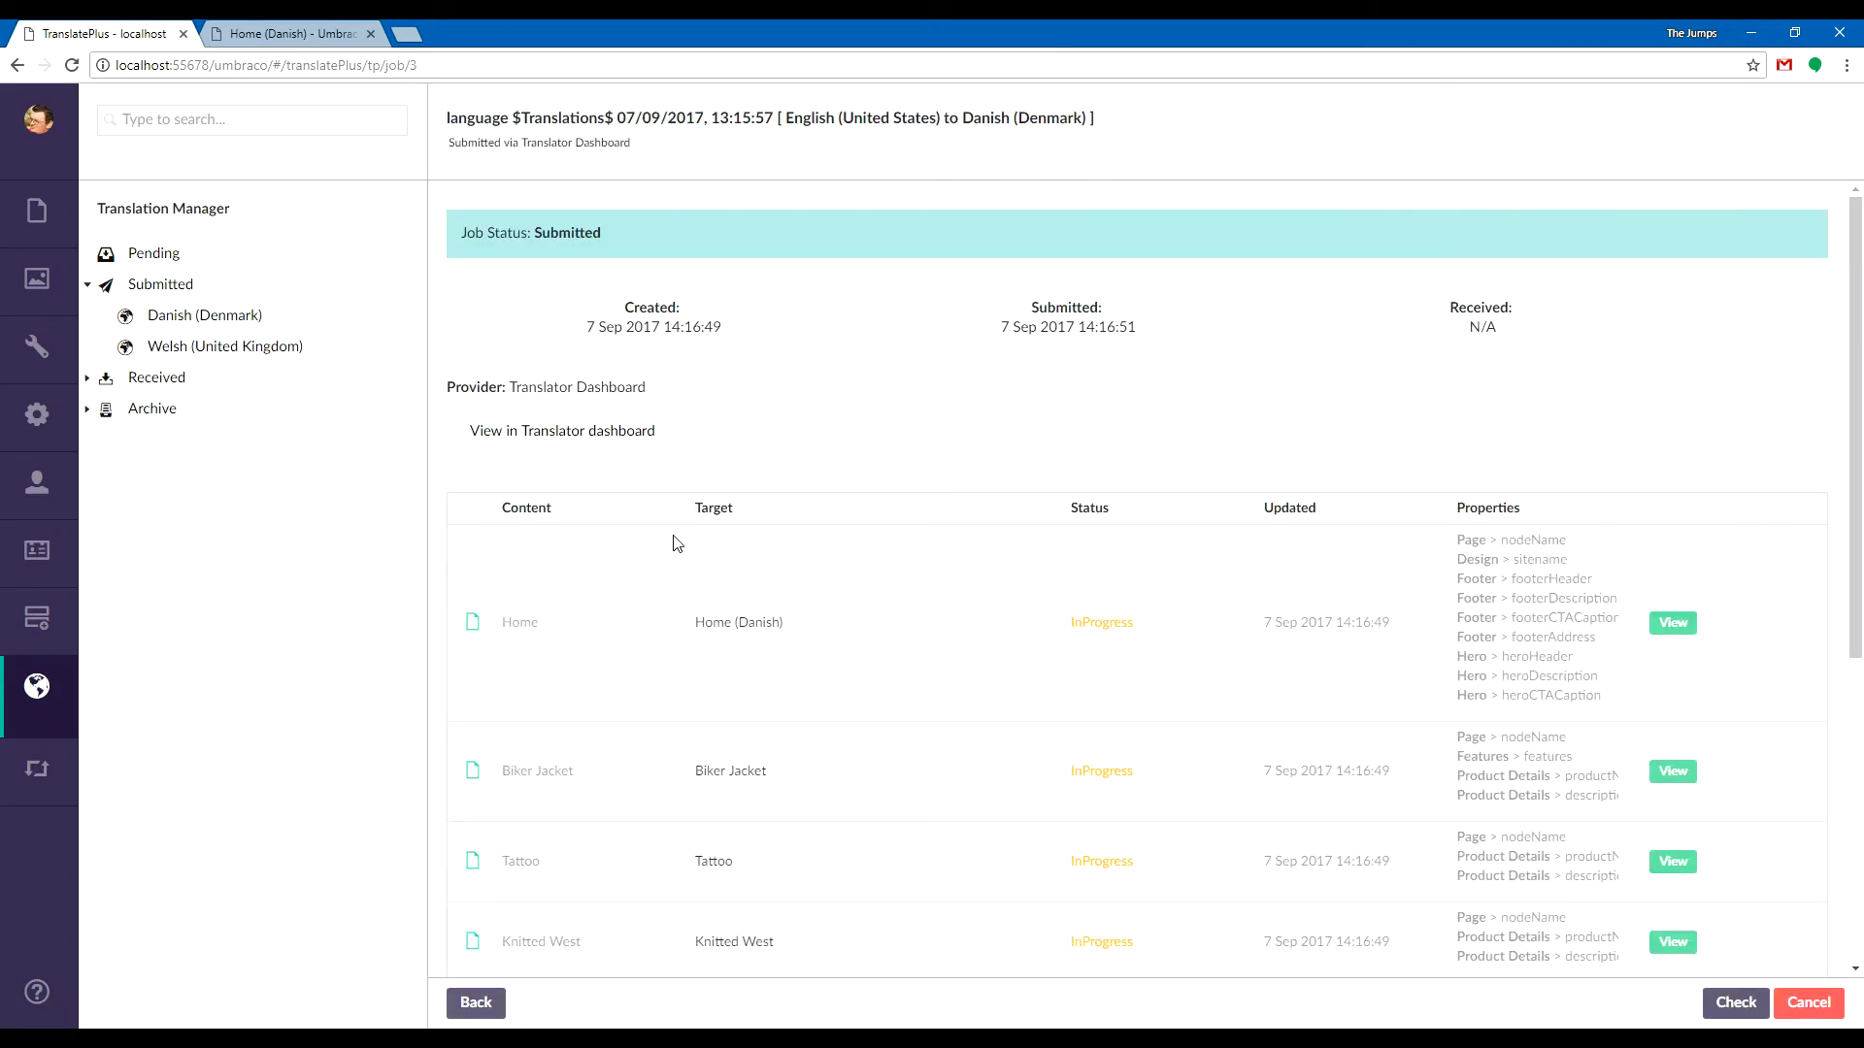
Look through all three pages of the Danish job's content items, then check the received translations and the submitted Danish jobs.
{"action": "scroll", "coordinate": [1186, 666], "scroll_direction": "down", "scroll_amount": 5}
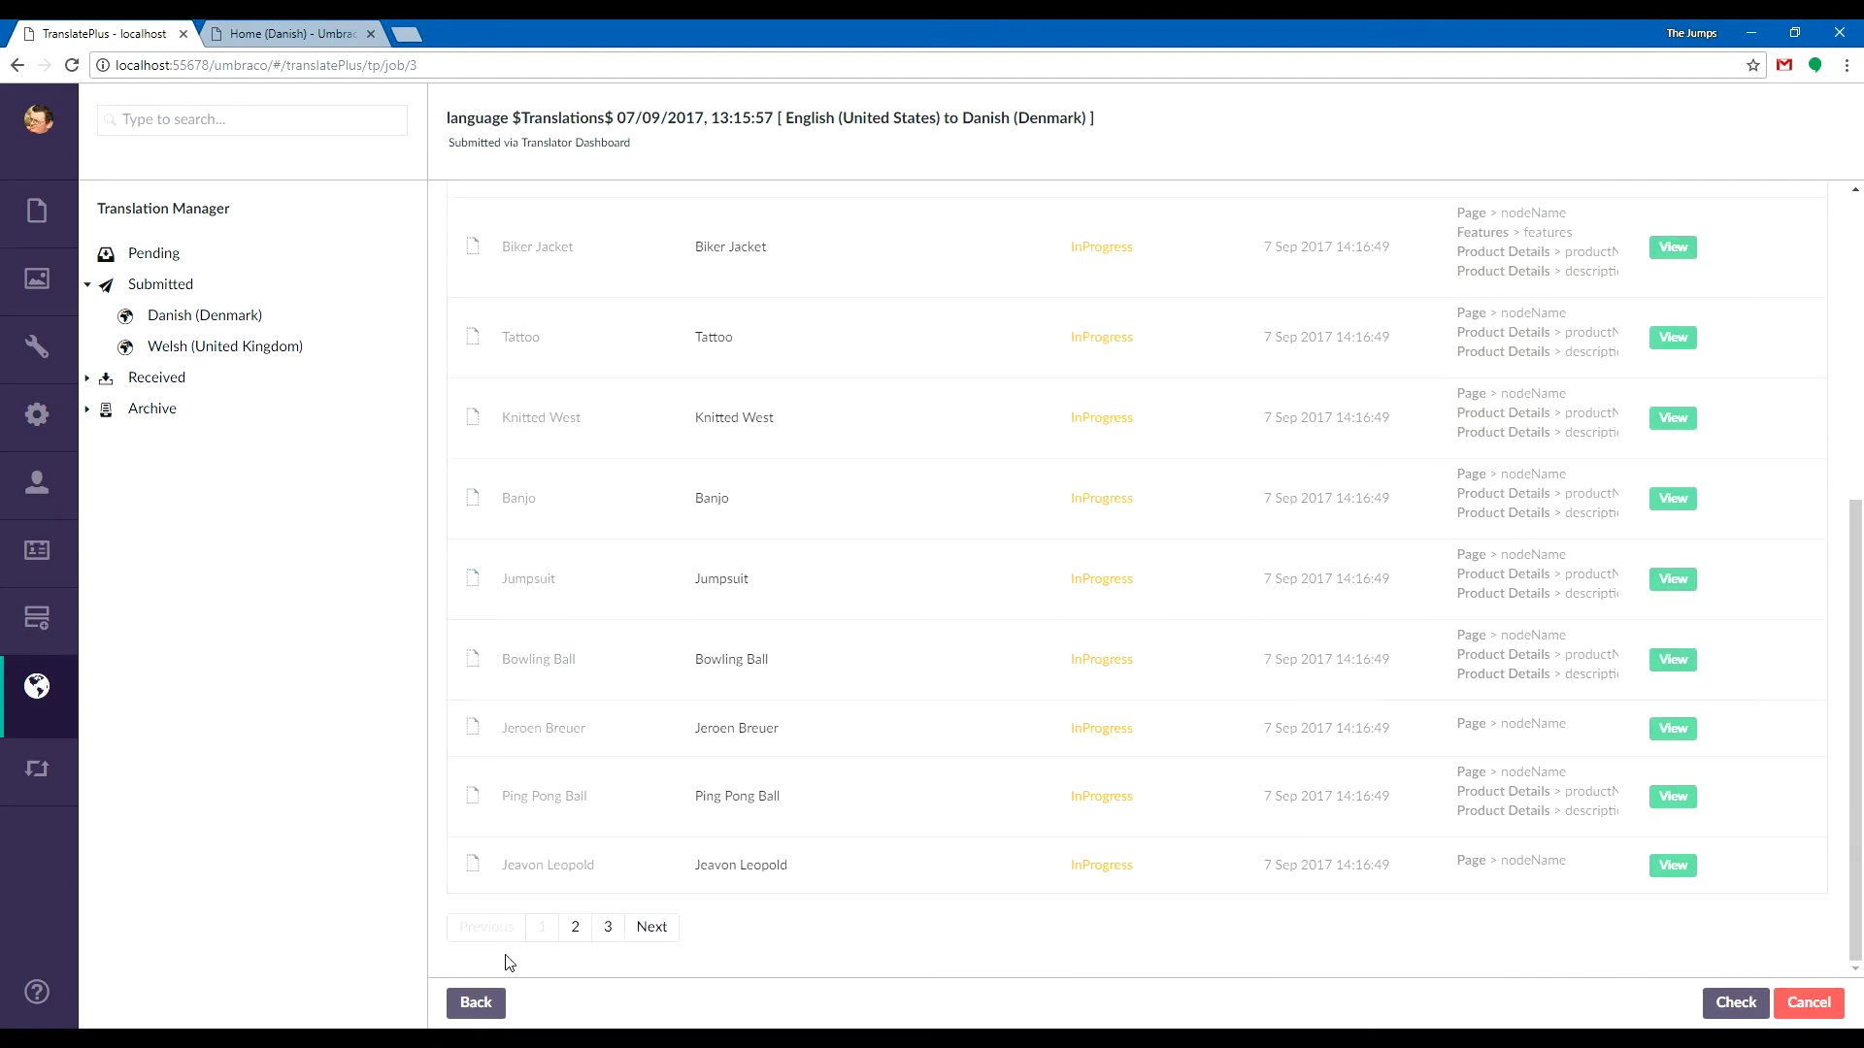
{"action": "left_click", "coordinate": [575, 928]}
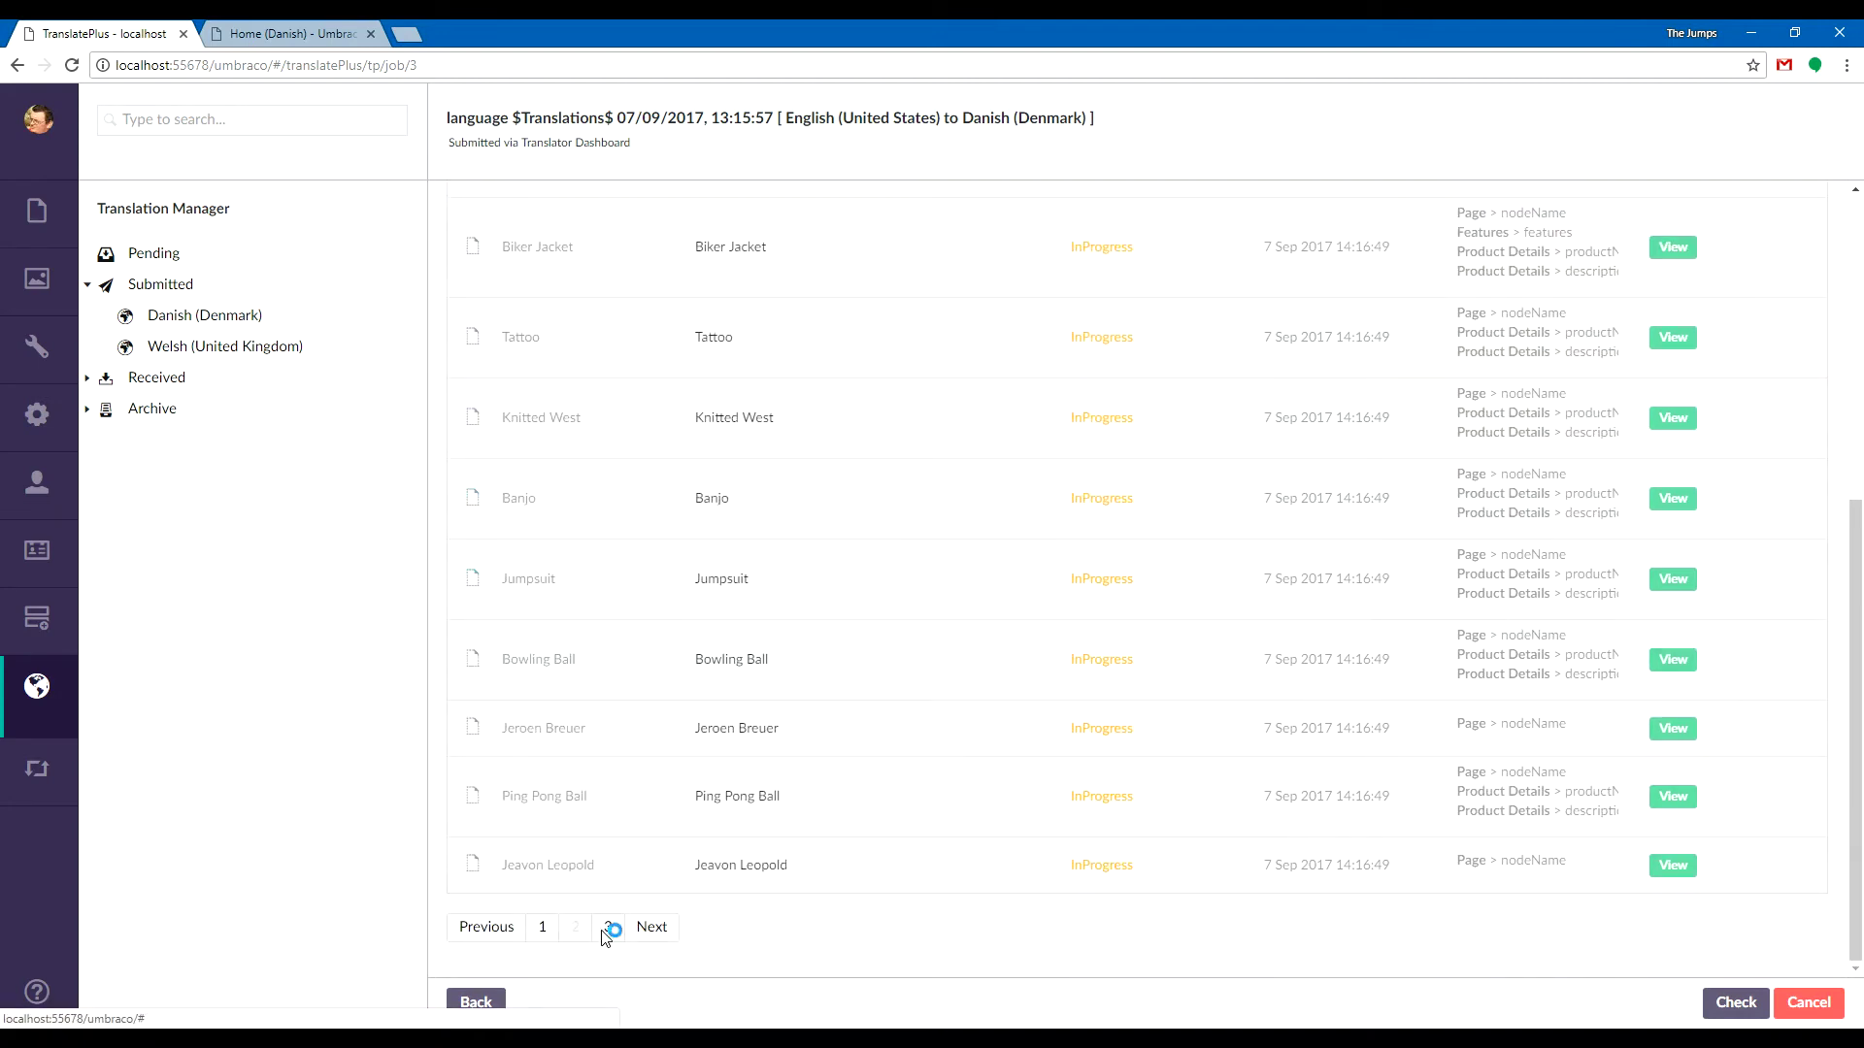
{"action": "left_click", "coordinate": [608, 928]}
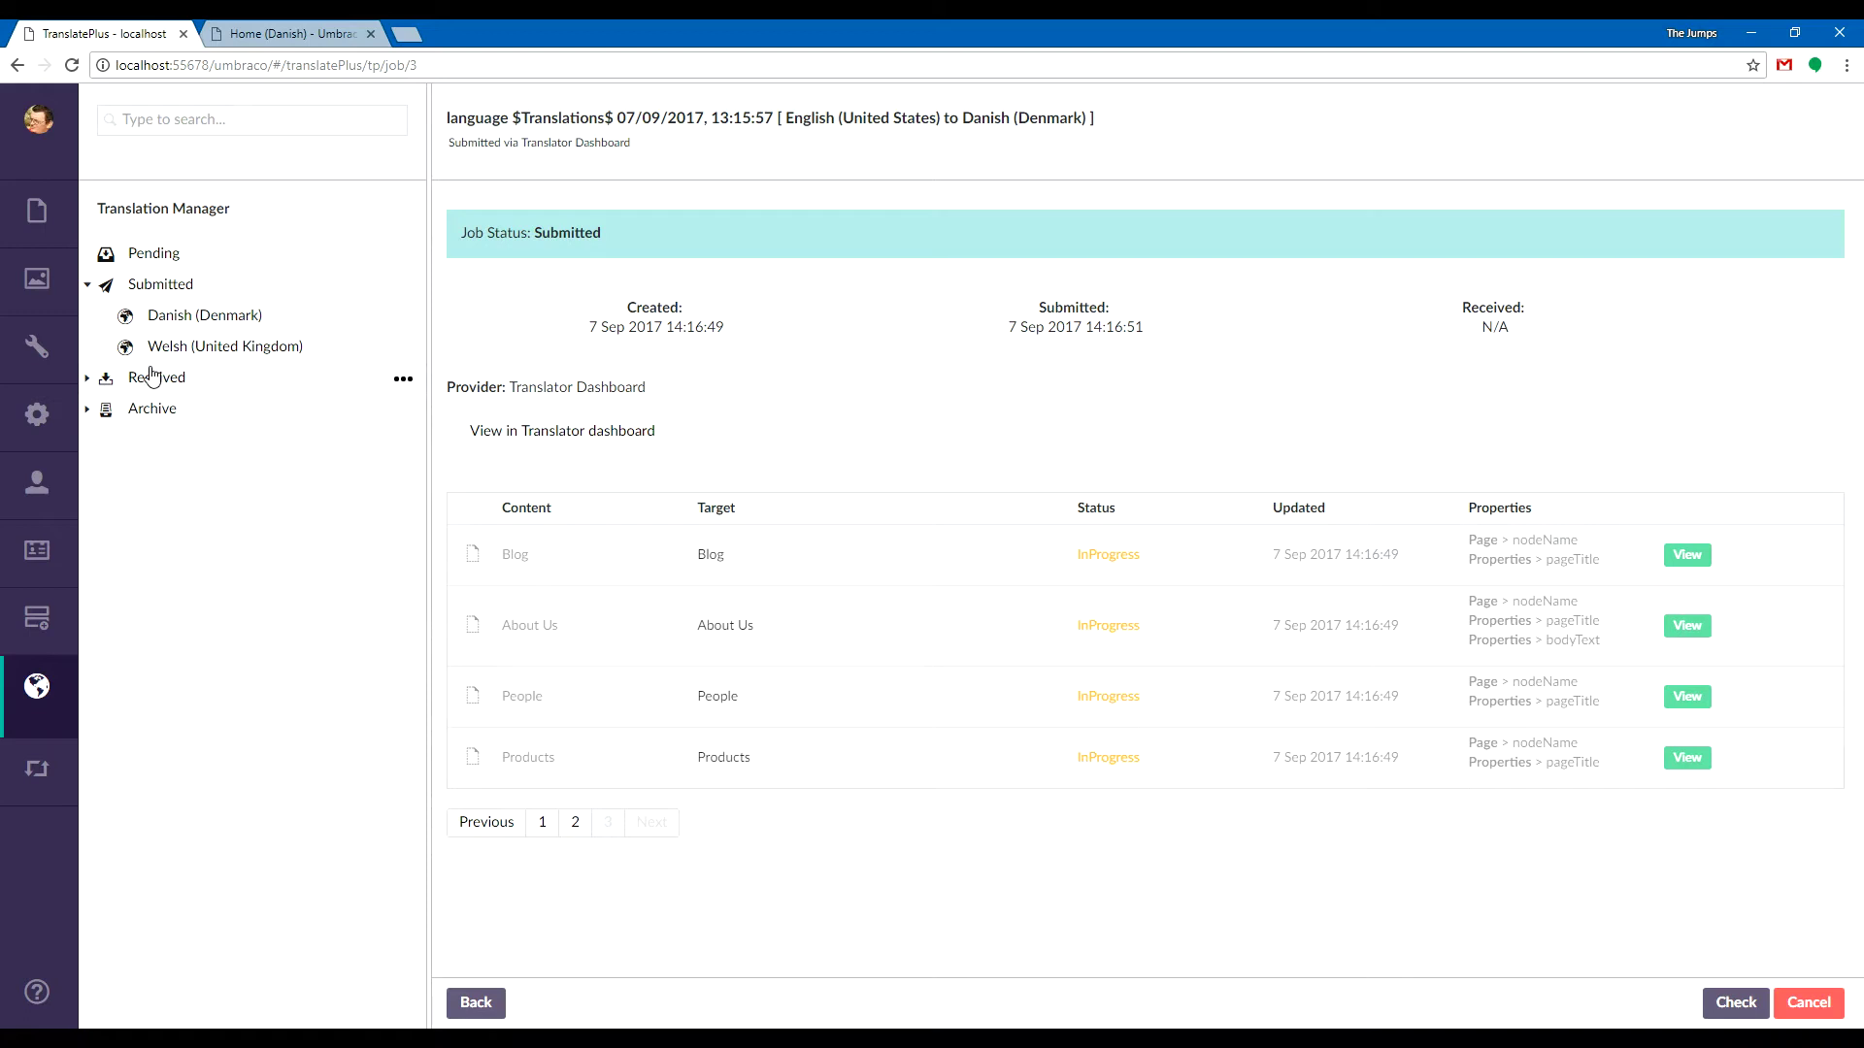
{"action": "left_click", "coordinate": [175, 388]}
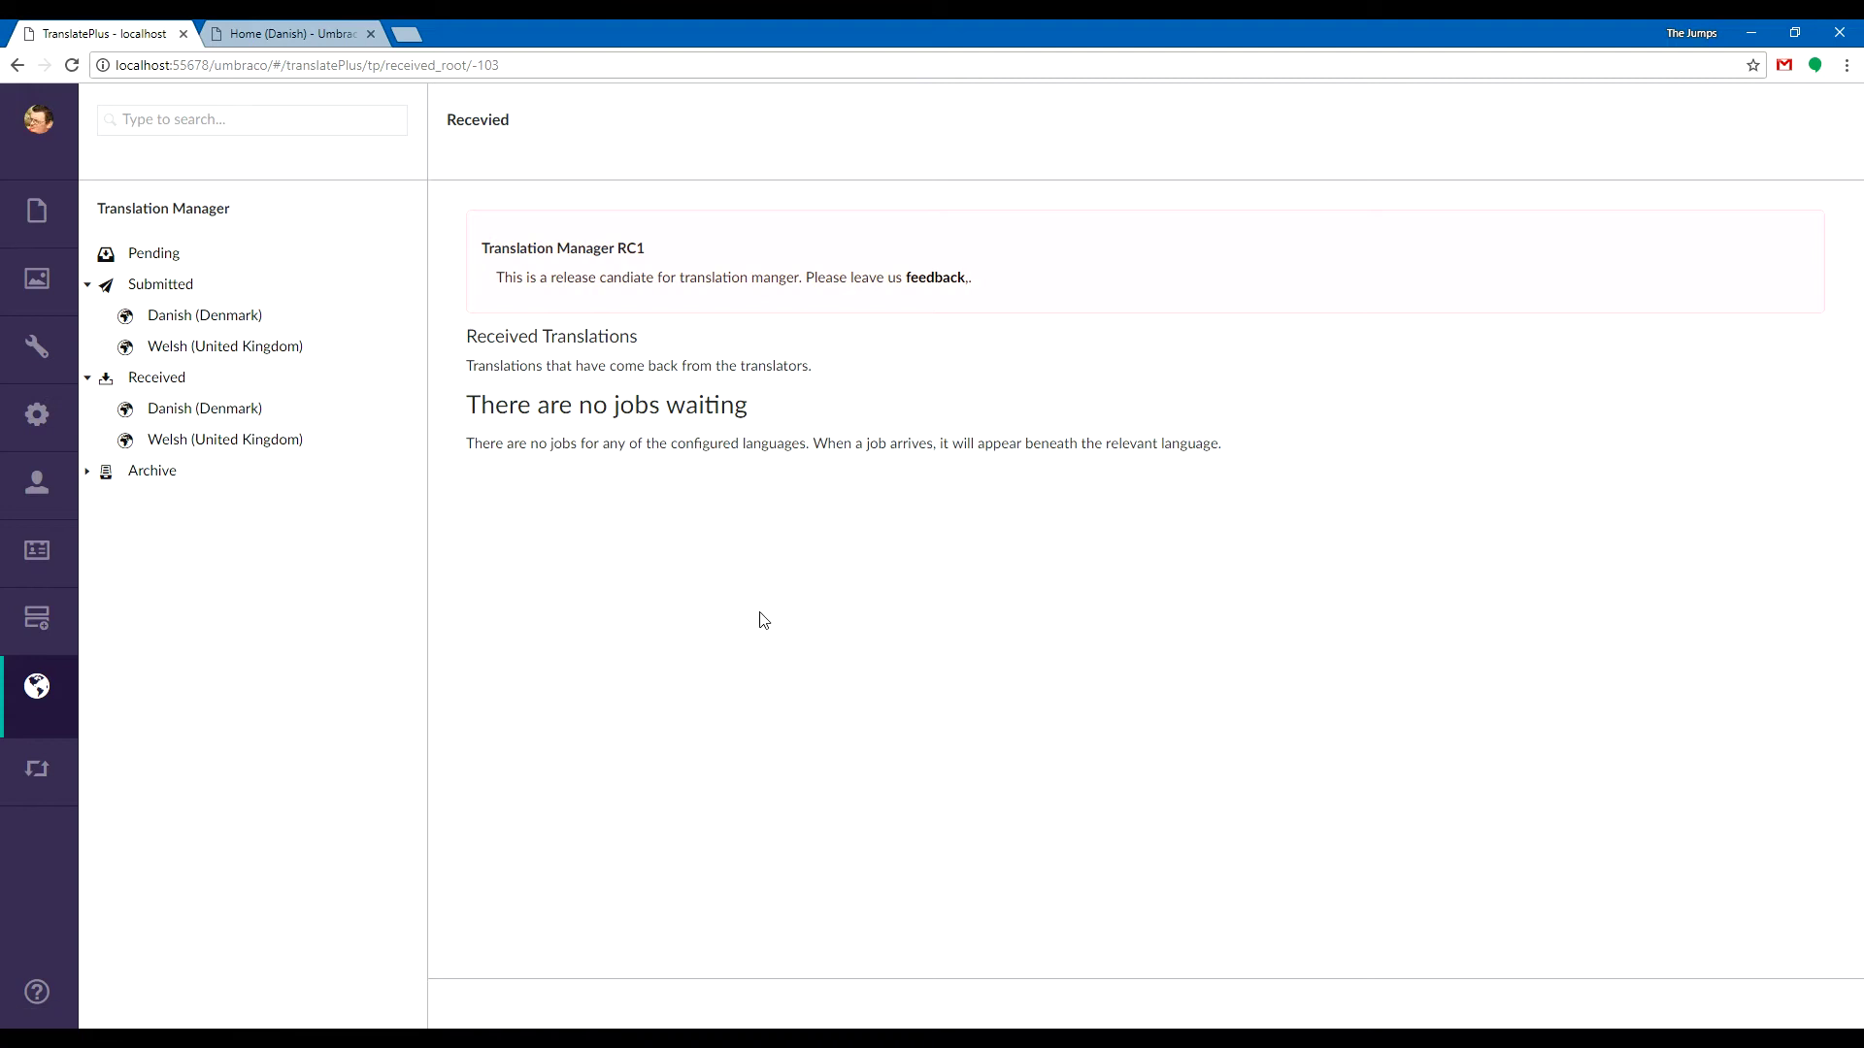
{"action": "left_click", "coordinate": [215, 321]}
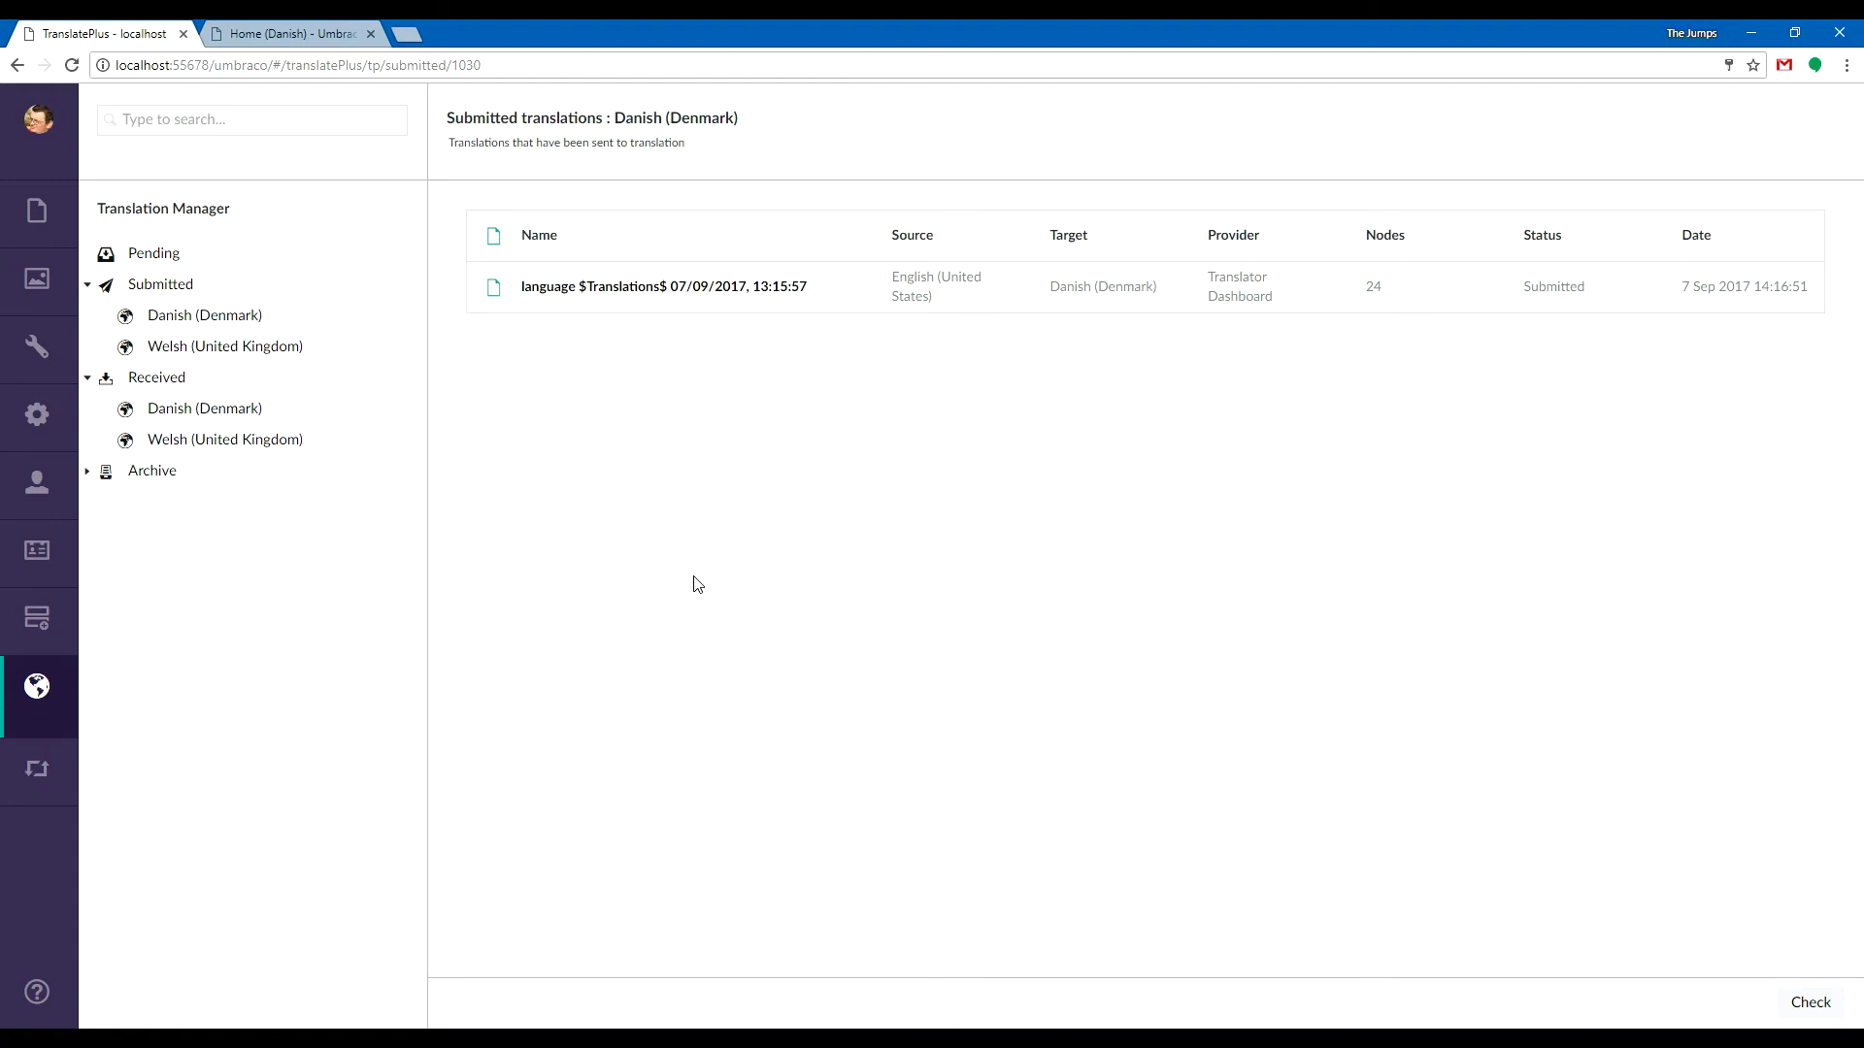
Switch to the translator's browser window, and open the "Todo list for the Starter Kit" item of the Welsh (United Kingdom) job.
{"action": "key", "text": "alt+Tab"}
{"action": "key", "text": "alt+Tab"}
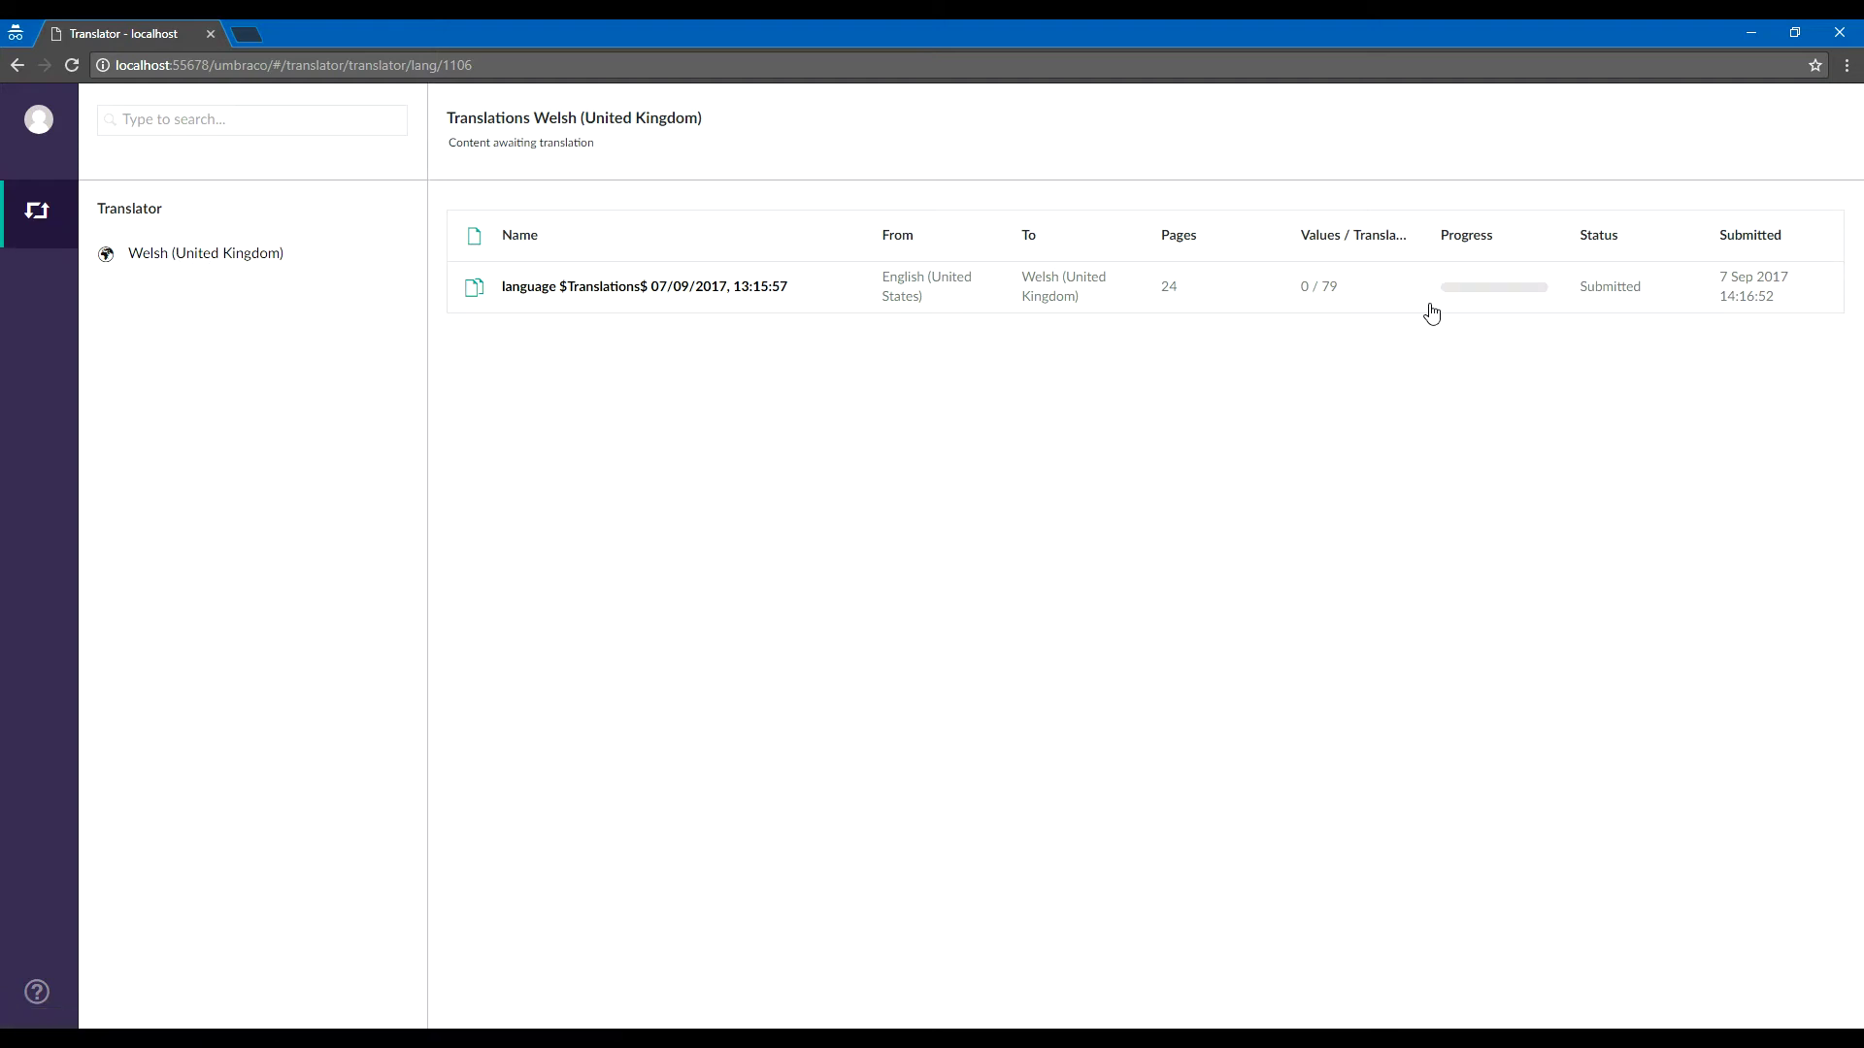
{"action": "left_click", "coordinate": [738, 293]}
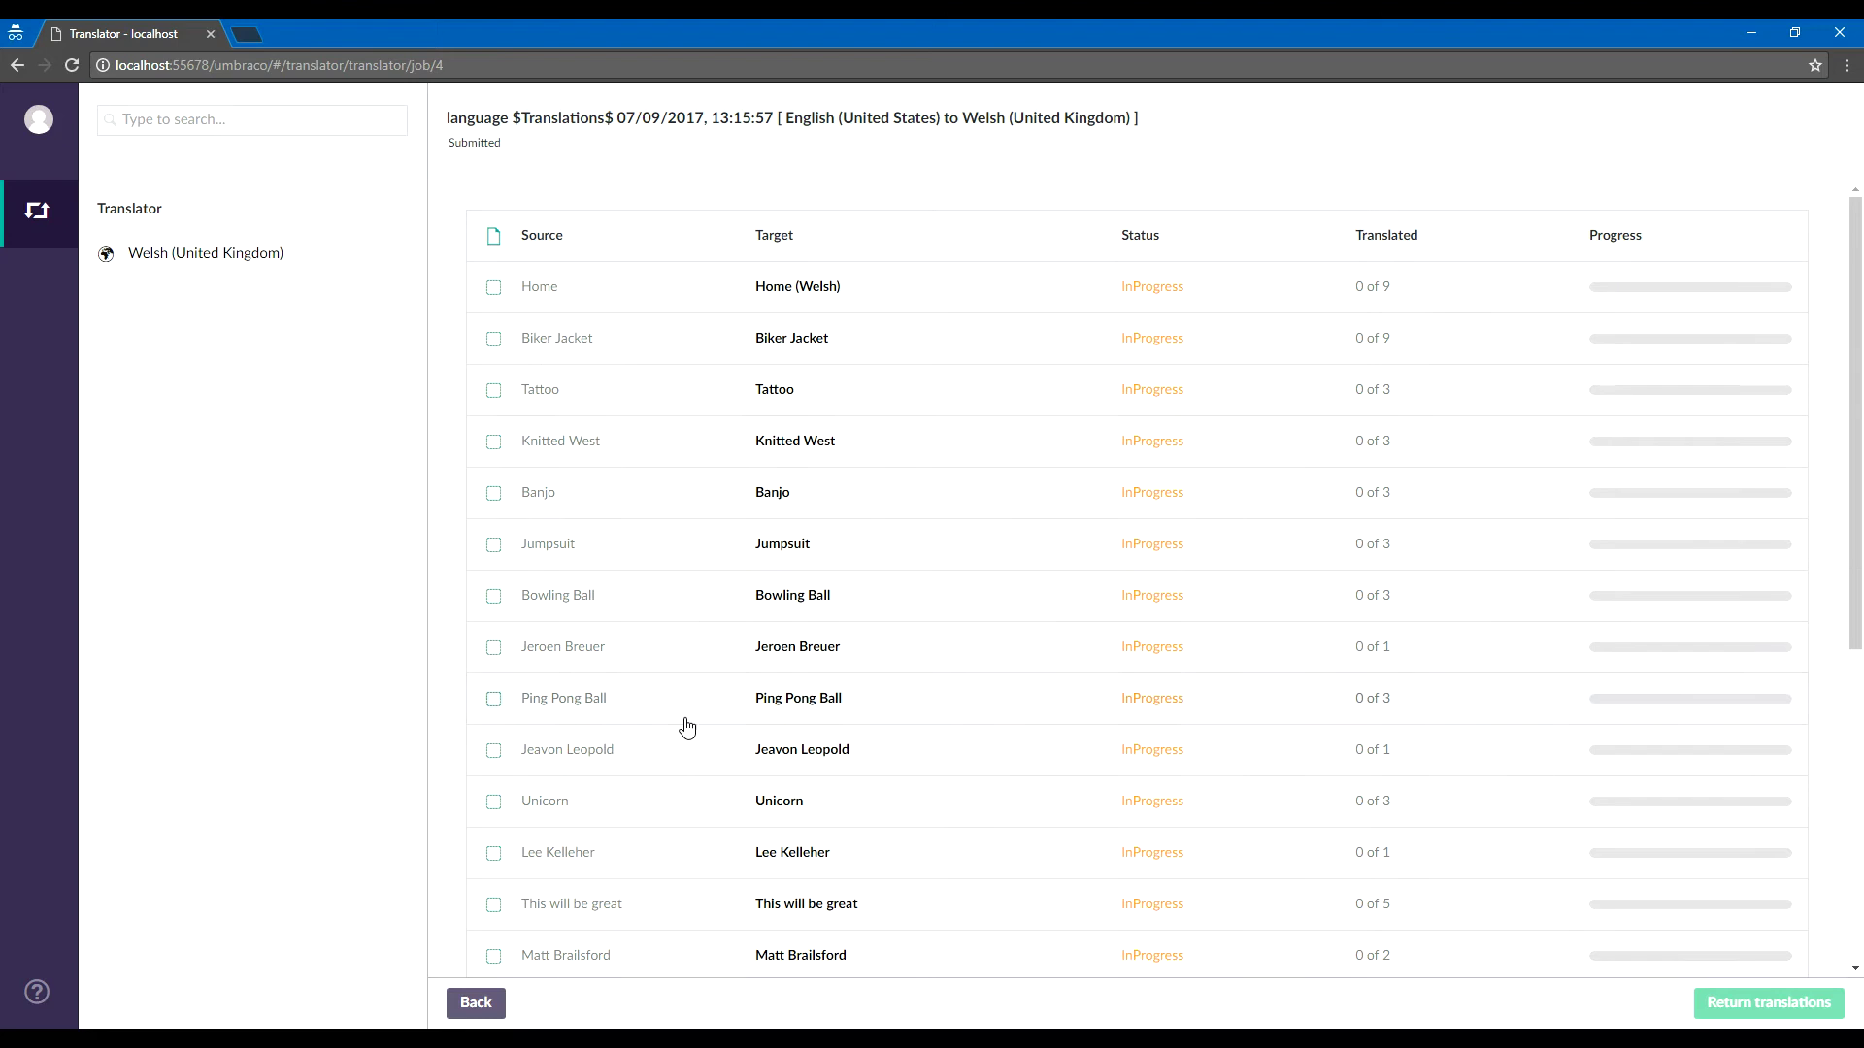
{"action": "scroll", "coordinate": [686, 724], "scroll_direction": "down", "scroll_amount": 5}
{"action": "scroll", "coordinate": [686, 724], "scroll_direction": "up", "scroll_amount": 6}
{"action": "scroll", "coordinate": [938, 641], "scroll_direction": "down", "scroll_amount": 5}
{"action": "scroll", "coordinate": [940, 641], "scroll_direction": "down", "scroll_amount": 1}
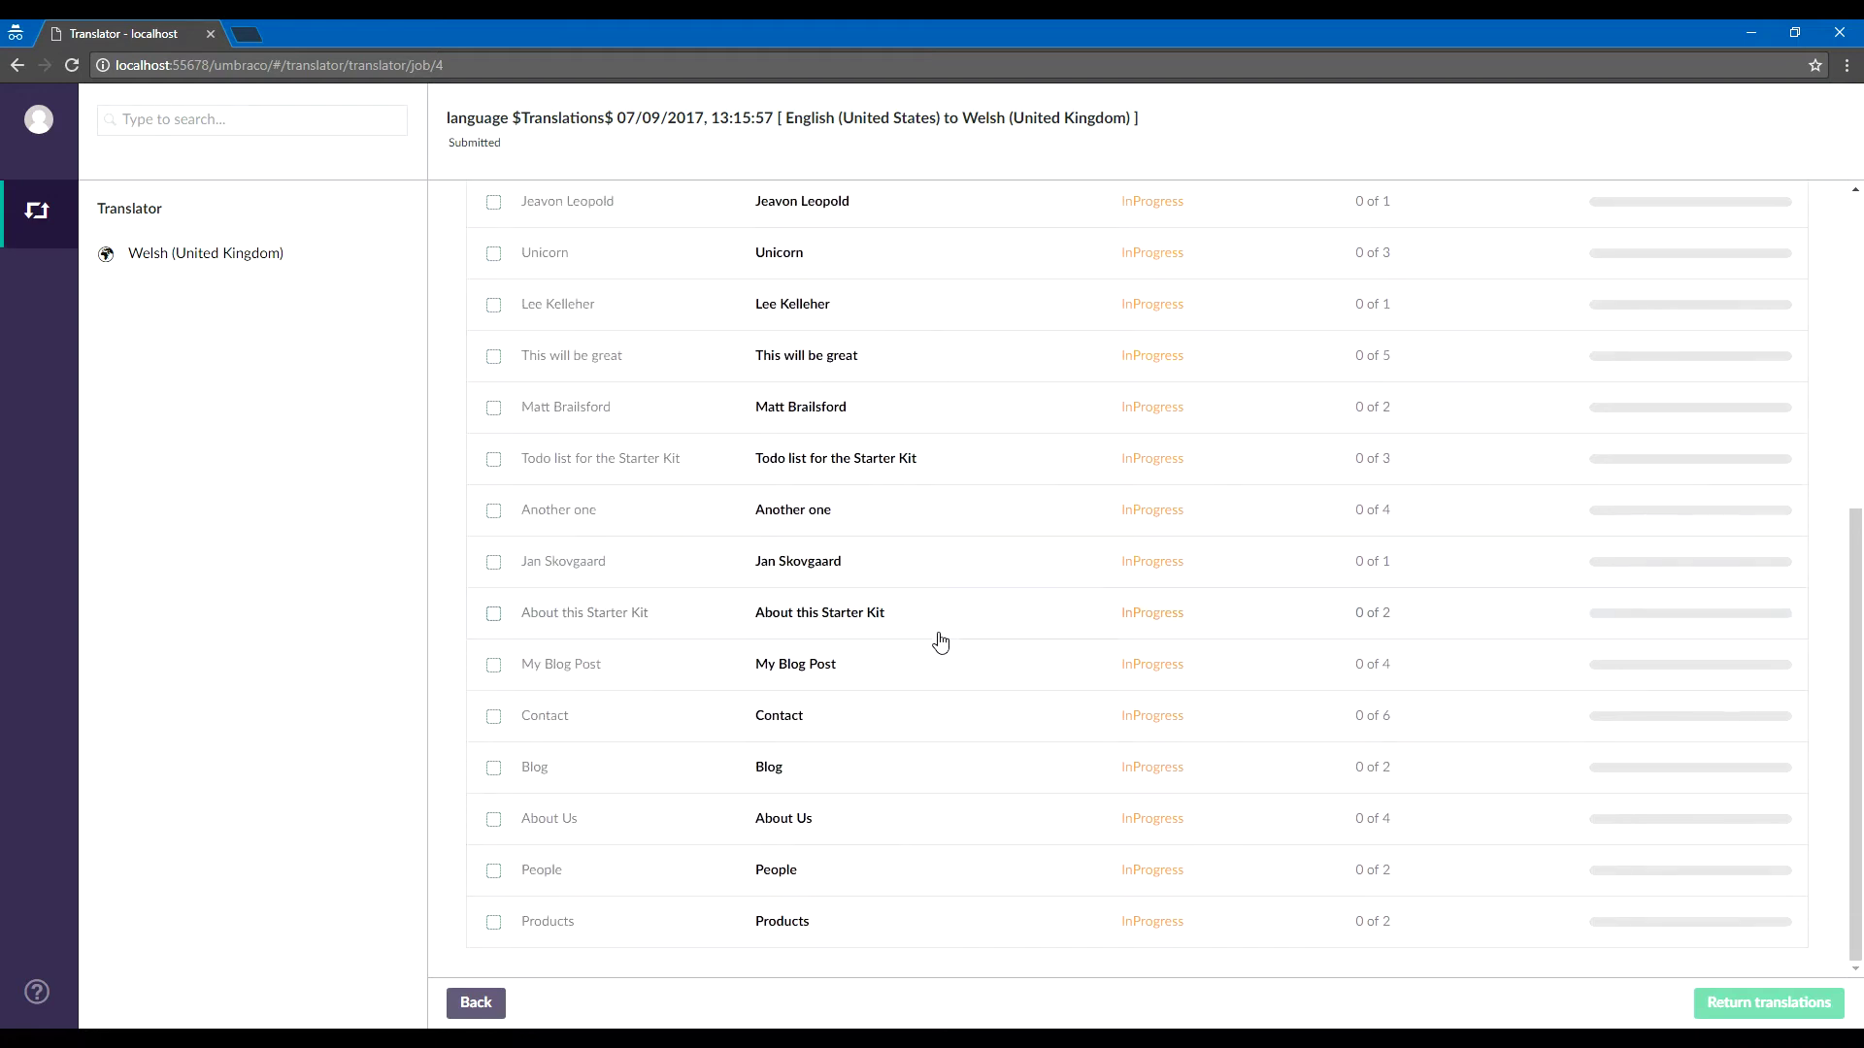
{"action": "left_click", "coordinate": [1221, 469]}
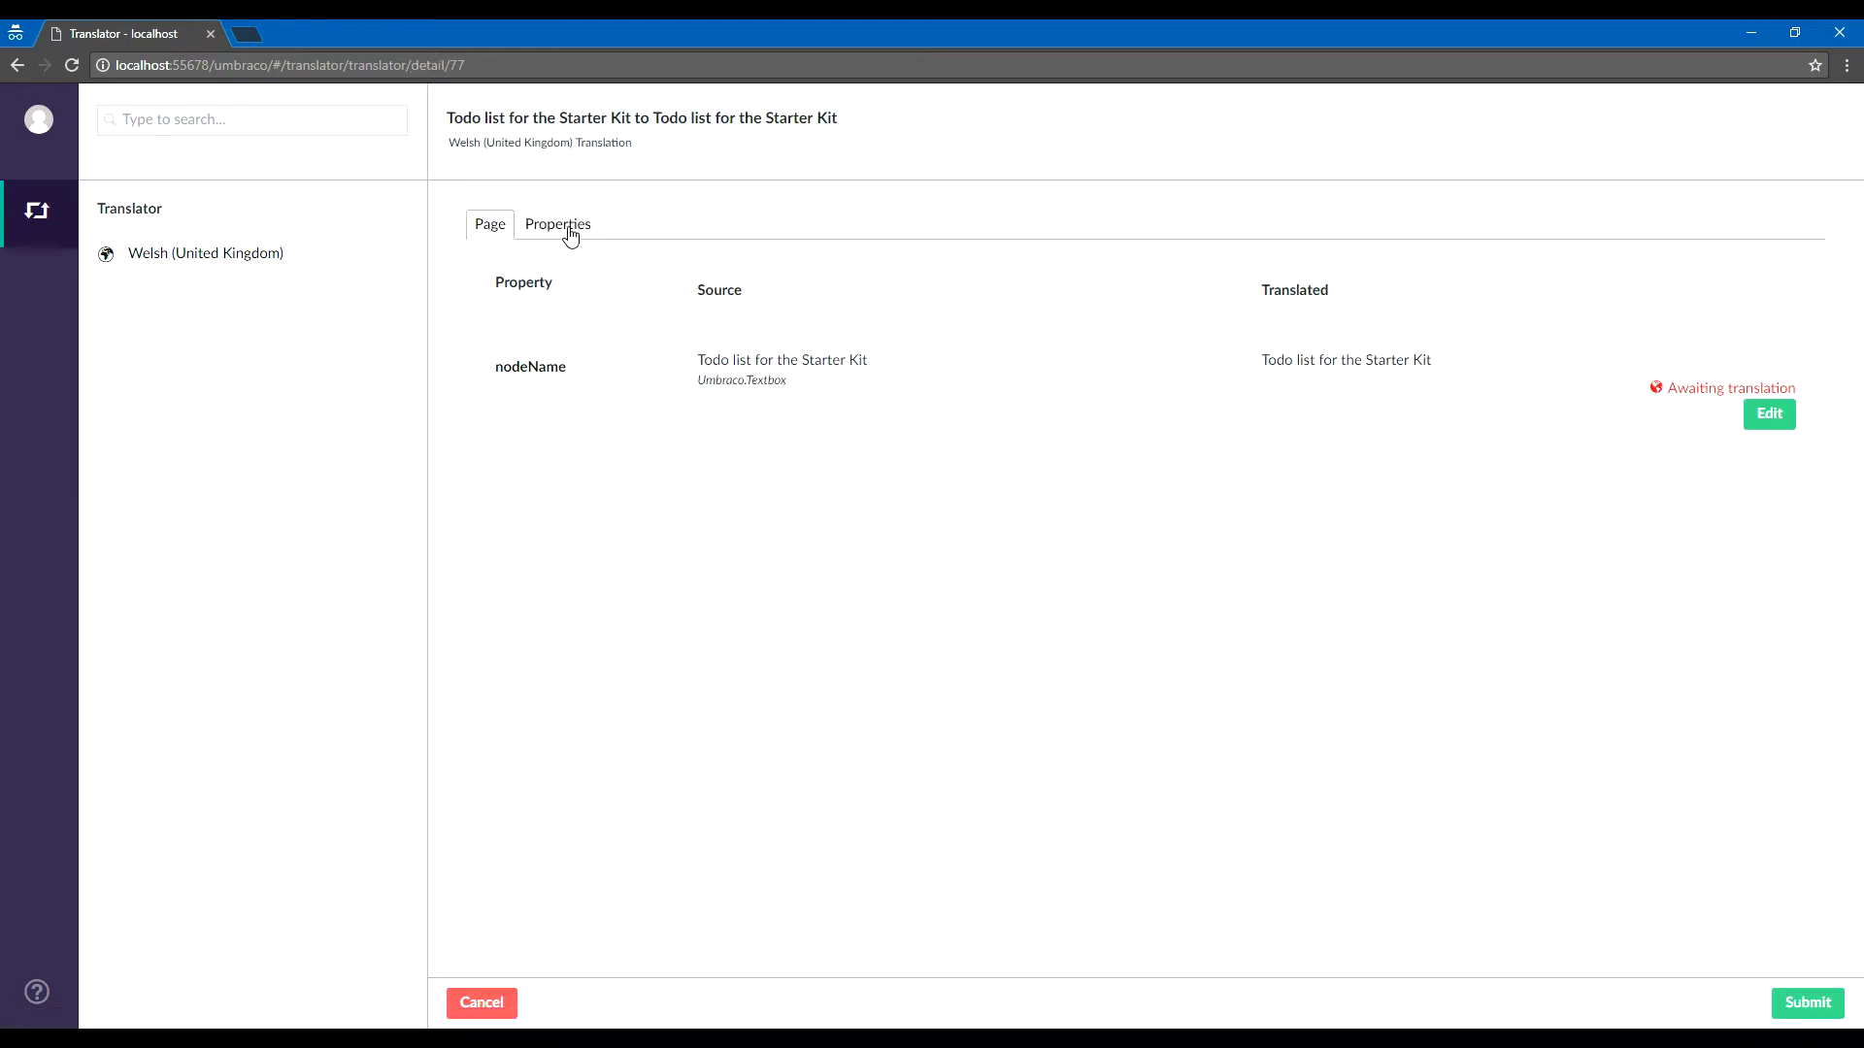
Add "In welsh" to the translated nodeName of the Todo list item and confirm the translation.
{"action": "left_click", "coordinate": [1773, 422]}
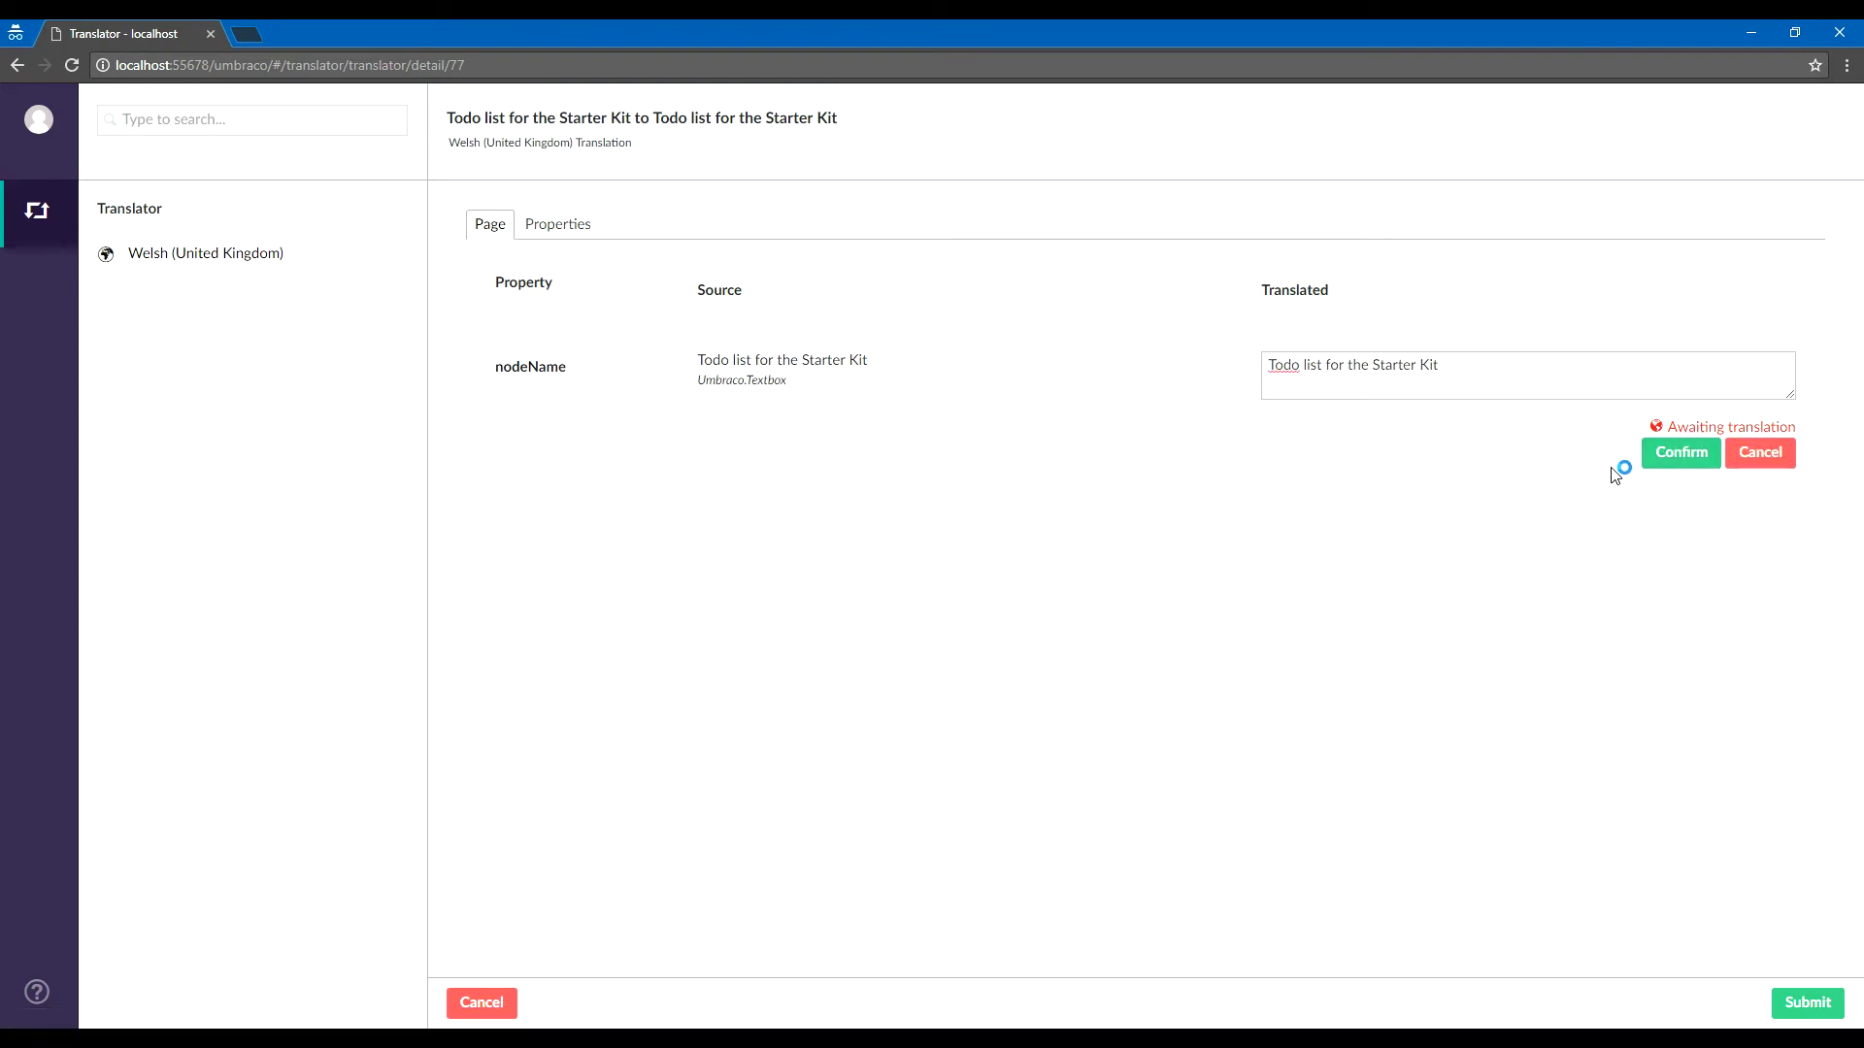
{"action": "type", "text": "In welsh"}
{"action": "left_click", "coordinate": [1664, 448]}
Set the translated pageTitle of the Todo list item to "Things to improve Welsh" and confirm it.
{"action": "left_click", "coordinate": [580, 230]}
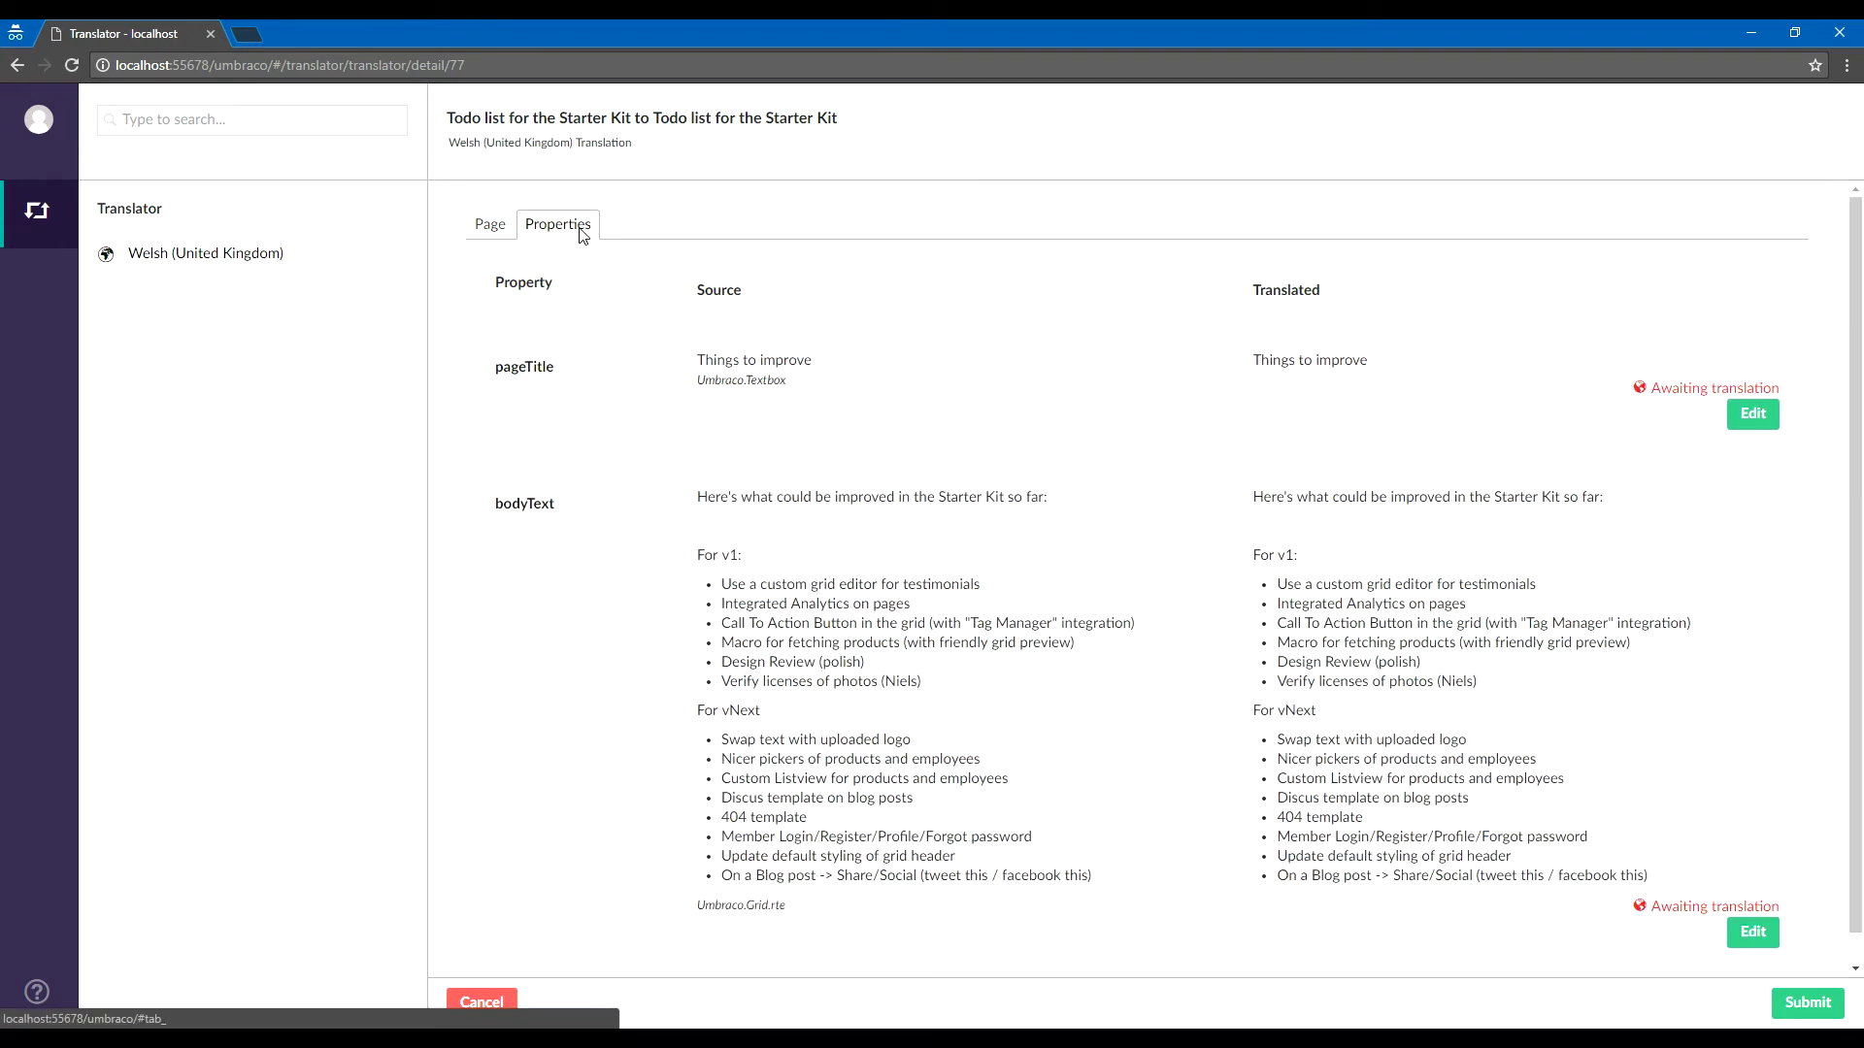
{"action": "left_click", "coordinate": [1753, 415]}
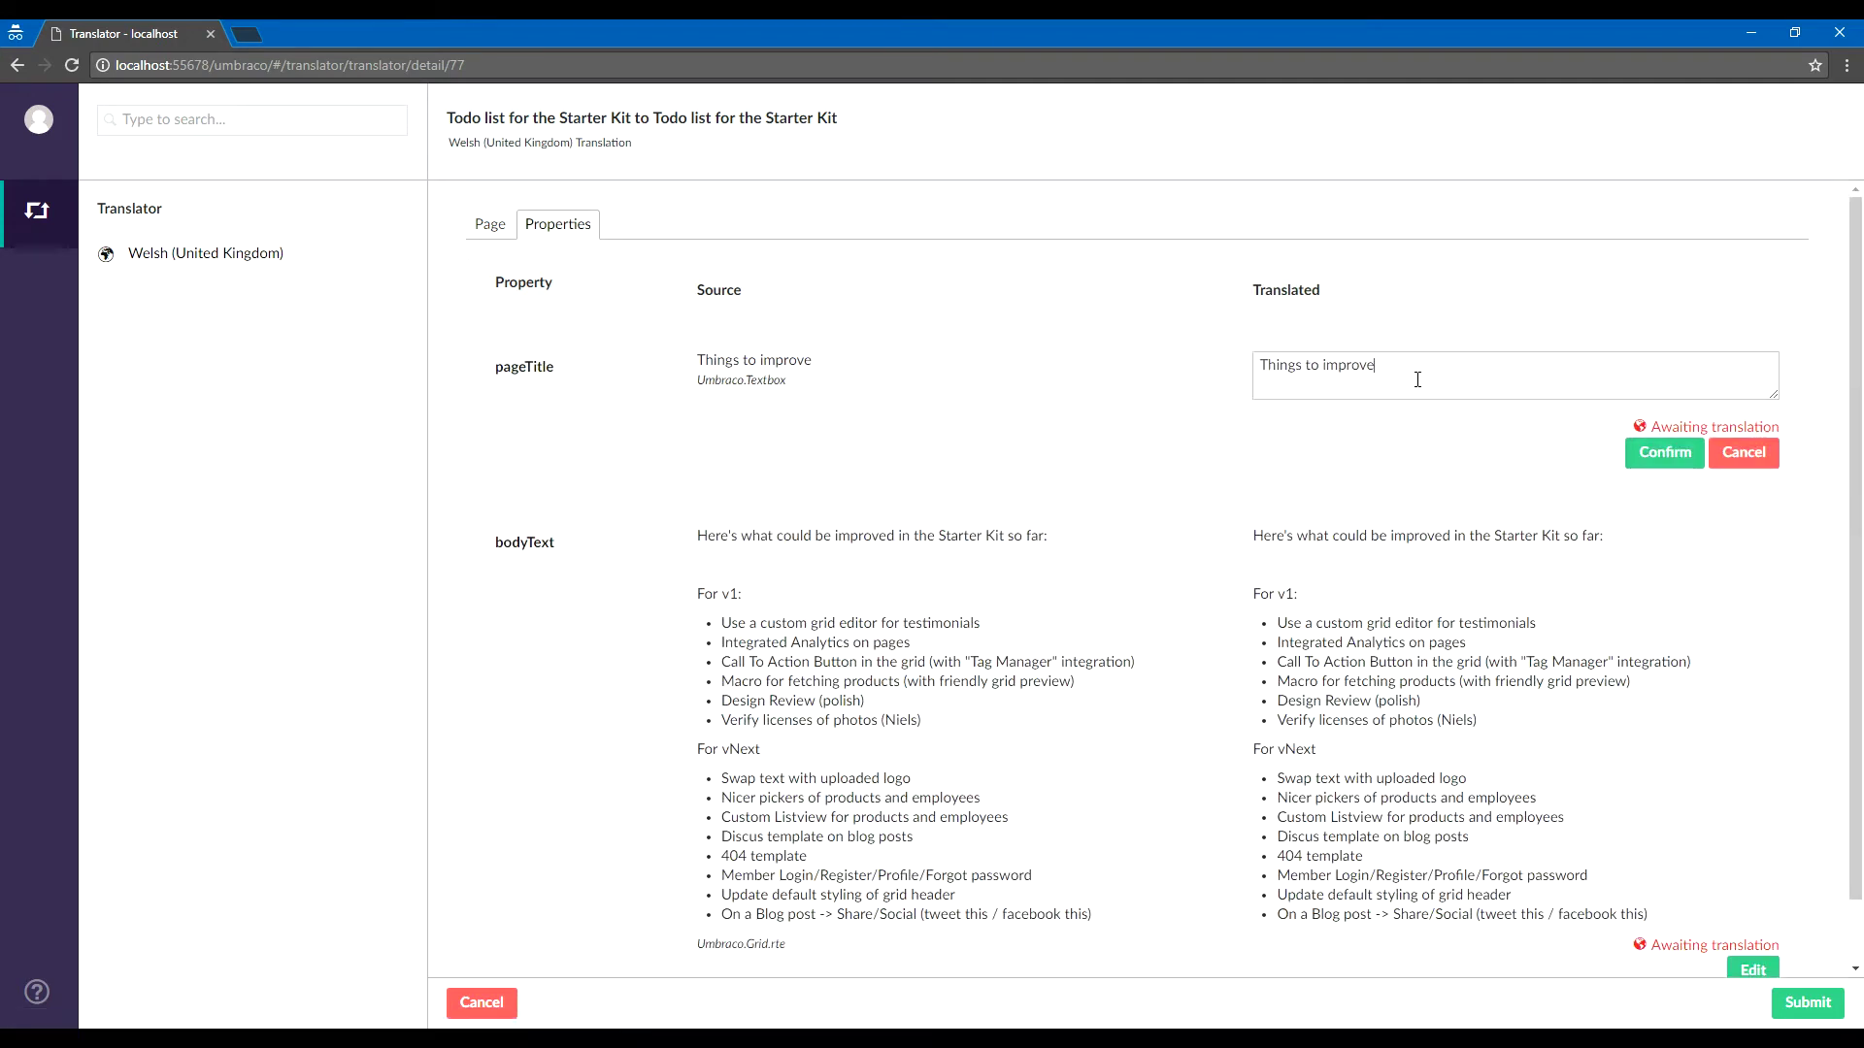
{"action": "type", "text": "Wles"}
{"action": "left_click", "coordinate": [1662, 454]}
Insert a bold line "Welsh" at the start of the translated bodyText, confirm it, and submit the Todo list item.
{"action": "left_click", "coordinate": [1752, 899]}
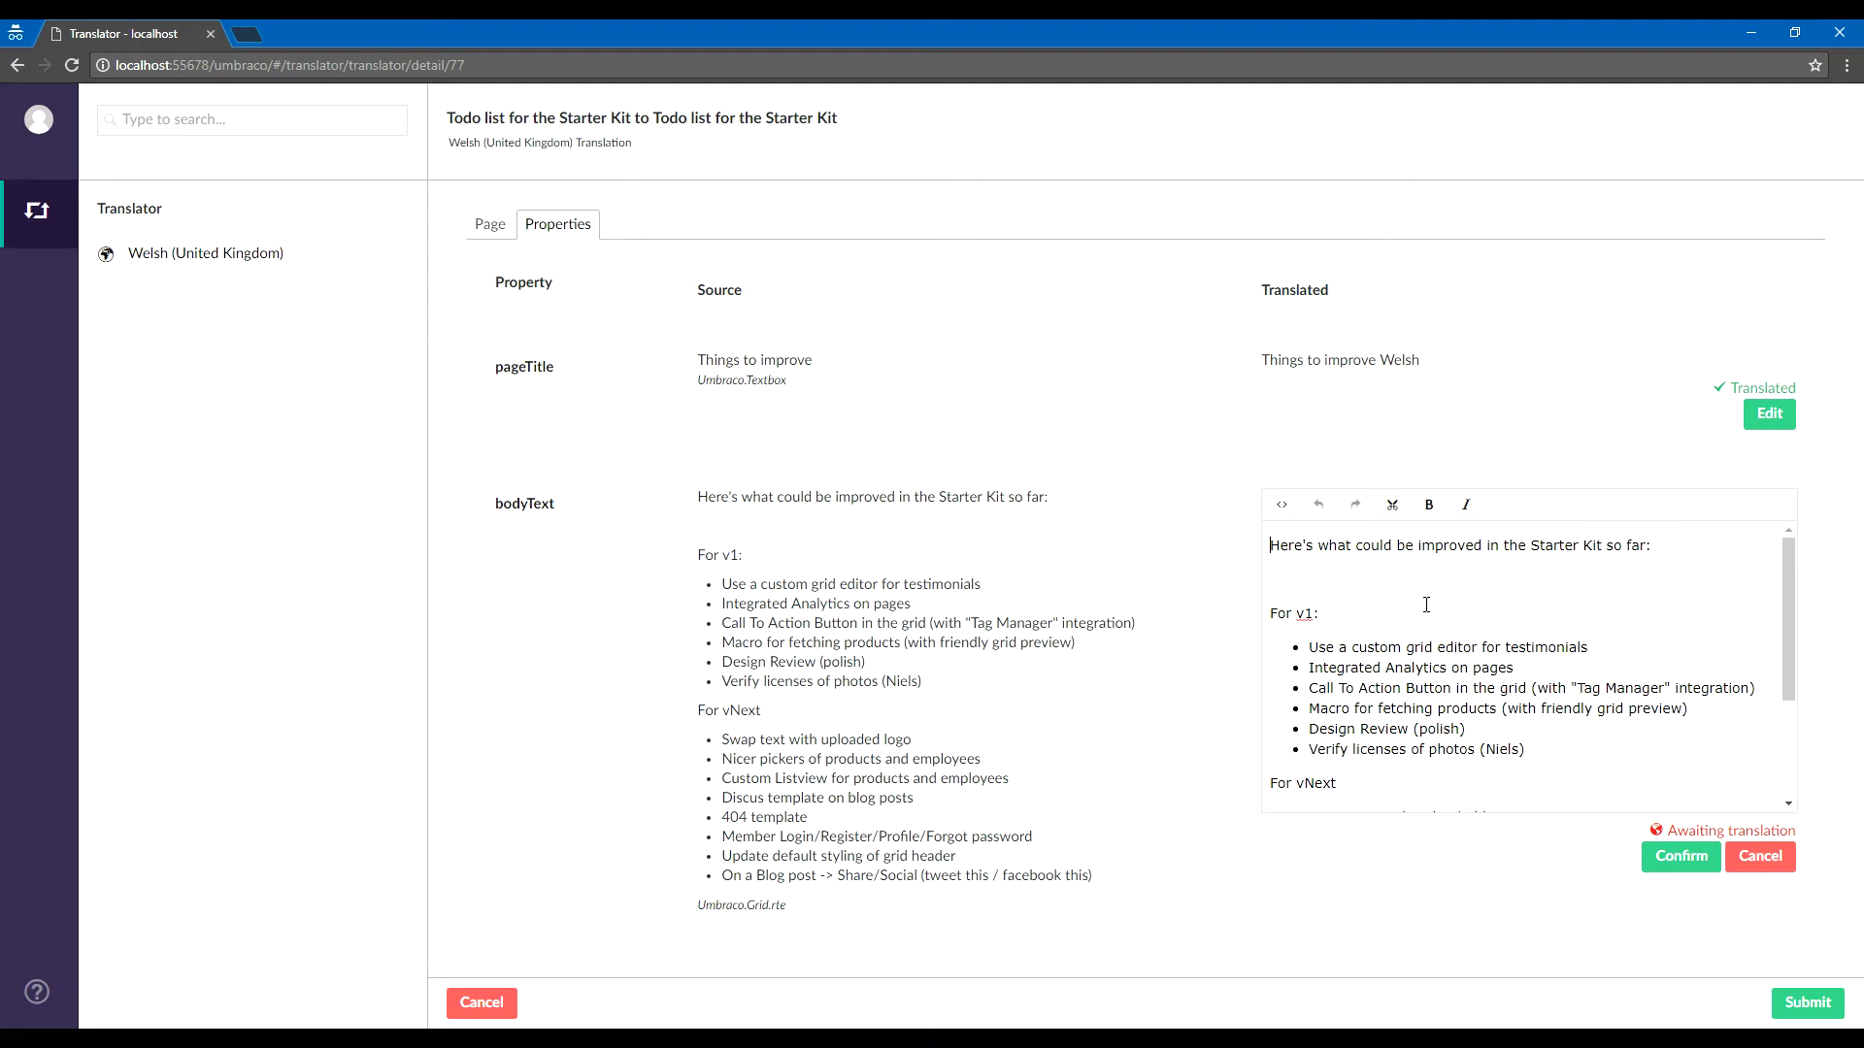
{"action": "key", "text": "Return"}
{"action": "key", "text": "Up"}
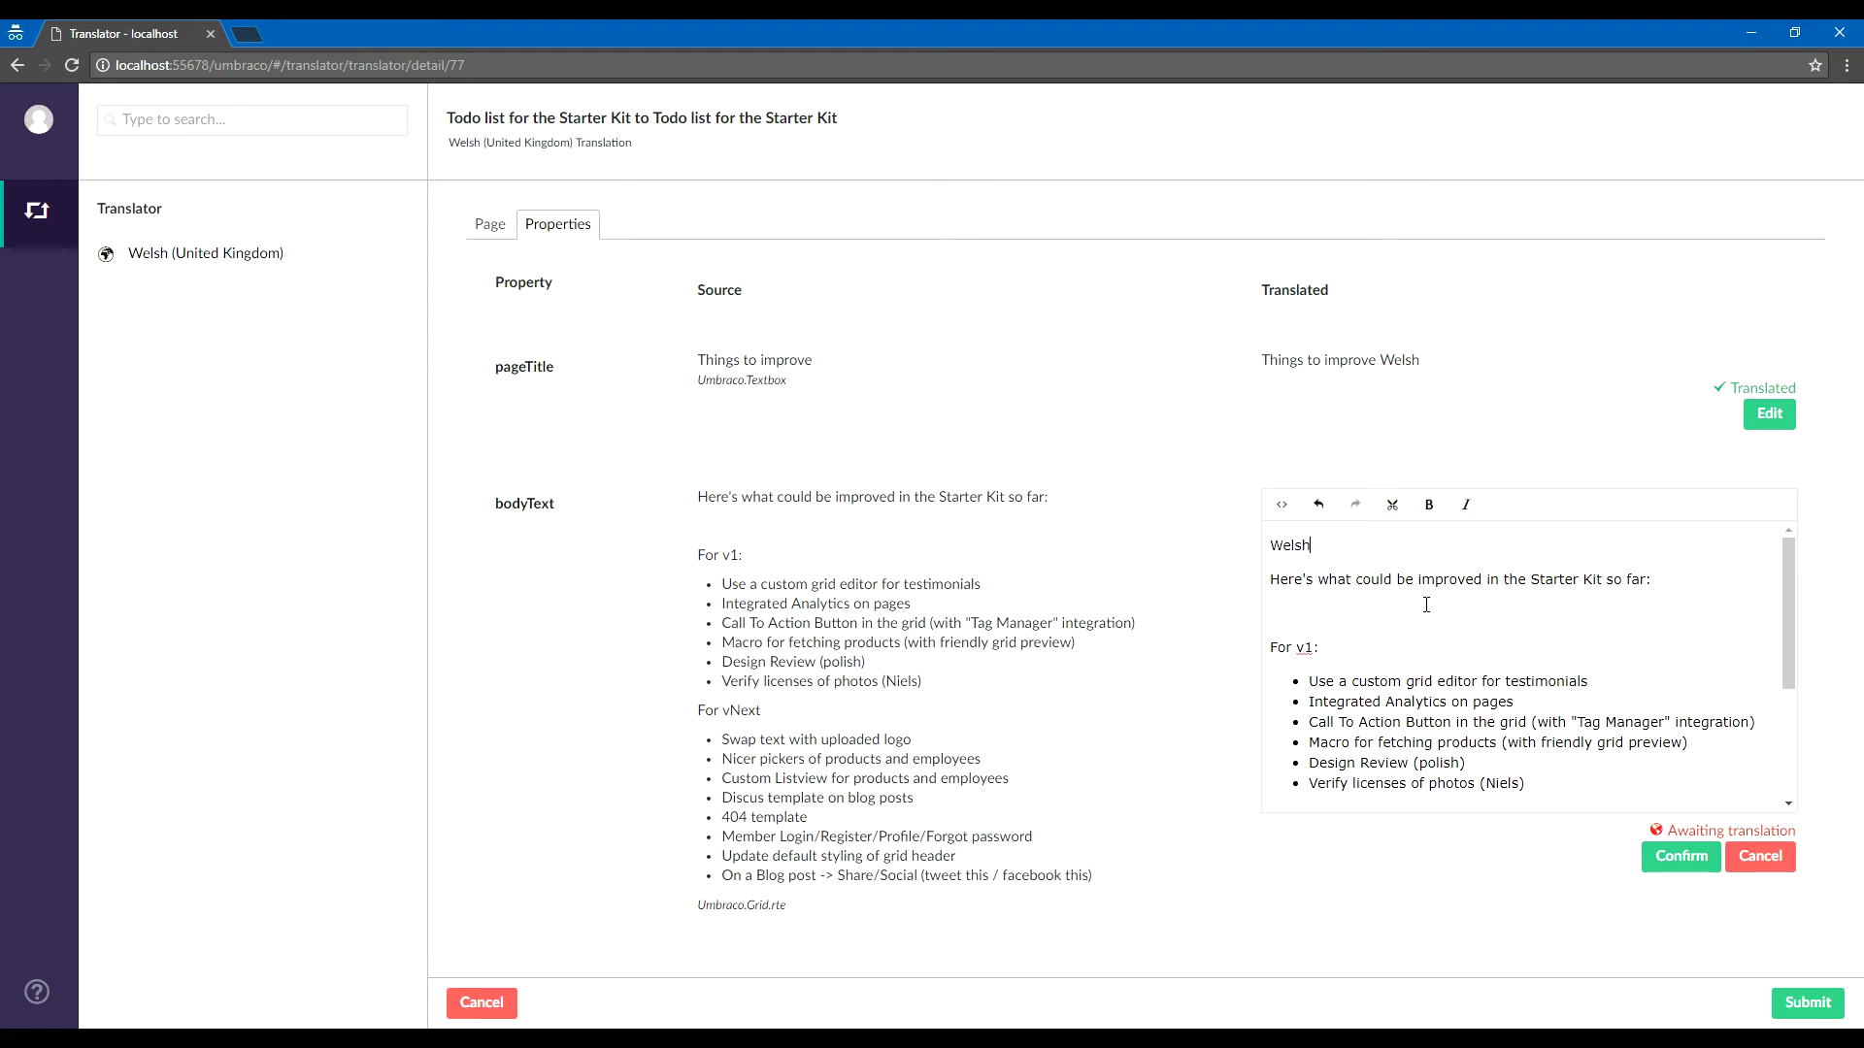
{"action": "type", "text": "Welsh"}
{"action": "key", "text": "shift+Home"}
{"action": "key", "text": "ctrl+b"}
{"action": "left_click", "coordinate": [1421, 671]}
{"action": "left_click", "coordinate": [1680, 856]}
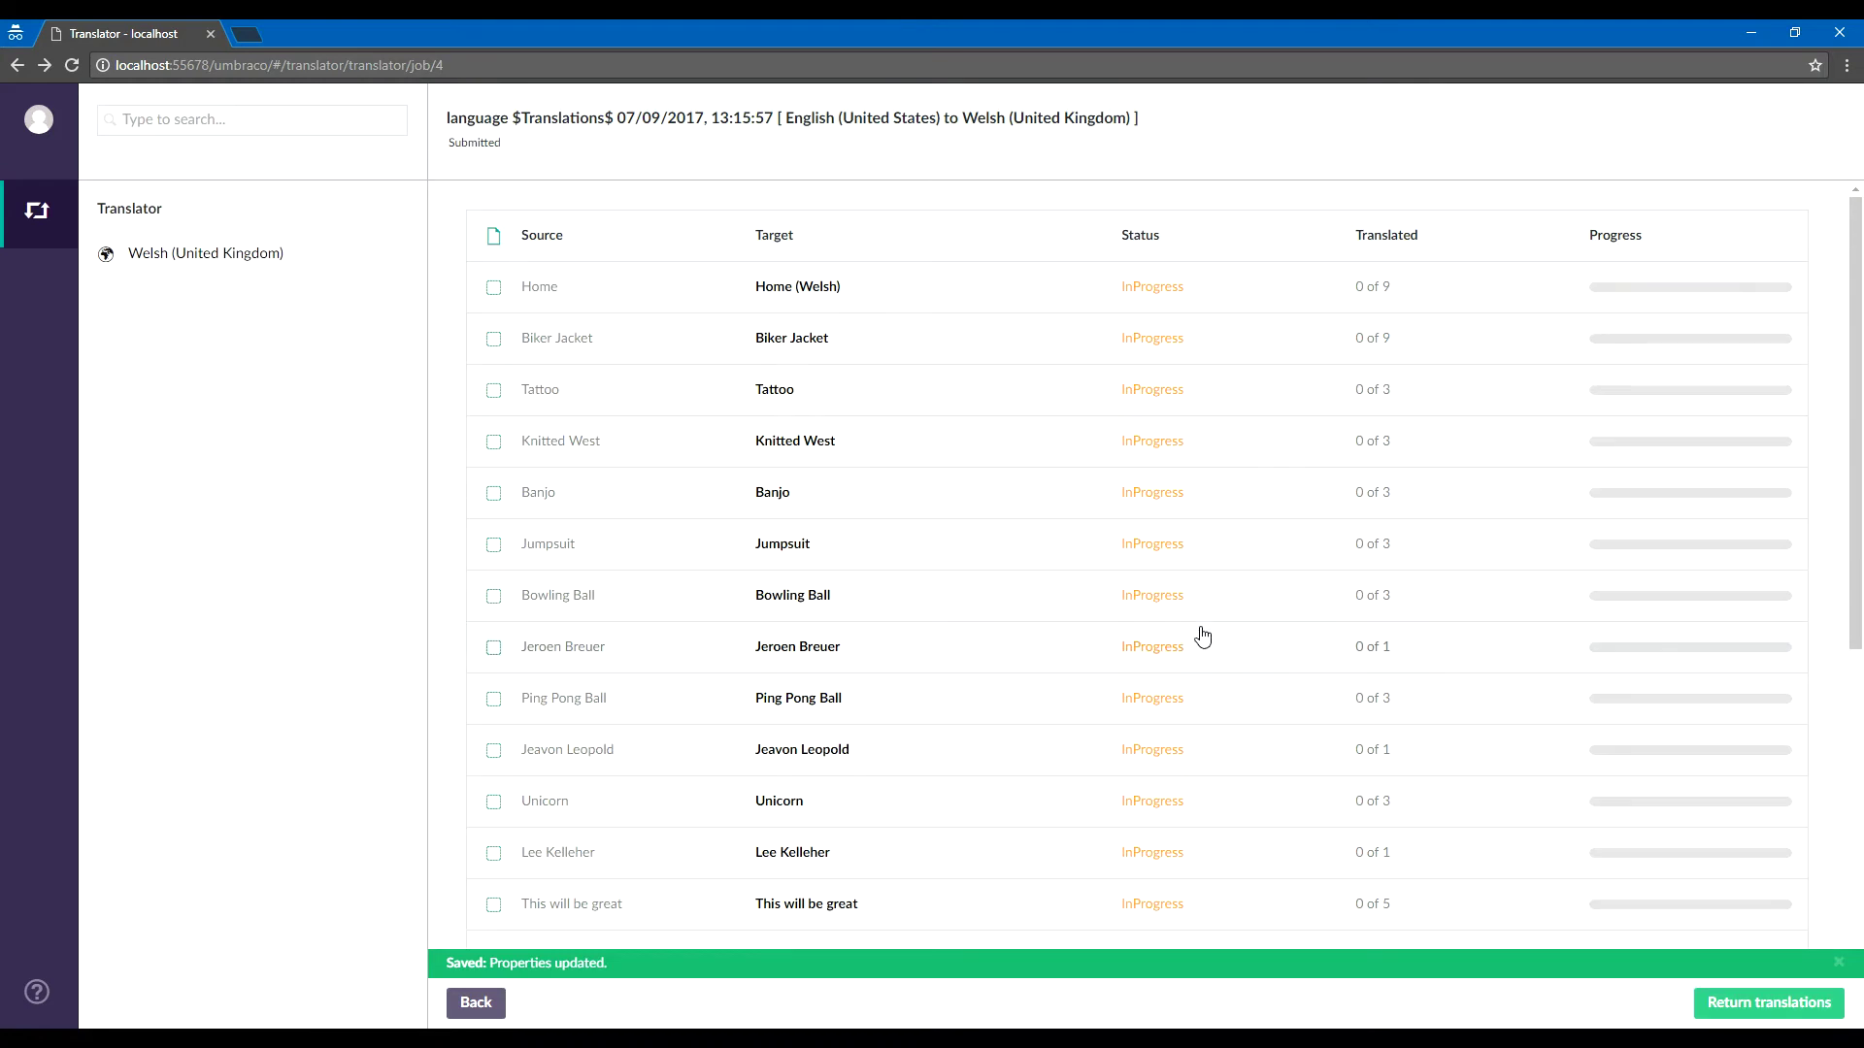
Check the progress of the Welsh job's items and return the job's translations to the site.
{"action": "scroll", "coordinate": [1199, 636], "scroll_direction": "down", "scroll_amount": 5}
{"action": "scroll", "coordinate": [1206, 763], "scroll_direction": "up", "scroll_amount": 5}
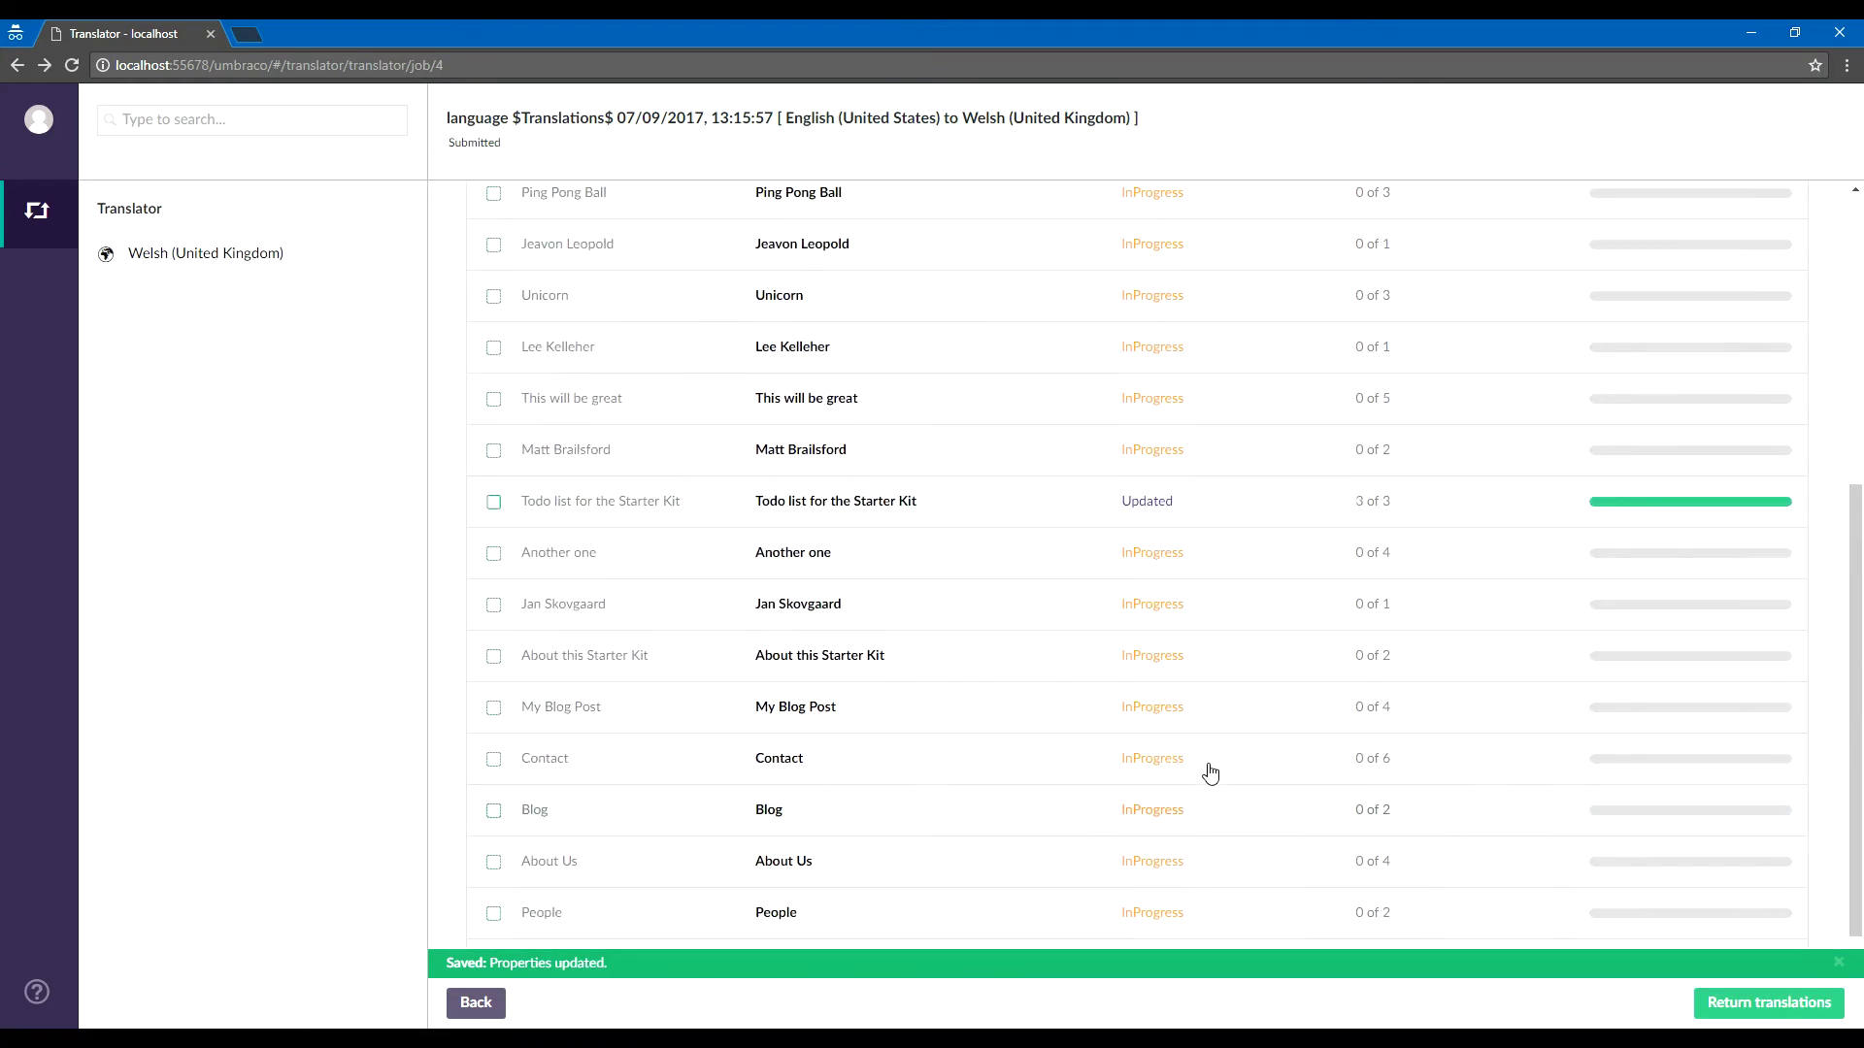
{"action": "scroll", "coordinate": [1178, 562], "scroll_direction": "down", "scroll_amount": 5}
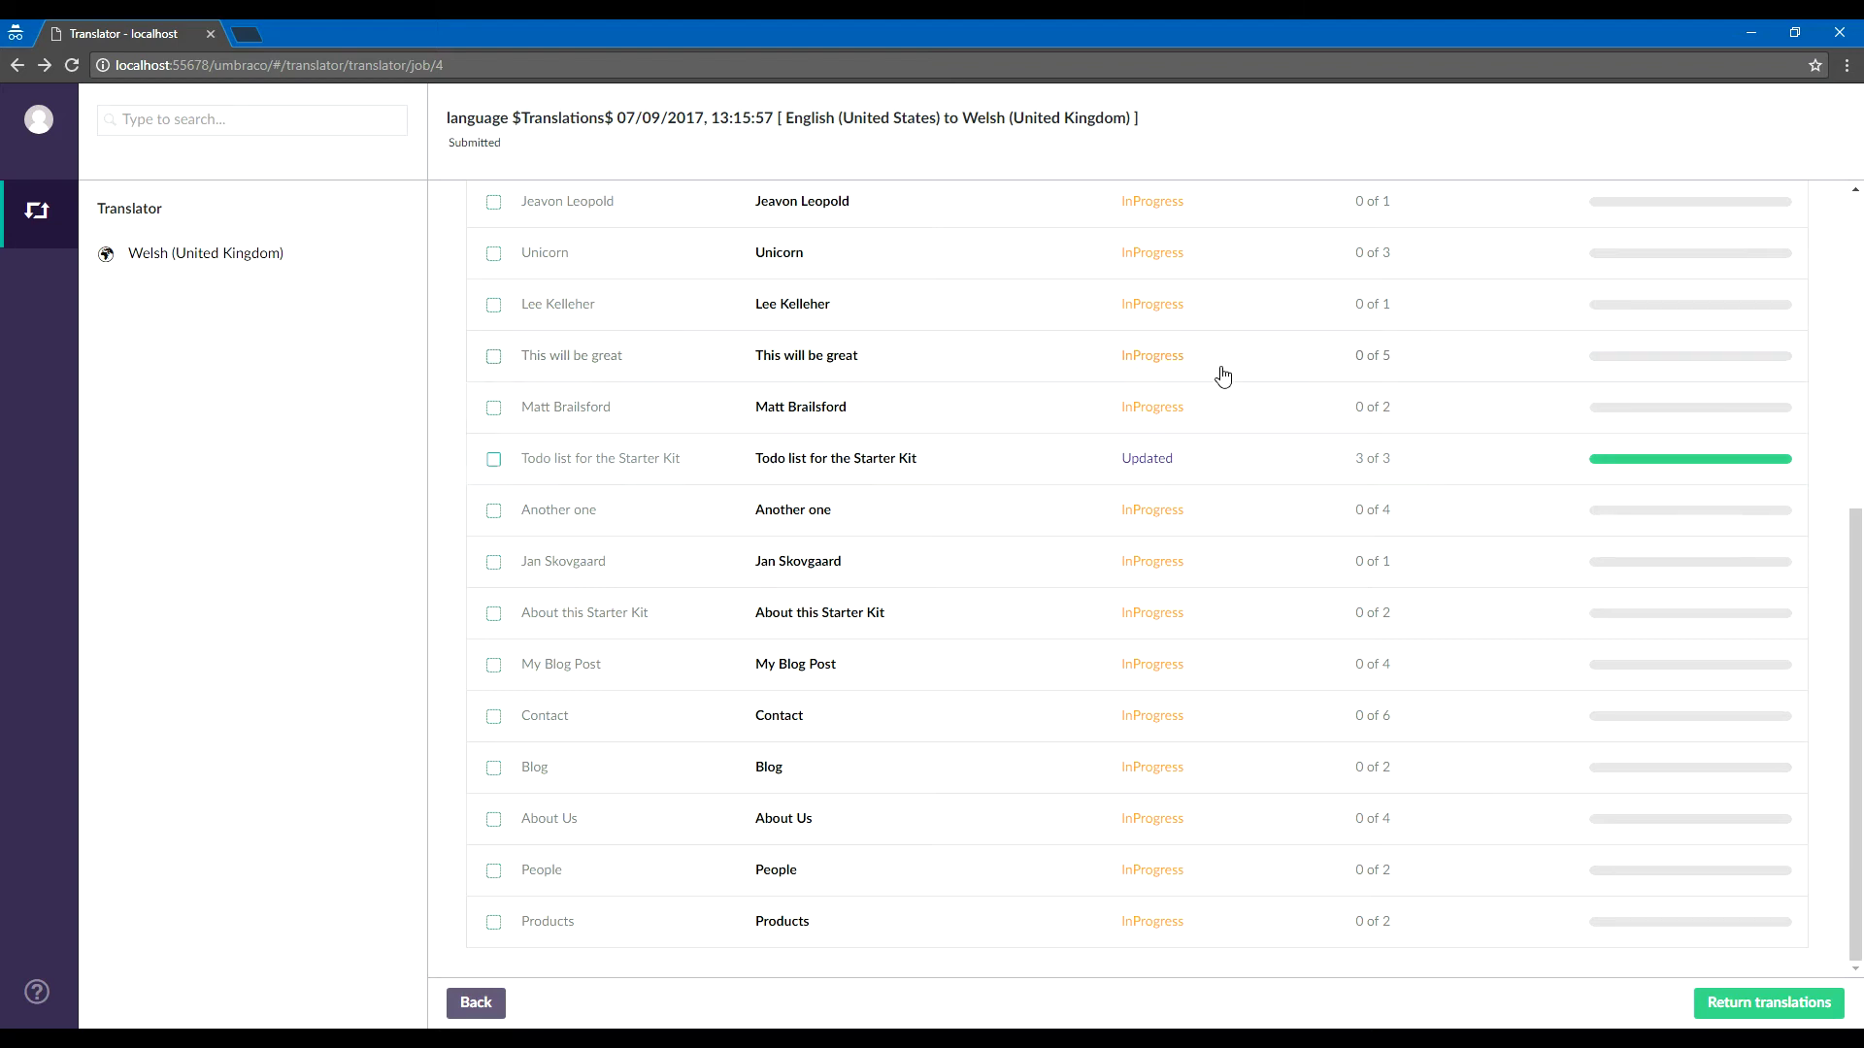
{"action": "scroll", "coordinate": [1220, 370], "scroll_direction": "up", "scroll_amount": 5}
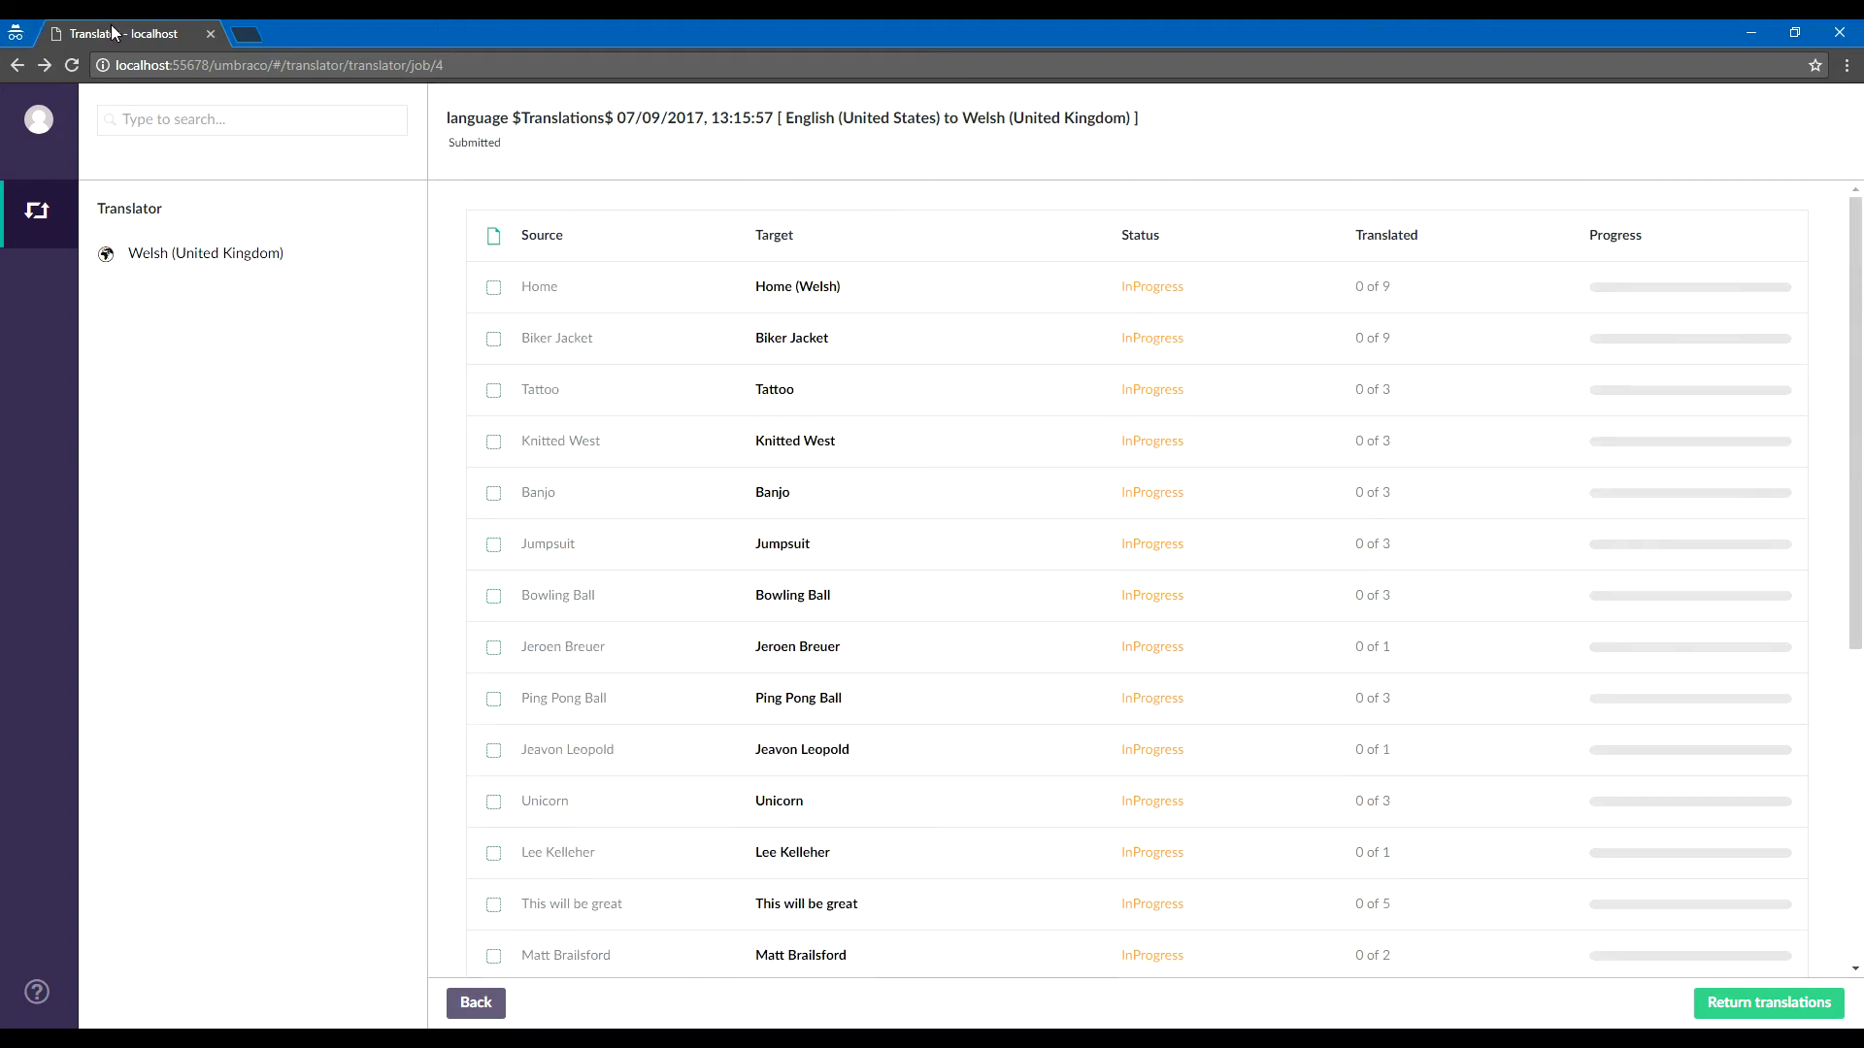
{"action": "scroll", "coordinate": [1738, 951], "scroll_direction": "down", "scroll_amount": 1}
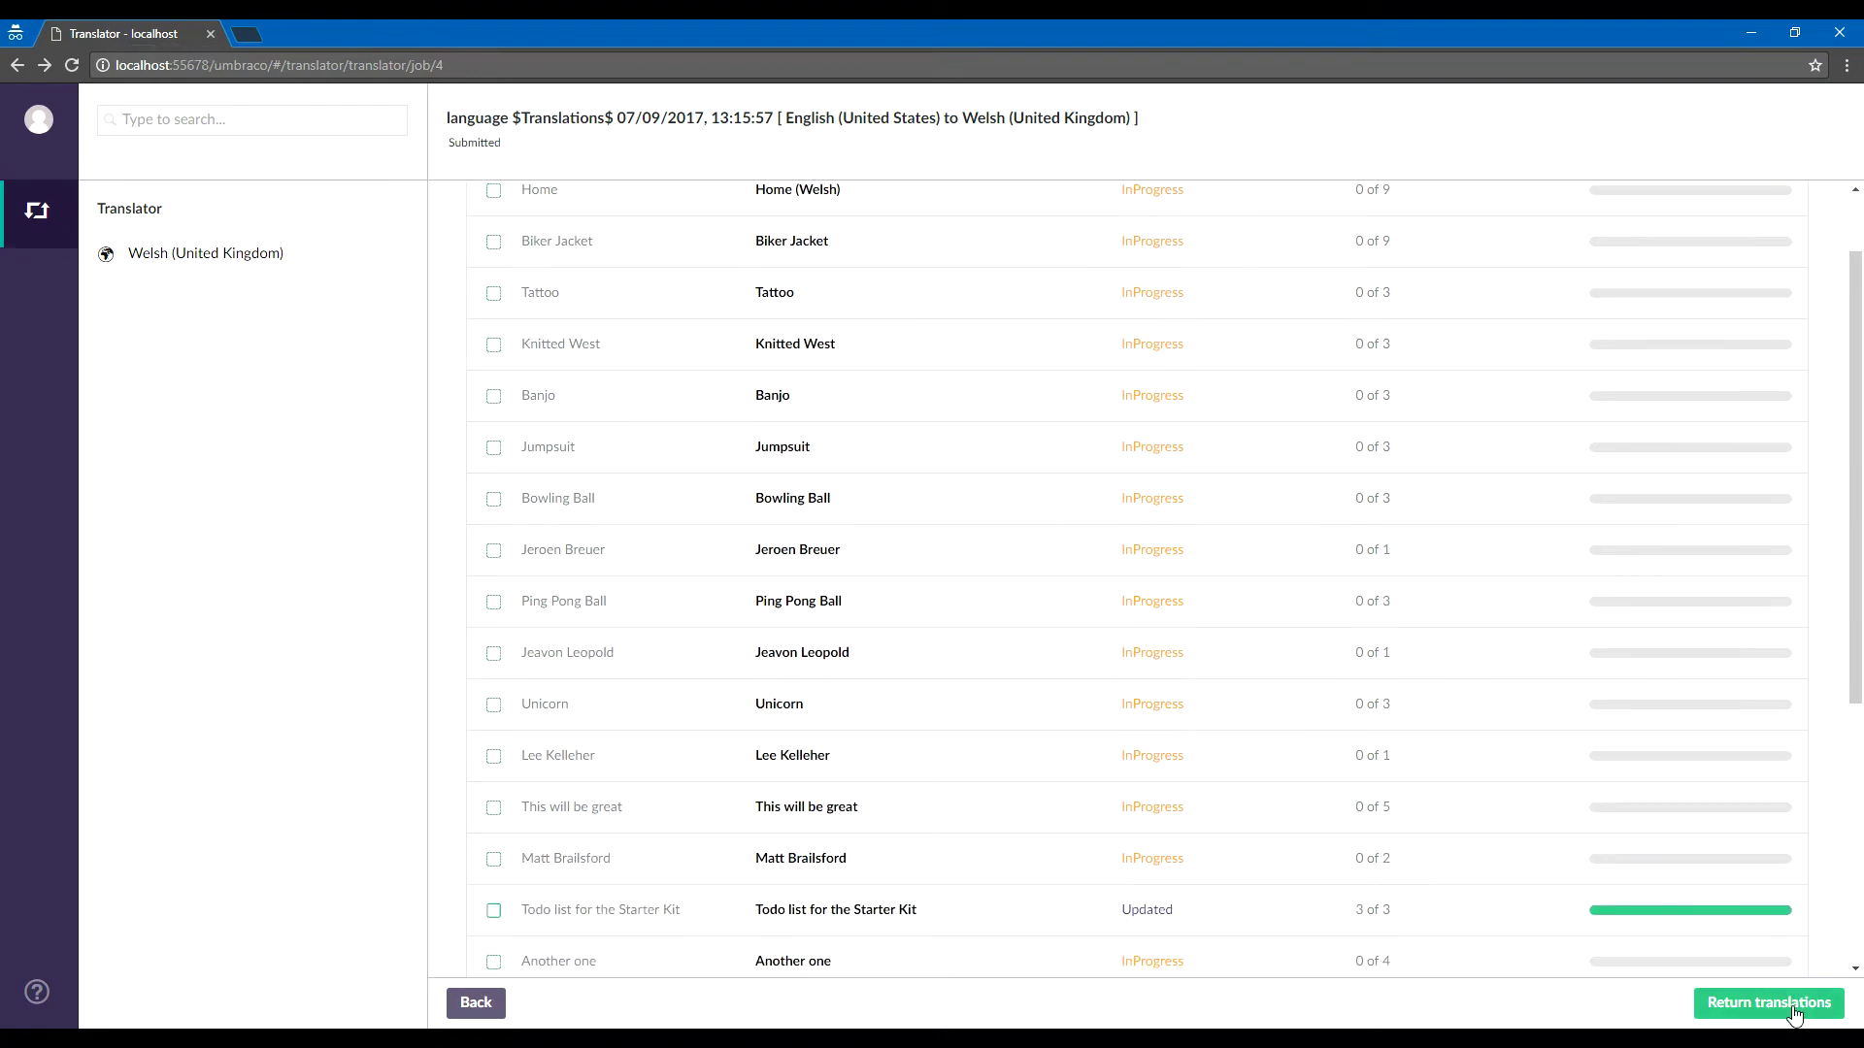
{"action": "left_click", "coordinate": [1794, 1014]}
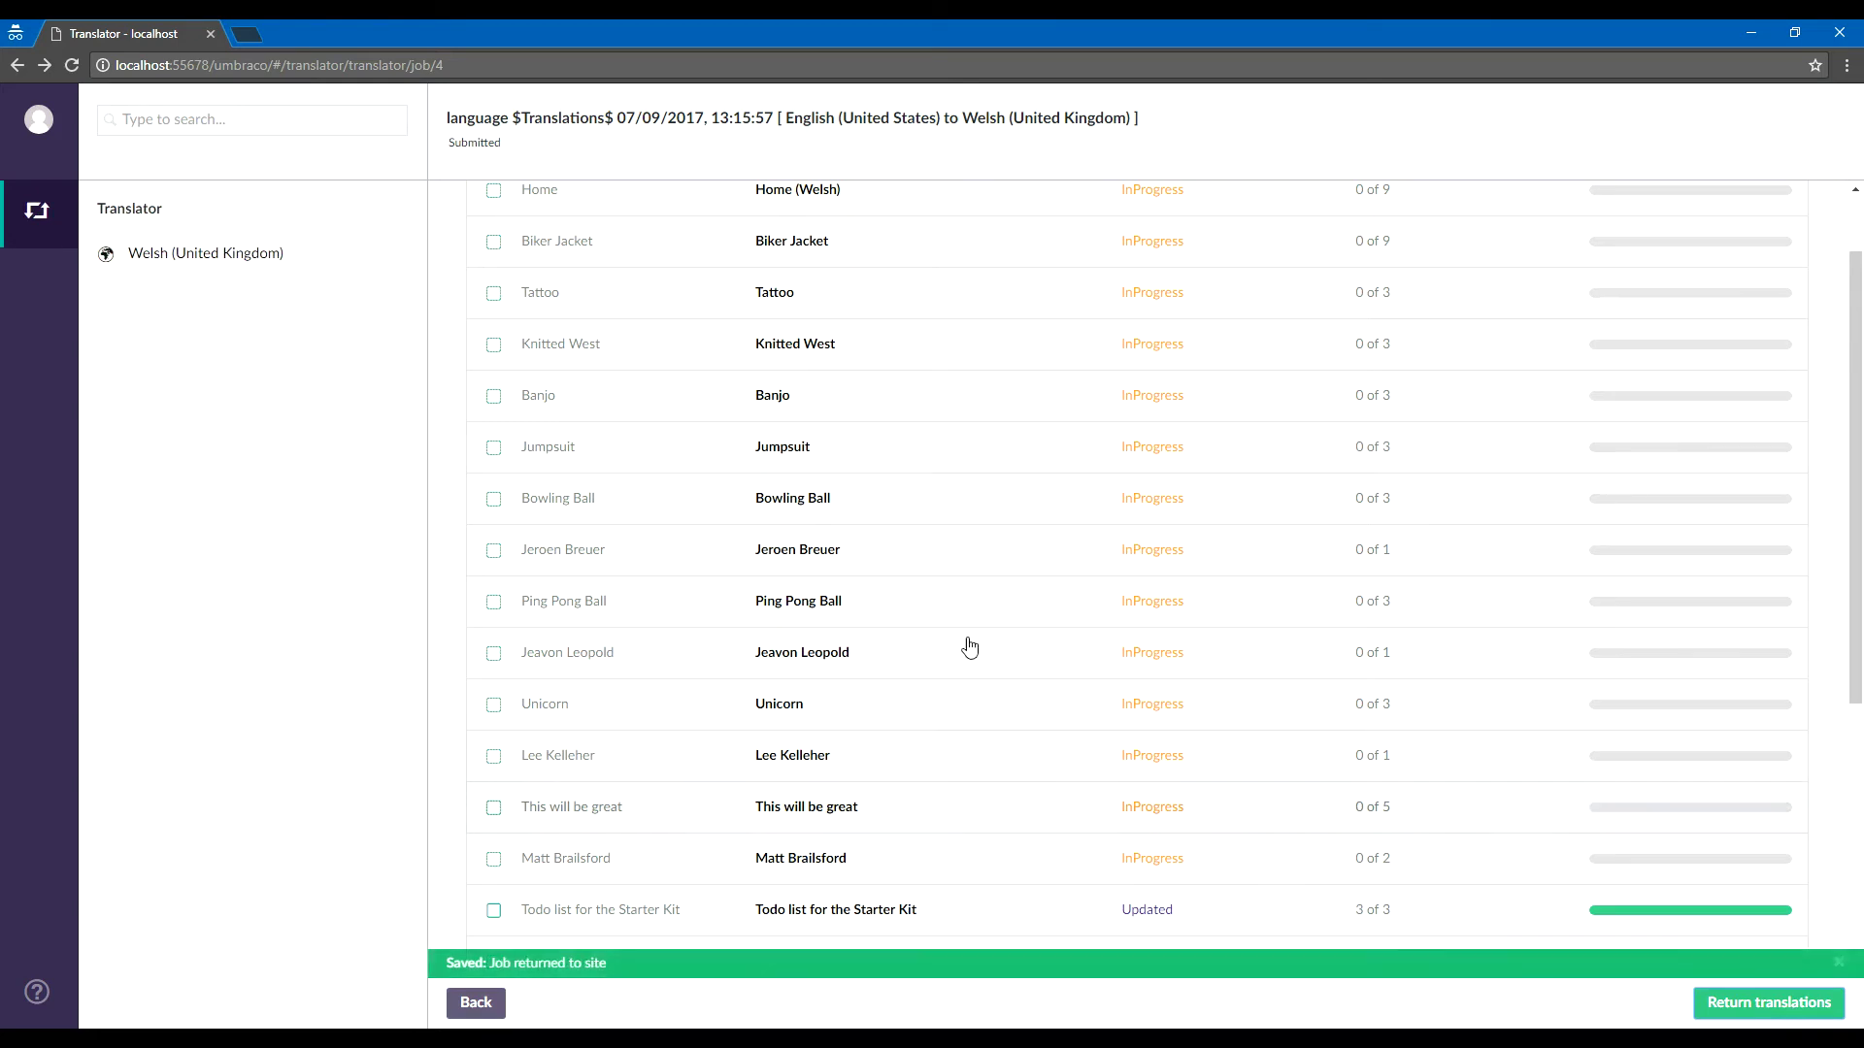
{"action": "scroll", "coordinate": [944, 525], "scroll_direction": "up", "scroll_amount": 1}
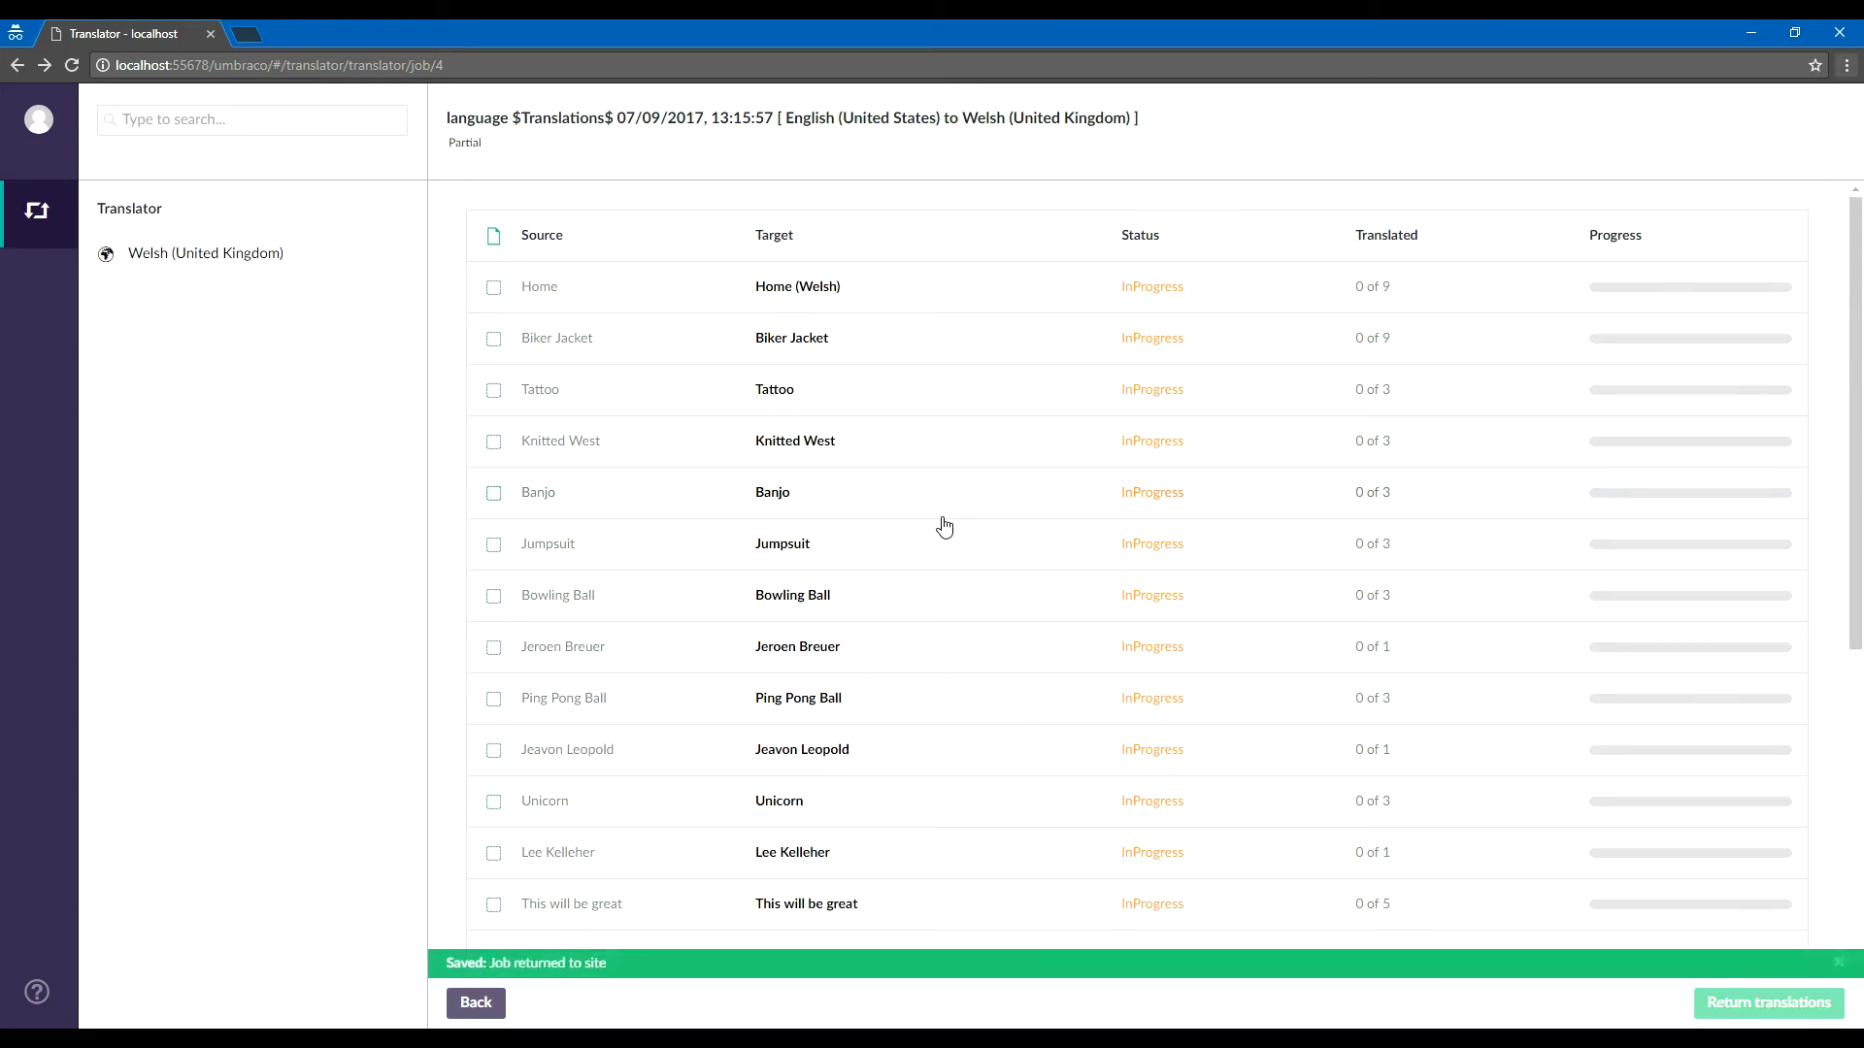
Switch back to the Translation Manager window and open the received Welsh (United Kingdom) translation job.
{"action": "key", "text": "alt+Tab"}
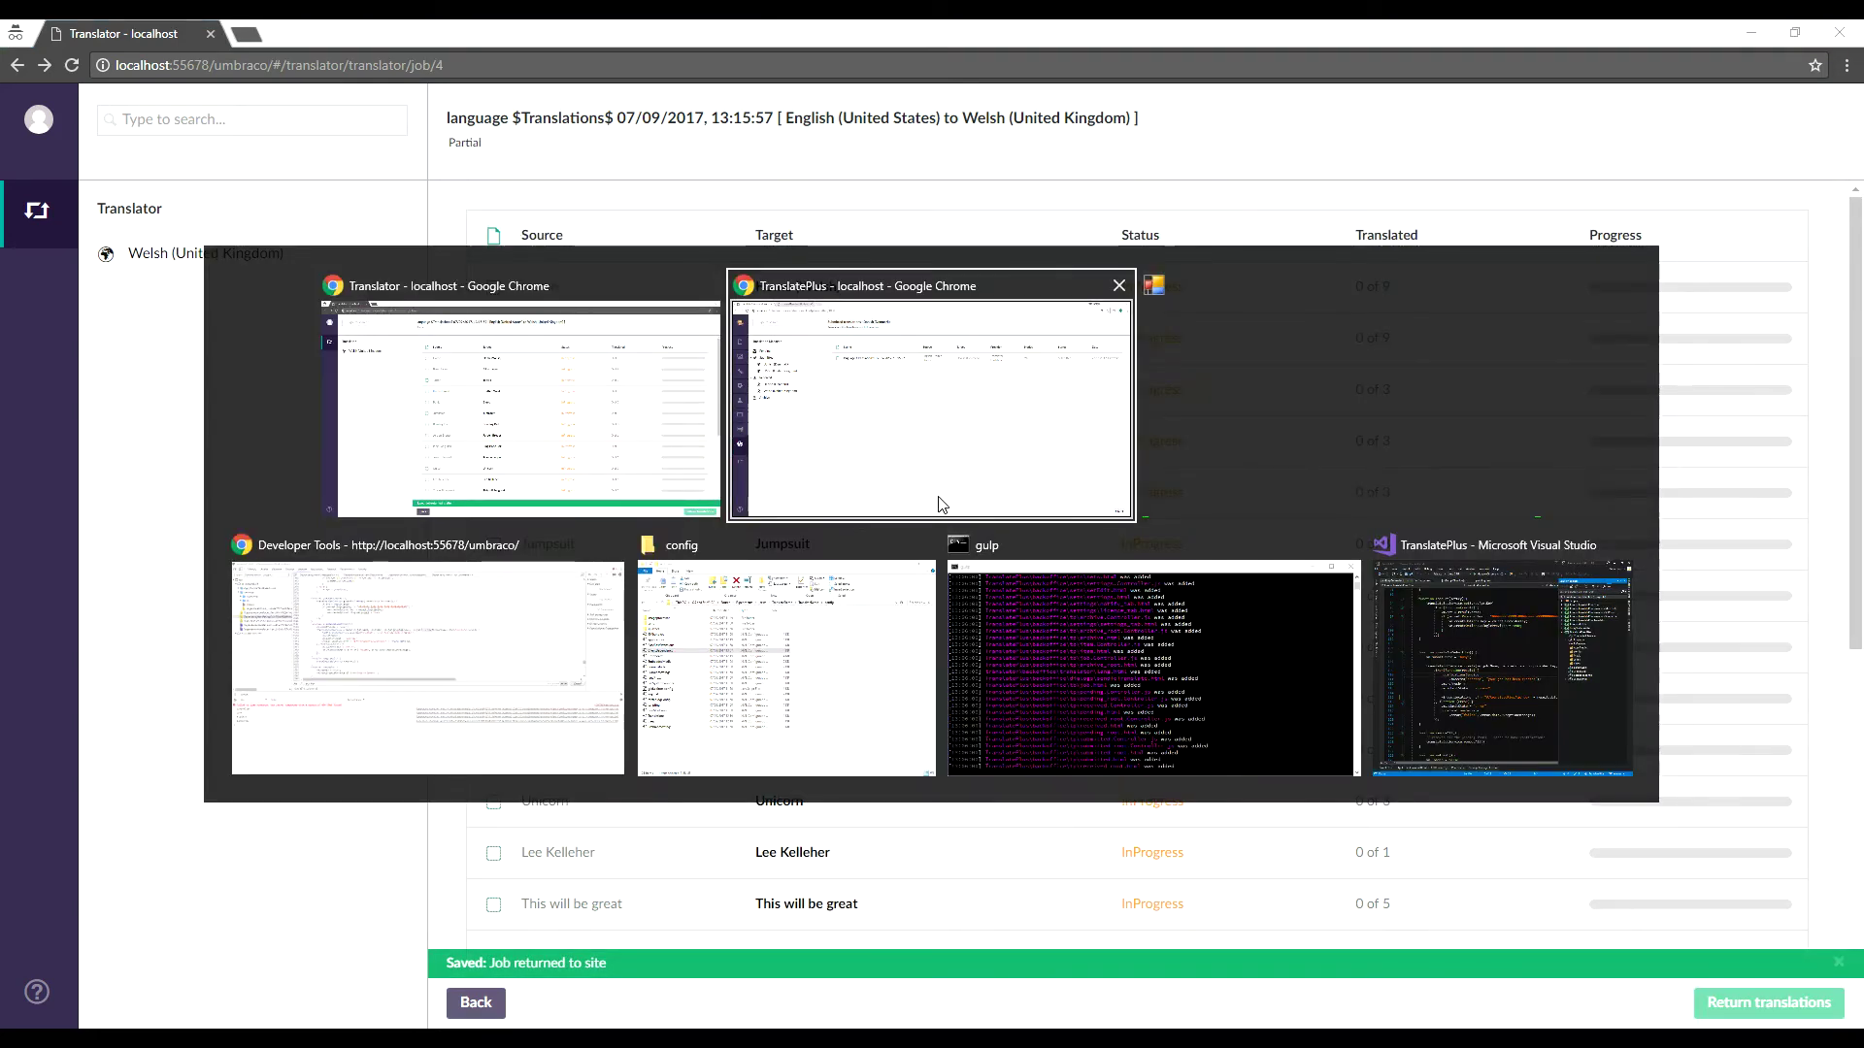
{"action": "left_click", "coordinate": [940, 501]}
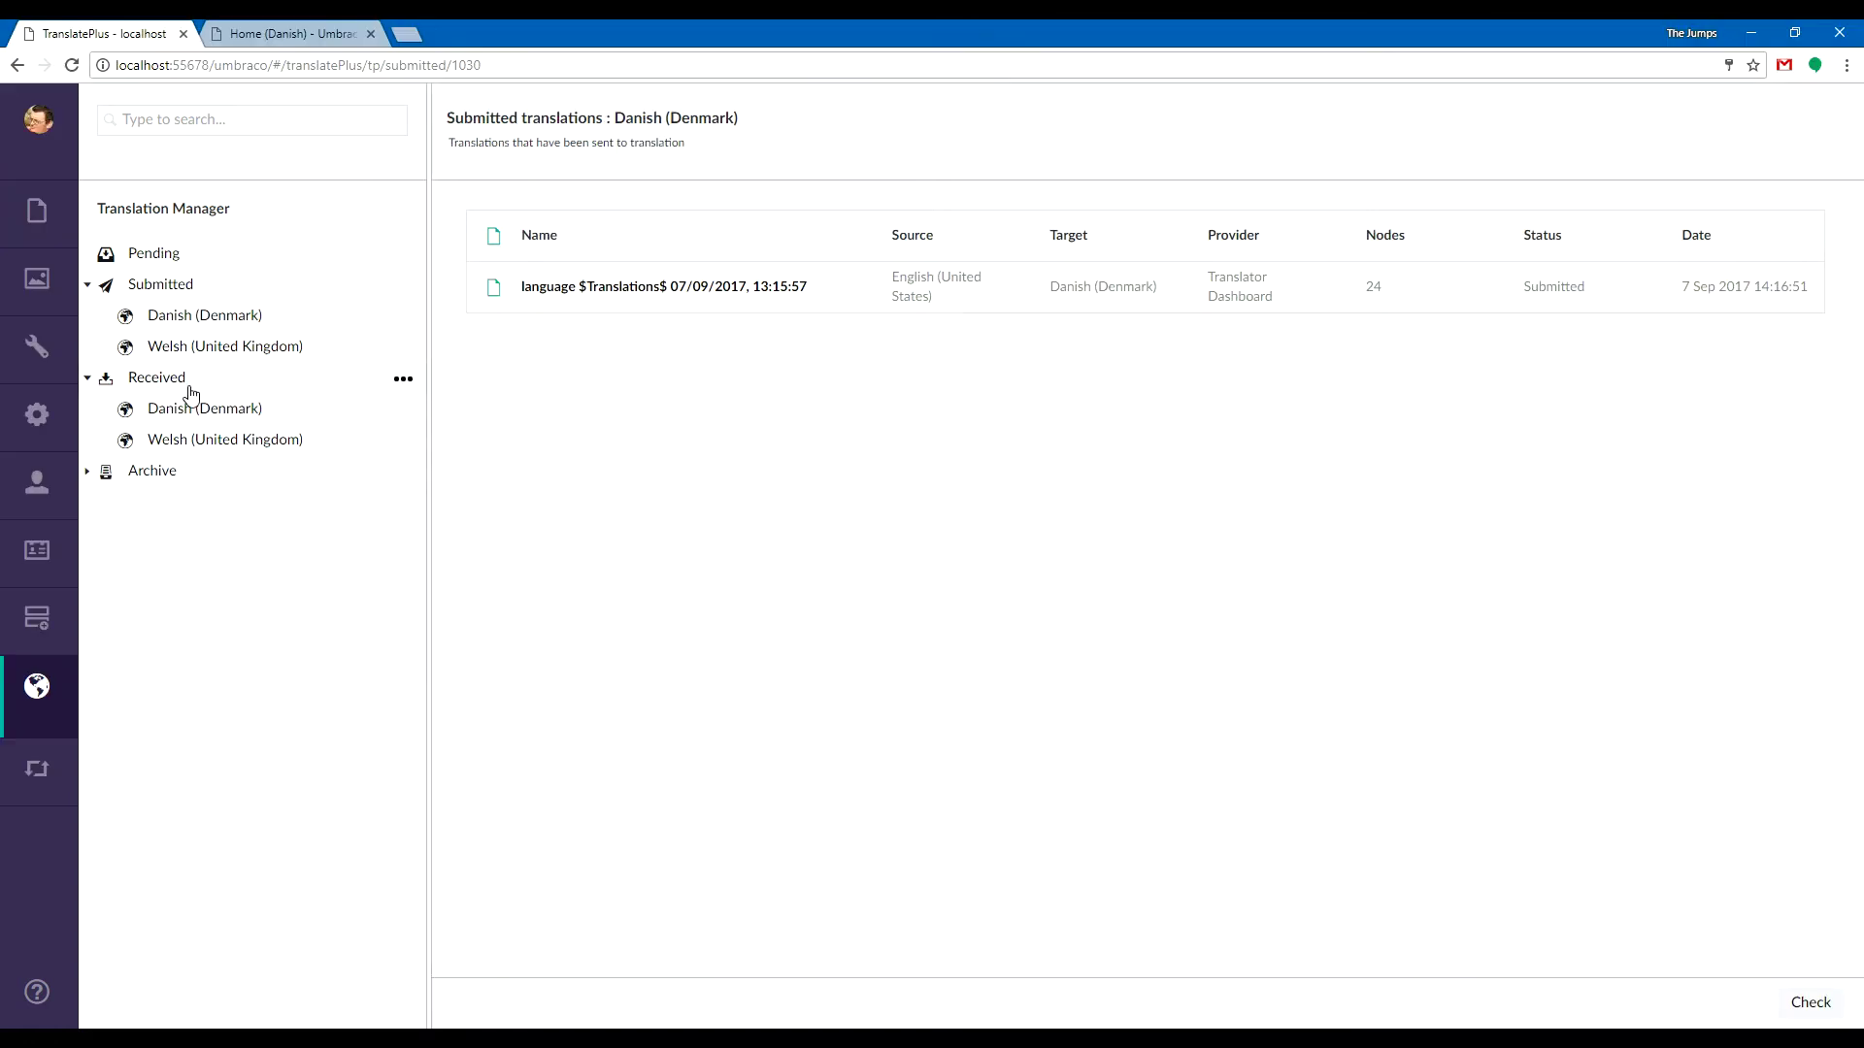
{"action": "left_click", "coordinate": [156, 380]}
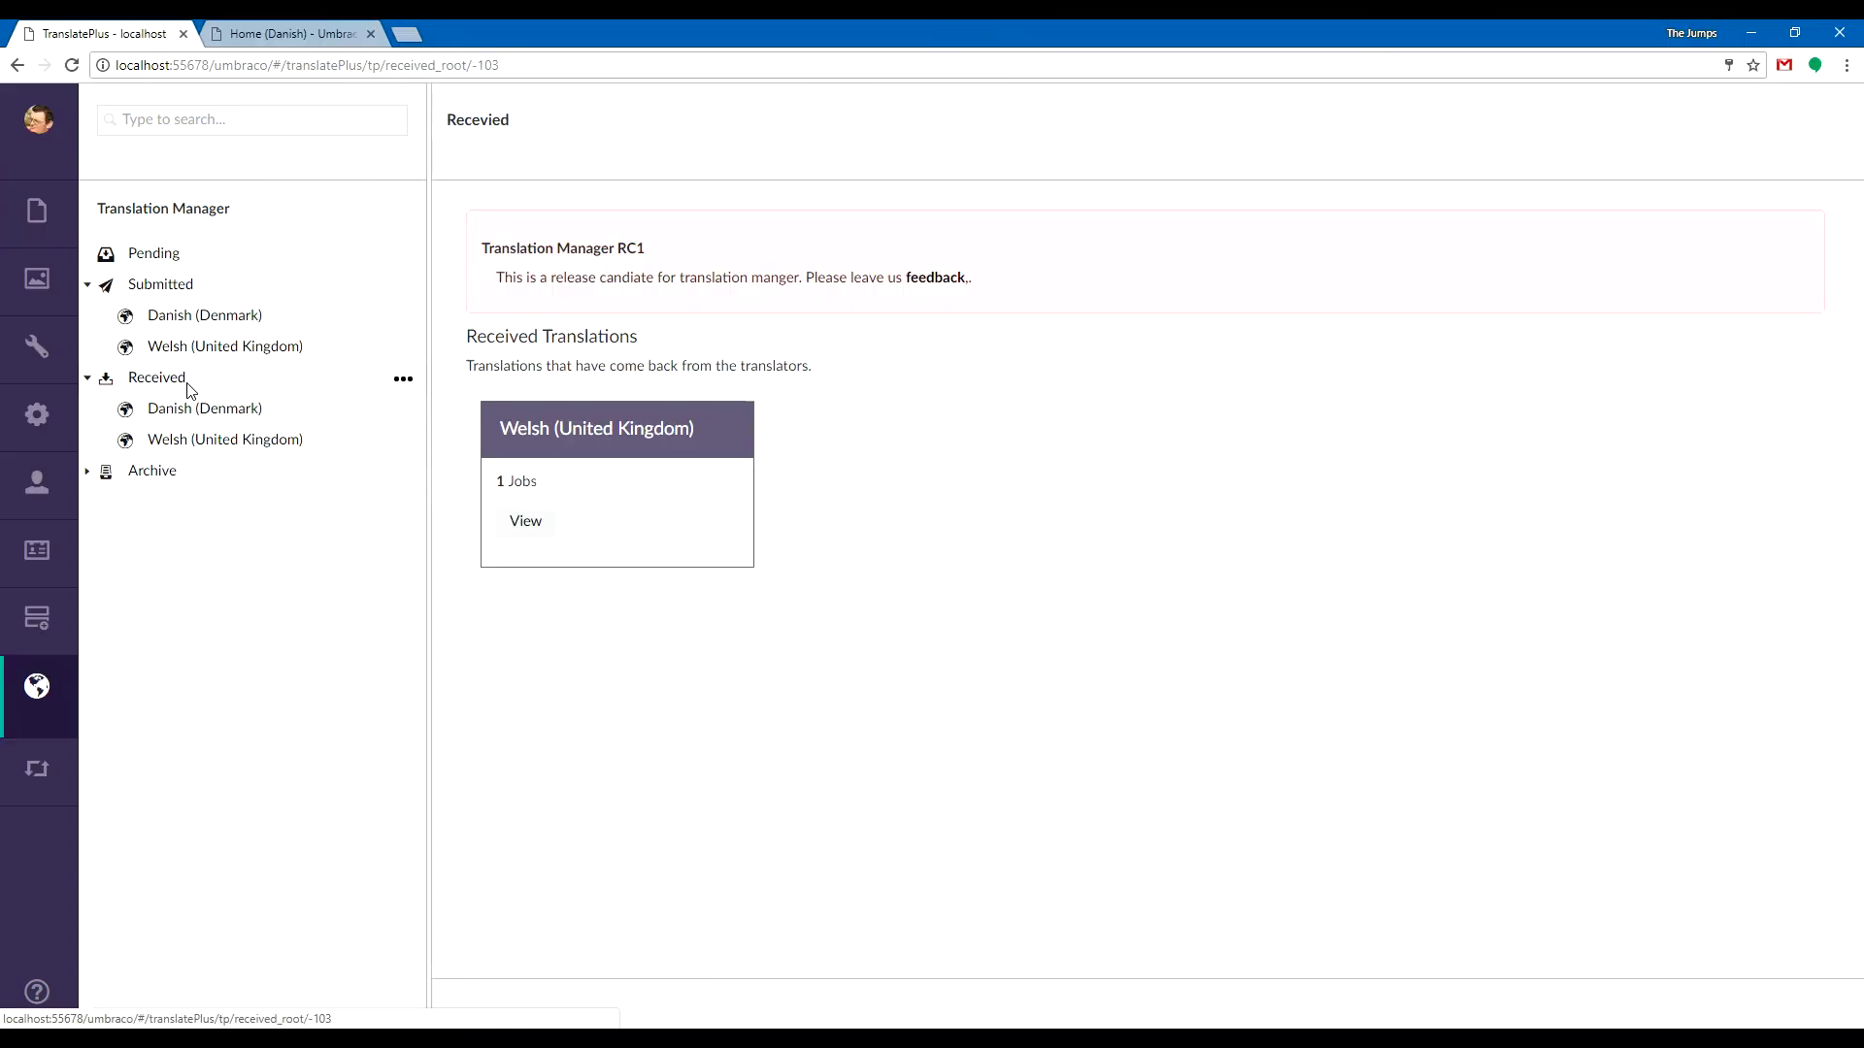
{"action": "left_click", "coordinate": [525, 524]}
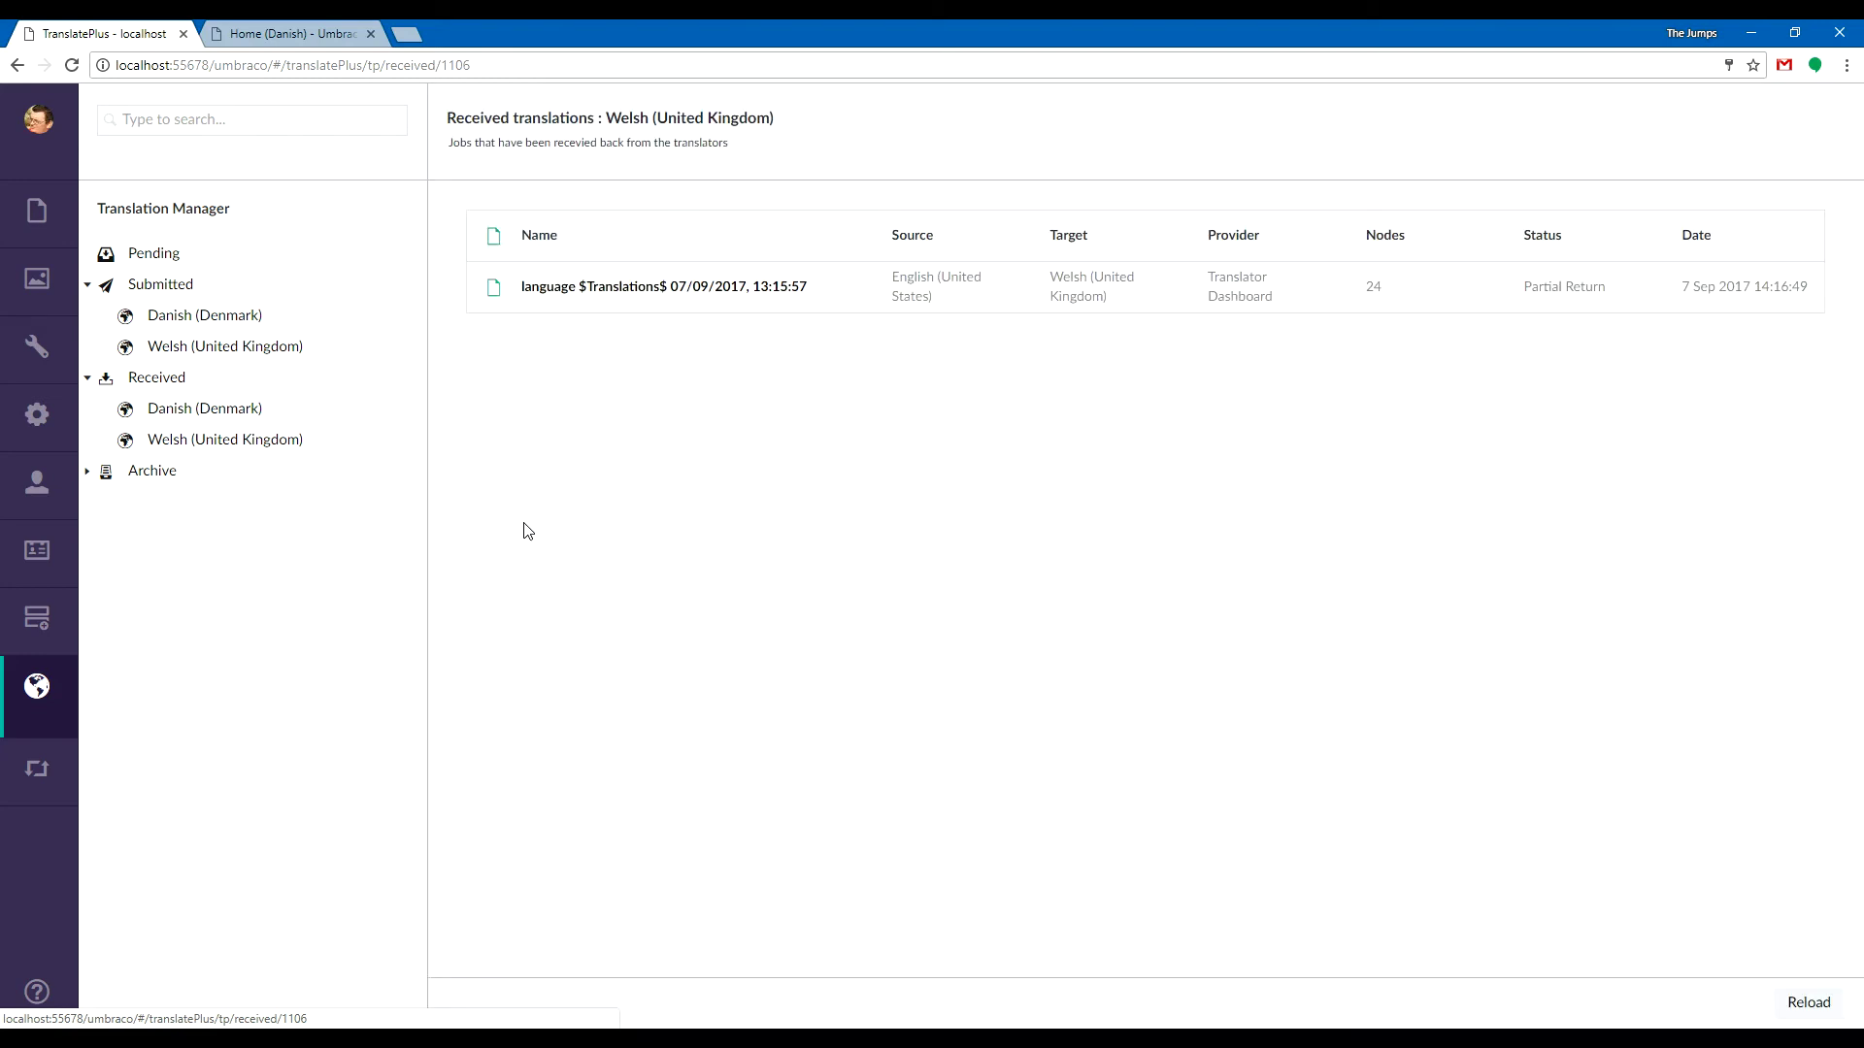
{"action": "left_click", "coordinate": [1255, 304]}
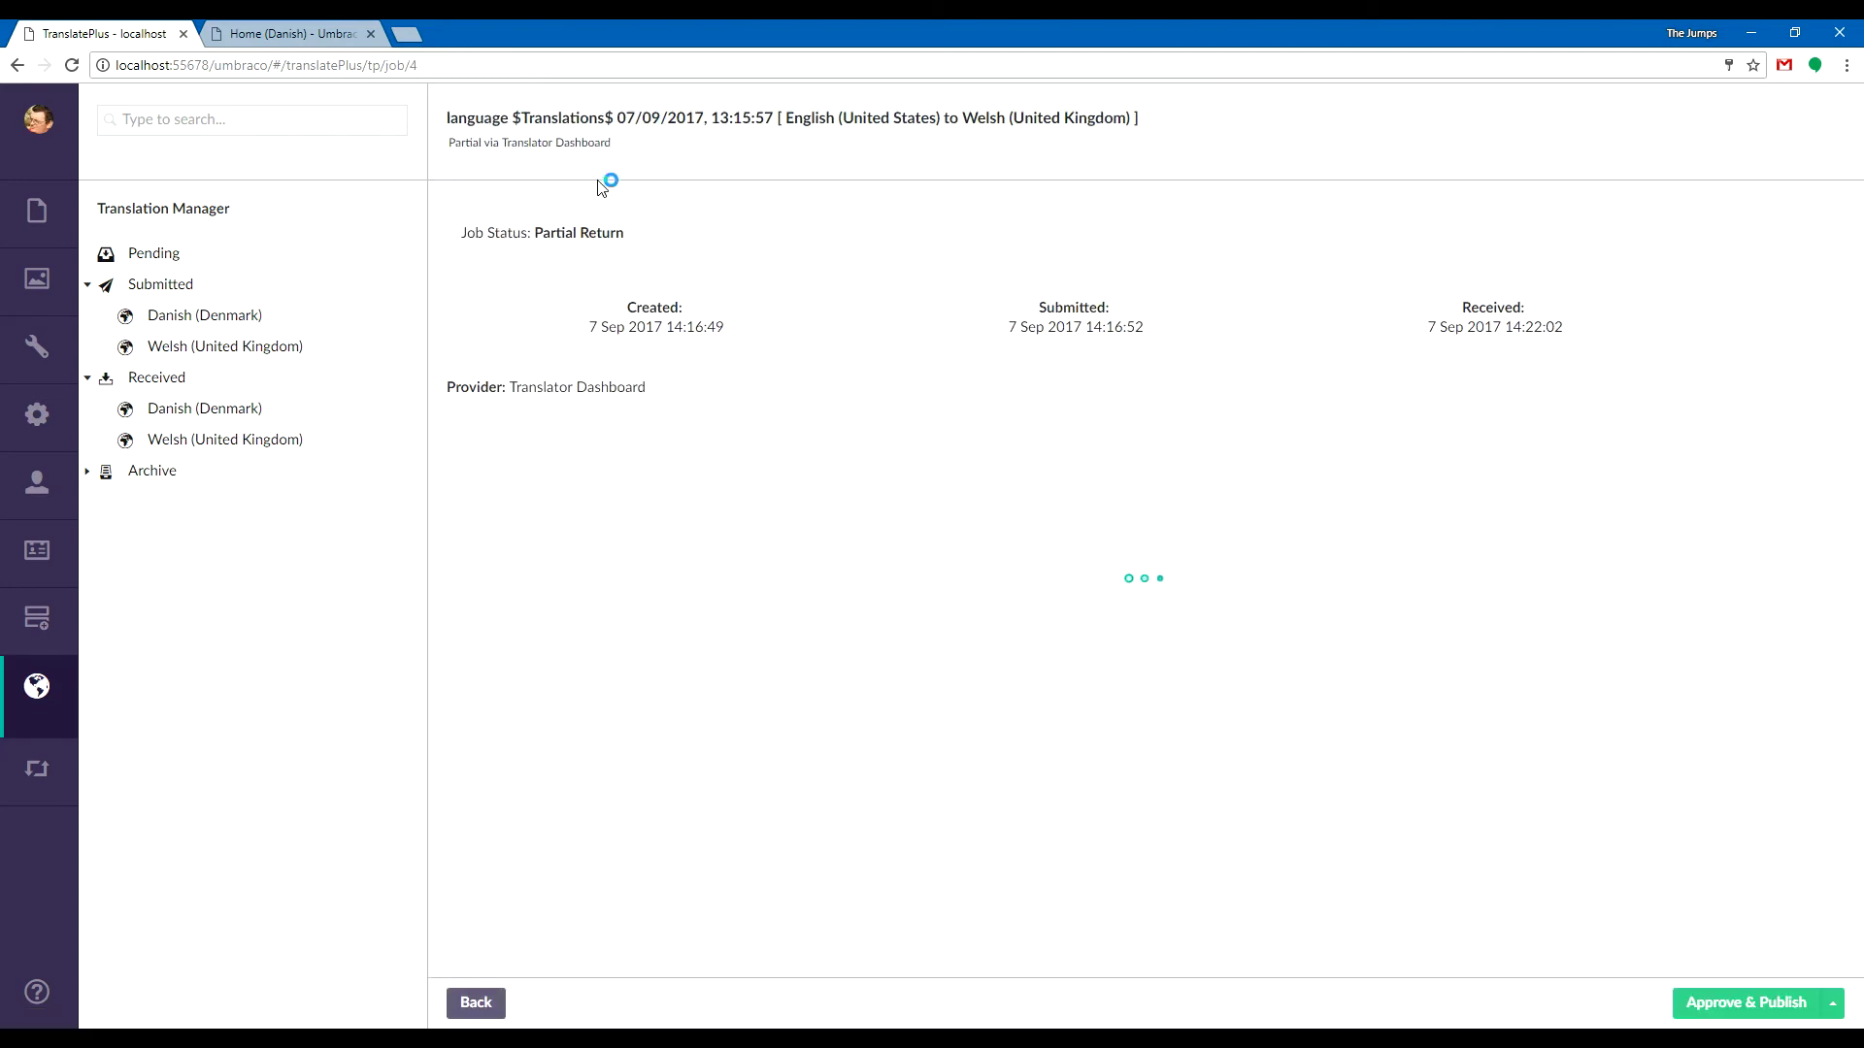
Find the "Todo list for the Starter Kit" item on the second page of the Welsh job and review its translated properties.
{"action": "scroll", "coordinate": [991, 711], "scroll_direction": "down", "scroll_amount": 5}
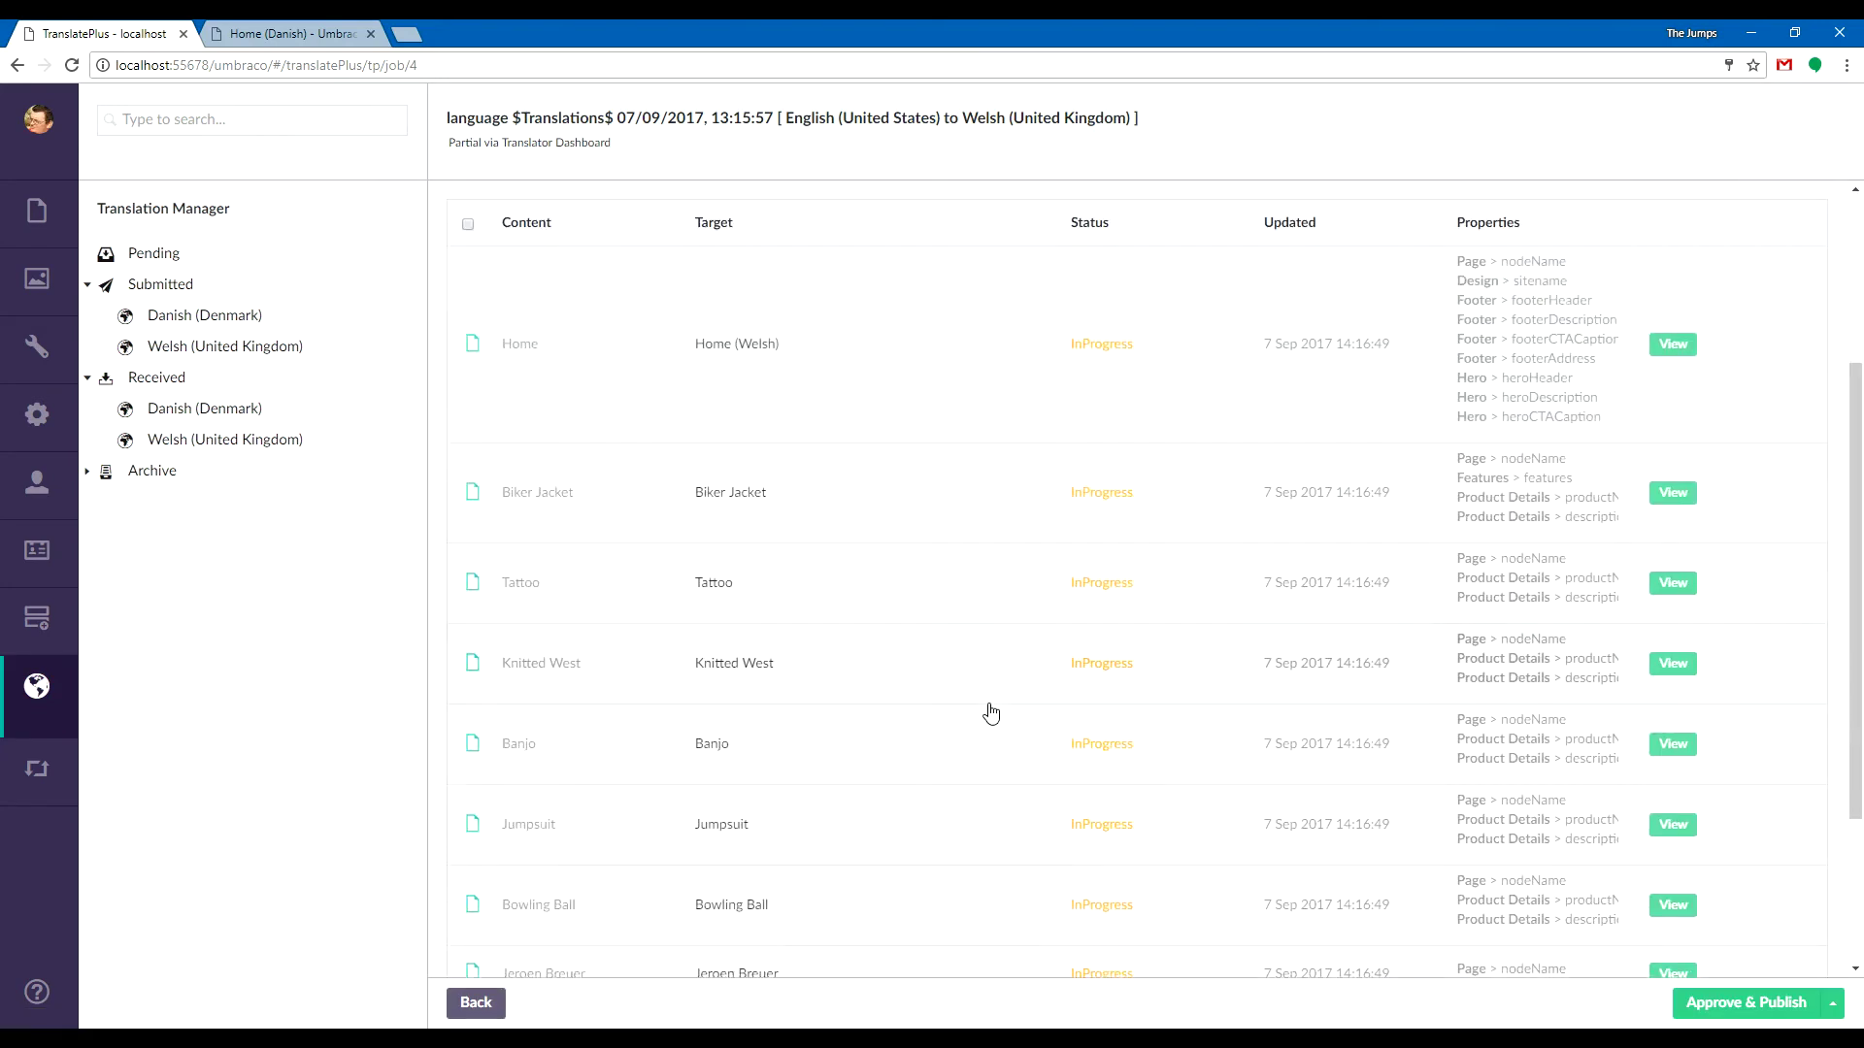
{"action": "left_click", "coordinate": [575, 927]}
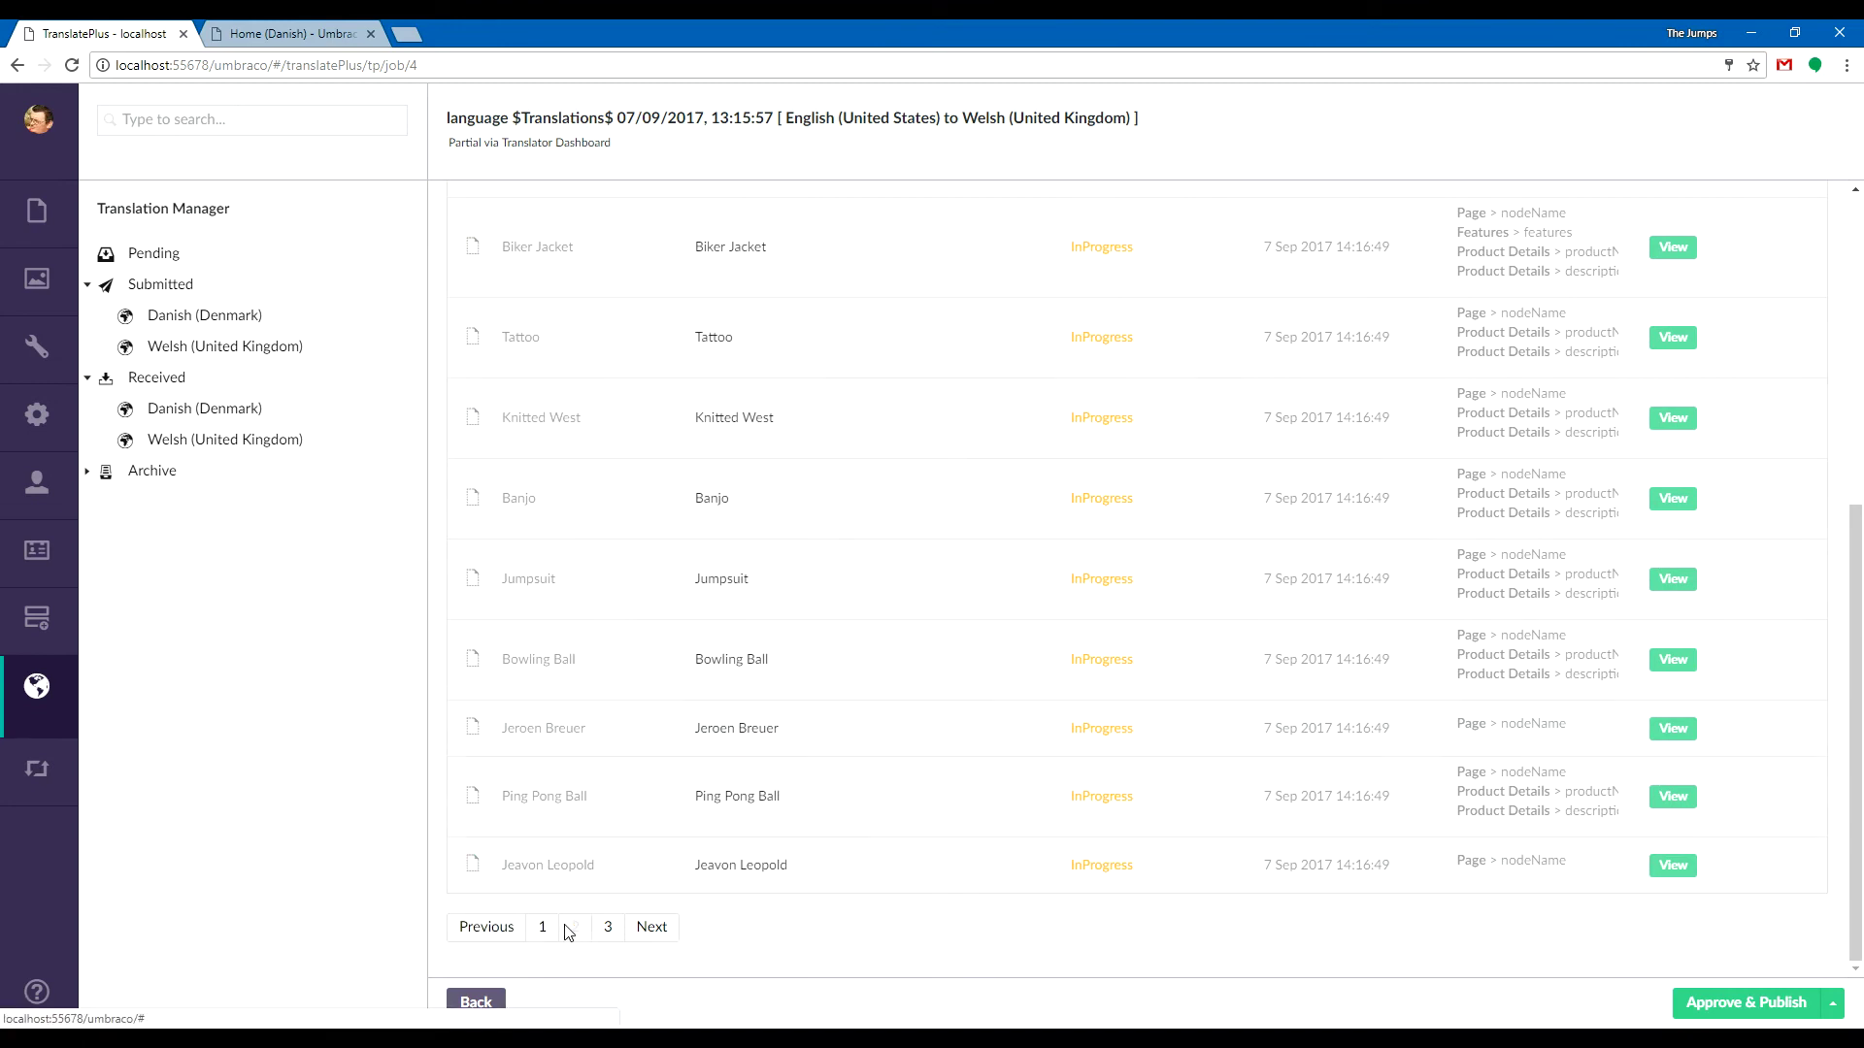
{"action": "scroll", "coordinate": [923, 683], "scroll_direction": "up", "scroll_amount": 5}
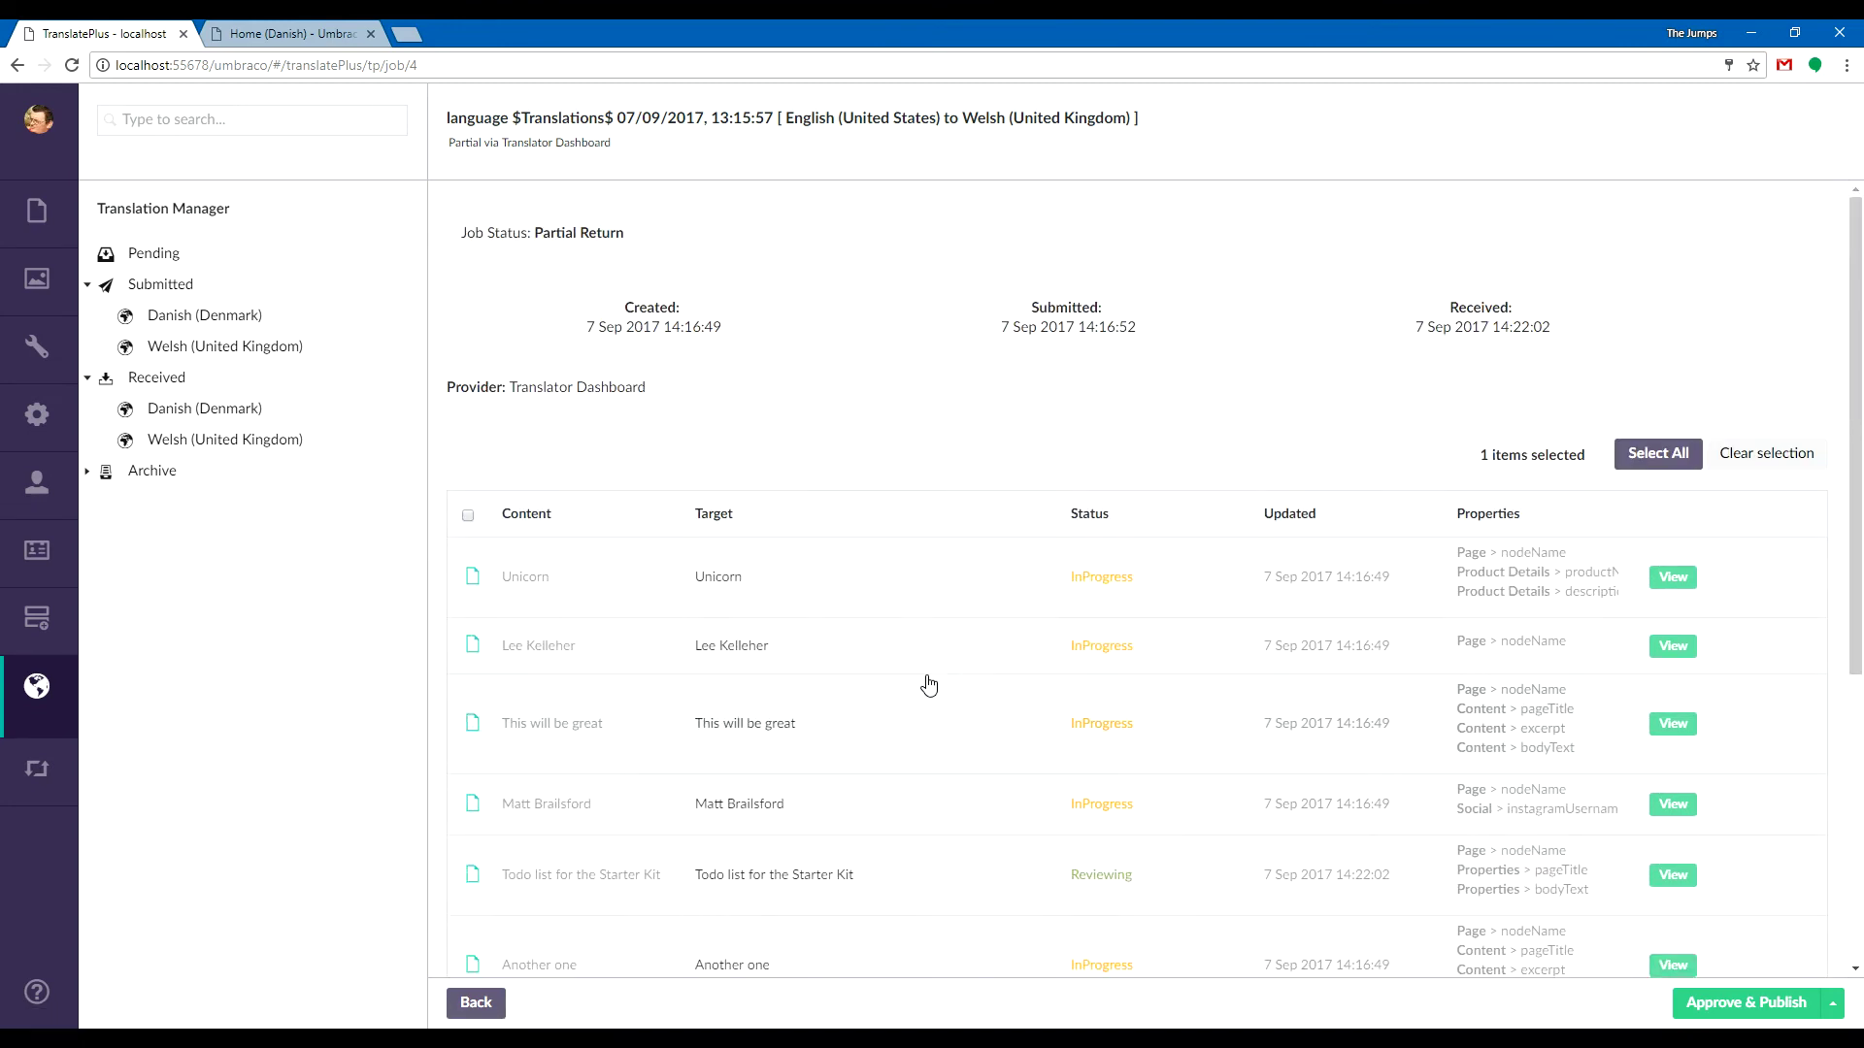
{"action": "scroll", "coordinate": [1107, 609], "scroll_direction": "down", "scroll_amount": 3}
{"action": "left_click", "coordinate": [1106, 585]}
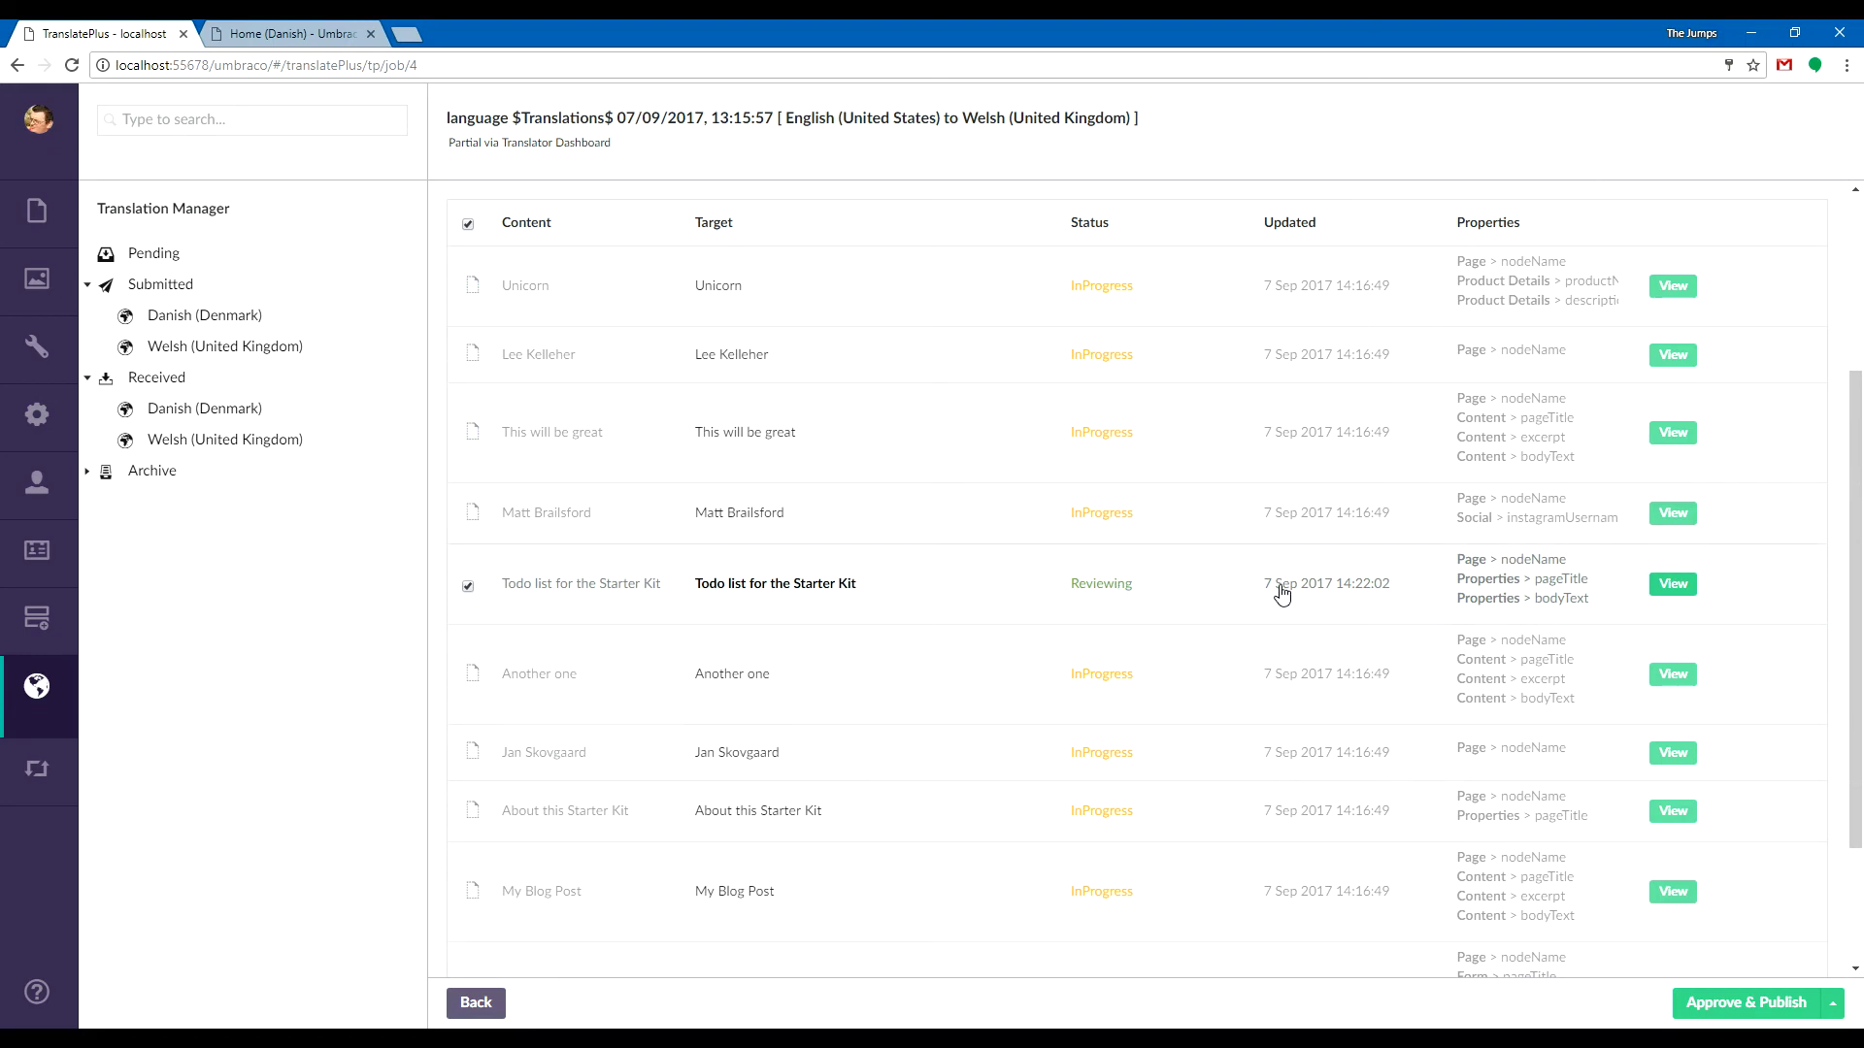
{"action": "left_click", "coordinate": [1687, 585]}
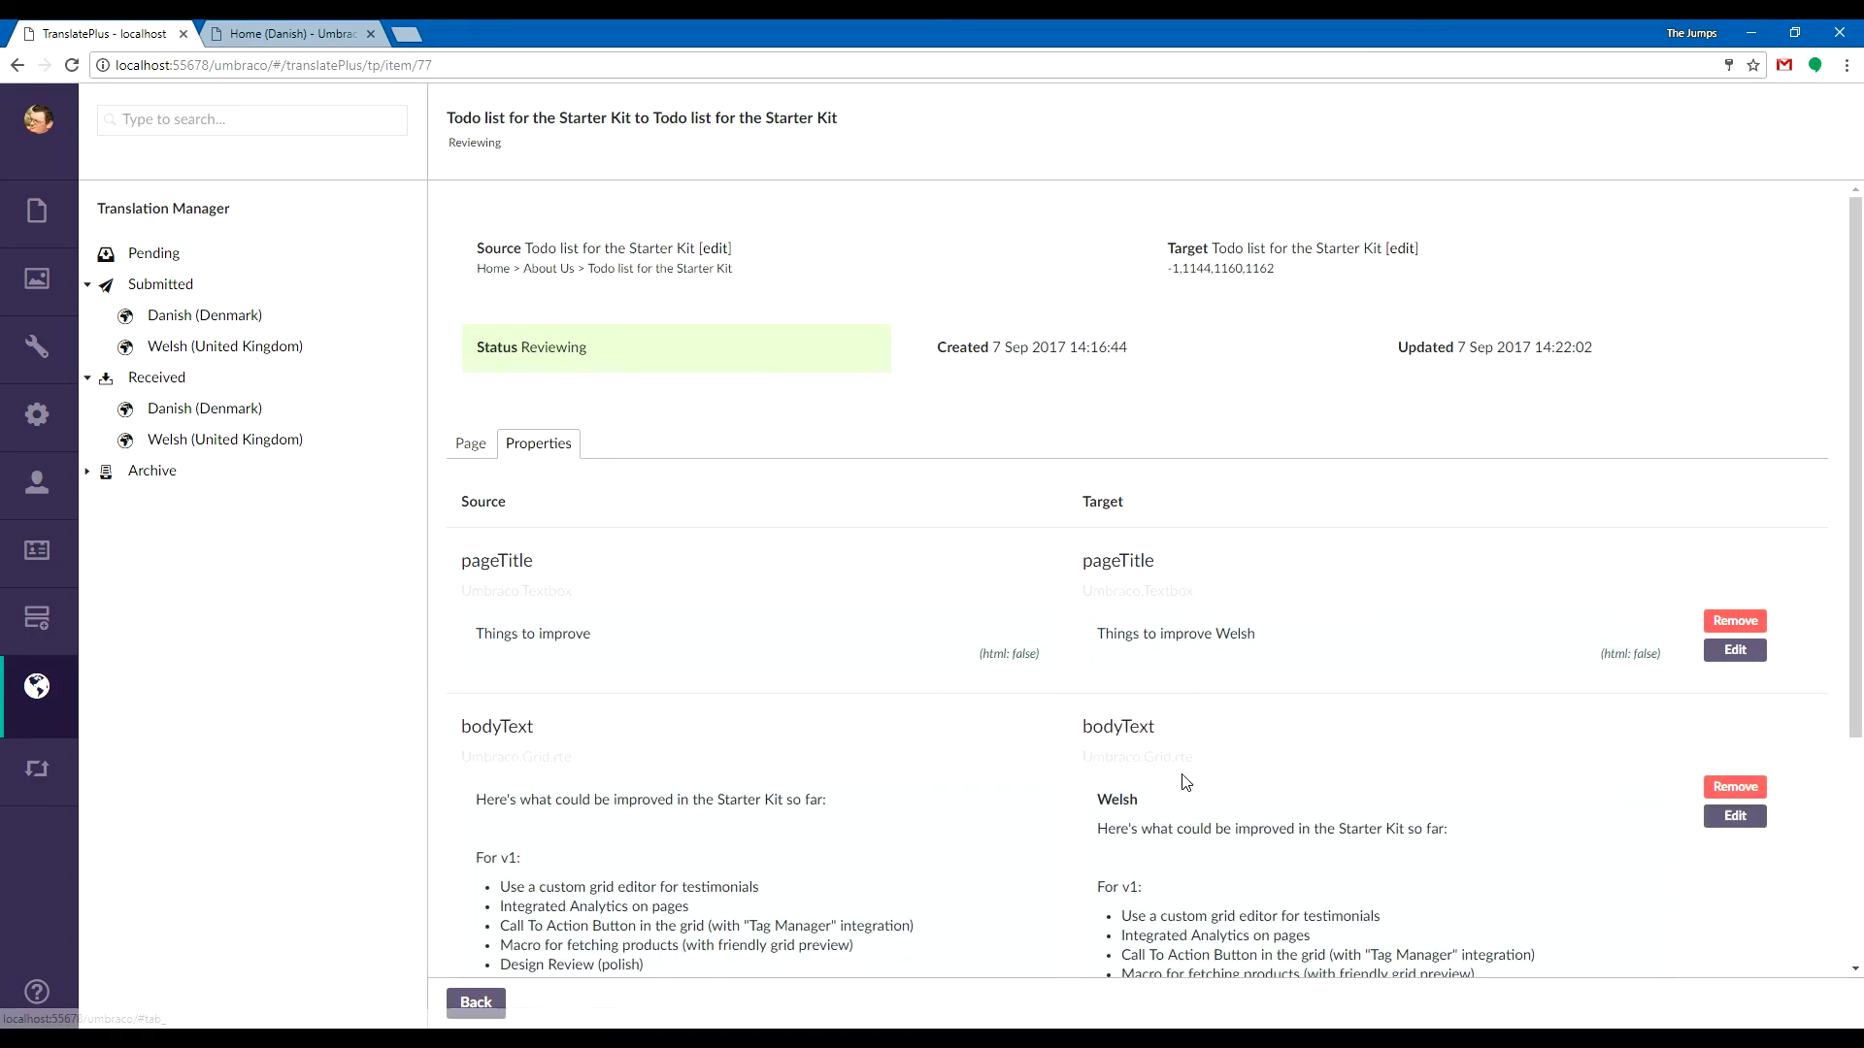
Finish reviewing the item's bodyText, return to the Welsh job and select "Todo list for the Starter Kit" on its second page.
{"action": "scroll", "coordinate": [1184, 782], "scroll_direction": "down", "scroll_amount": 3}
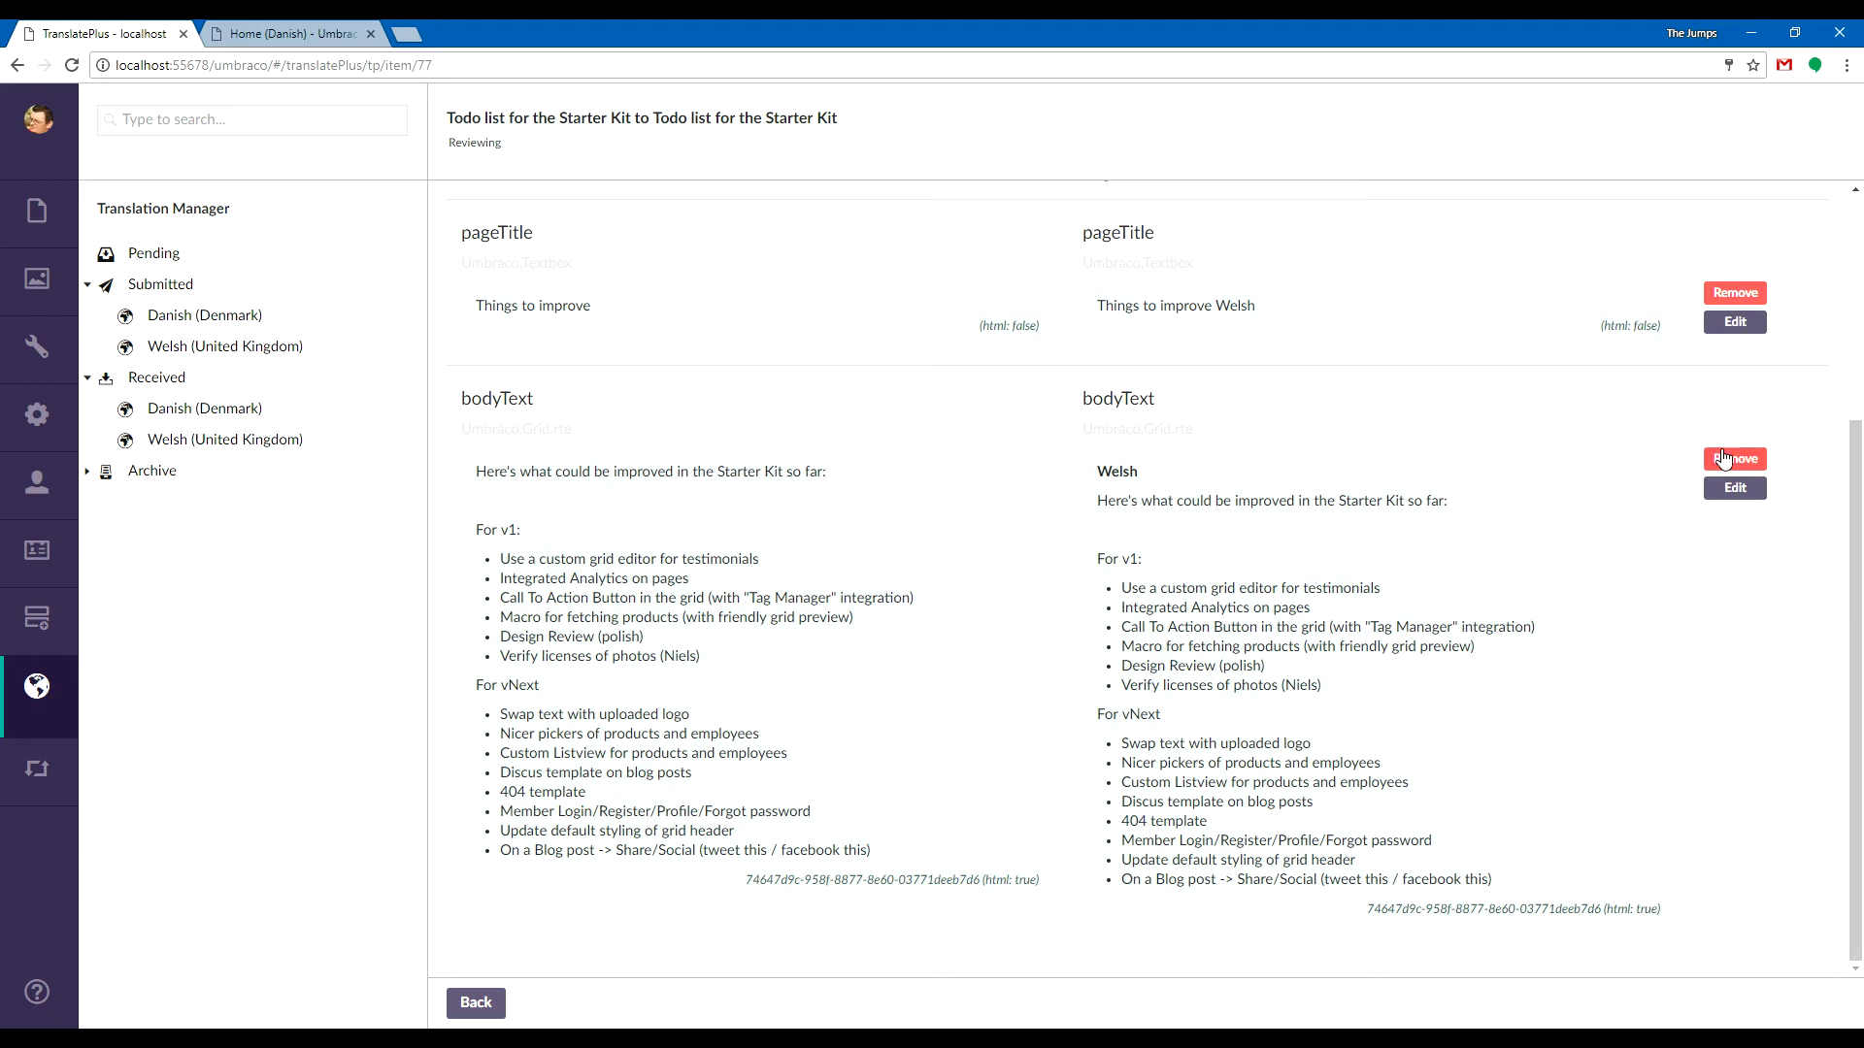
{"action": "left_click", "coordinate": [474, 1004]}
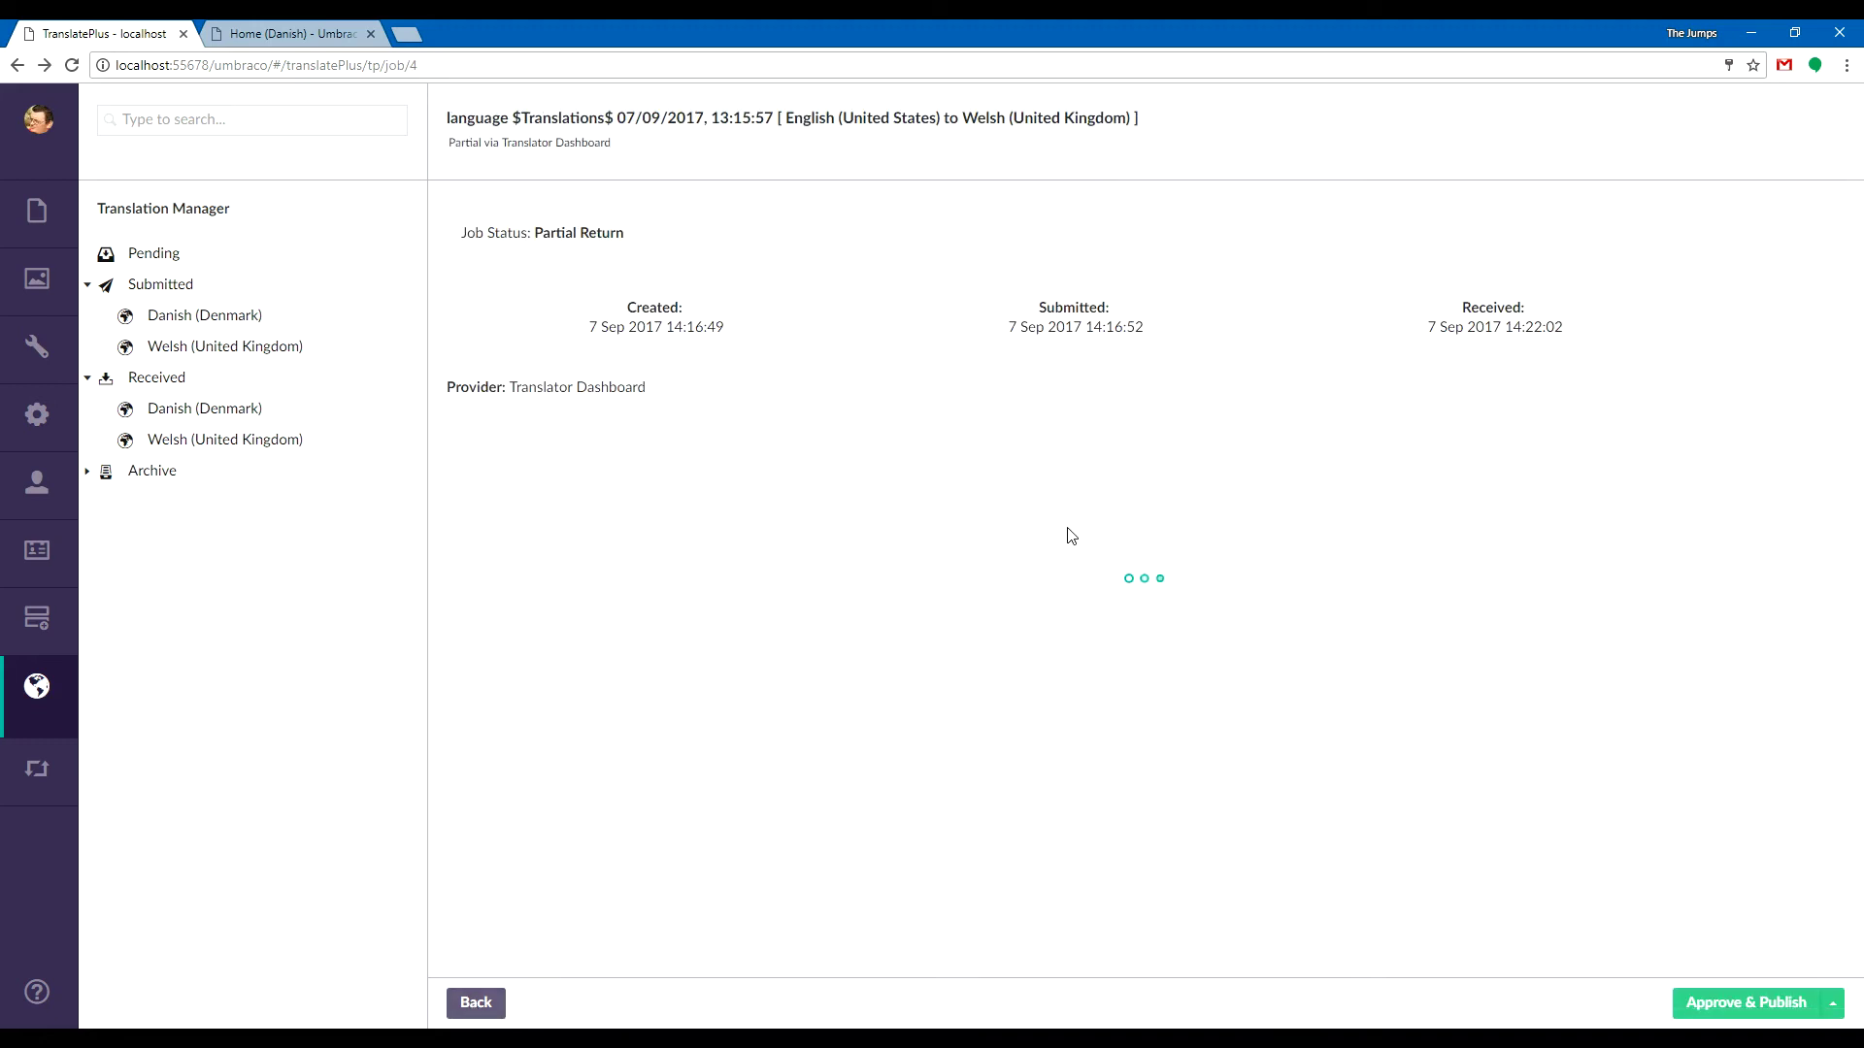
{"action": "scroll", "coordinate": [1040, 499], "scroll_direction": "down", "scroll_amount": 4}
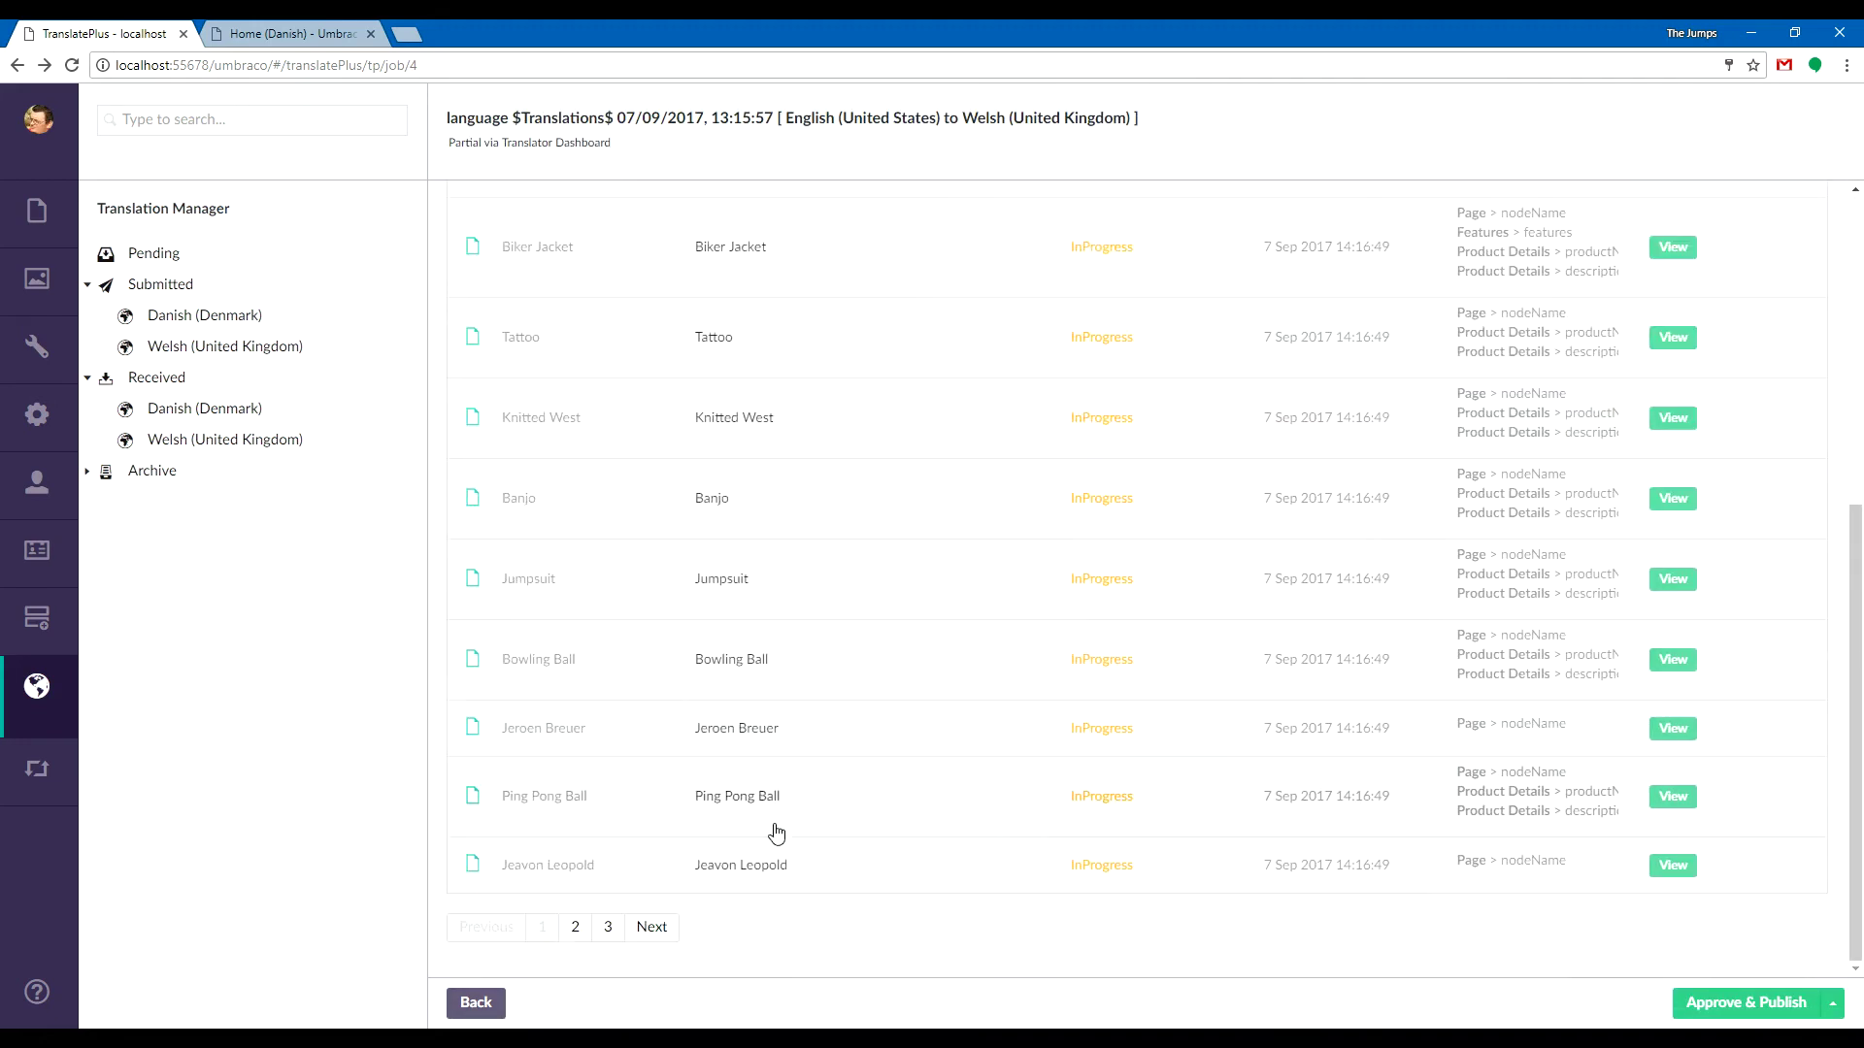
{"action": "left_click", "coordinate": [580, 932]}
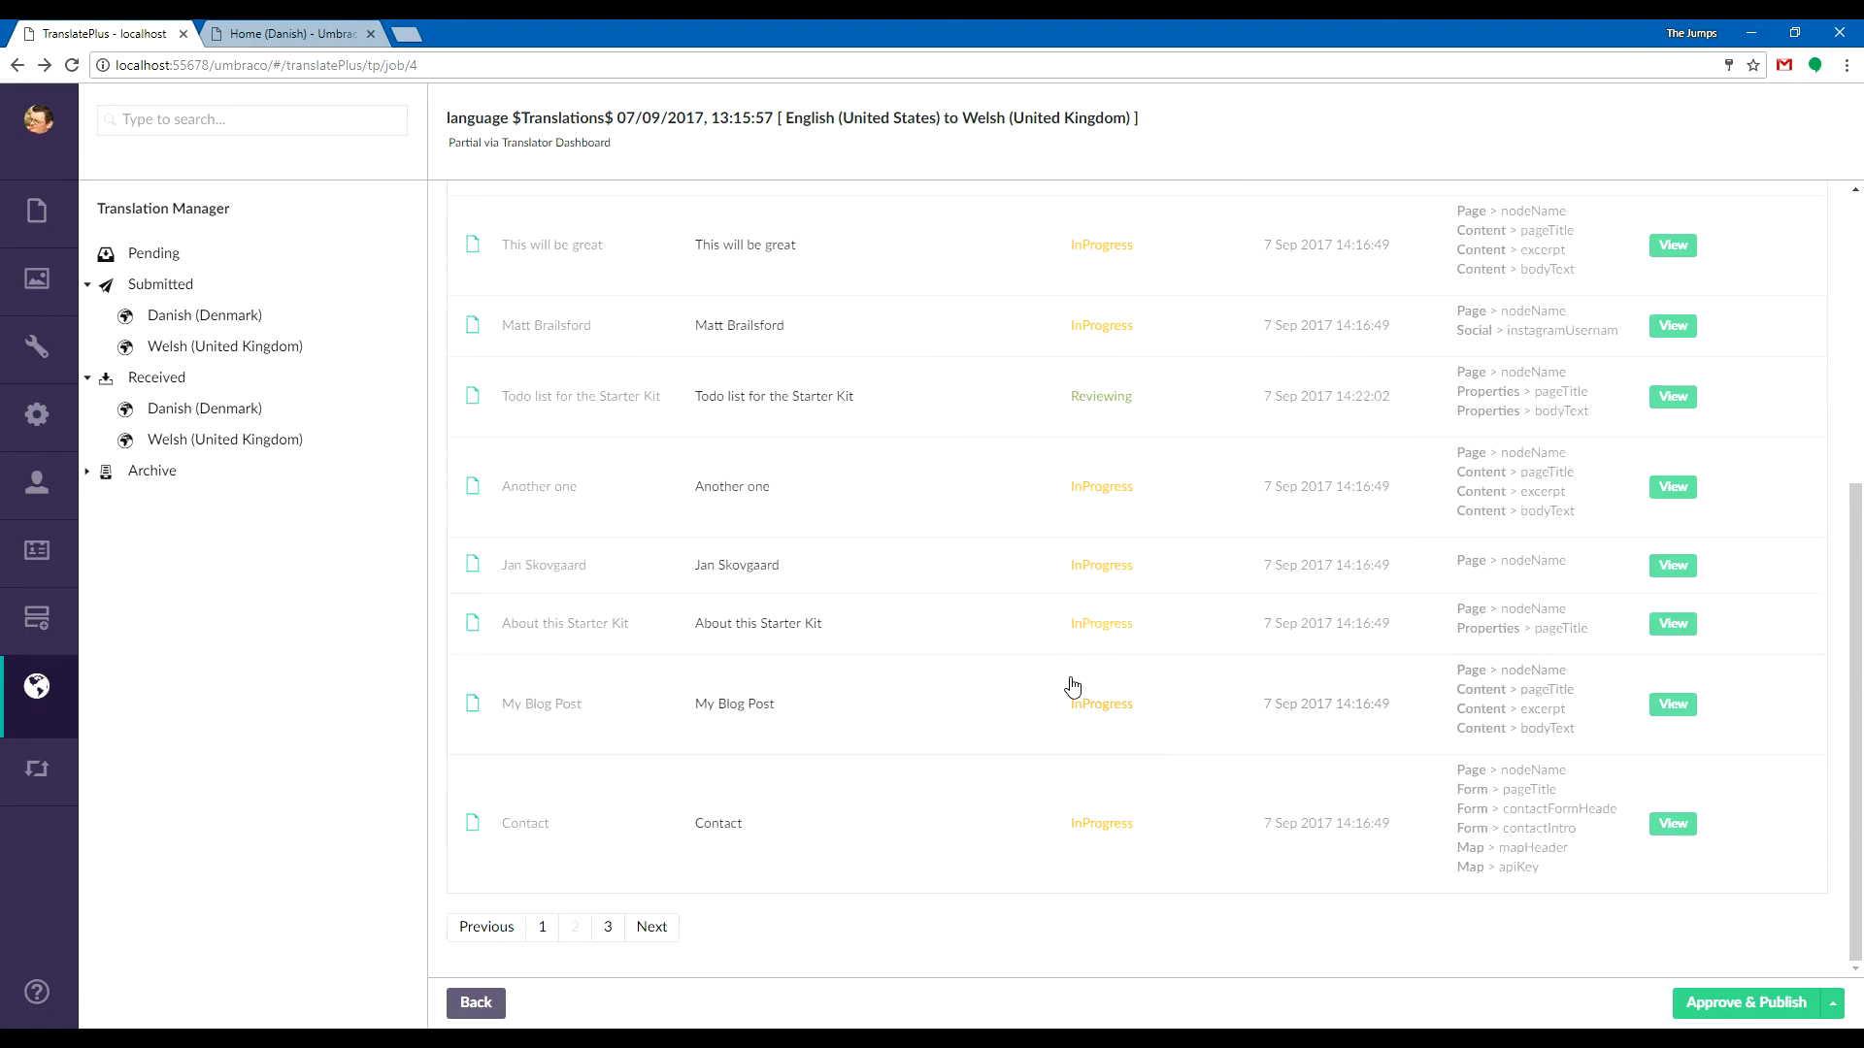
{"action": "left_click", "coordinate": [488, 399]}
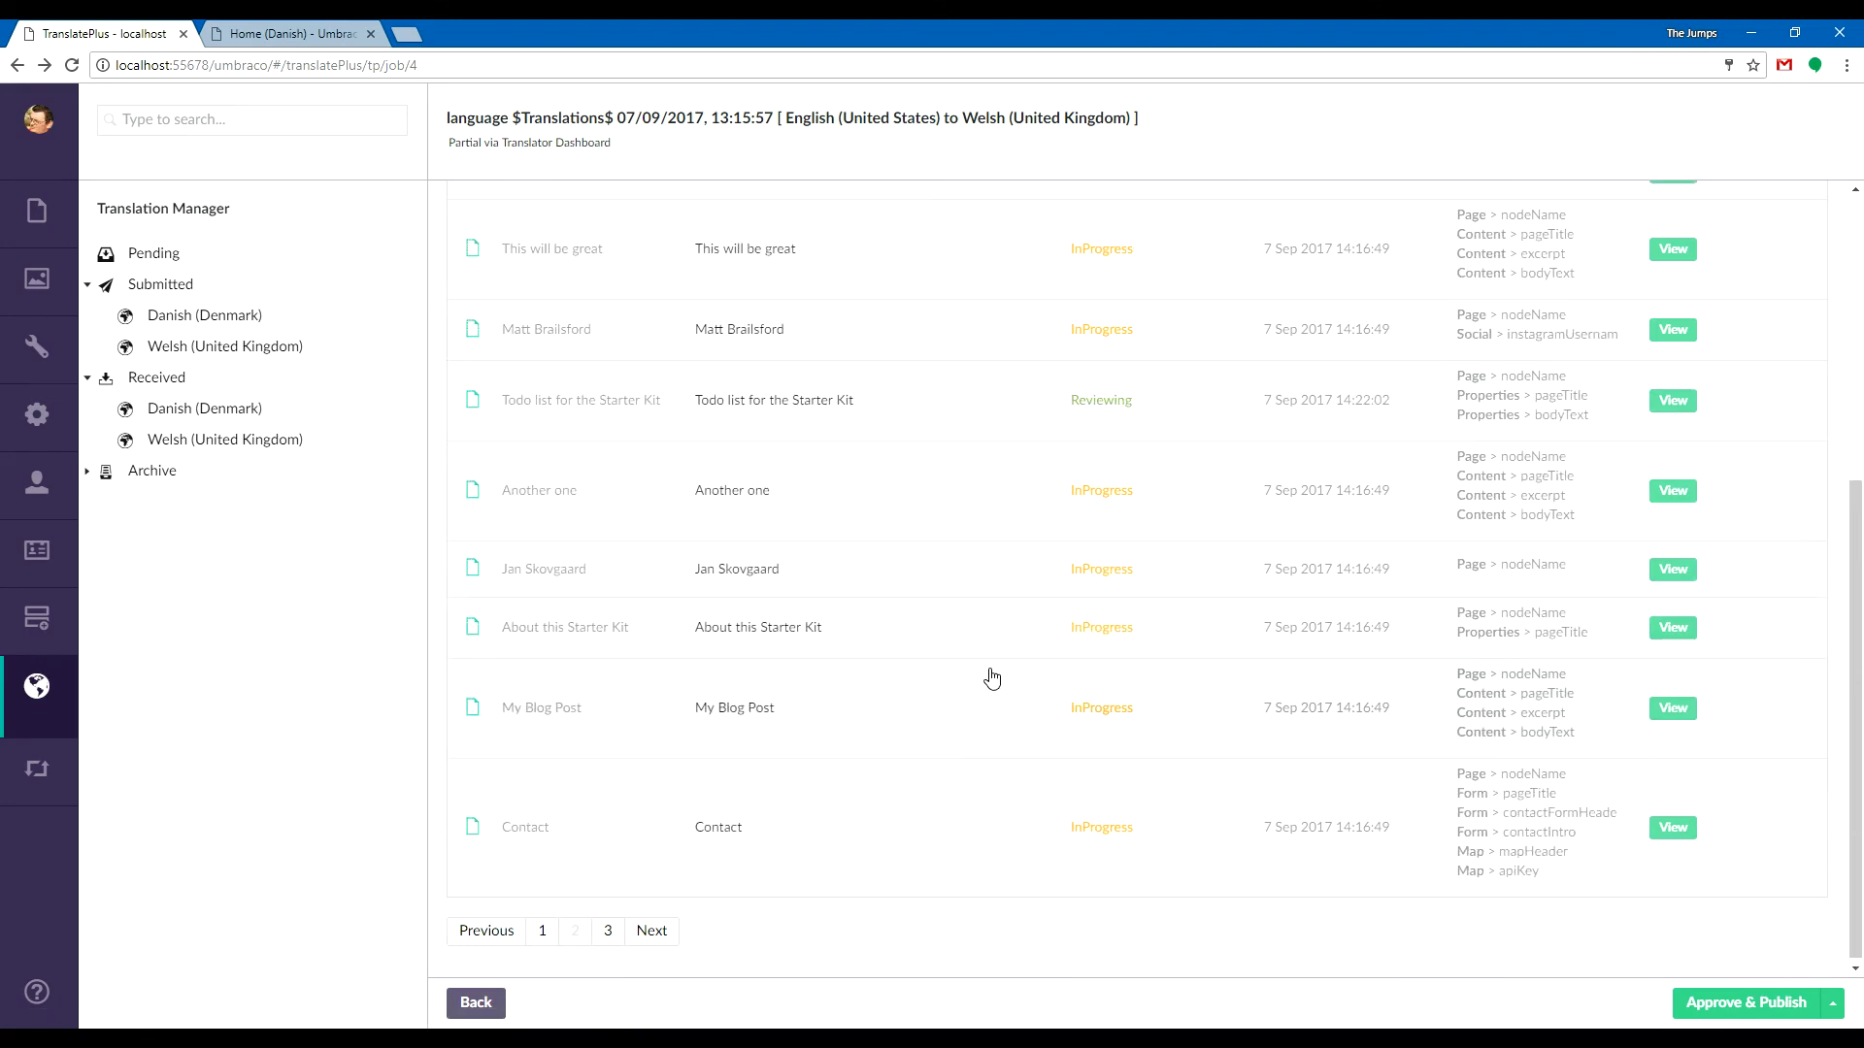
Approve and publish the selected "Todo list for the Starter Kit" translation and check its status in the job.
{"action": "scroll", "coordinate": [991, 679], "scroll_direction": "up", "scroll_amount": 2}
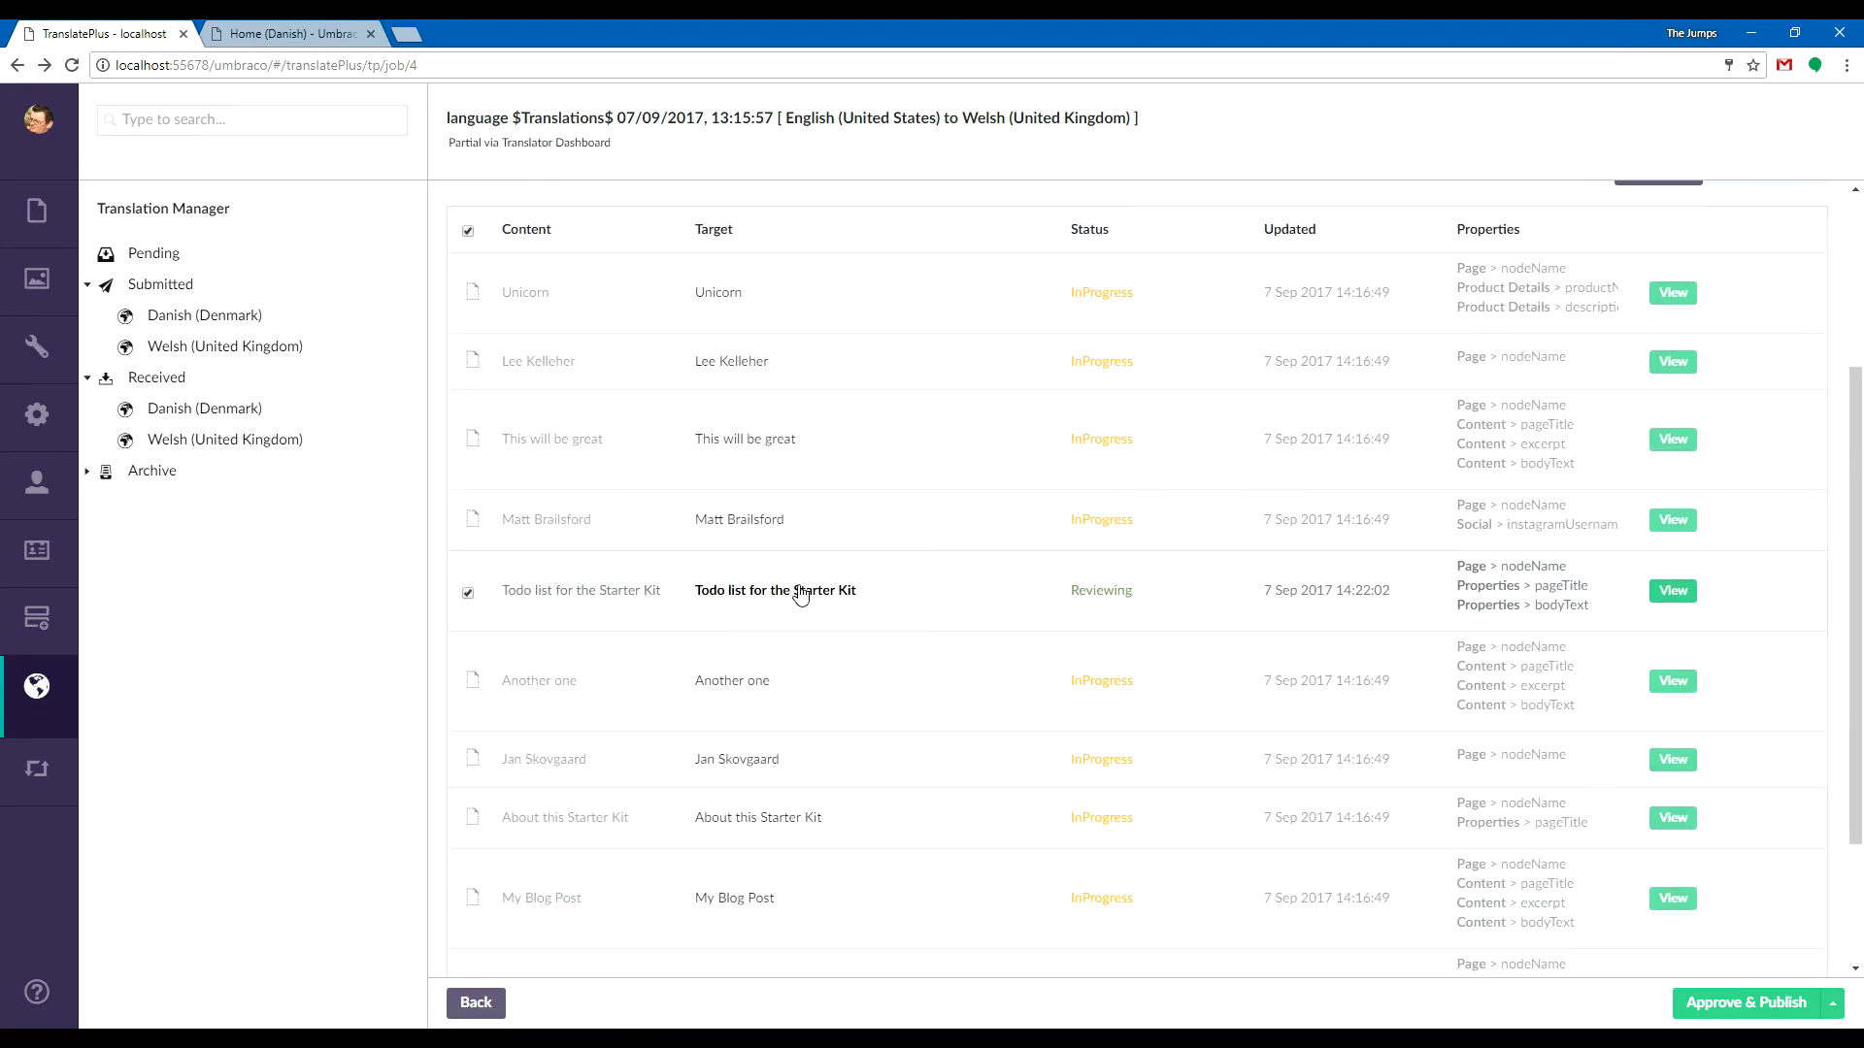
{"action": "scroll", "coordinate": [1454, 533], "scroll_direction": "up", "scroll_amount": 2}
{"action": "scroll", "coordinate": [799, 640], "scroll_direction": "down", "scroll_amount": 1}
{"action": "left_click", "coordinate": [1834, 1003]}
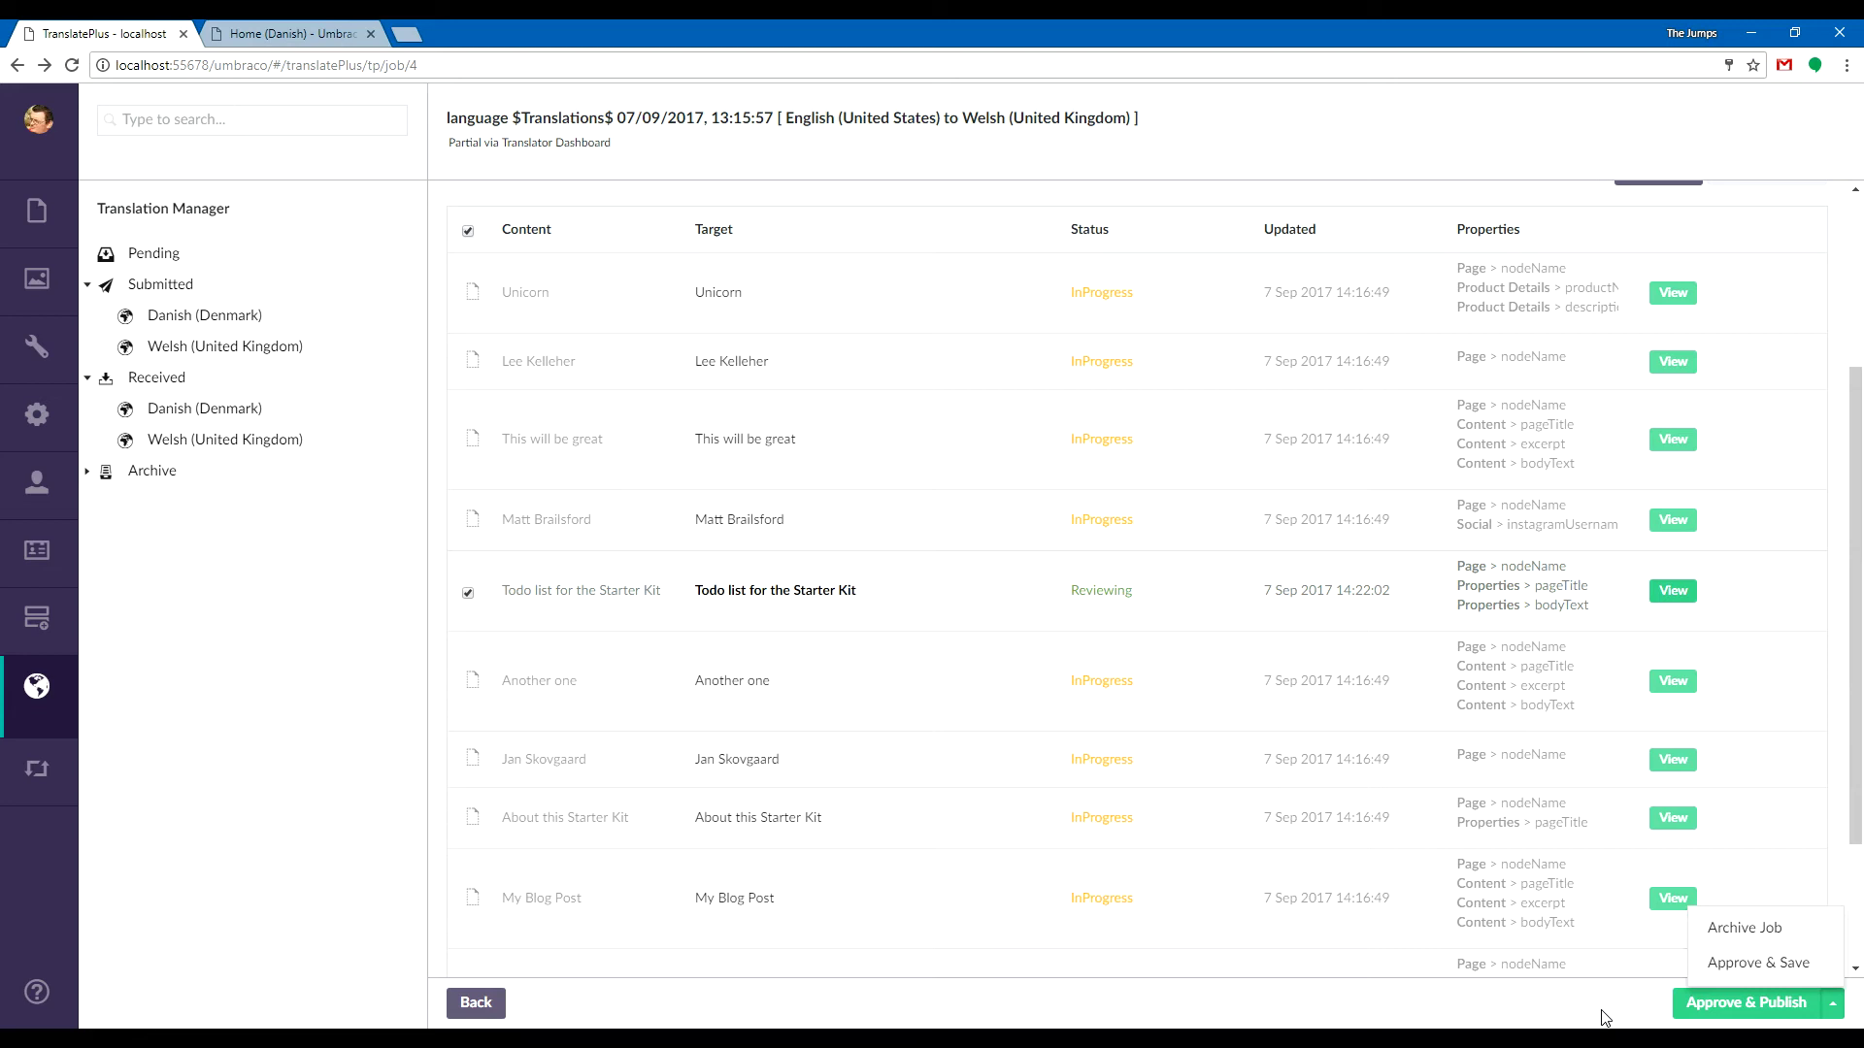
{"action": "left_click", "coordinate": [1745, 1005]}
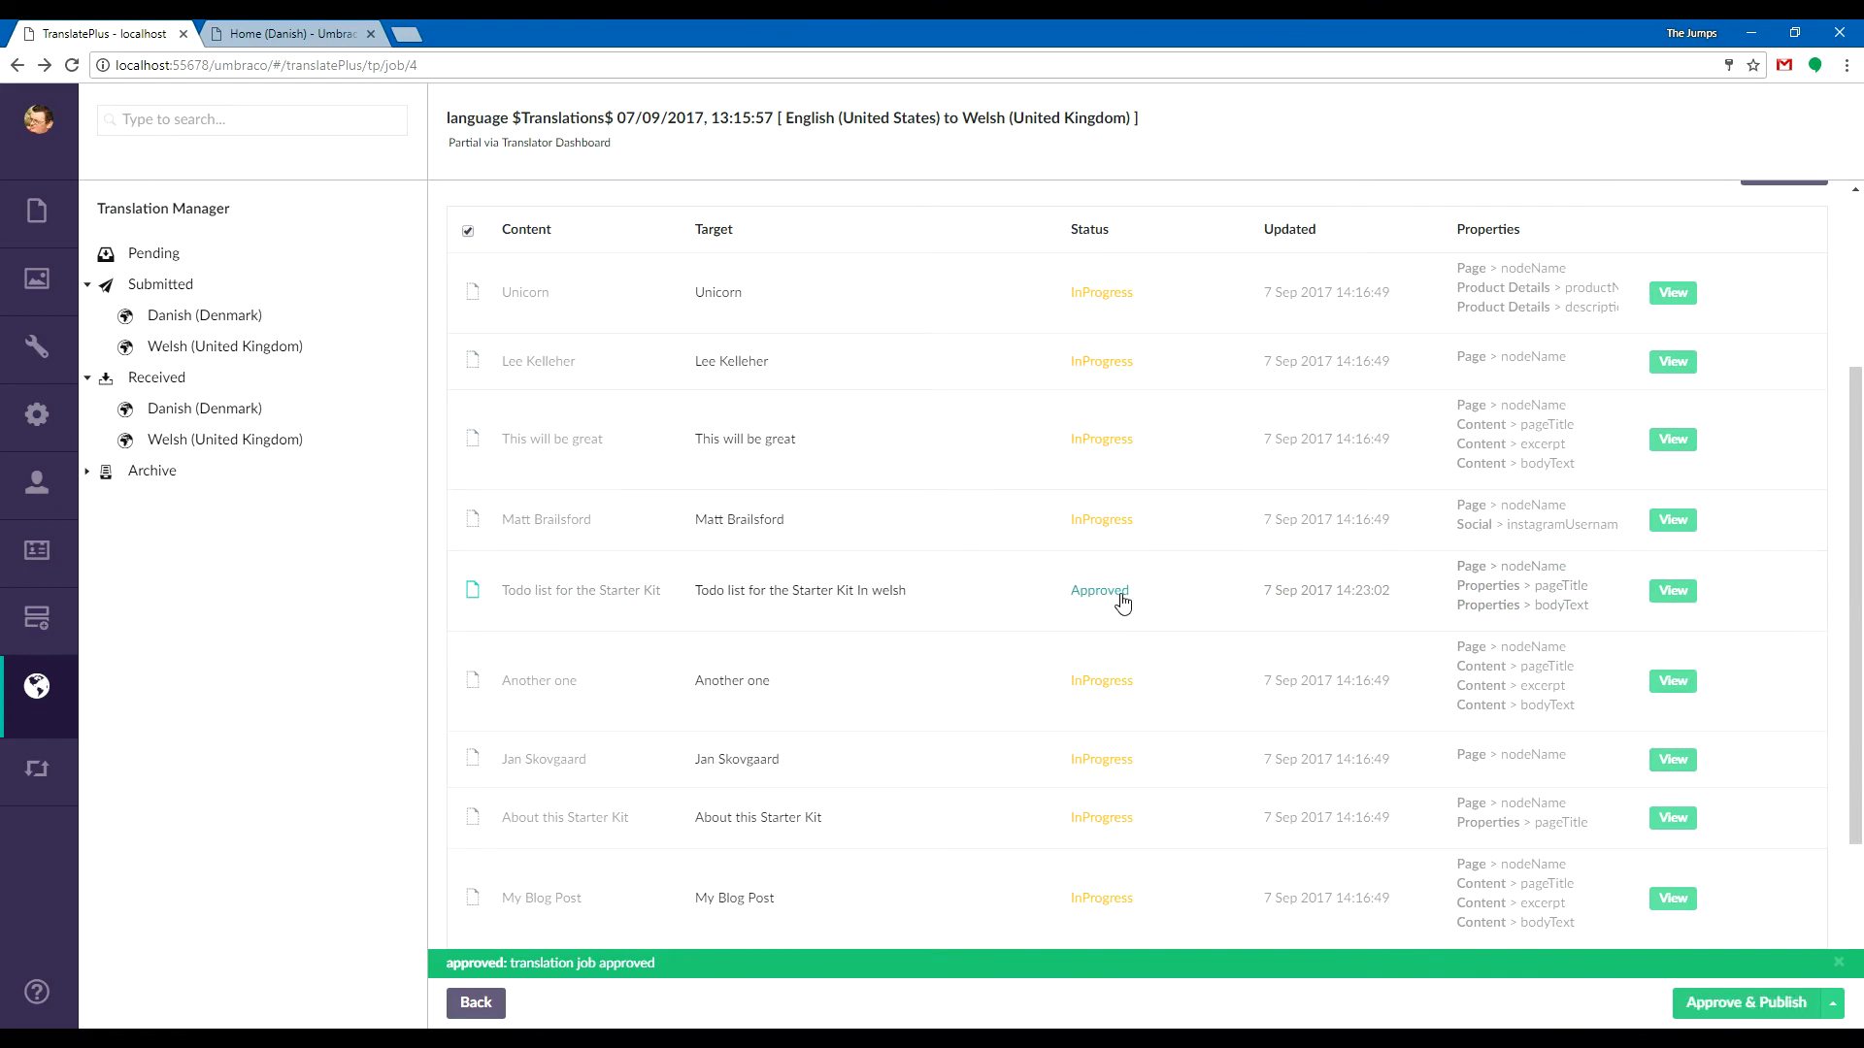
{"action": "scroll", "coordinate": [1244, 812], "scroll_direction": "down", "scroll_amount": 4}
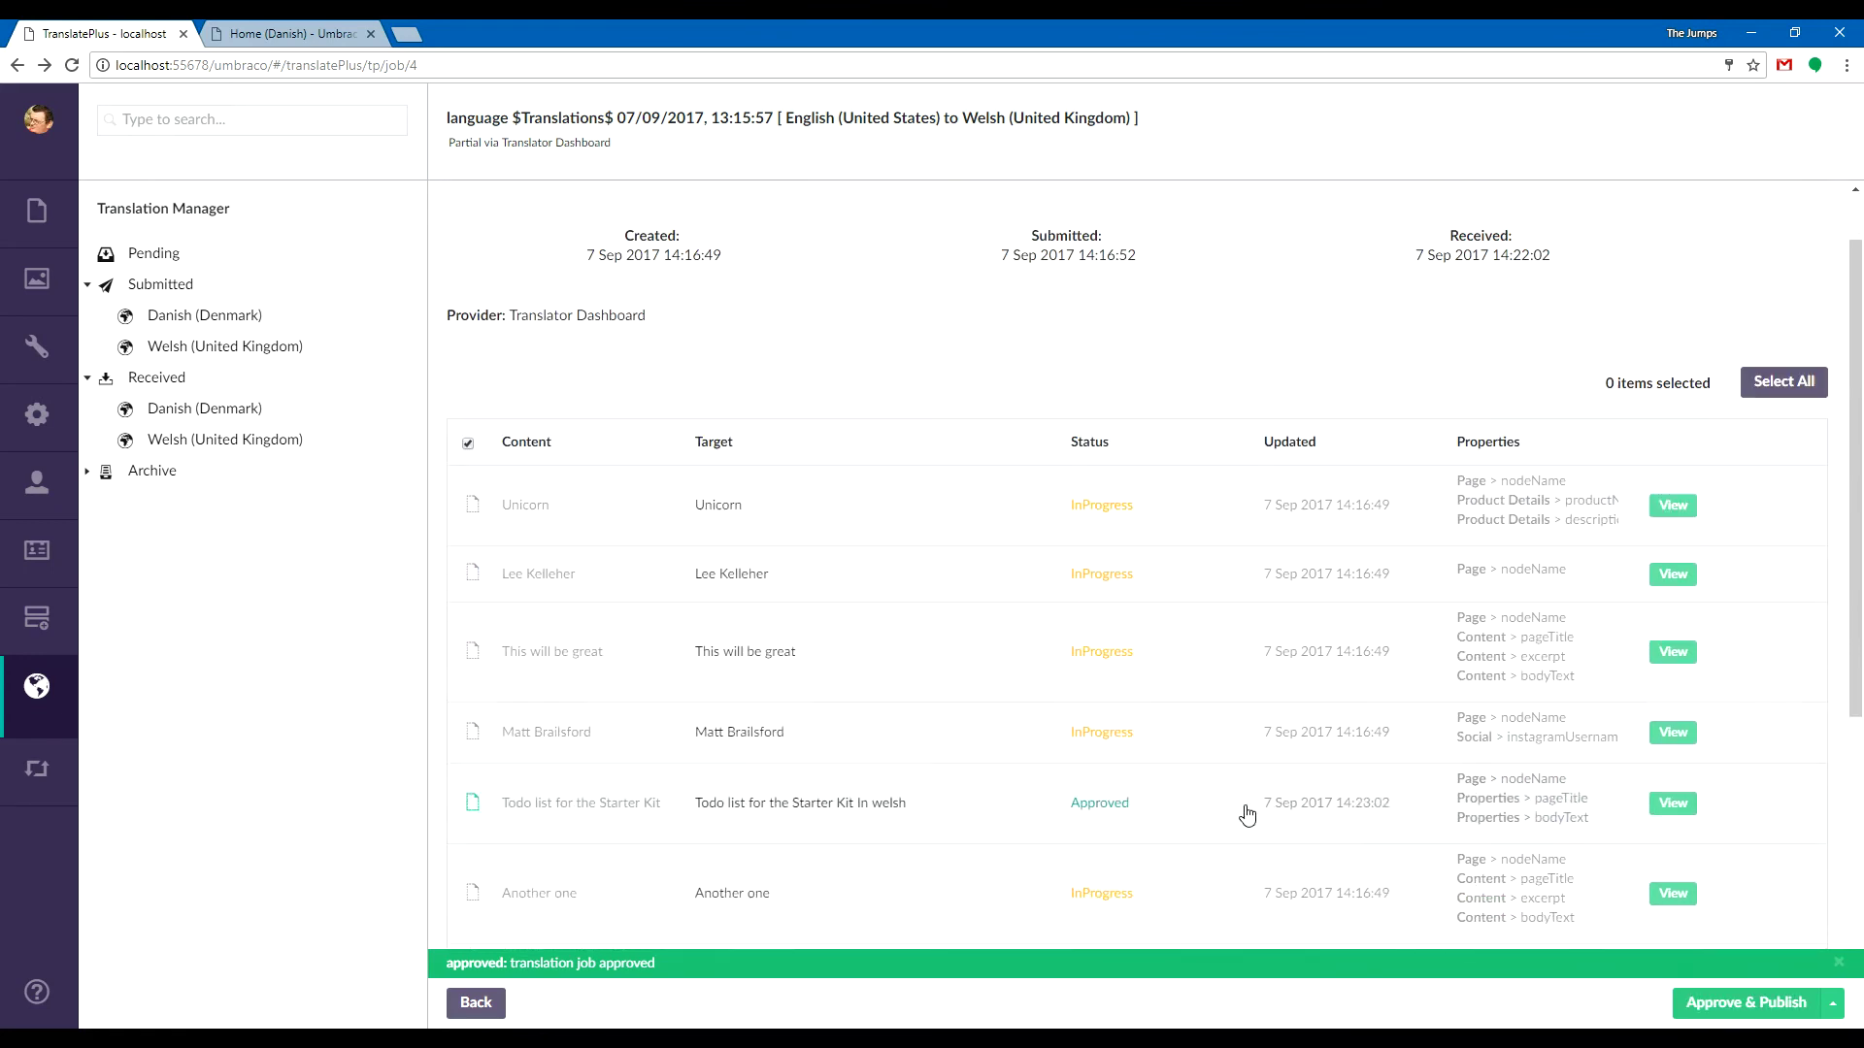
Open the "Todo list for the Starter Kit In welsh" page under Home (Welsh) > About Us and examine its translated content.
{"action": "left_click", "coordinate": [38, 226]}
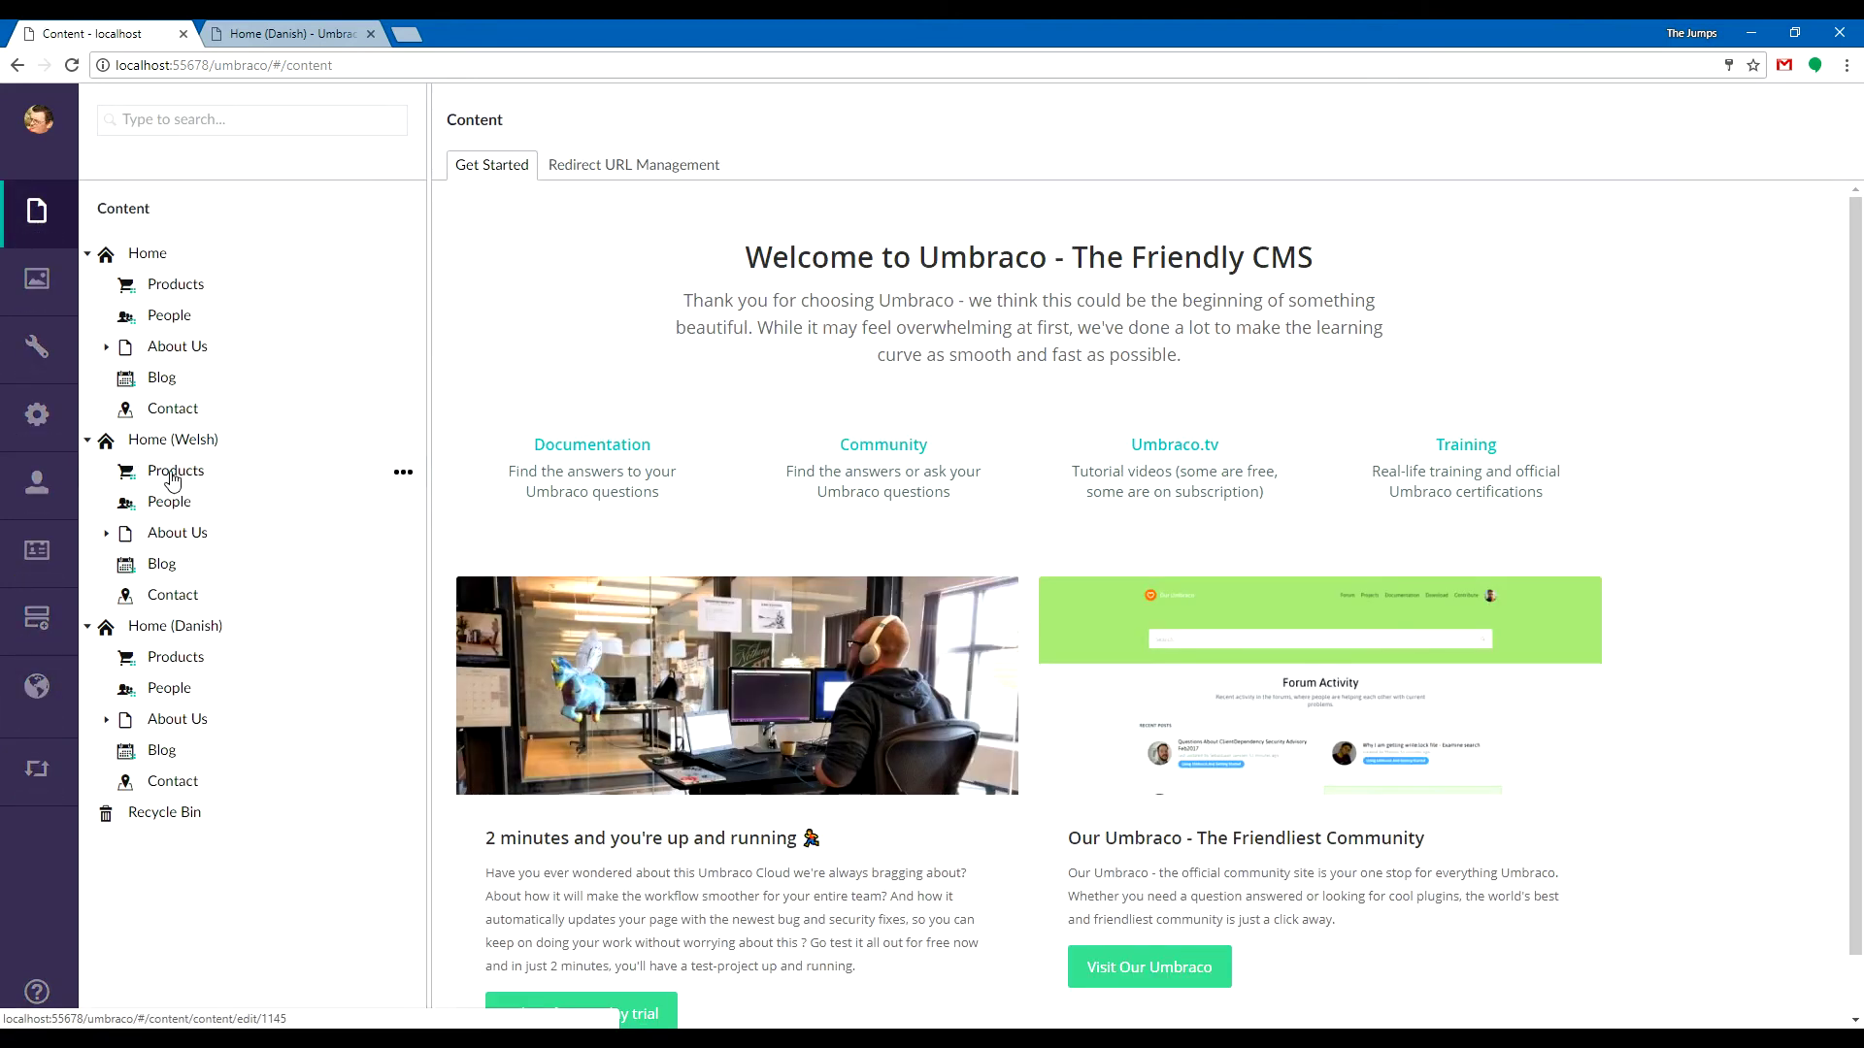
{"action": "left_click", "coordinate": [107, 534]}
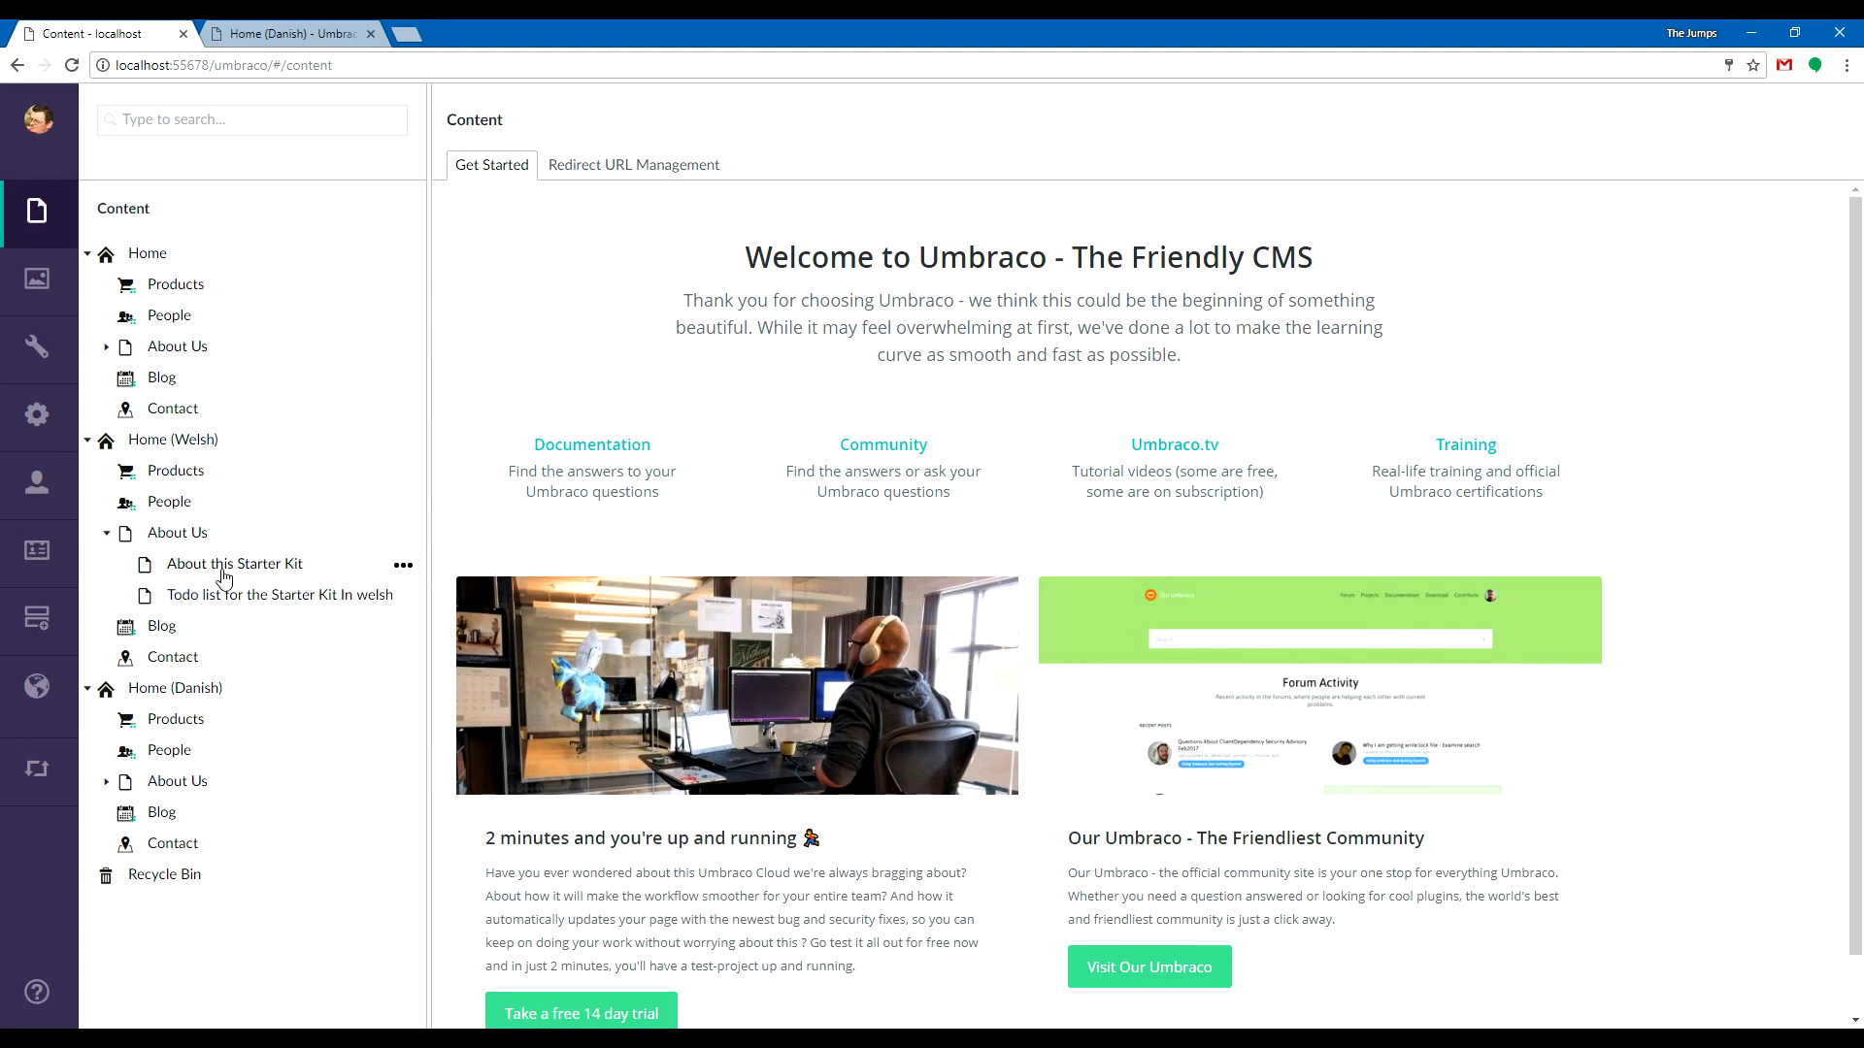
{"action": "left_click", "coordinate": [352, 601]}
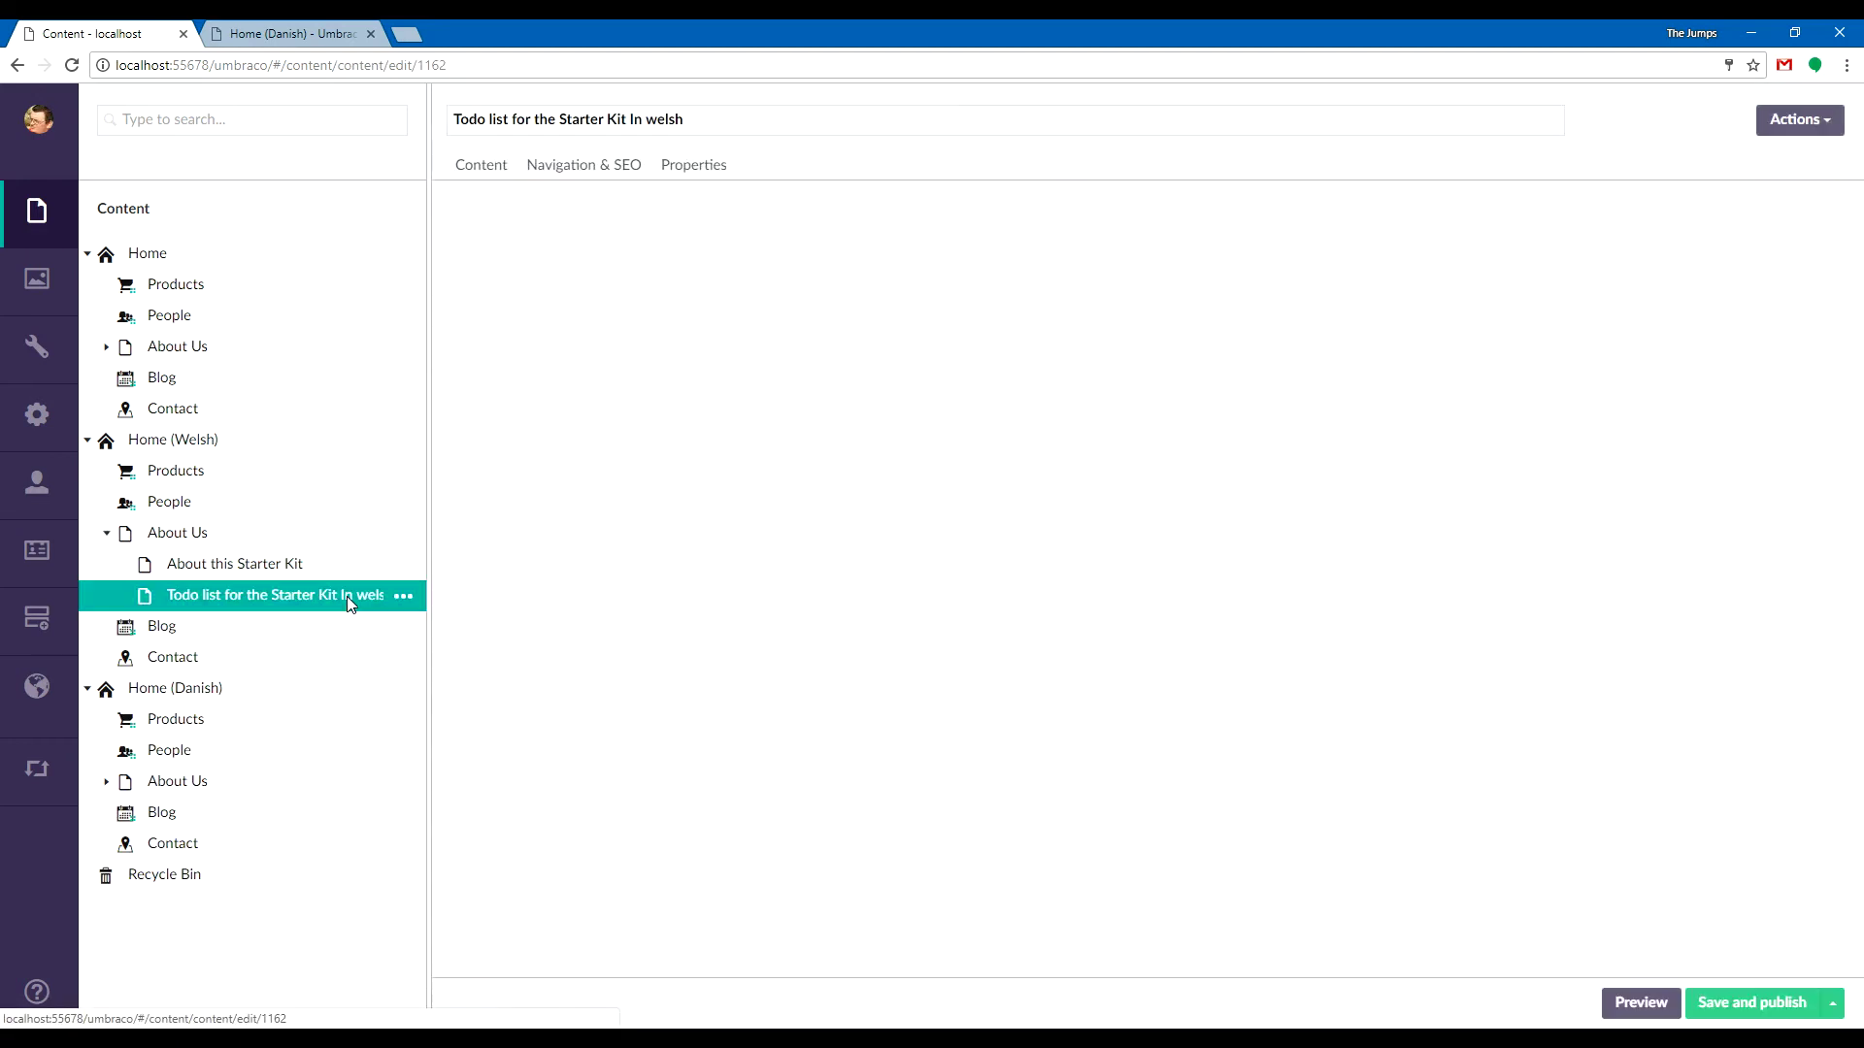
{"action": "left_click", "coordinate": [607, 595]}
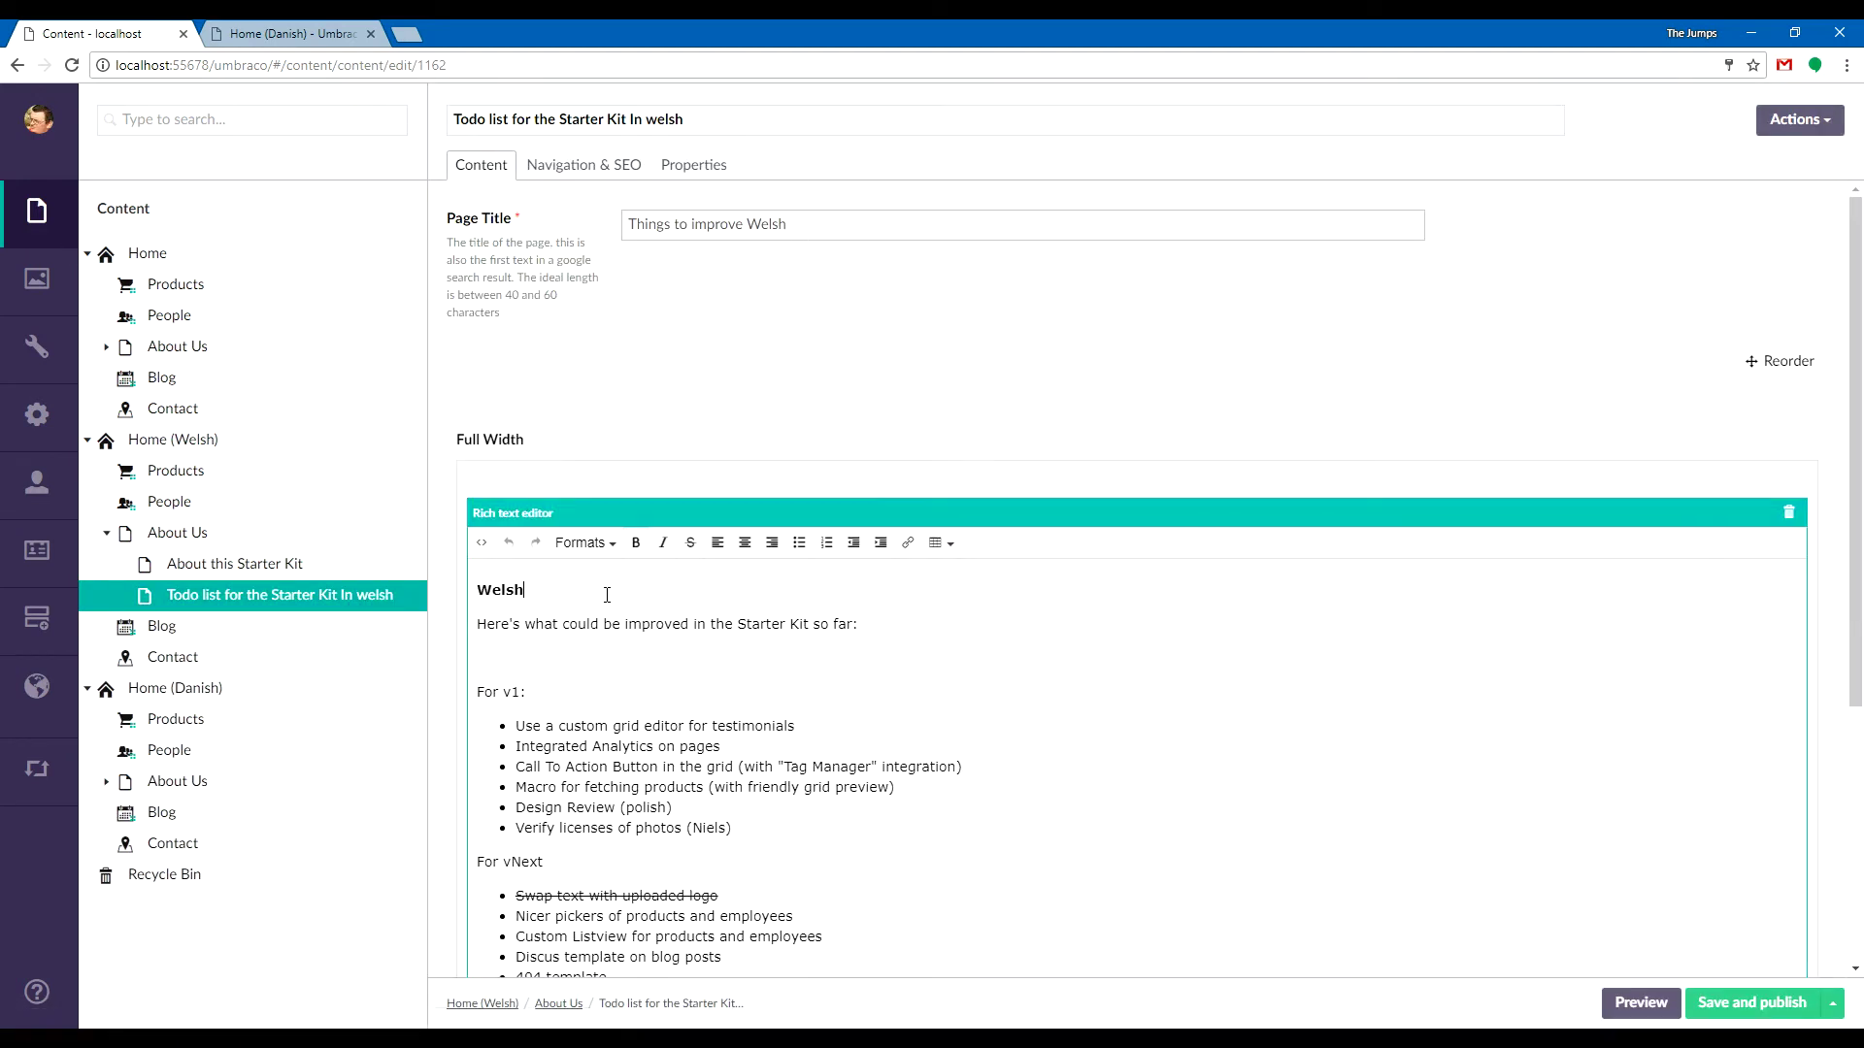
{"action": "scroll", "coordinate": [1169, 872], "scroll_direction": "down", "scroll_amount": 4}
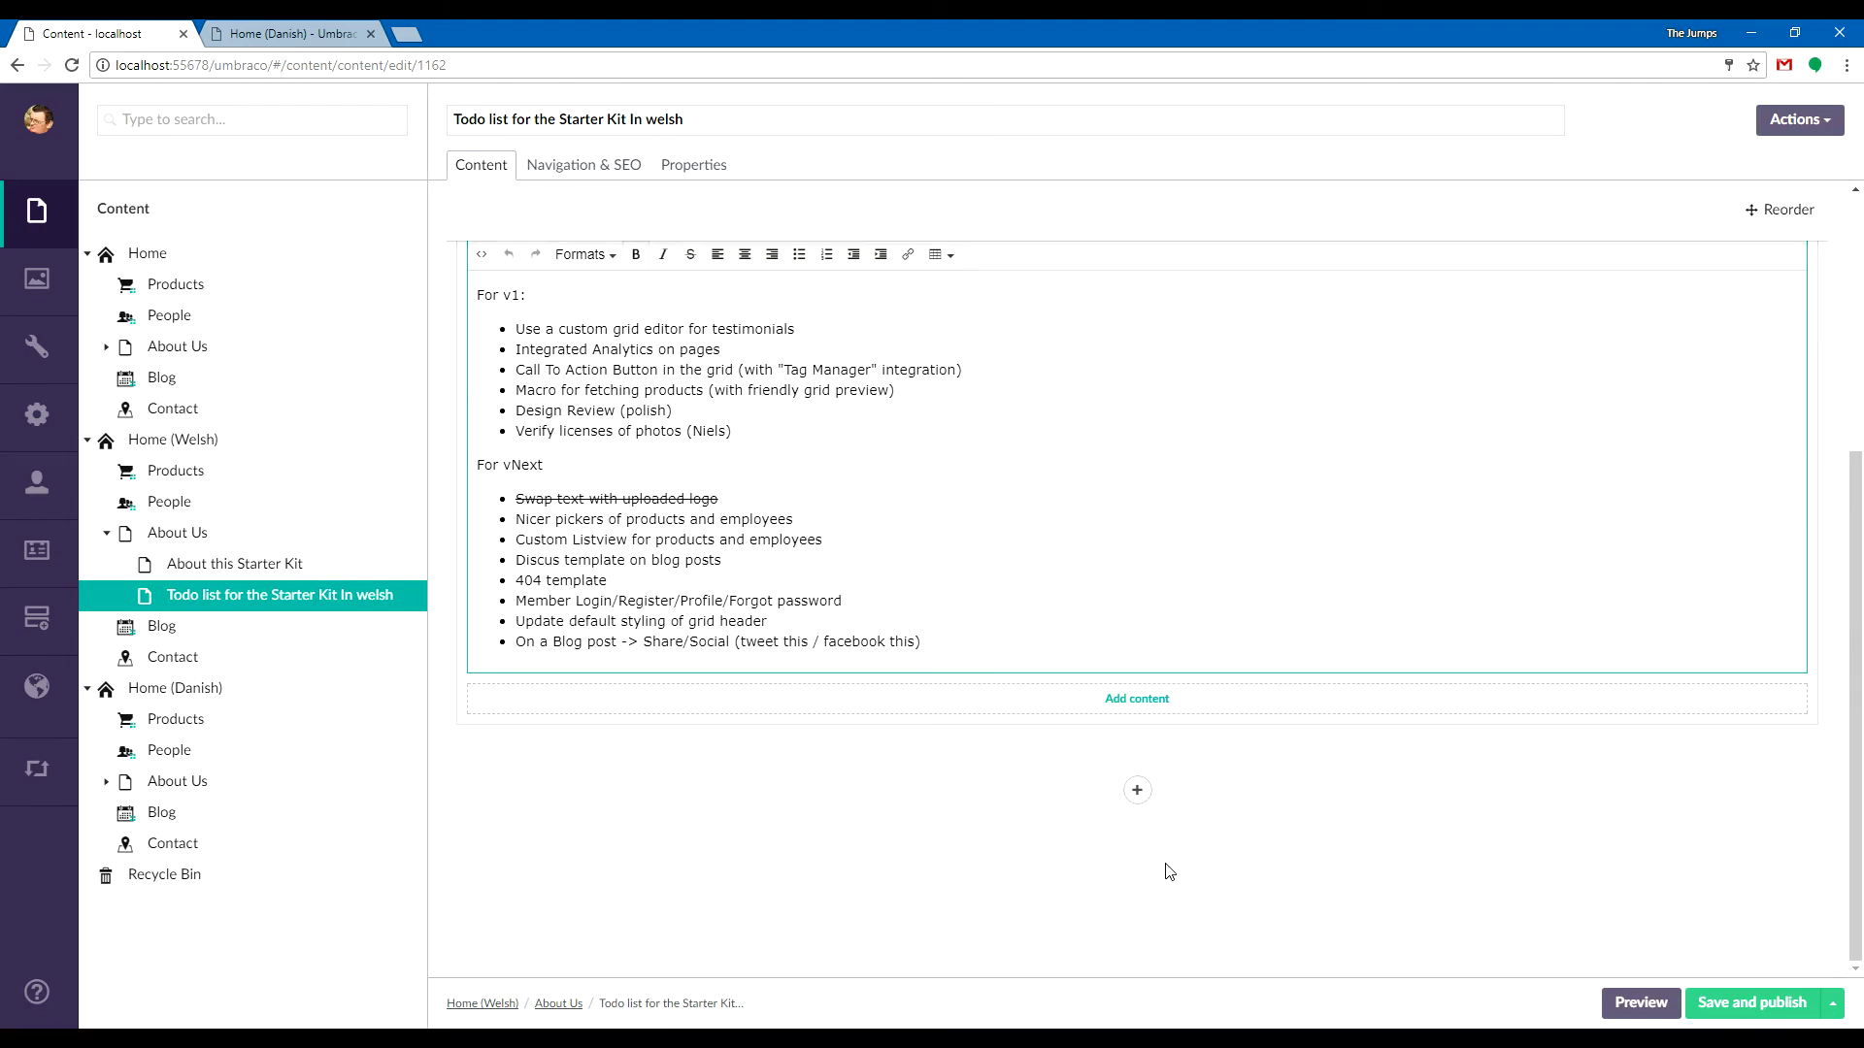
{"action": "scroll", "coordinate": [1169, 872], "scroll_direction": "up", "scroll_amount": 3}
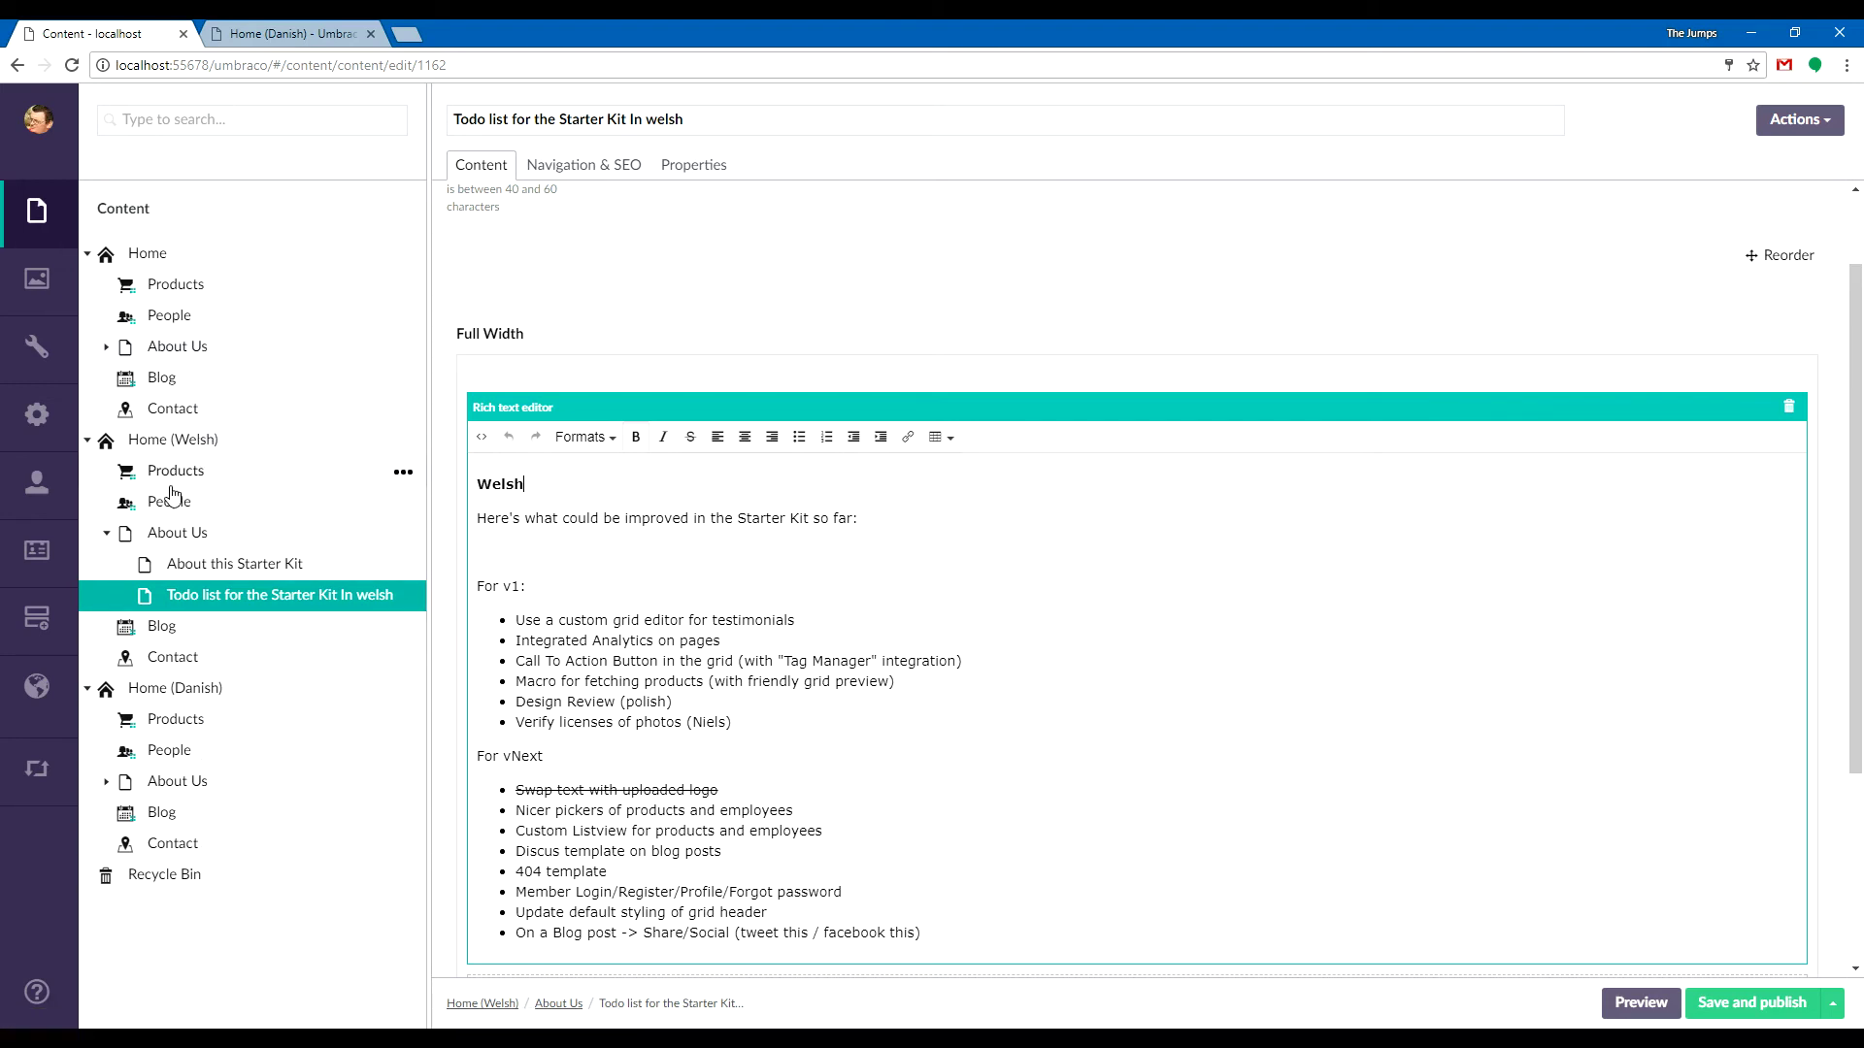
Collapse the three site trees, inspect the Send to Translate options for Home's About Us page, and cancel without sending.
{"action": "left_click", "coordinate": [88, 441]}
{"action": "left_click", "coordinate": [88, 254]}
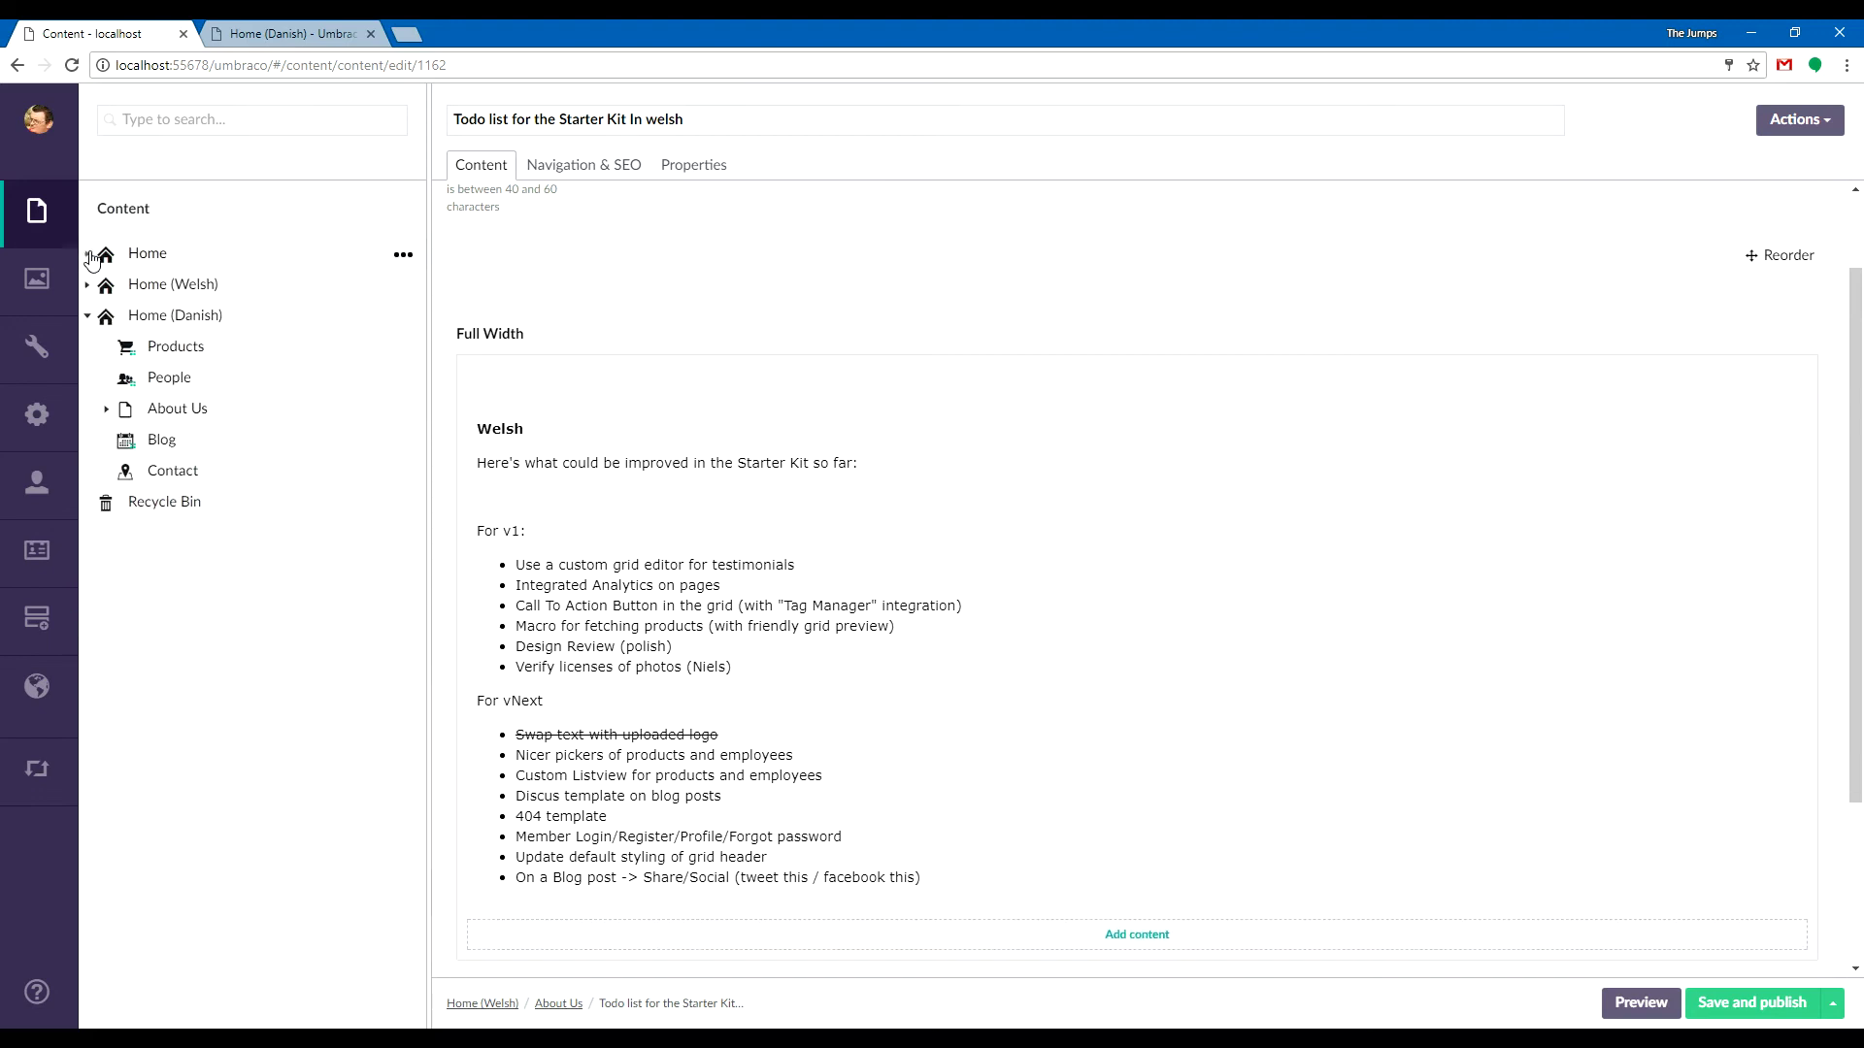
{"action": "left_click", "coordinate": [88, 315]}
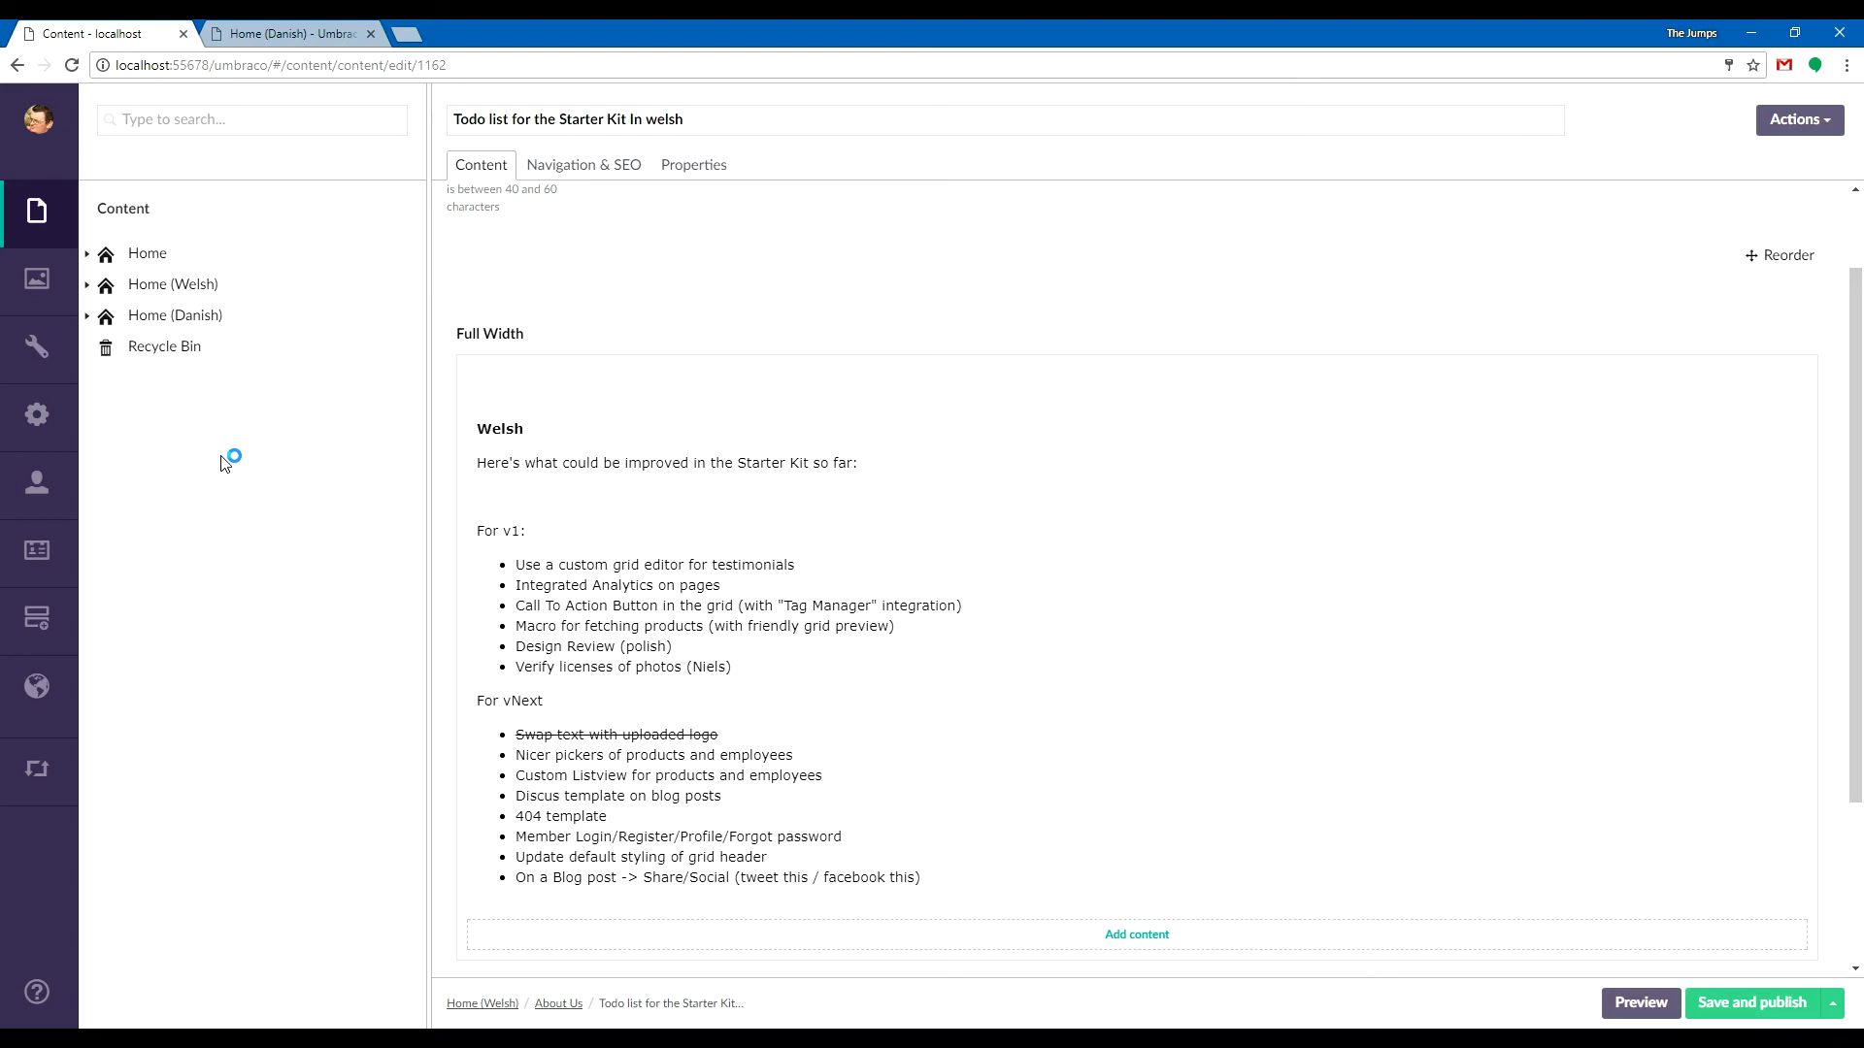
{"action": "left_click", "coordinate": [87, 254]}
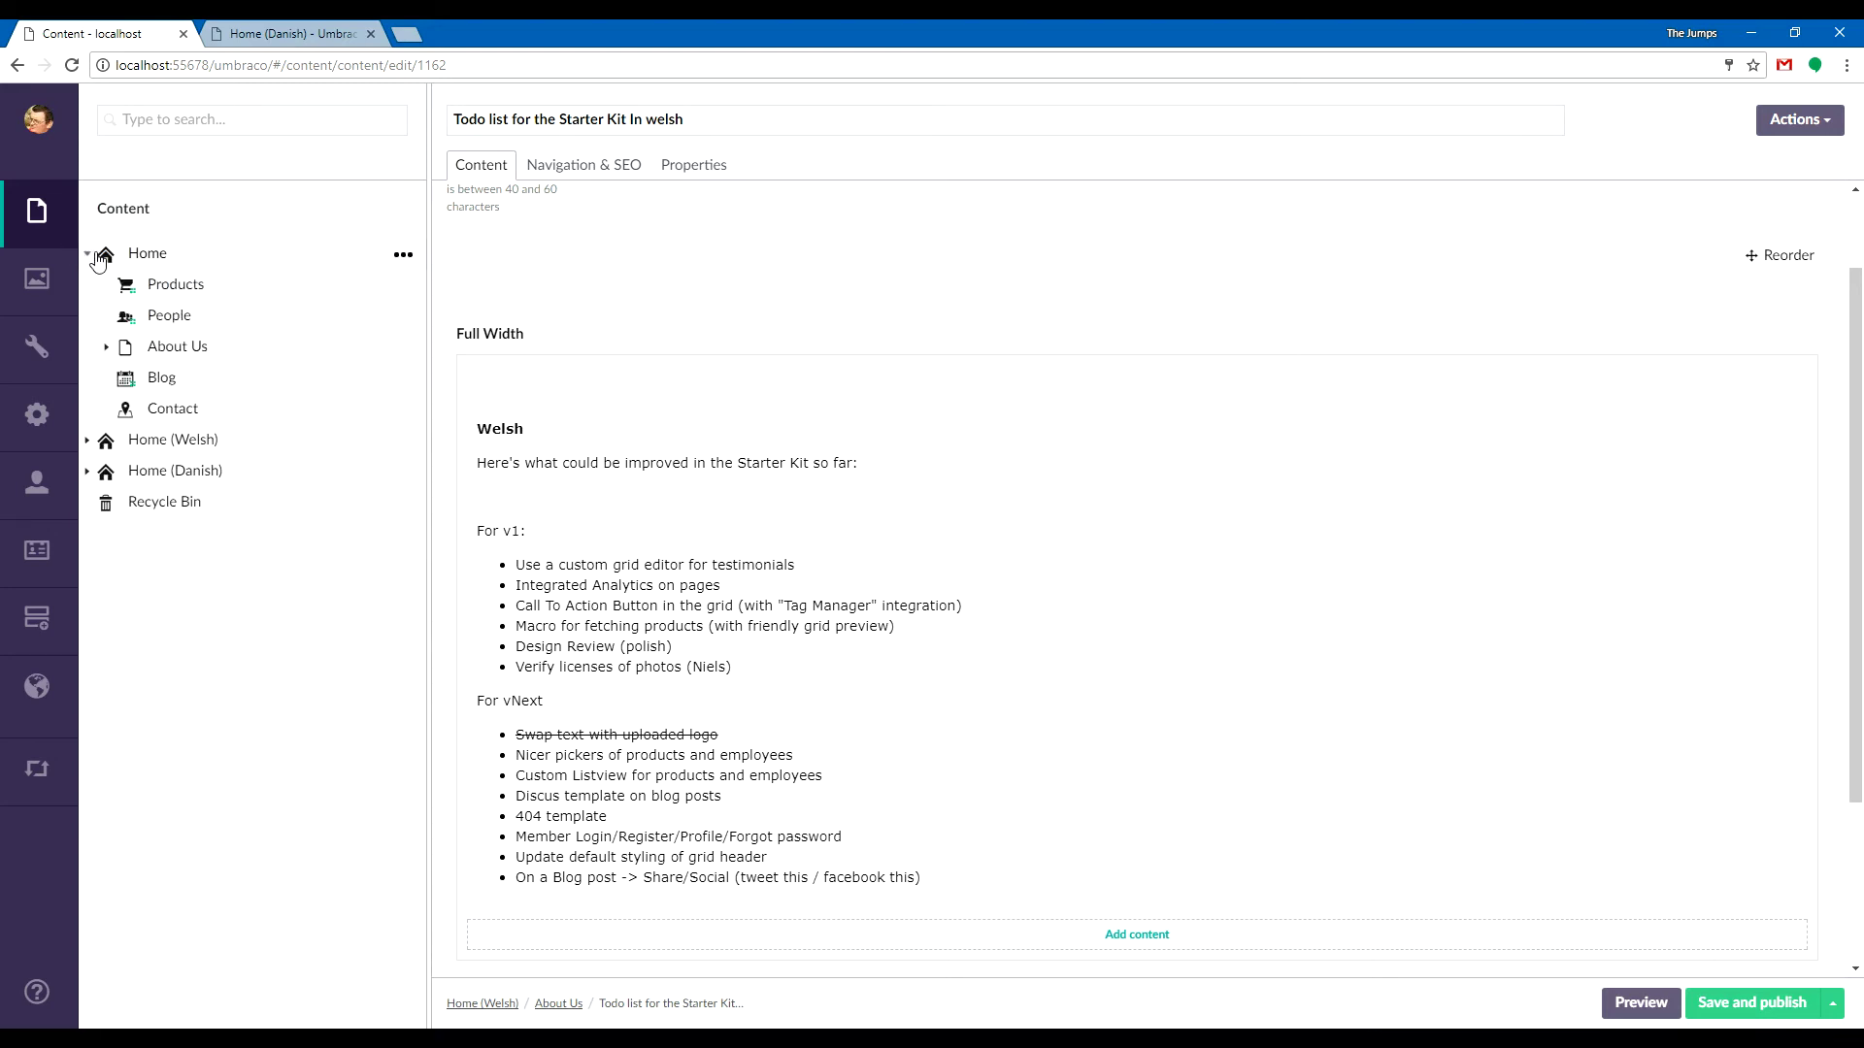
{"action": "left_click", "coordinate": [106, 347]}
{"action": "right_click", "coordinate": [209, 357]}
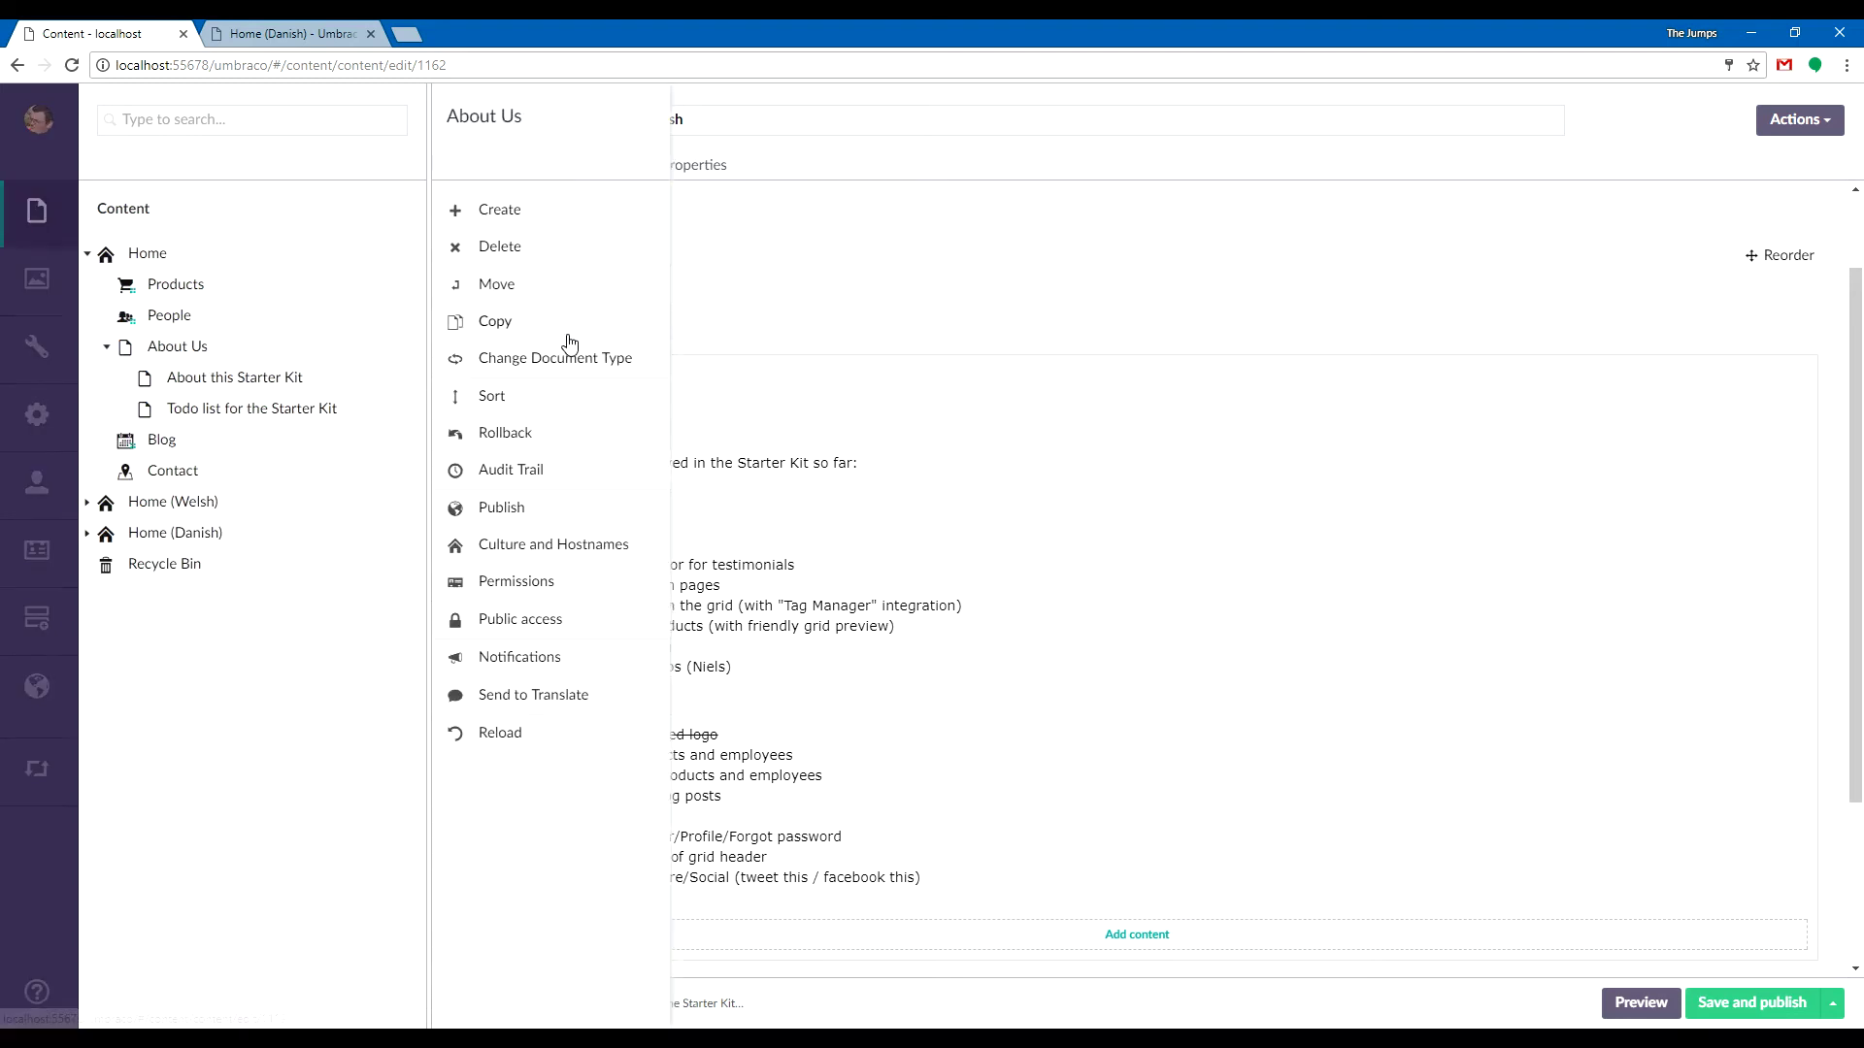
{"action": "left_click", "coordinate": [533, 696]}
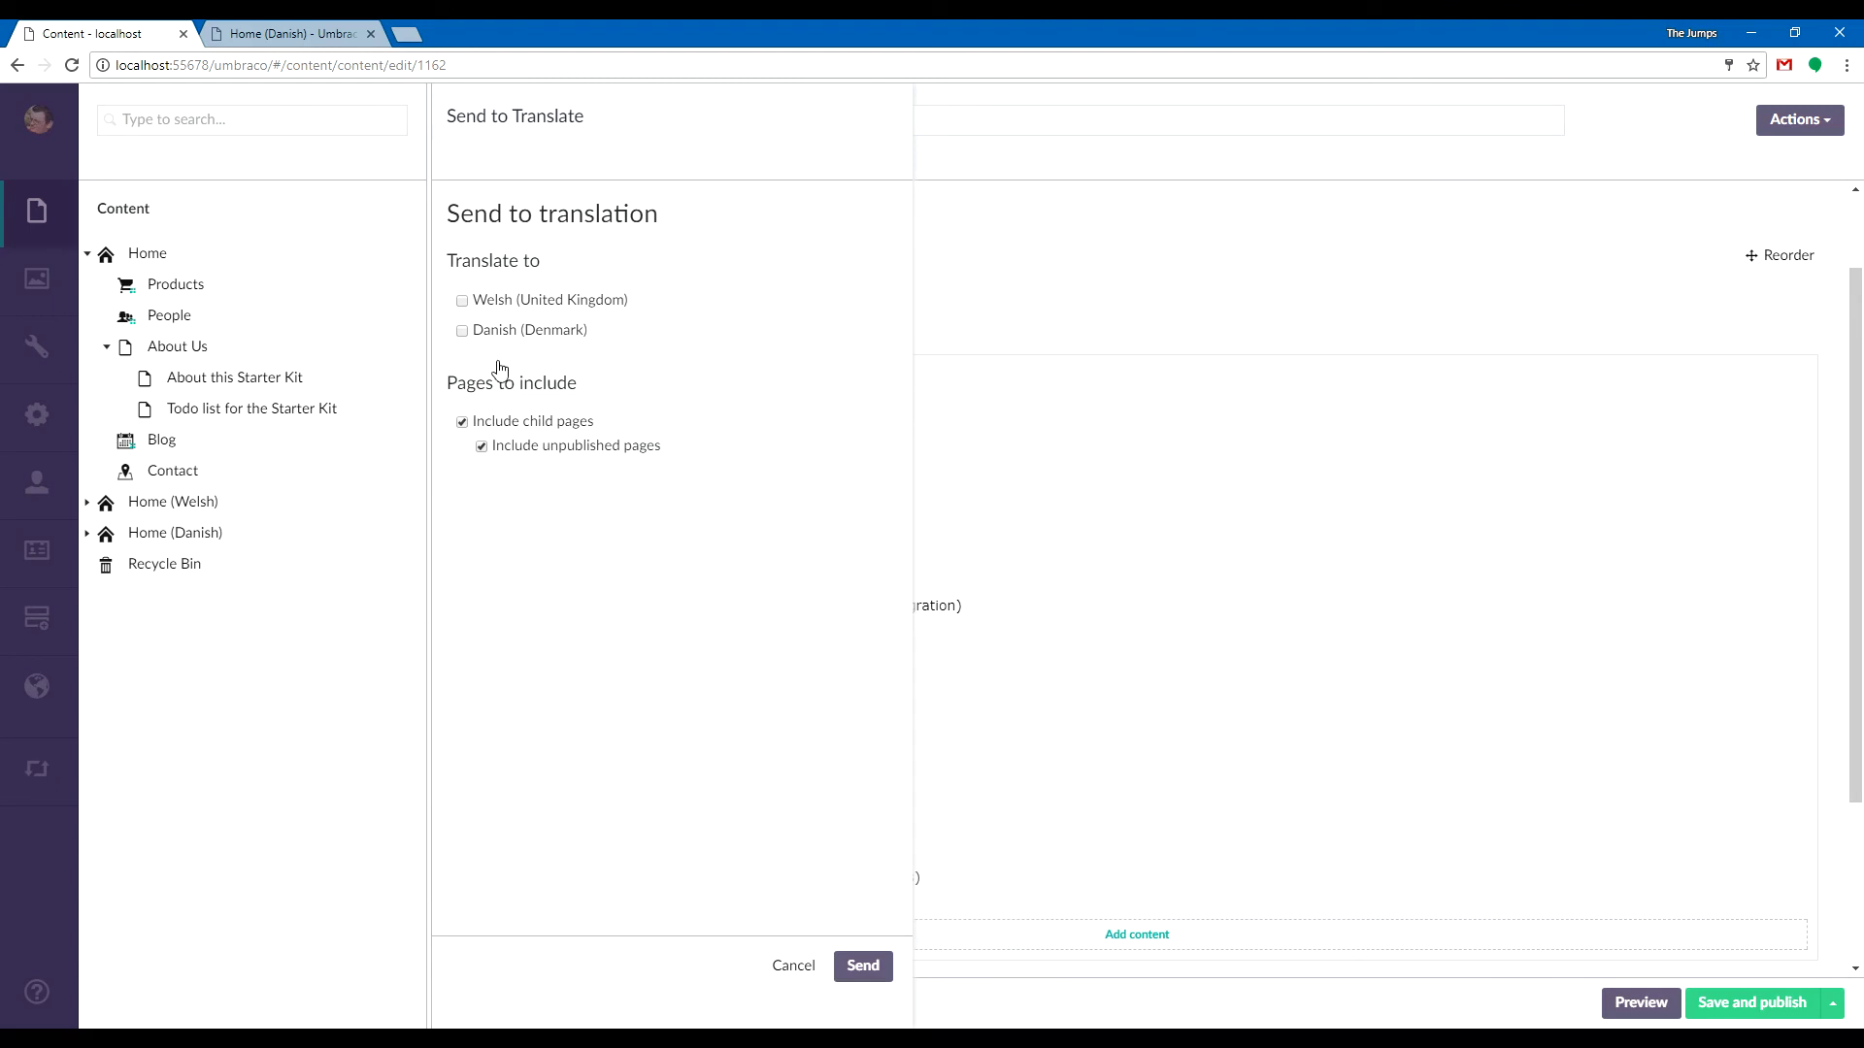
{"action": "left_click", "coordinate": [794, 966]}
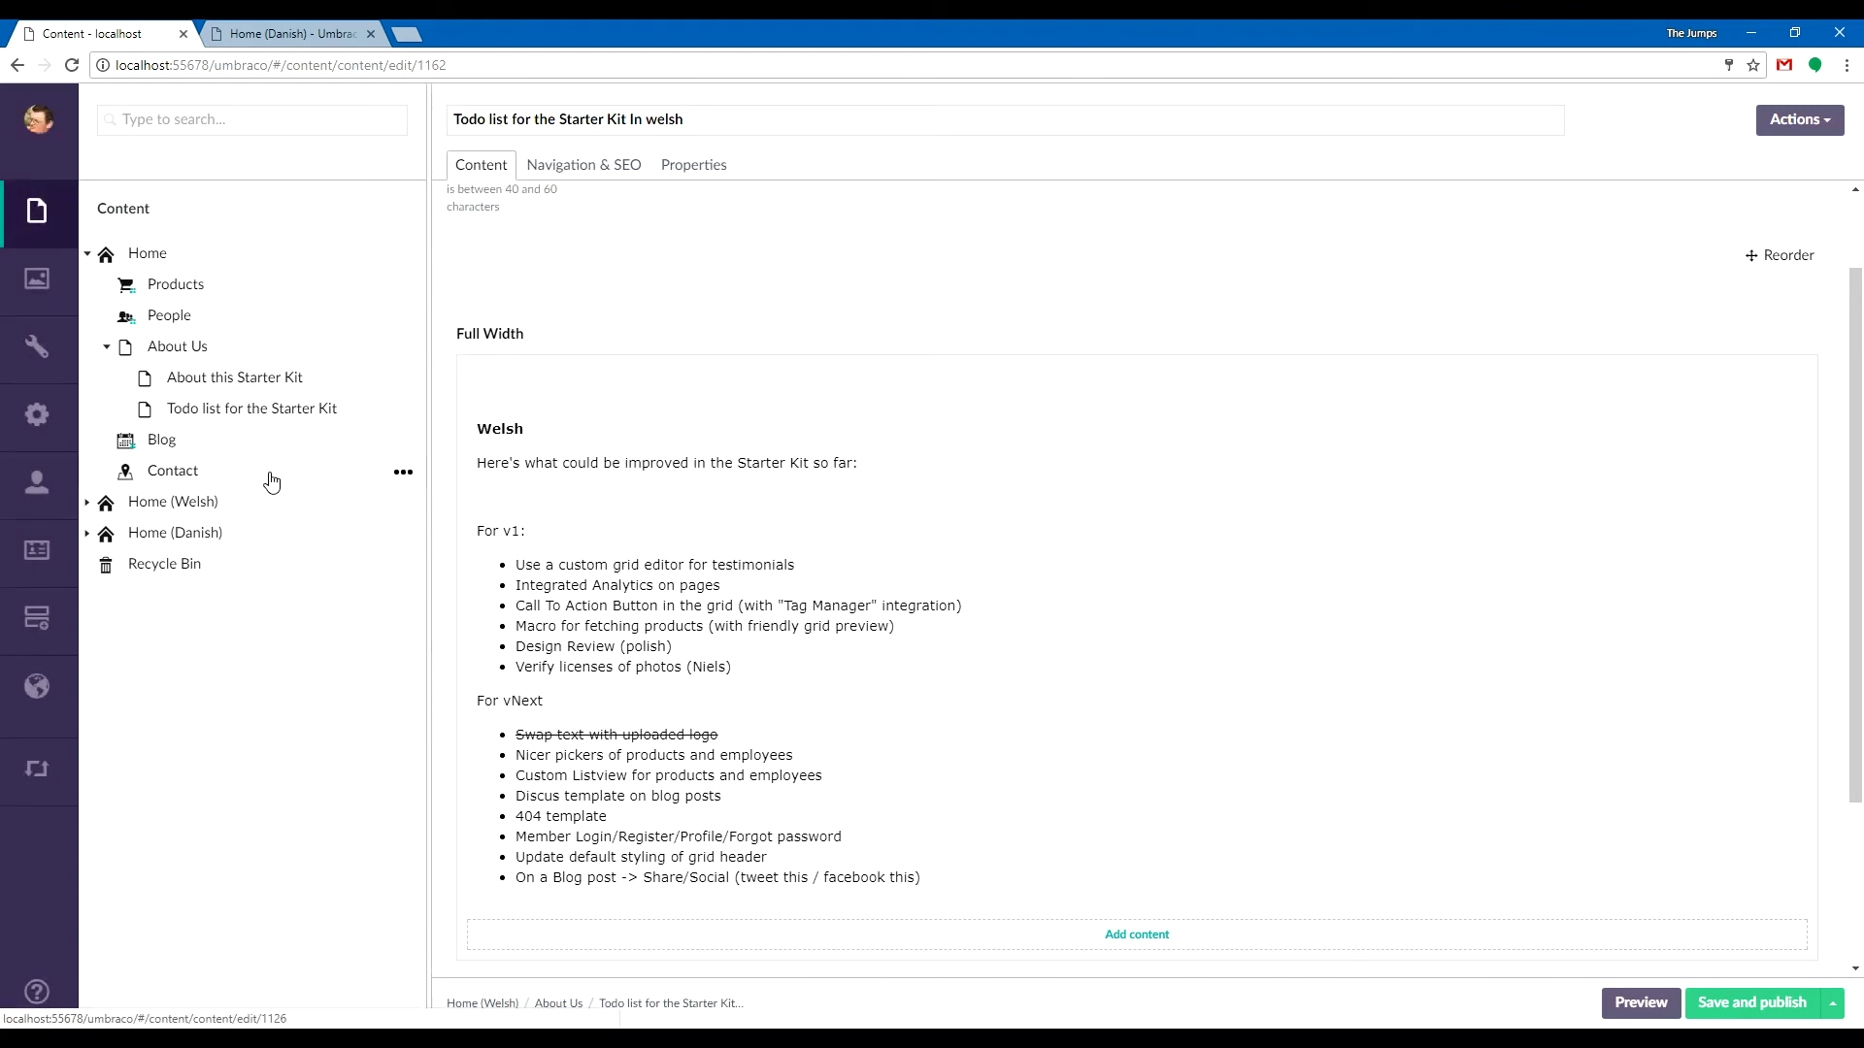
Check Translation Manager for pending translations.
{"action": "scroll", "coordinate": [481, 325], "scroll_direction": "up", "scroll_amount": 2}
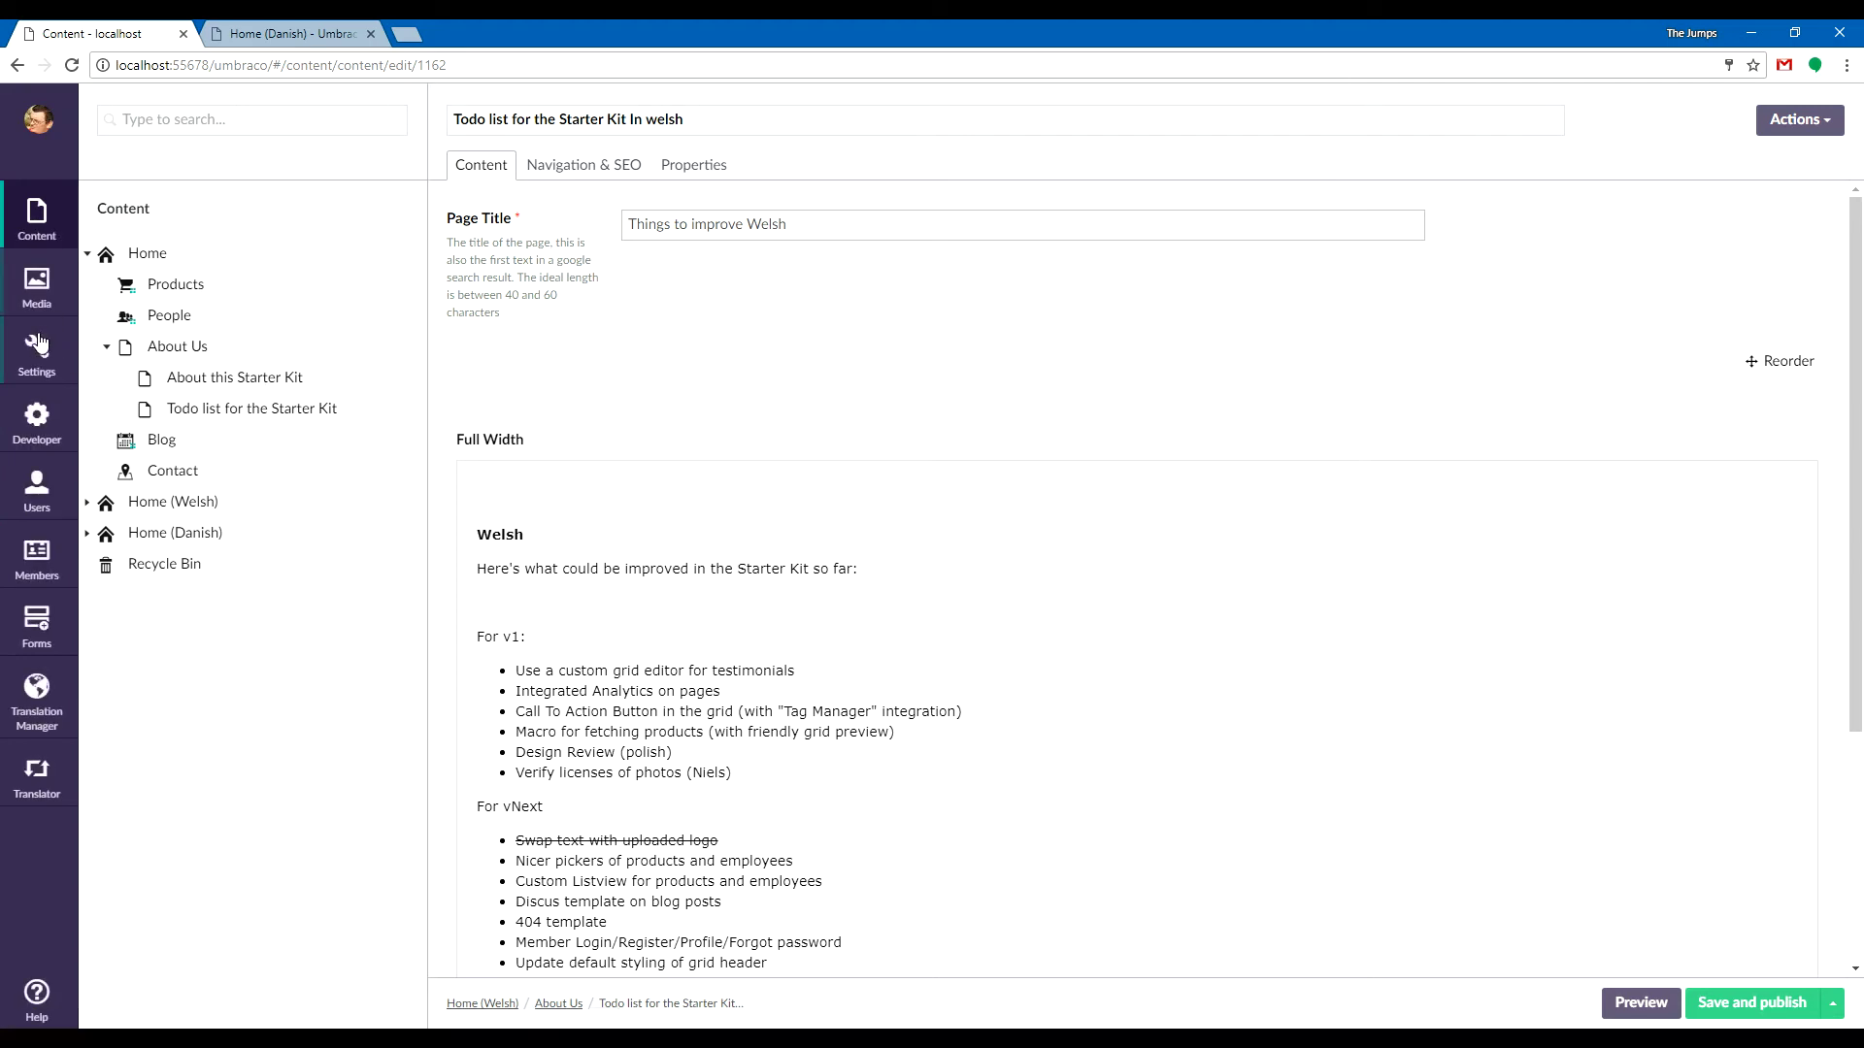
{"action": "left_click", "coordinate": [37, 714]}
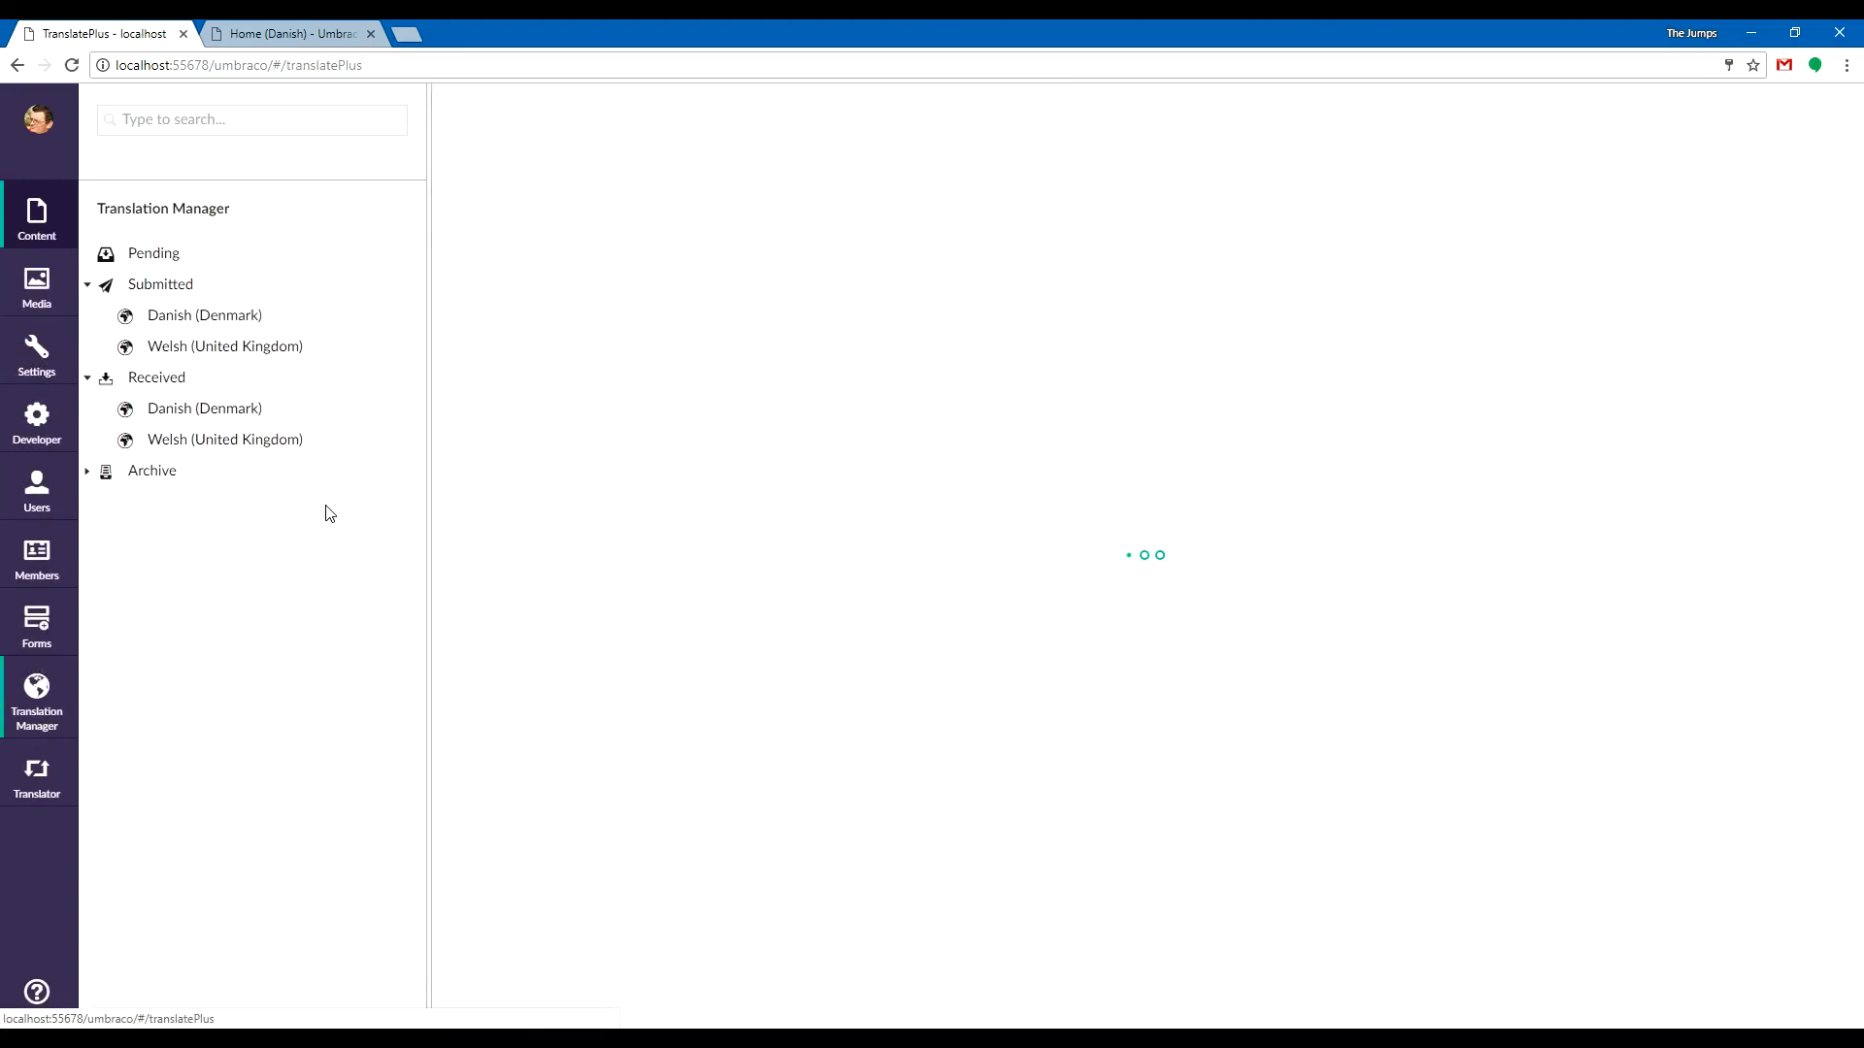
{"action": "left_click", "coordinate": [156, 258]}
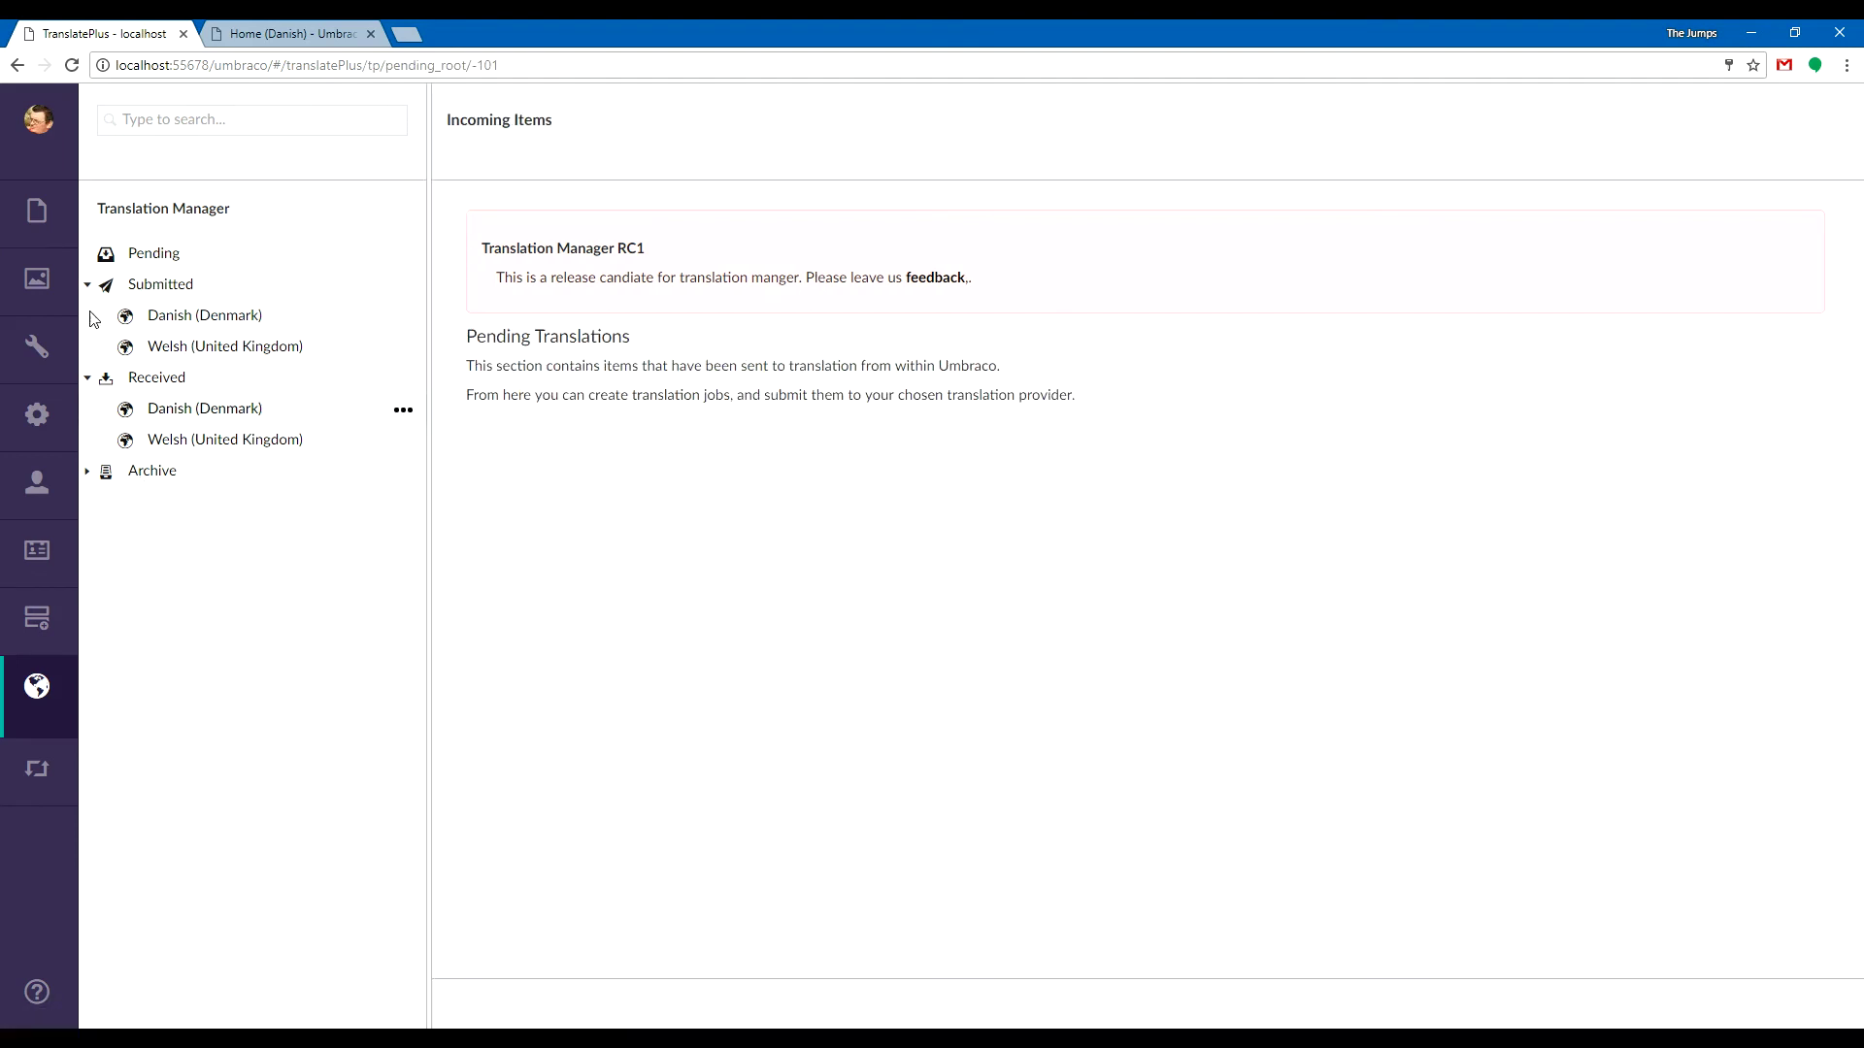
Set the page title of Home's "About this Starter Kit" page to "This page is about the starter kit", then save and publish it.
{"action": "left_click", "coordinate": [37, 218]}
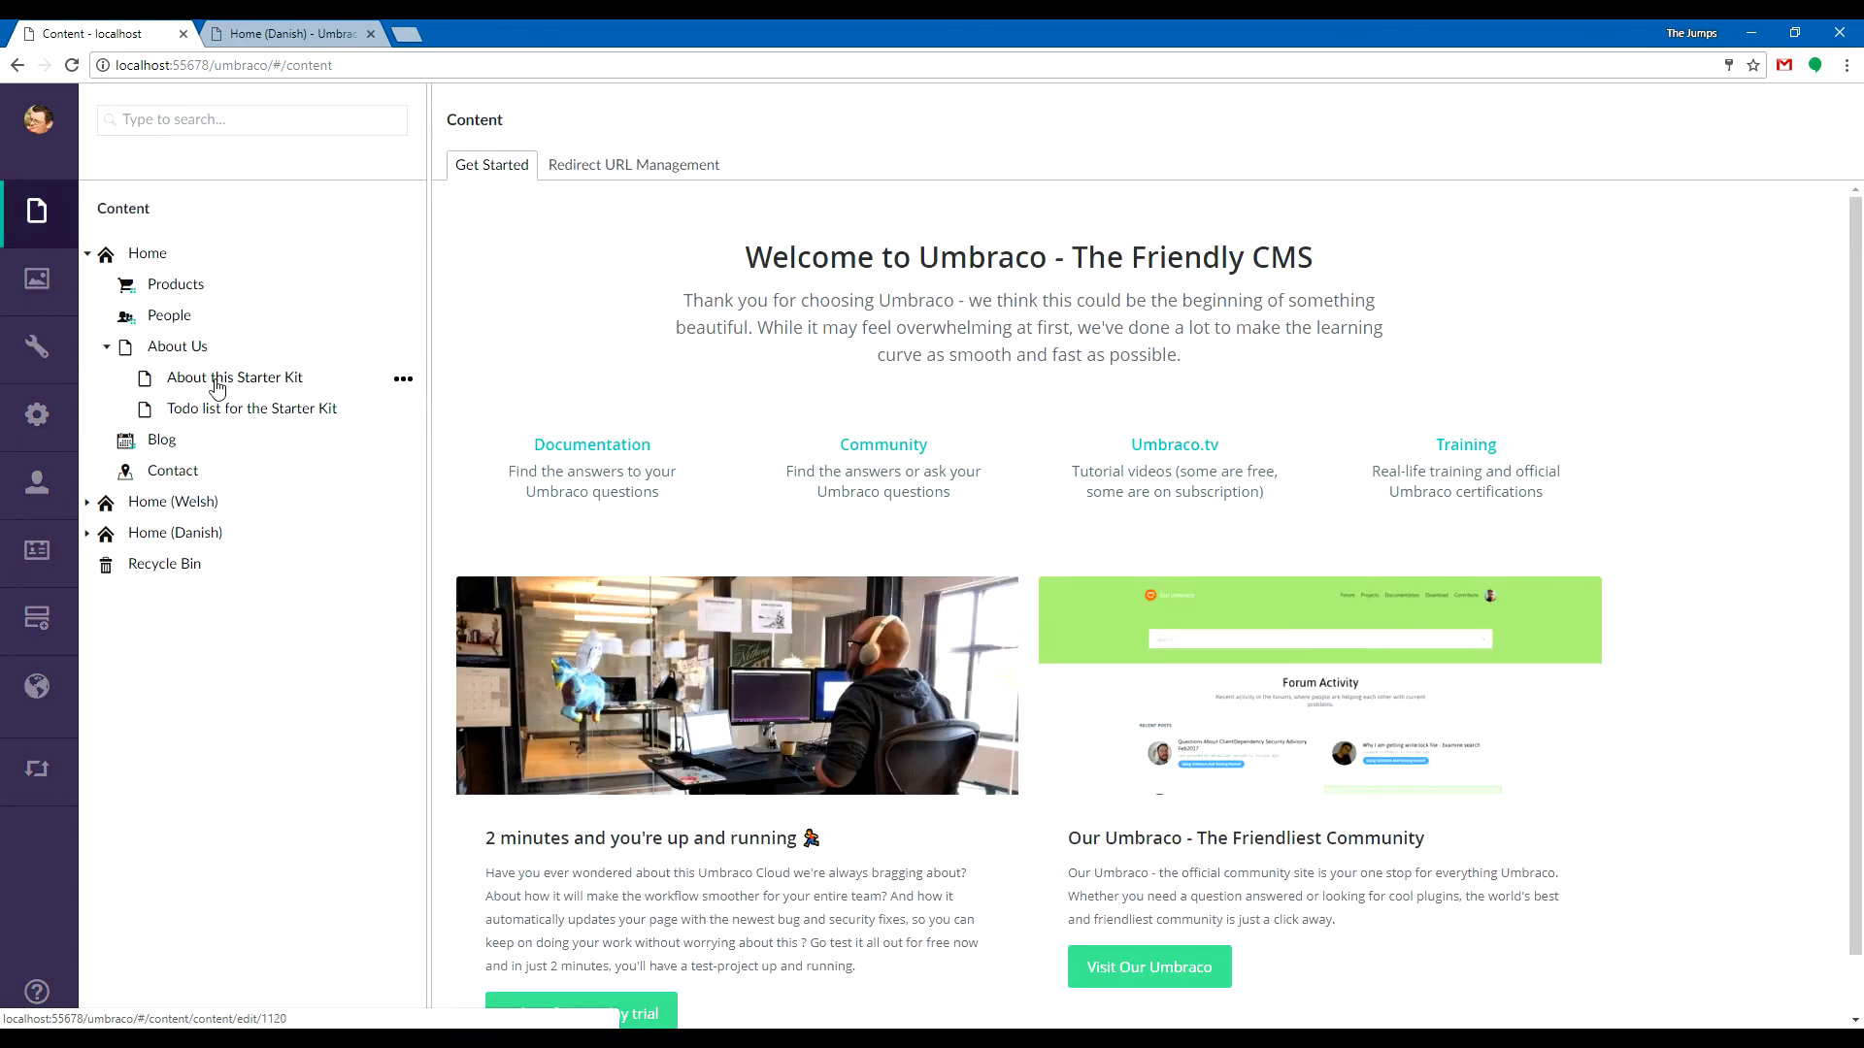
{"action": "left_click", "coordinate": [218, 383]}
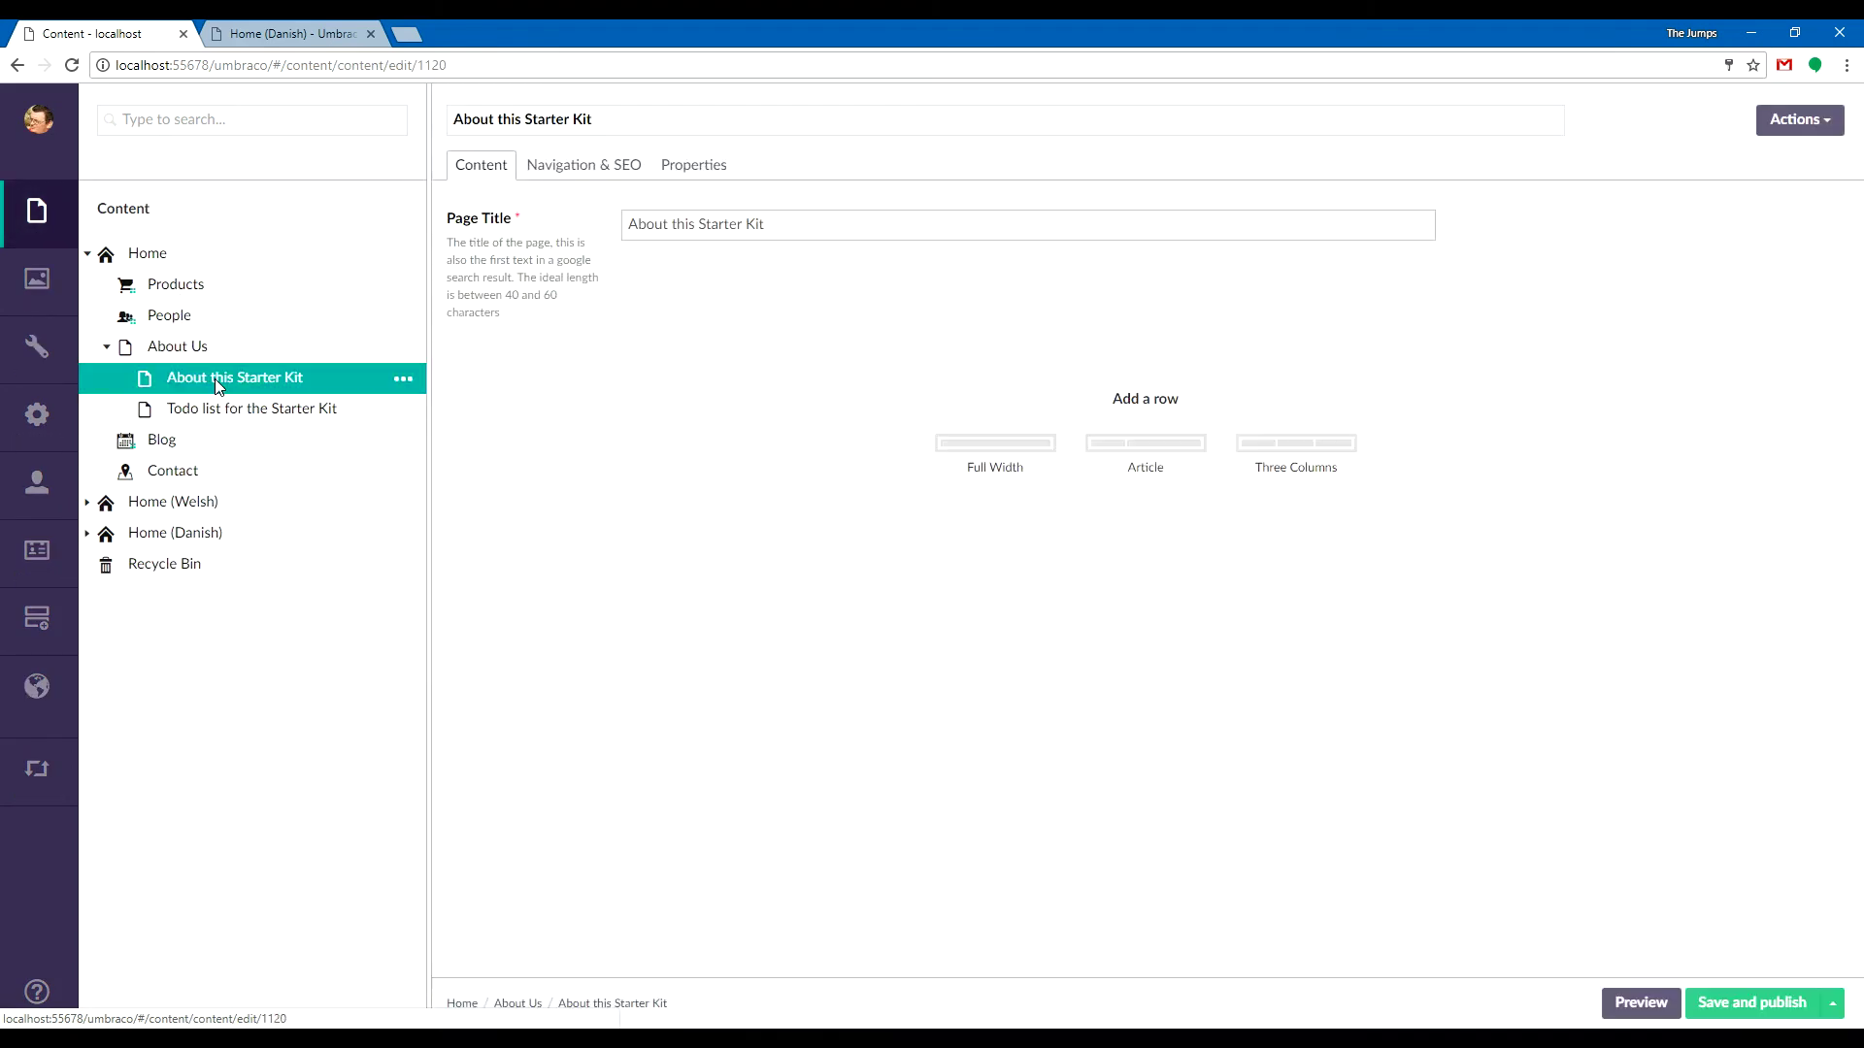
{"action": "triple_click", "coordinate": [828, 223]}
{"action": "type", "text": "This page is a"}
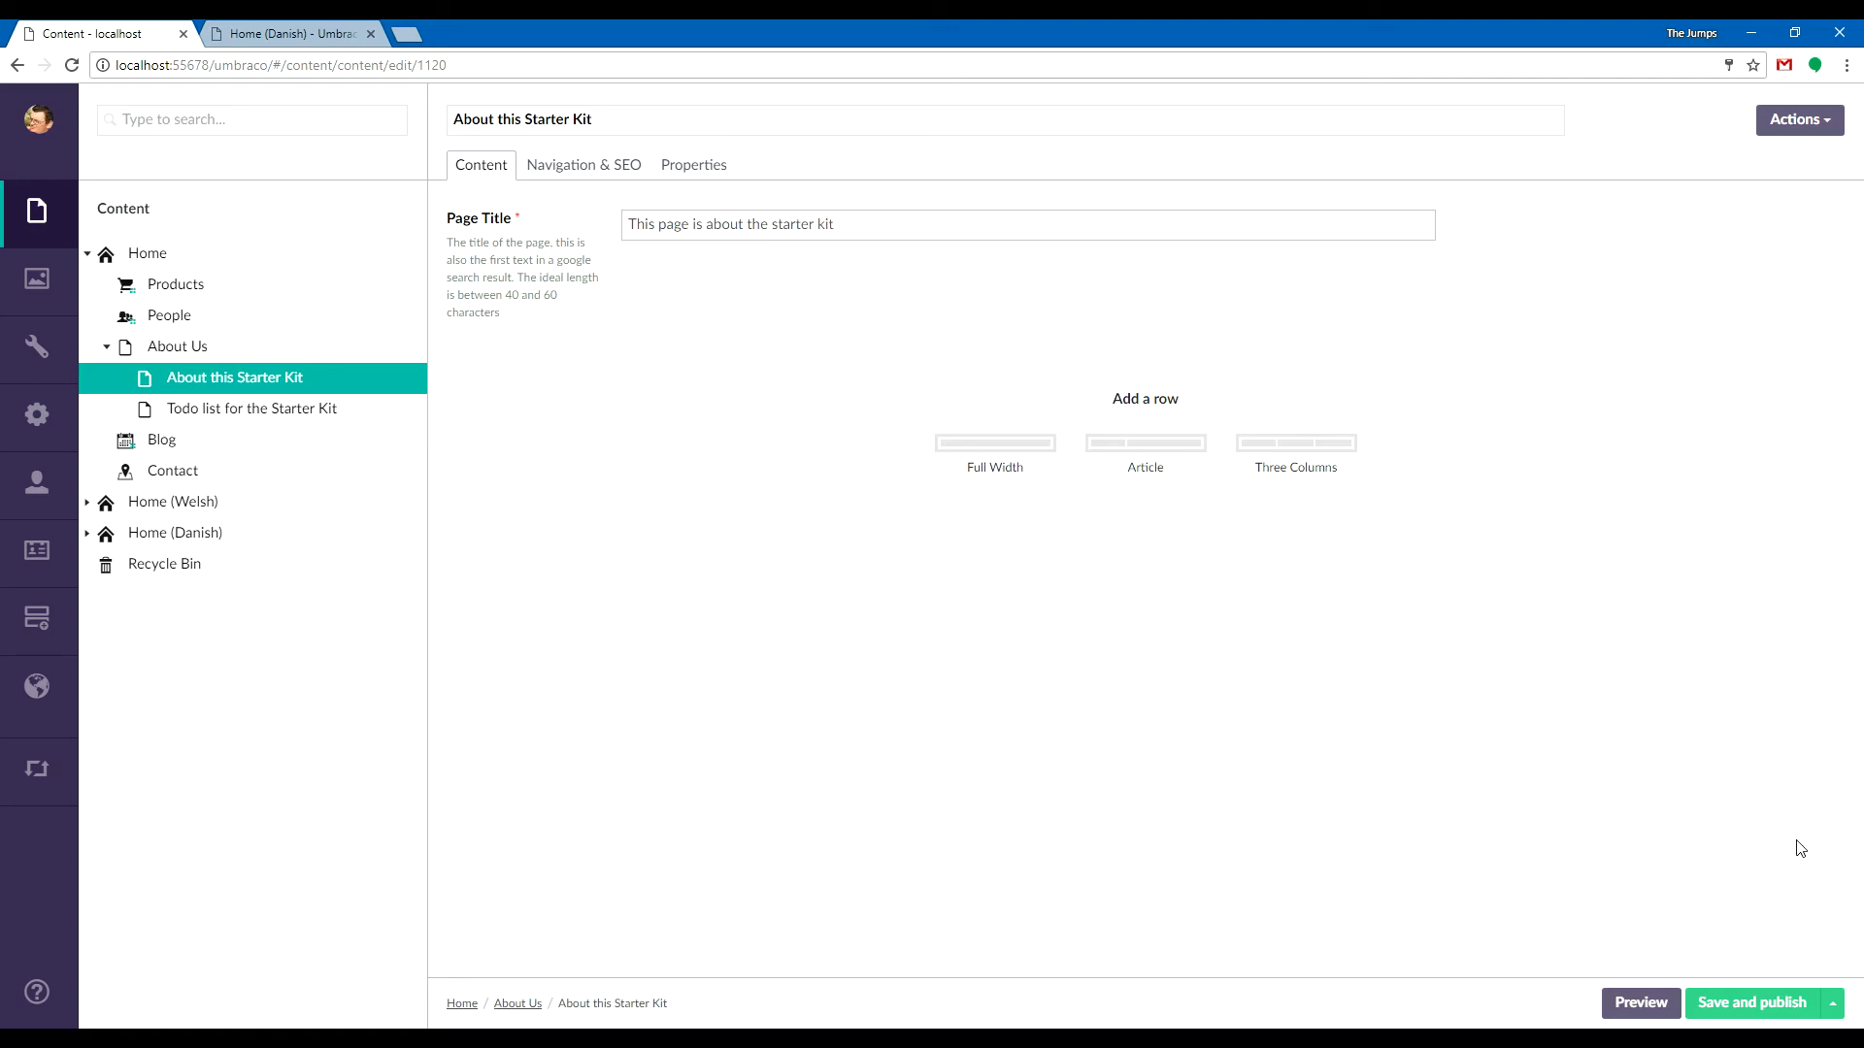
{"action": "left_click", "coordinate": [1765, 1006]}
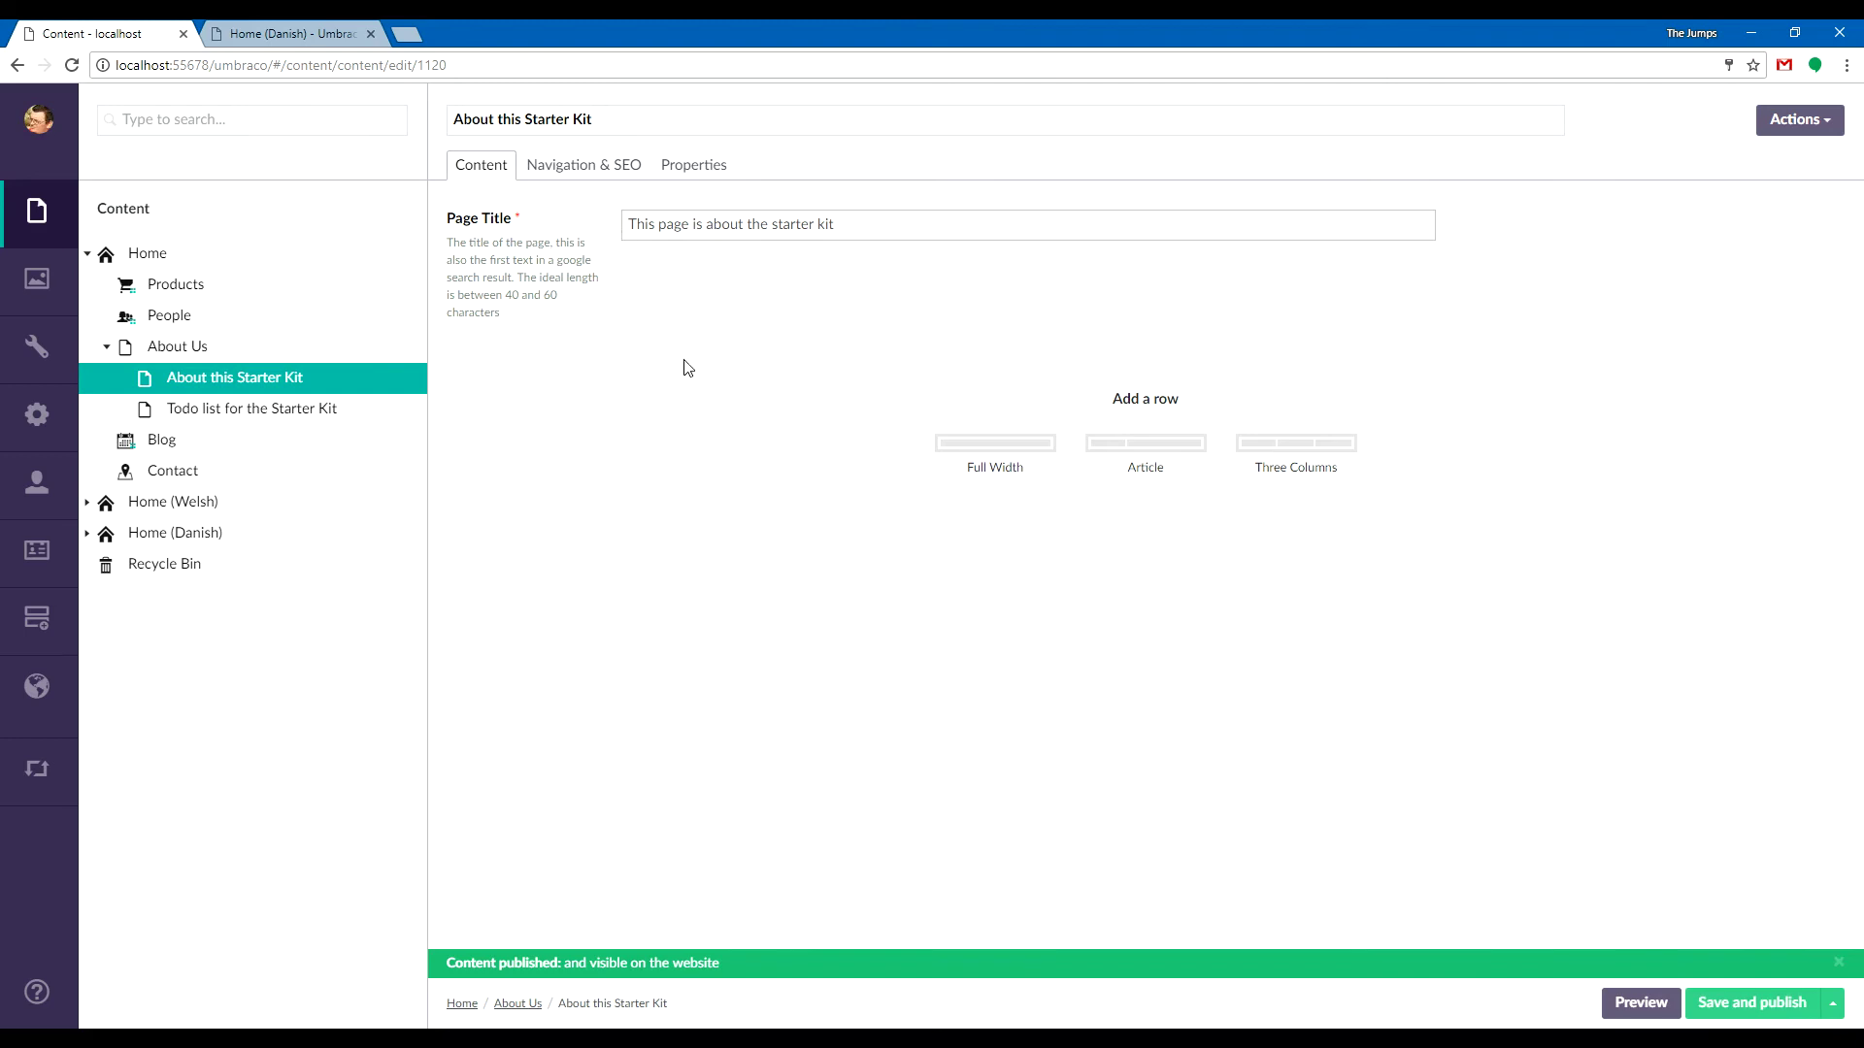
Return to Translation Manager and reload the pending translations.
{"action": "left_click", "coordinate": [47, 687]}
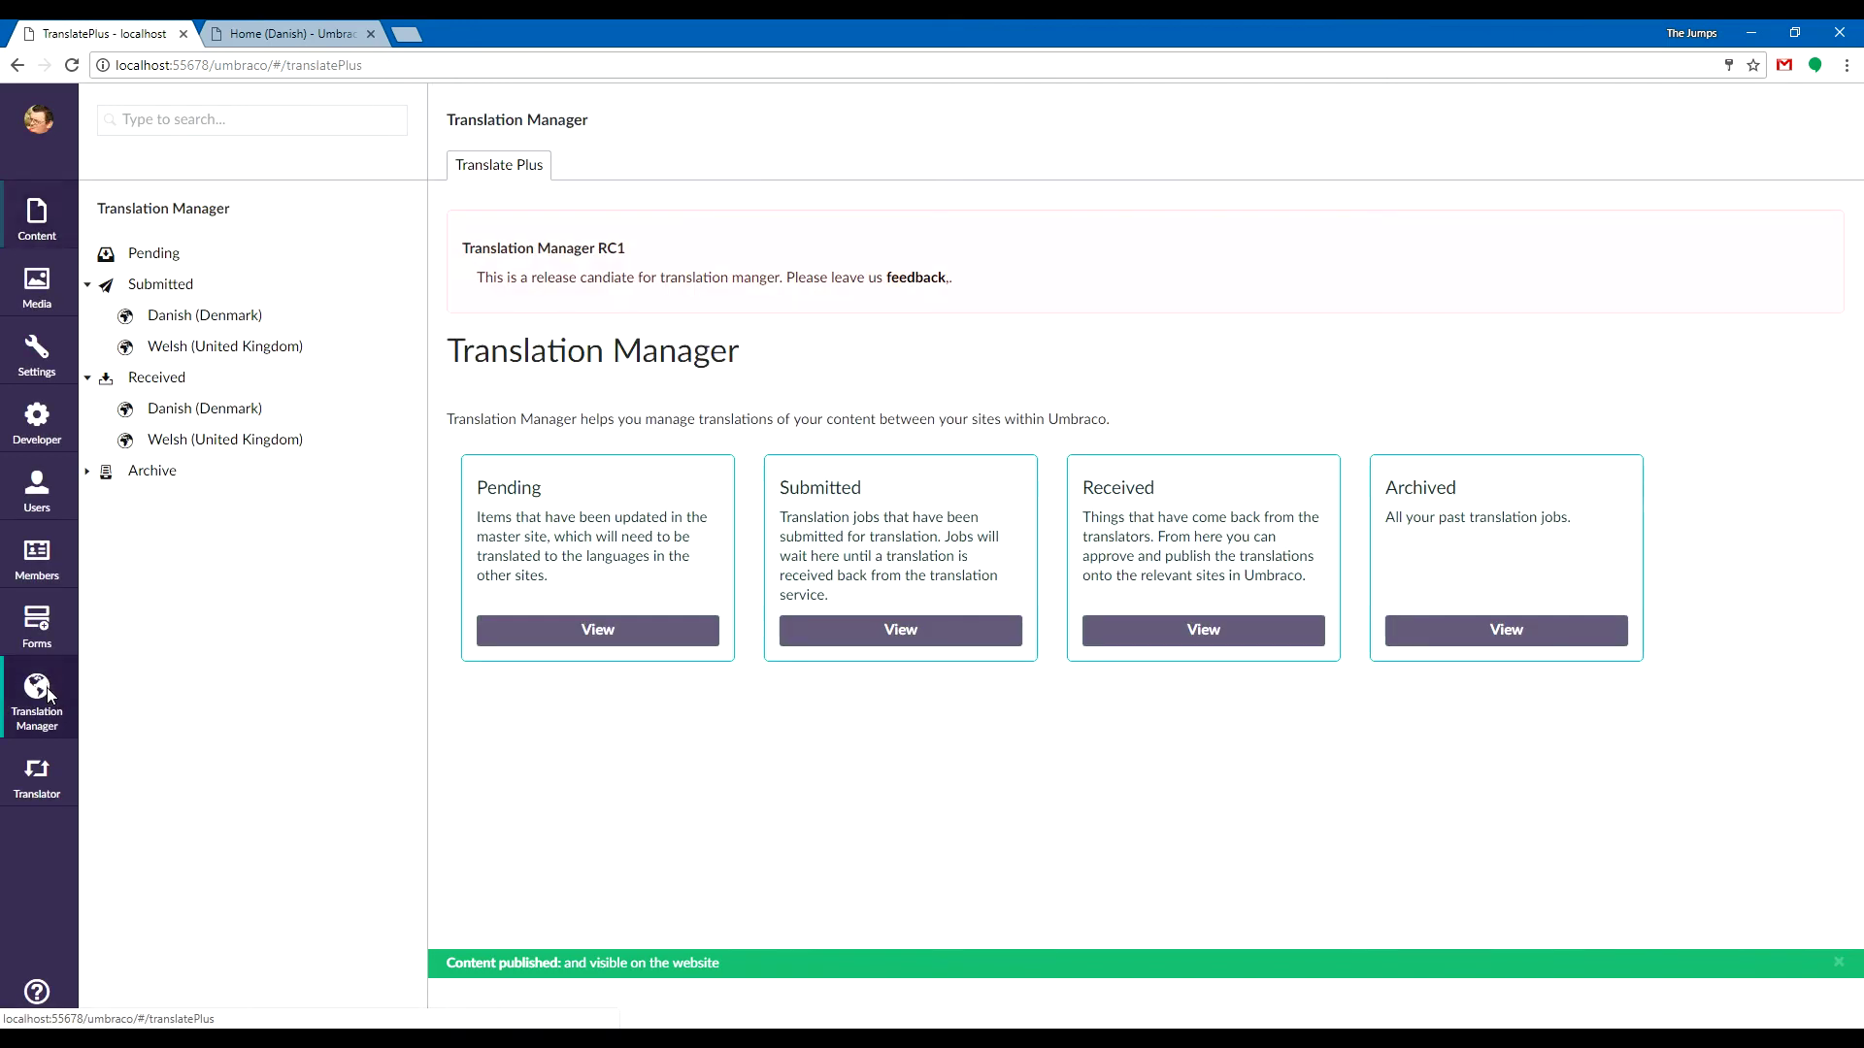
{"action": "left_click", "coordinate": [156, 256]}
{"action": "right_click", "coordinate": [158, 258]}
{"action": "left_click", "coordinate": [547, 215]}
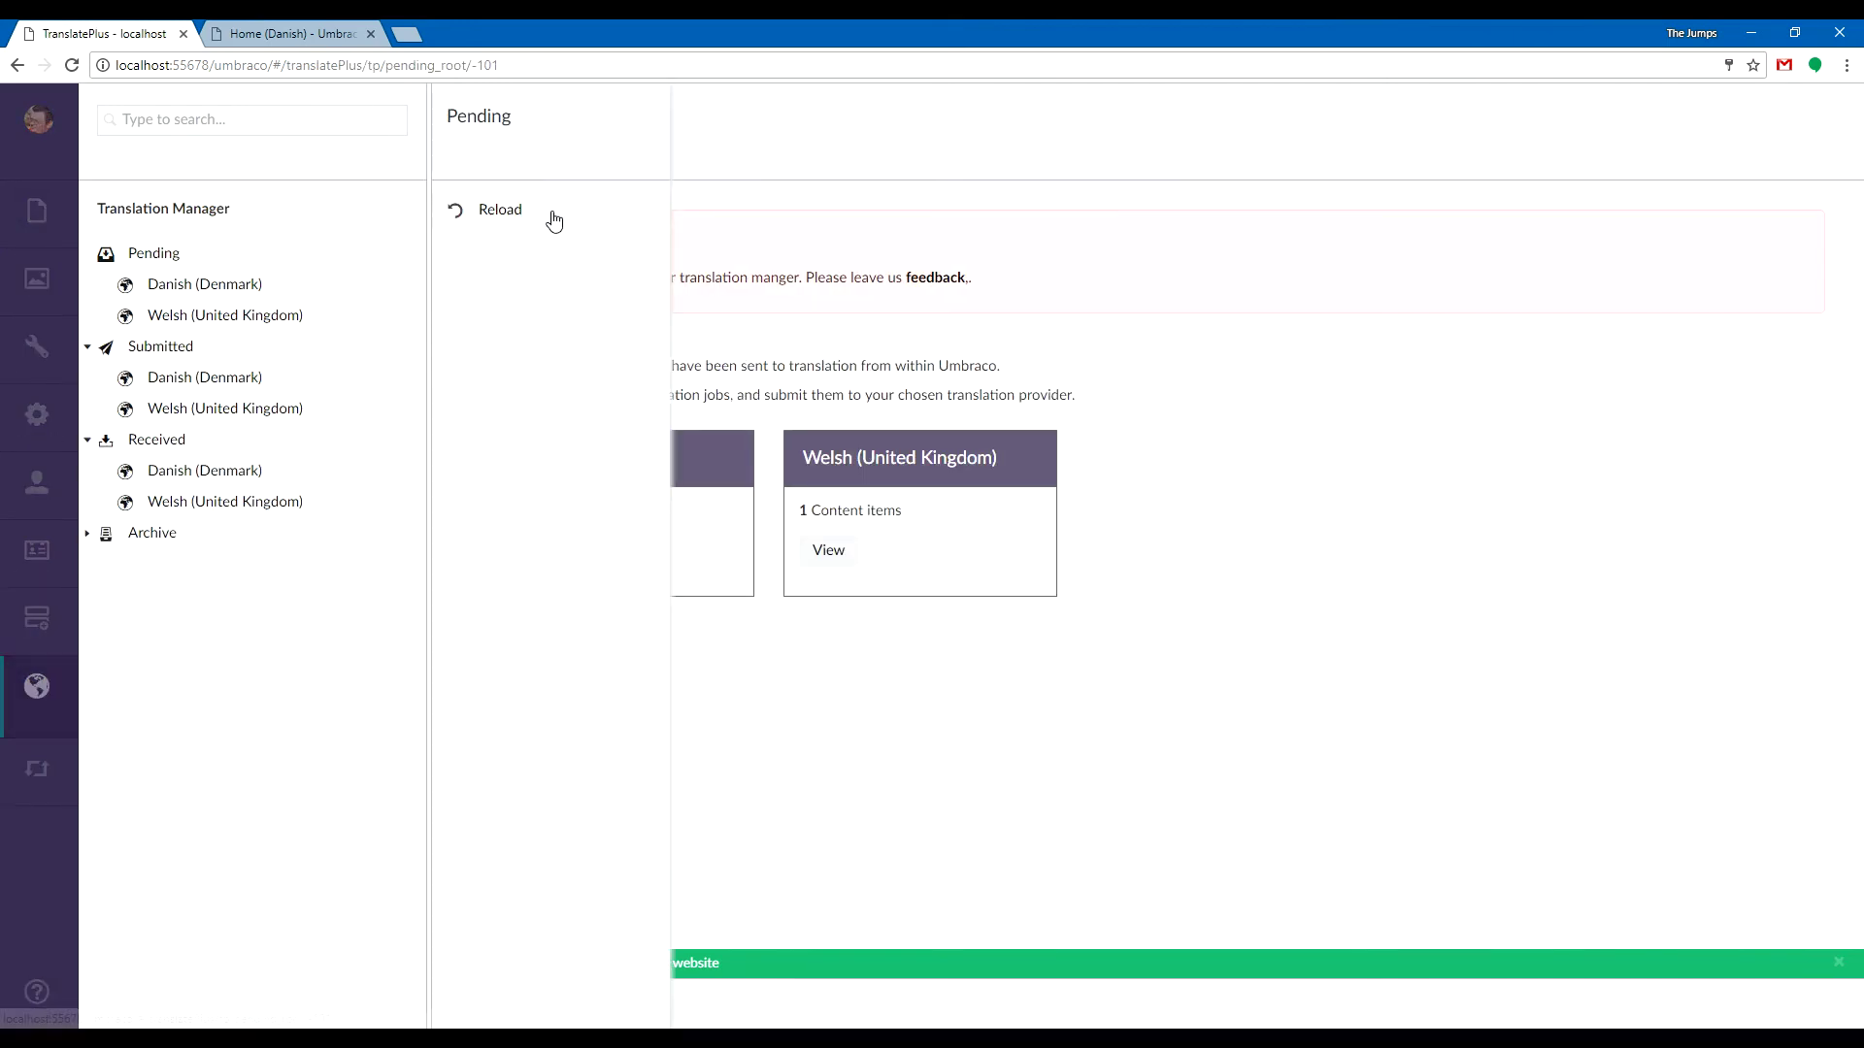
Compare the source and target pageTitle of the pending Danish (Denmark) item "About this Starter Kit", then return to the pending Danish list.
{"action": "left_click", "coordinate": [216, 282]}
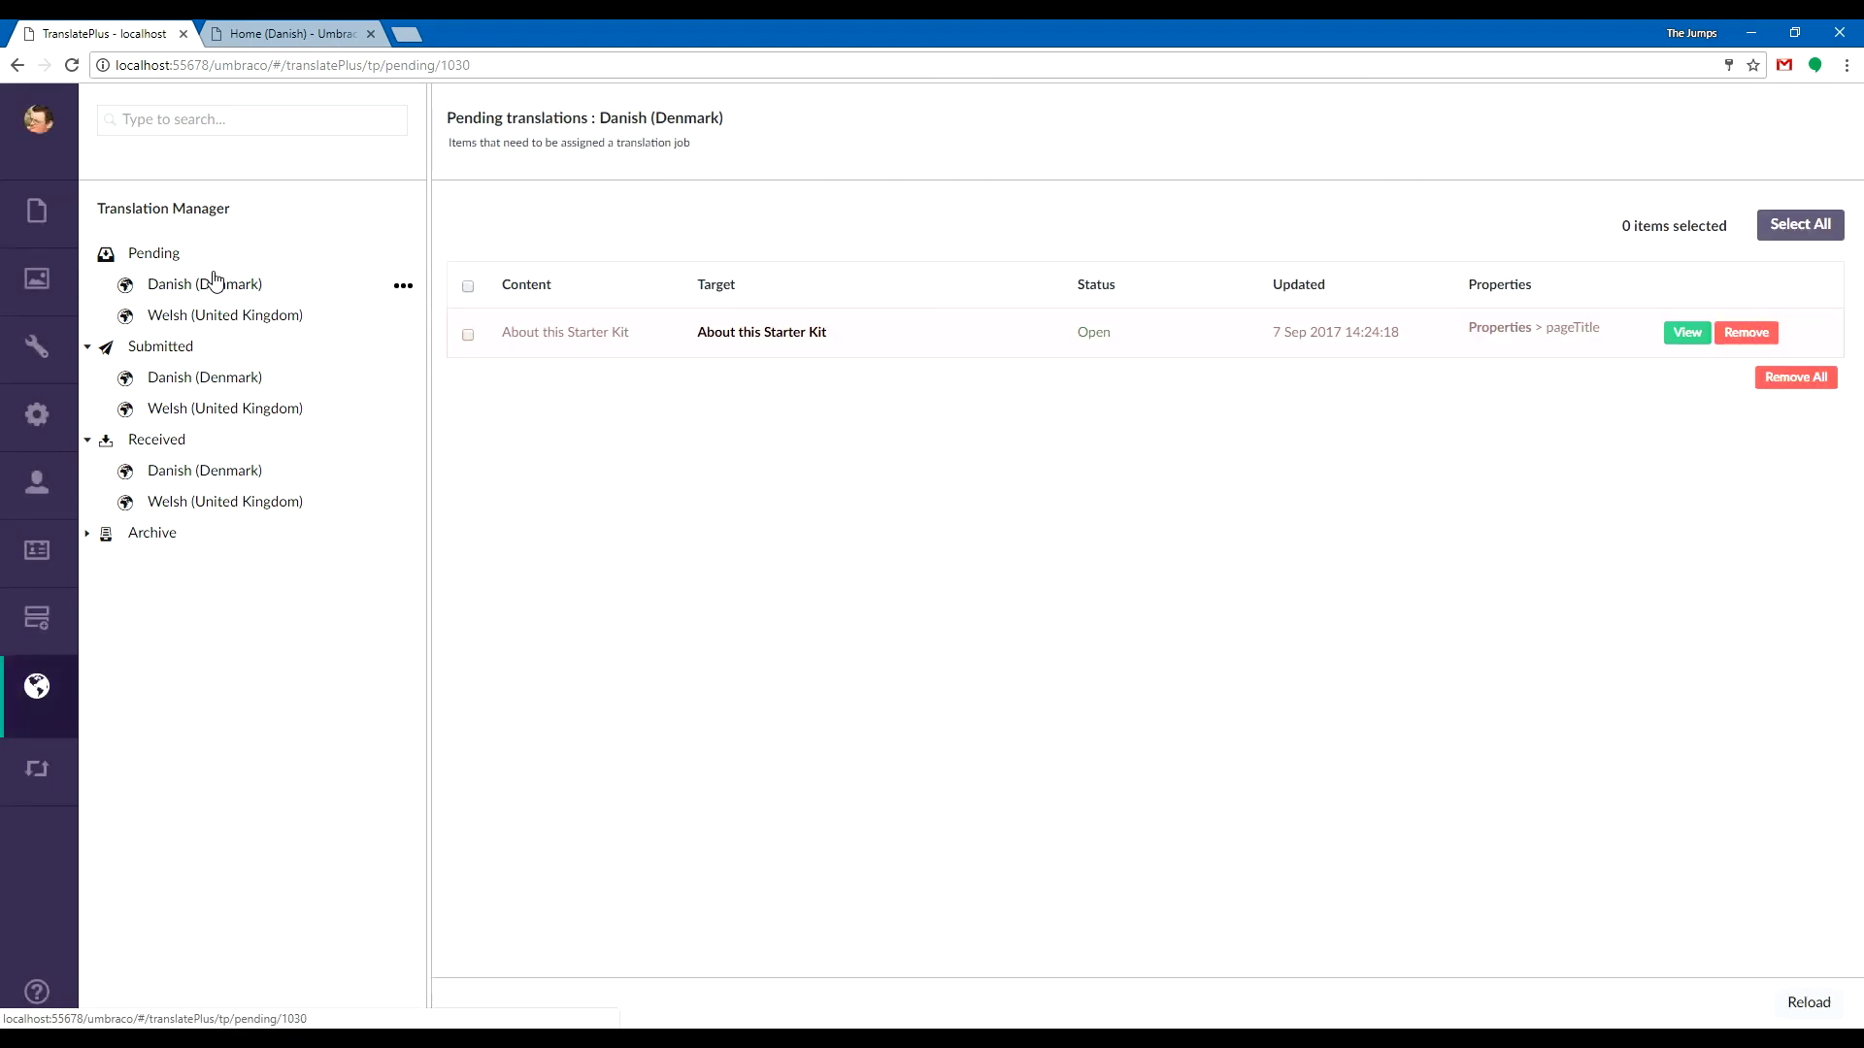
{"action": "left_click", "coordinate": [211, 256]}
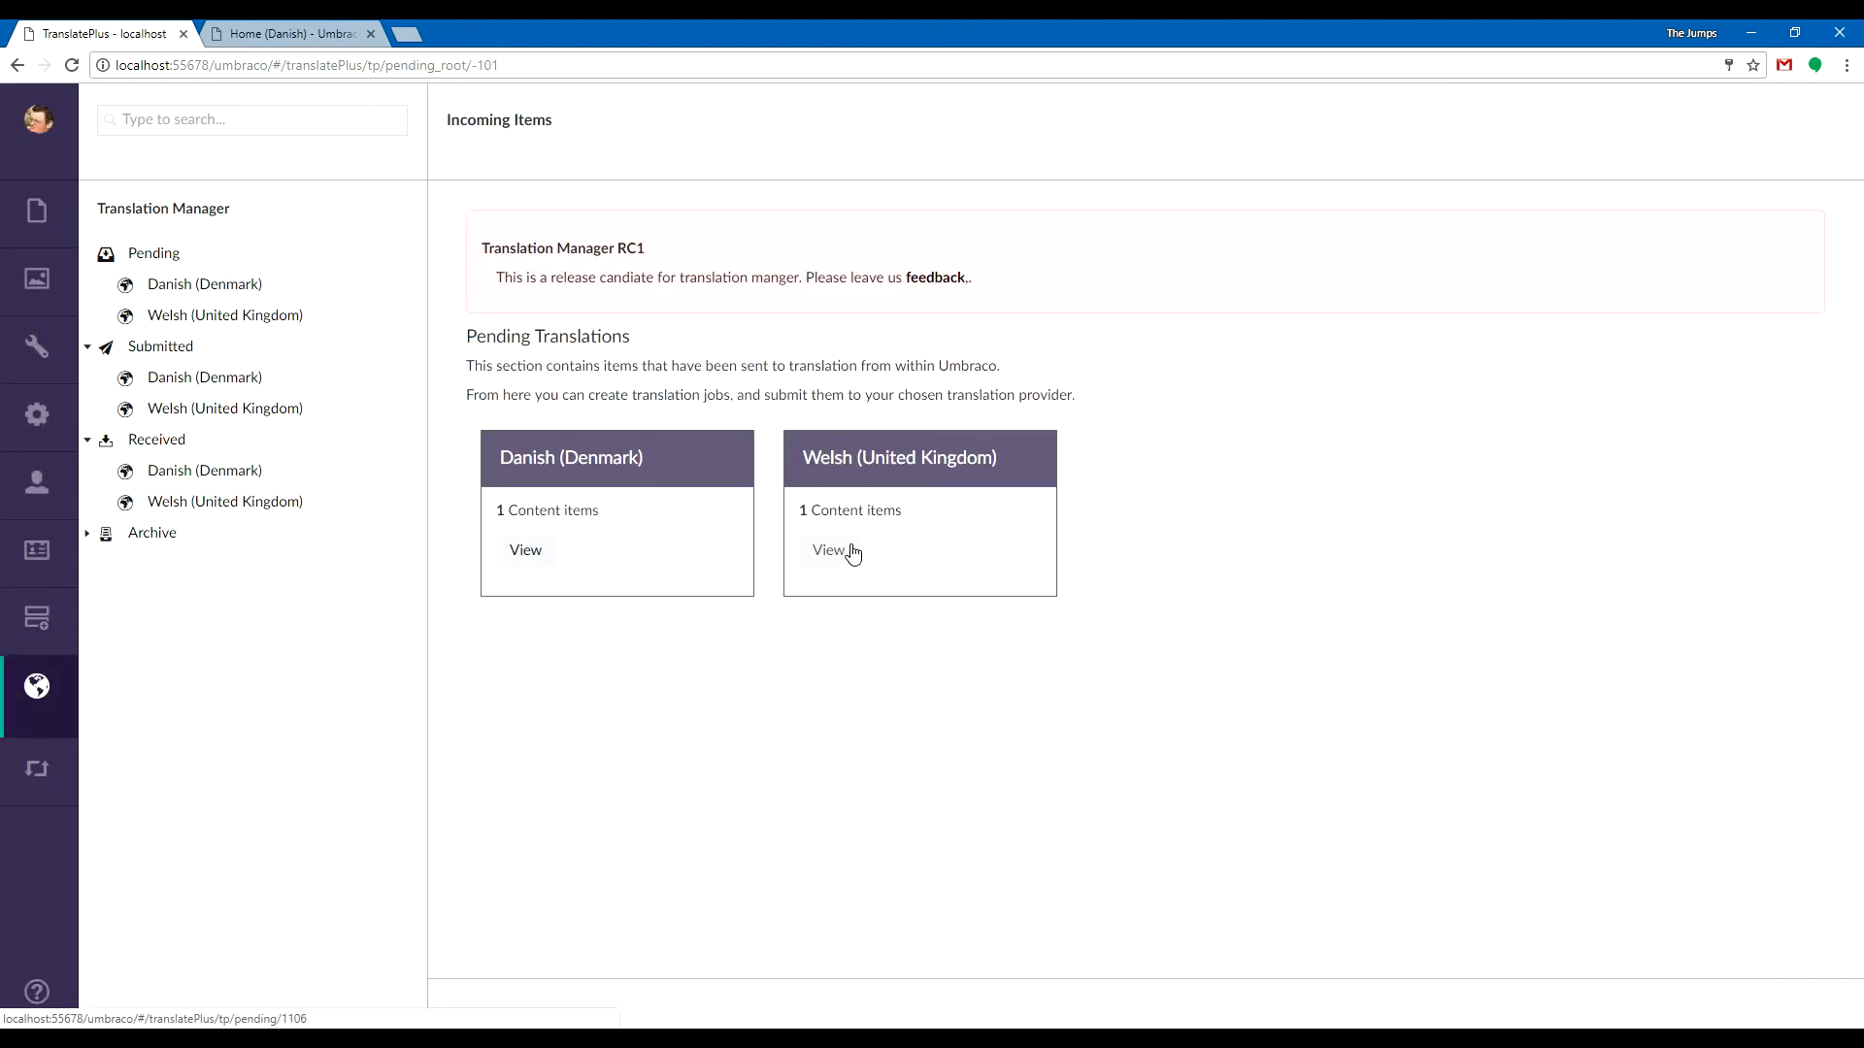
{"action": "left_click", "coordinate": [520, 554]}
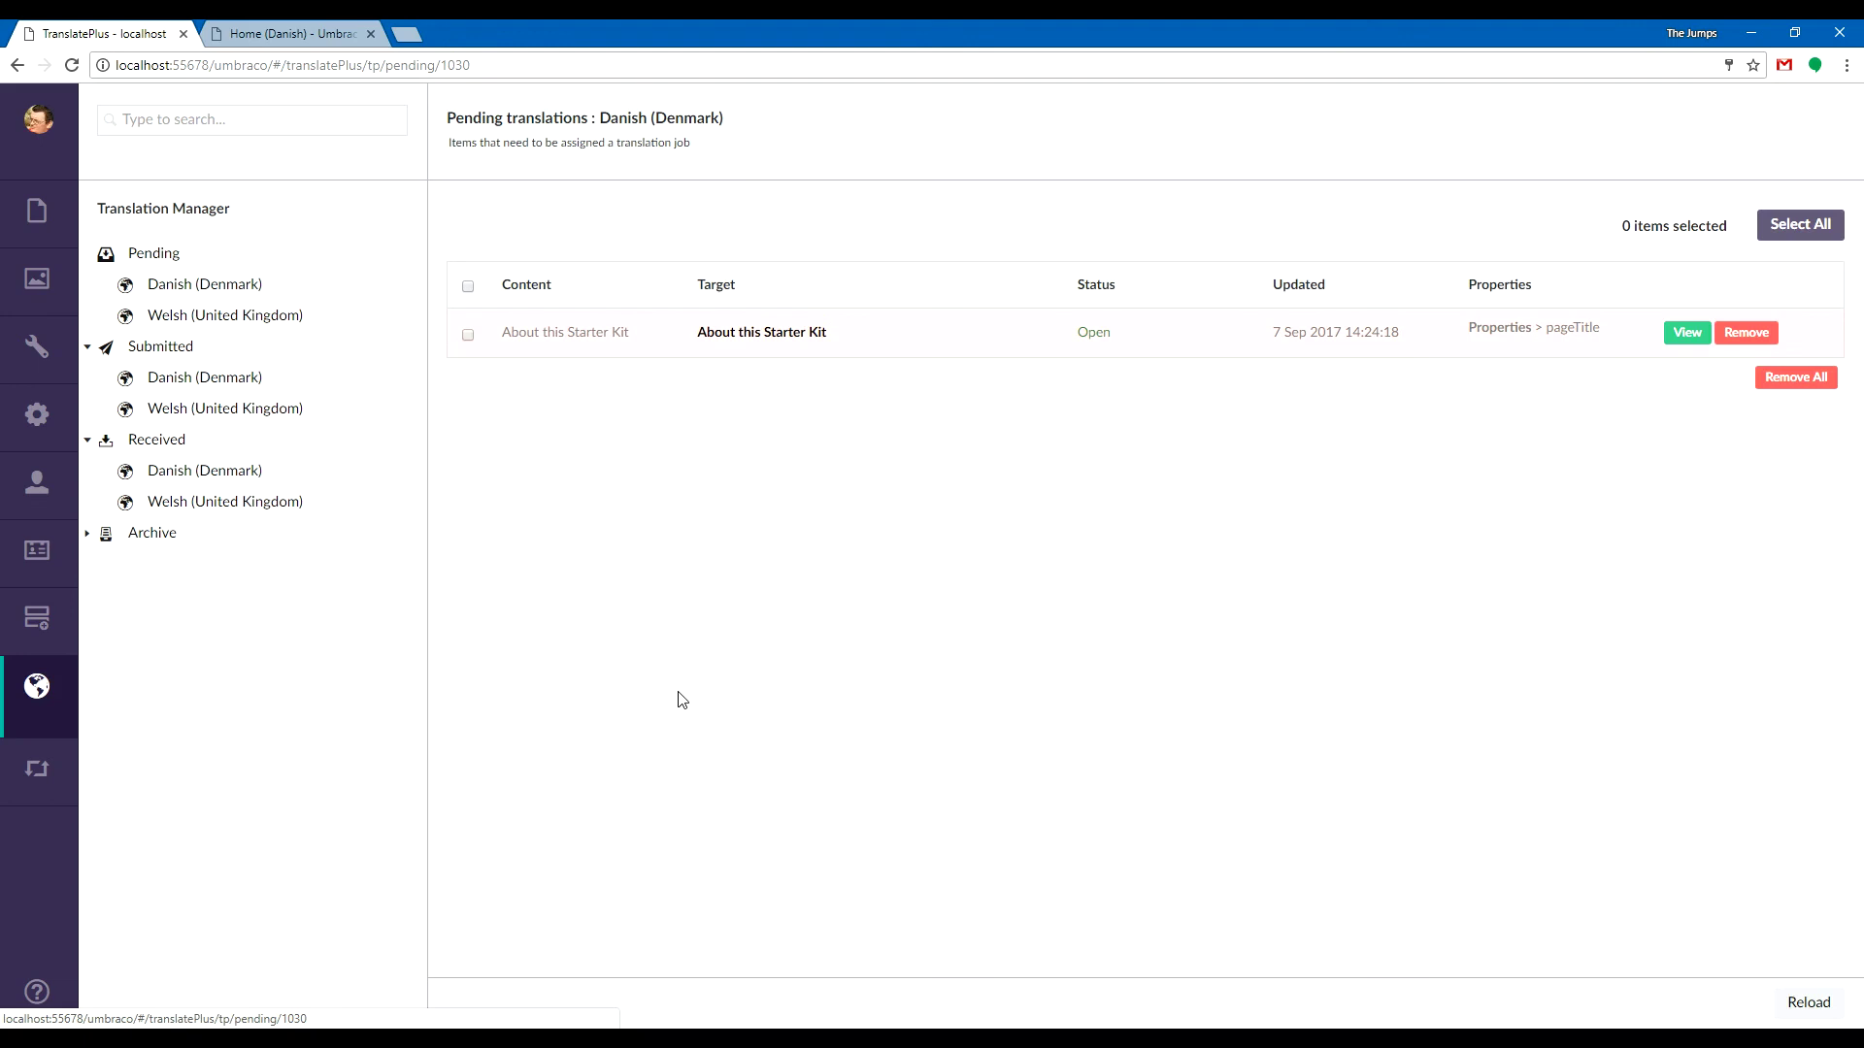
{"action": "left_click", "coordinate": [1690, 334]}
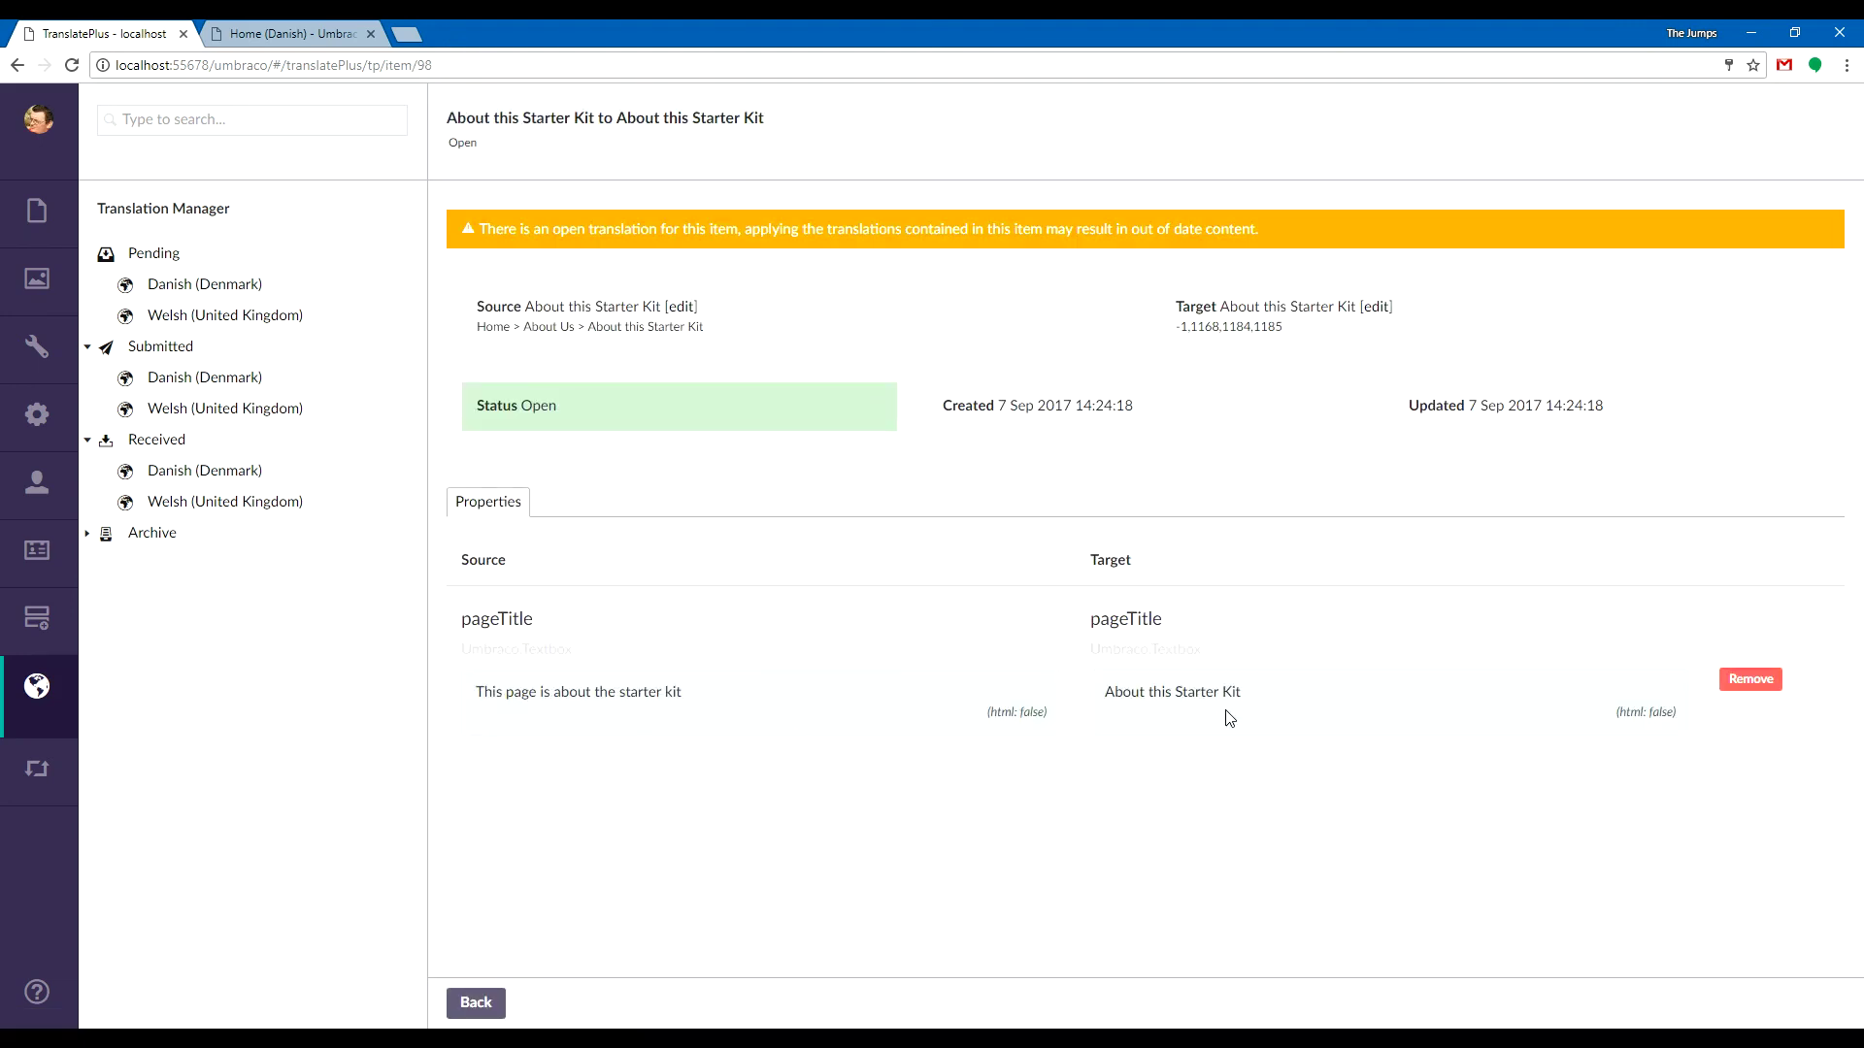
{"action": "left_click", "coordinate": [229, 292]}
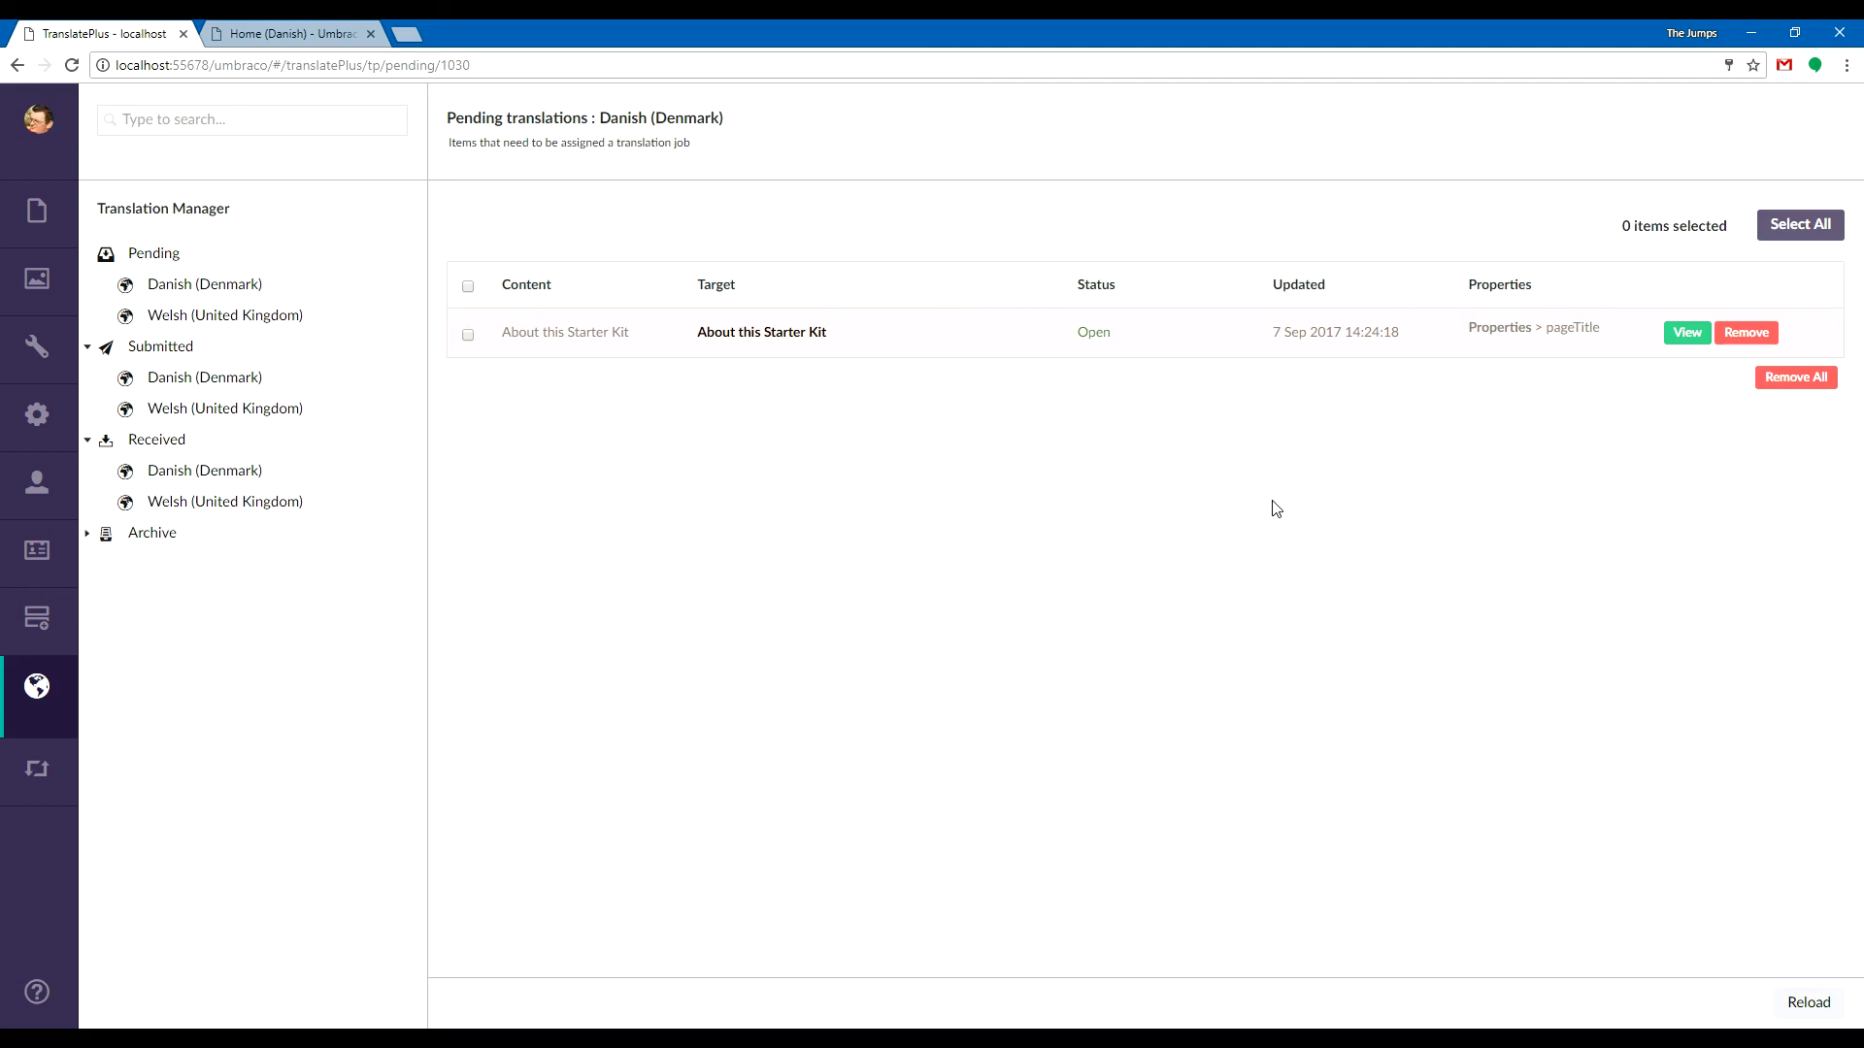
Set the SEO description of Home's "About this Starter Kit" page to "Add a description", then save and publish it.
{"action": "left_click", "coordinate": [36, 211]}
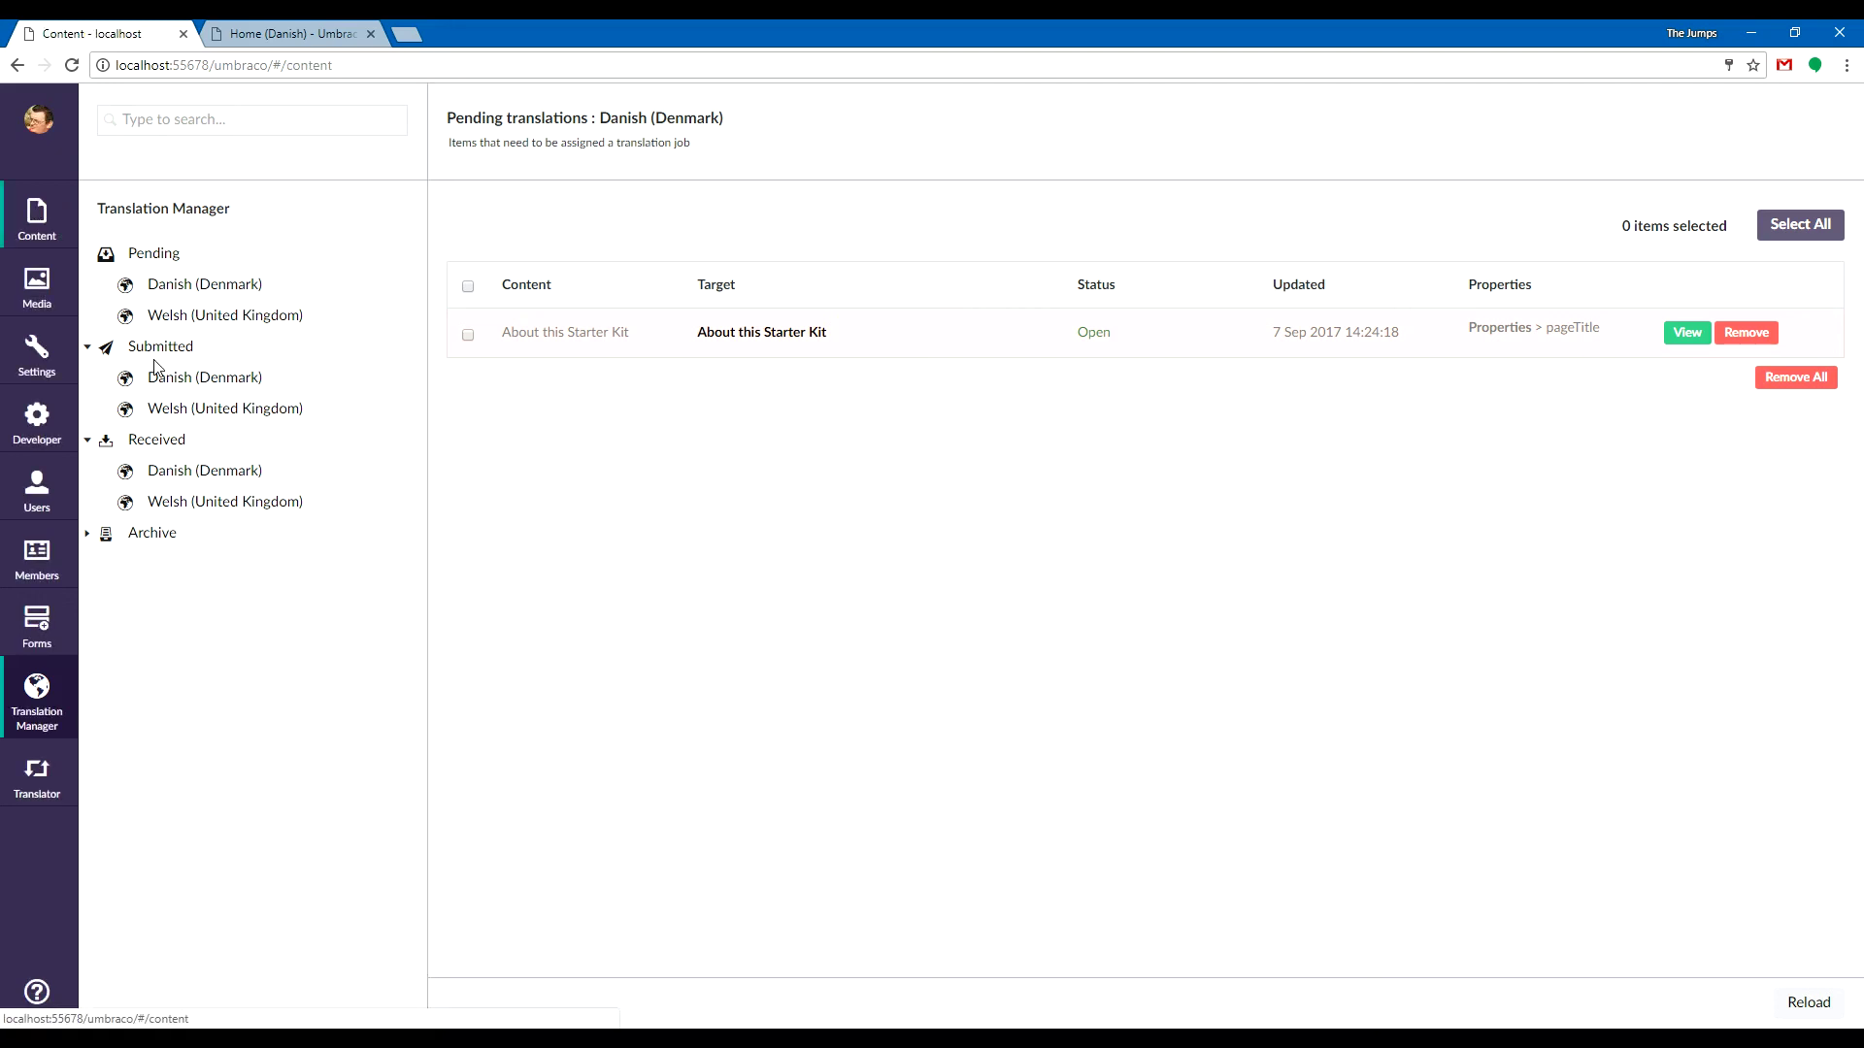
{"action": "left_click", "coordinate": [209, 377]}
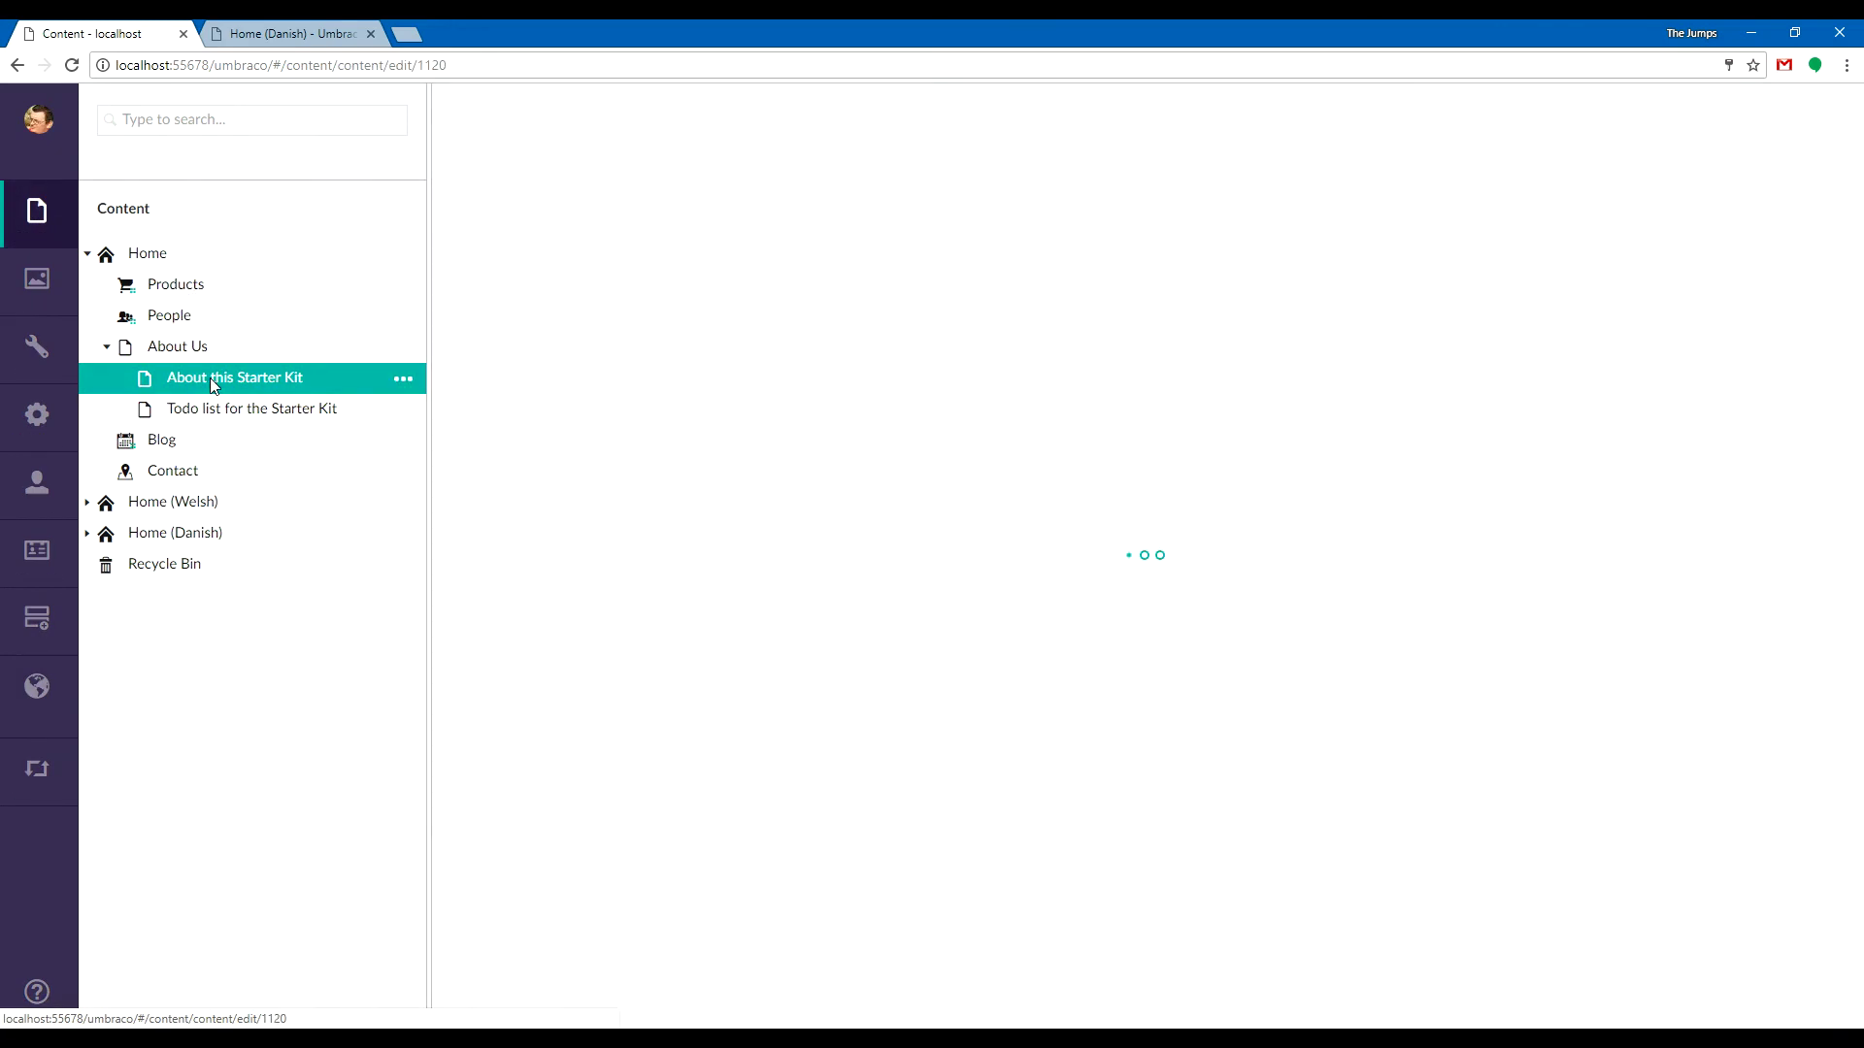
{"action": "left_click", "coordinate": [607, 169]}
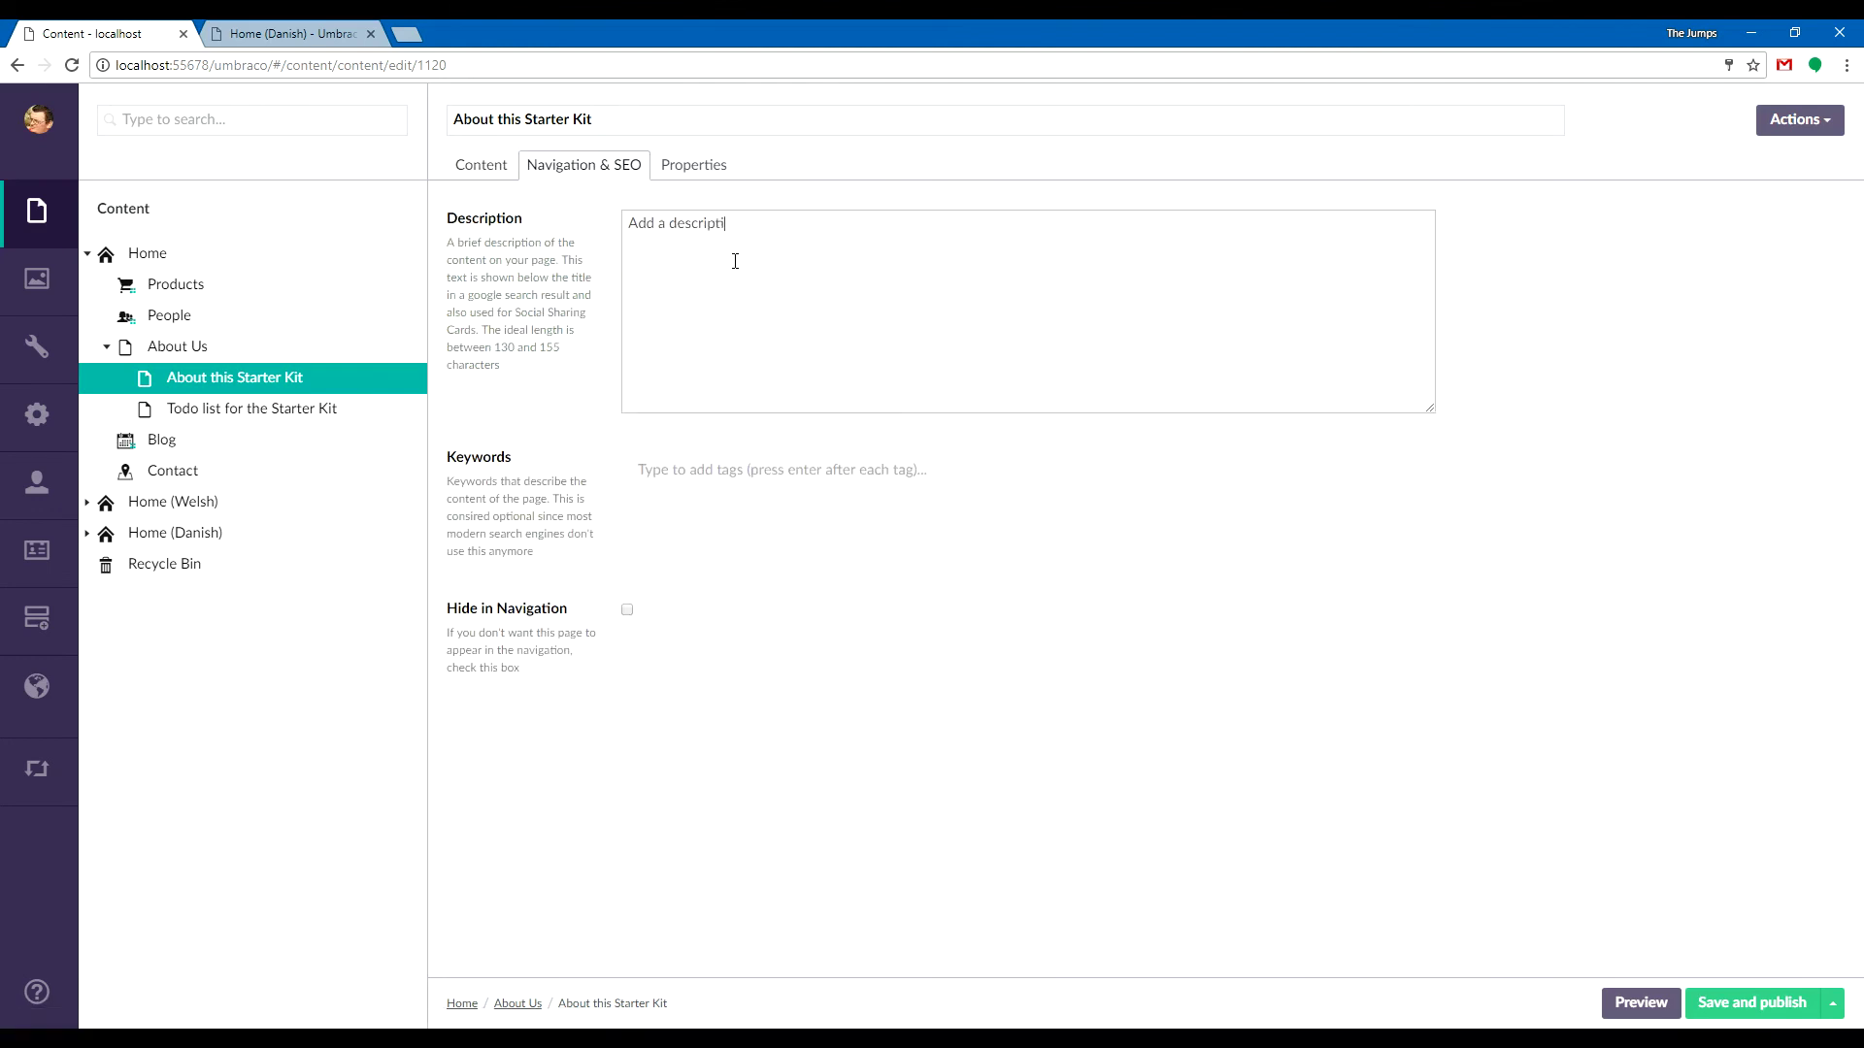
{"action": "left_click", "coordinate": [1734, 1004]}
Review the source and target pageTitle and seoMetaDescription of the pending Danish (Denmark) item "About this Starter Kit" in Translation Manager.
{"action": "left_click", "coordinate": [37, 686]}
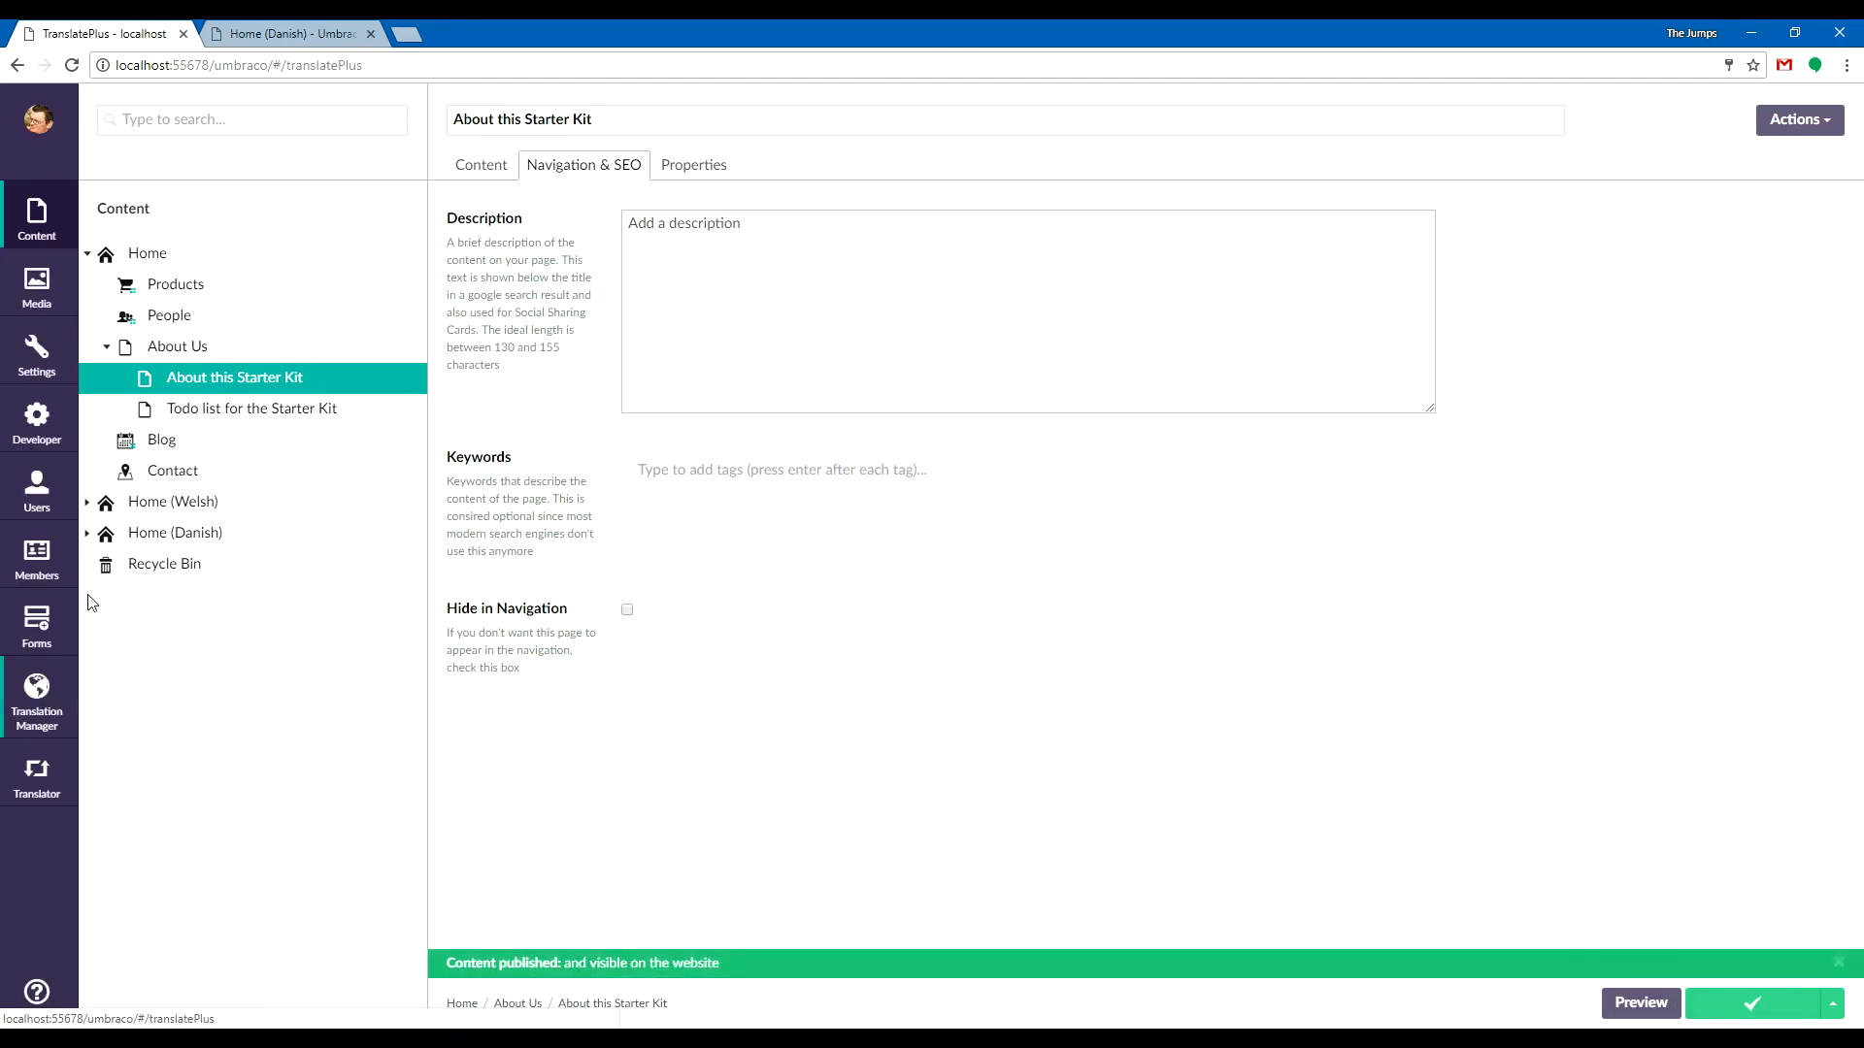
{"action": "left_click", "coordinate": [188, 295]}
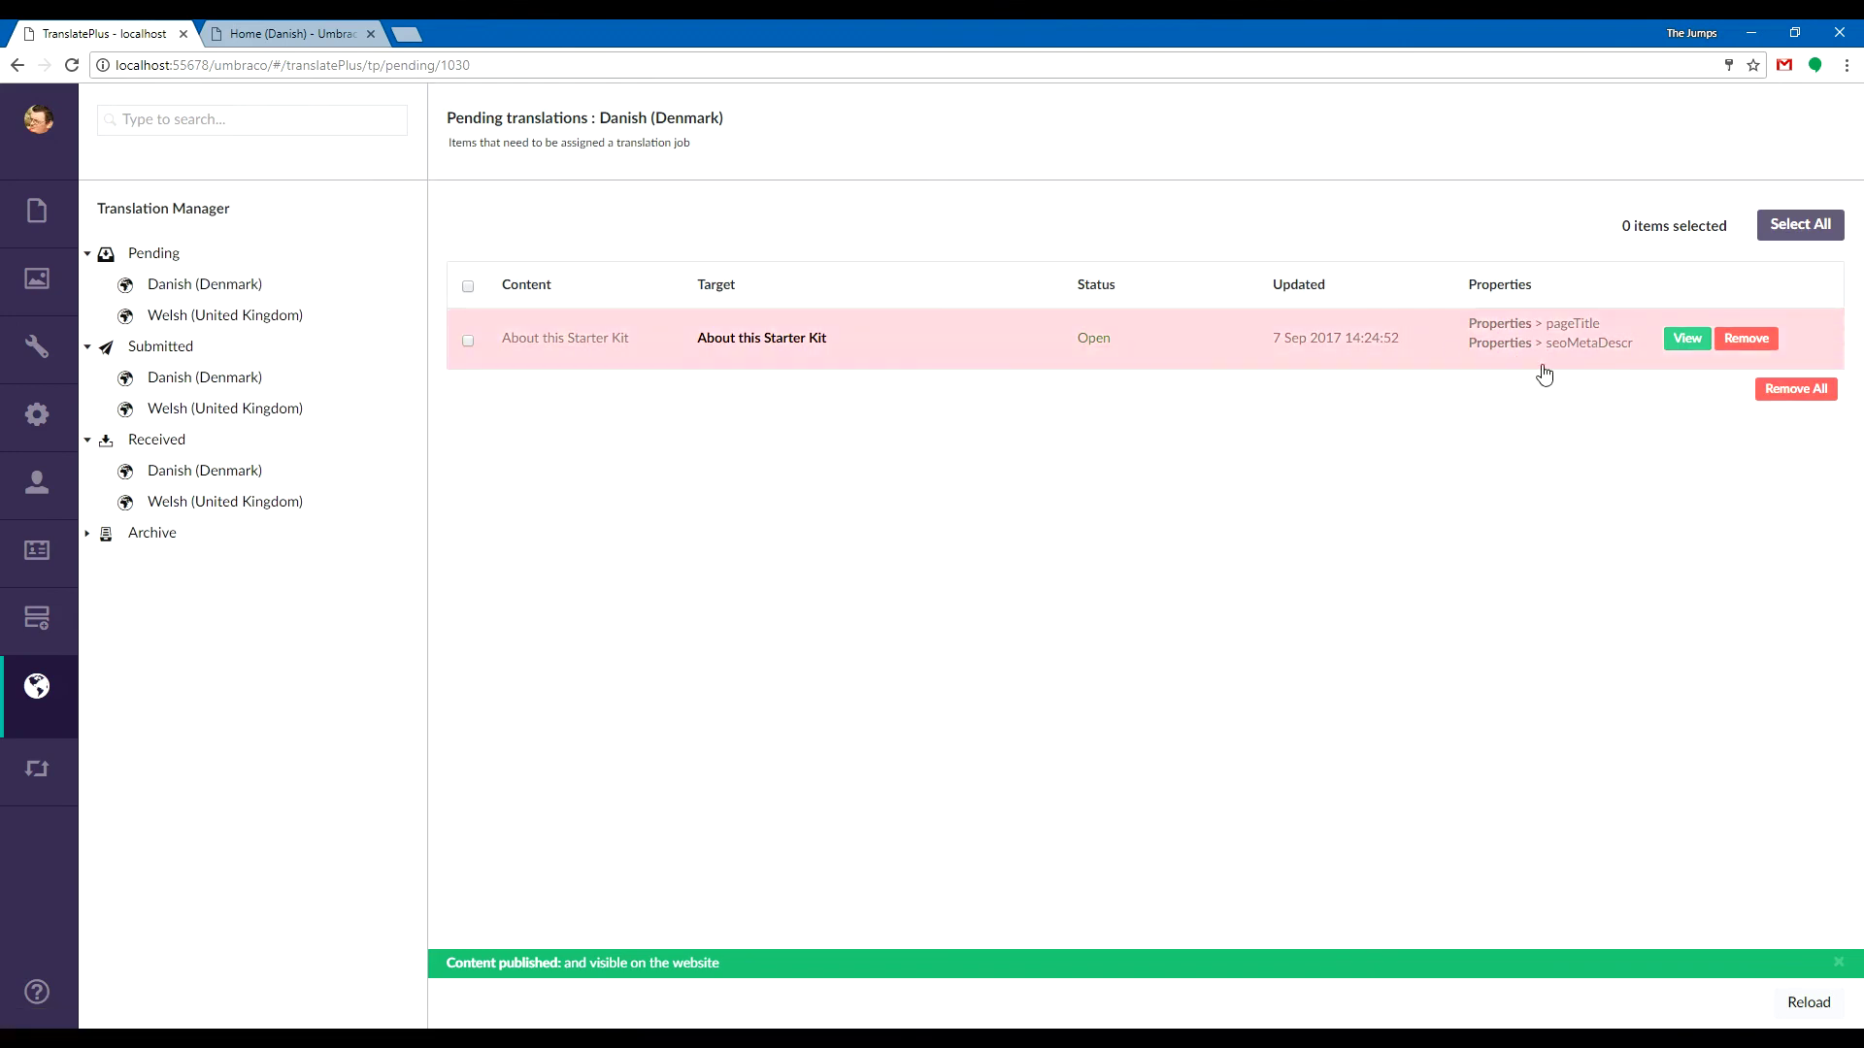
{"action": "left_click", "coordinate": [1685, 340]}
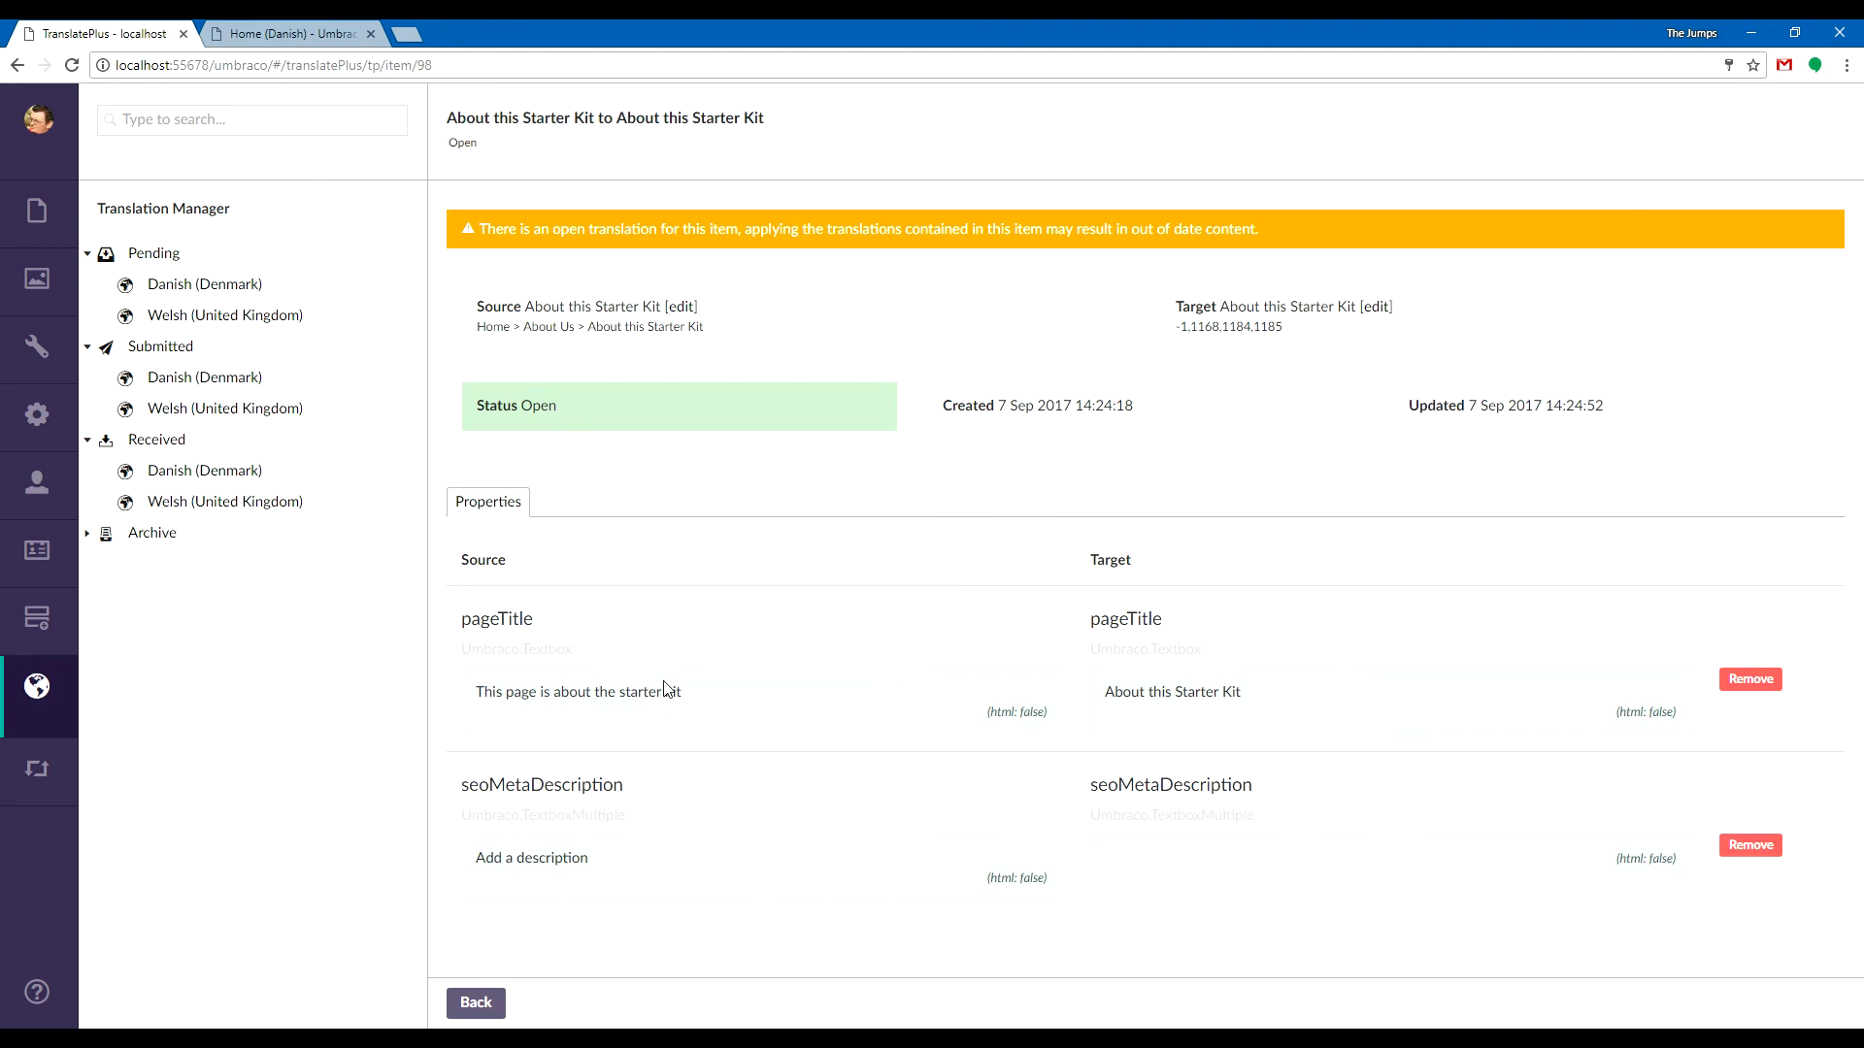
{"action": "left_click", "coordinate": [477, 1003]}
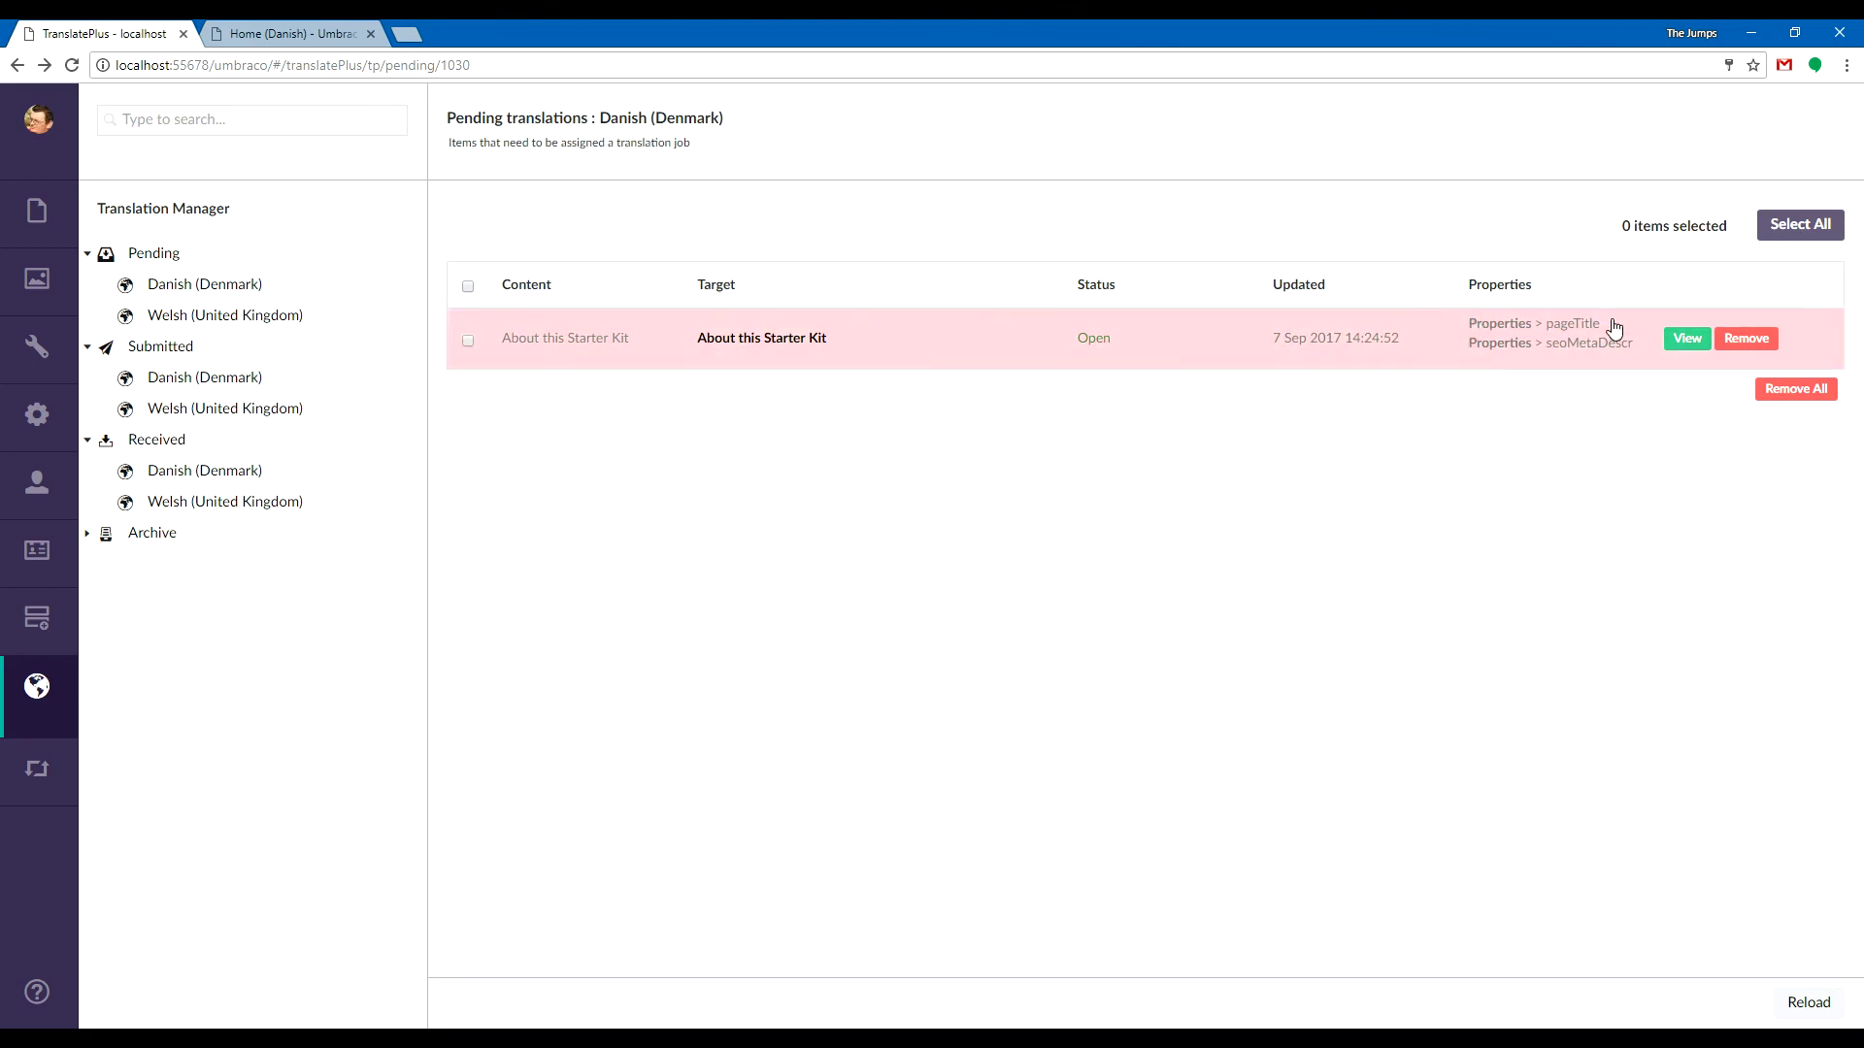
{"action": "left_click", "coordinate": [1672, 345]}
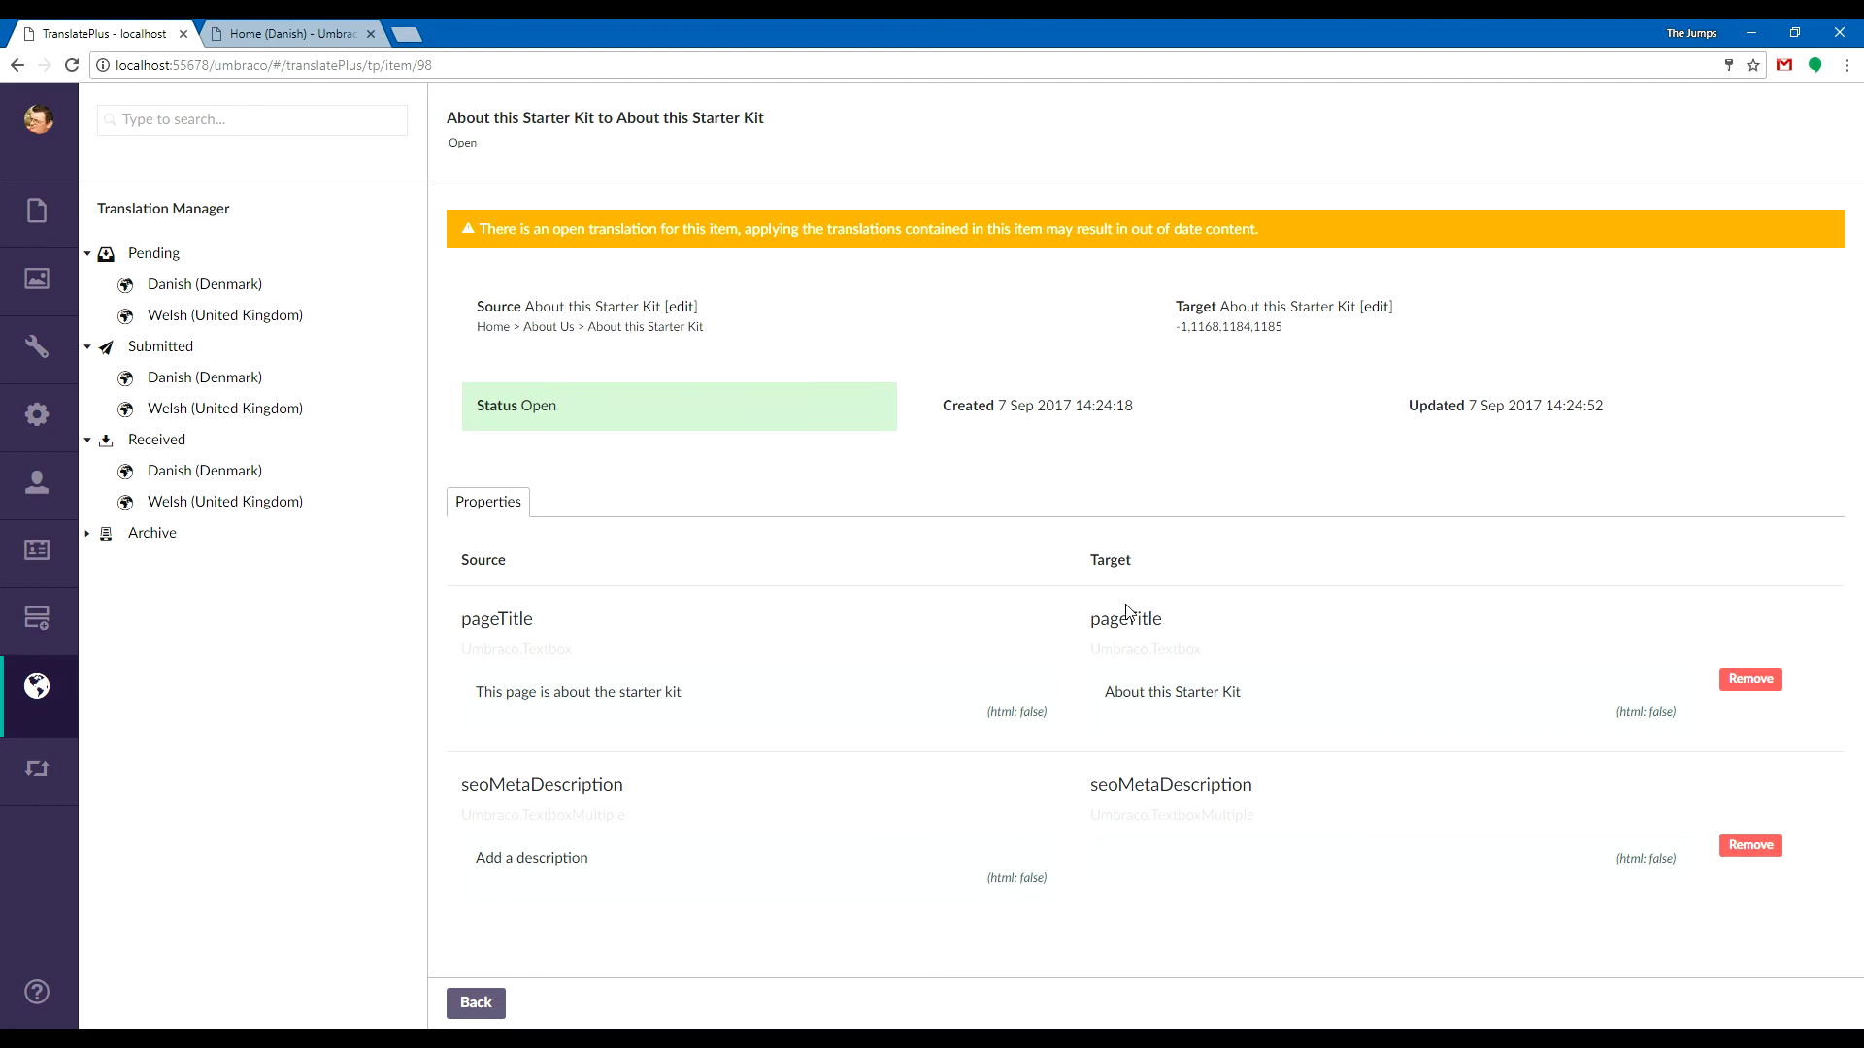
Open the submitted Danish (Denmark) translation job and look through its pages of items for "About this Starter Kit".
{"action": "left_click", "coordinate": [178, 412]}
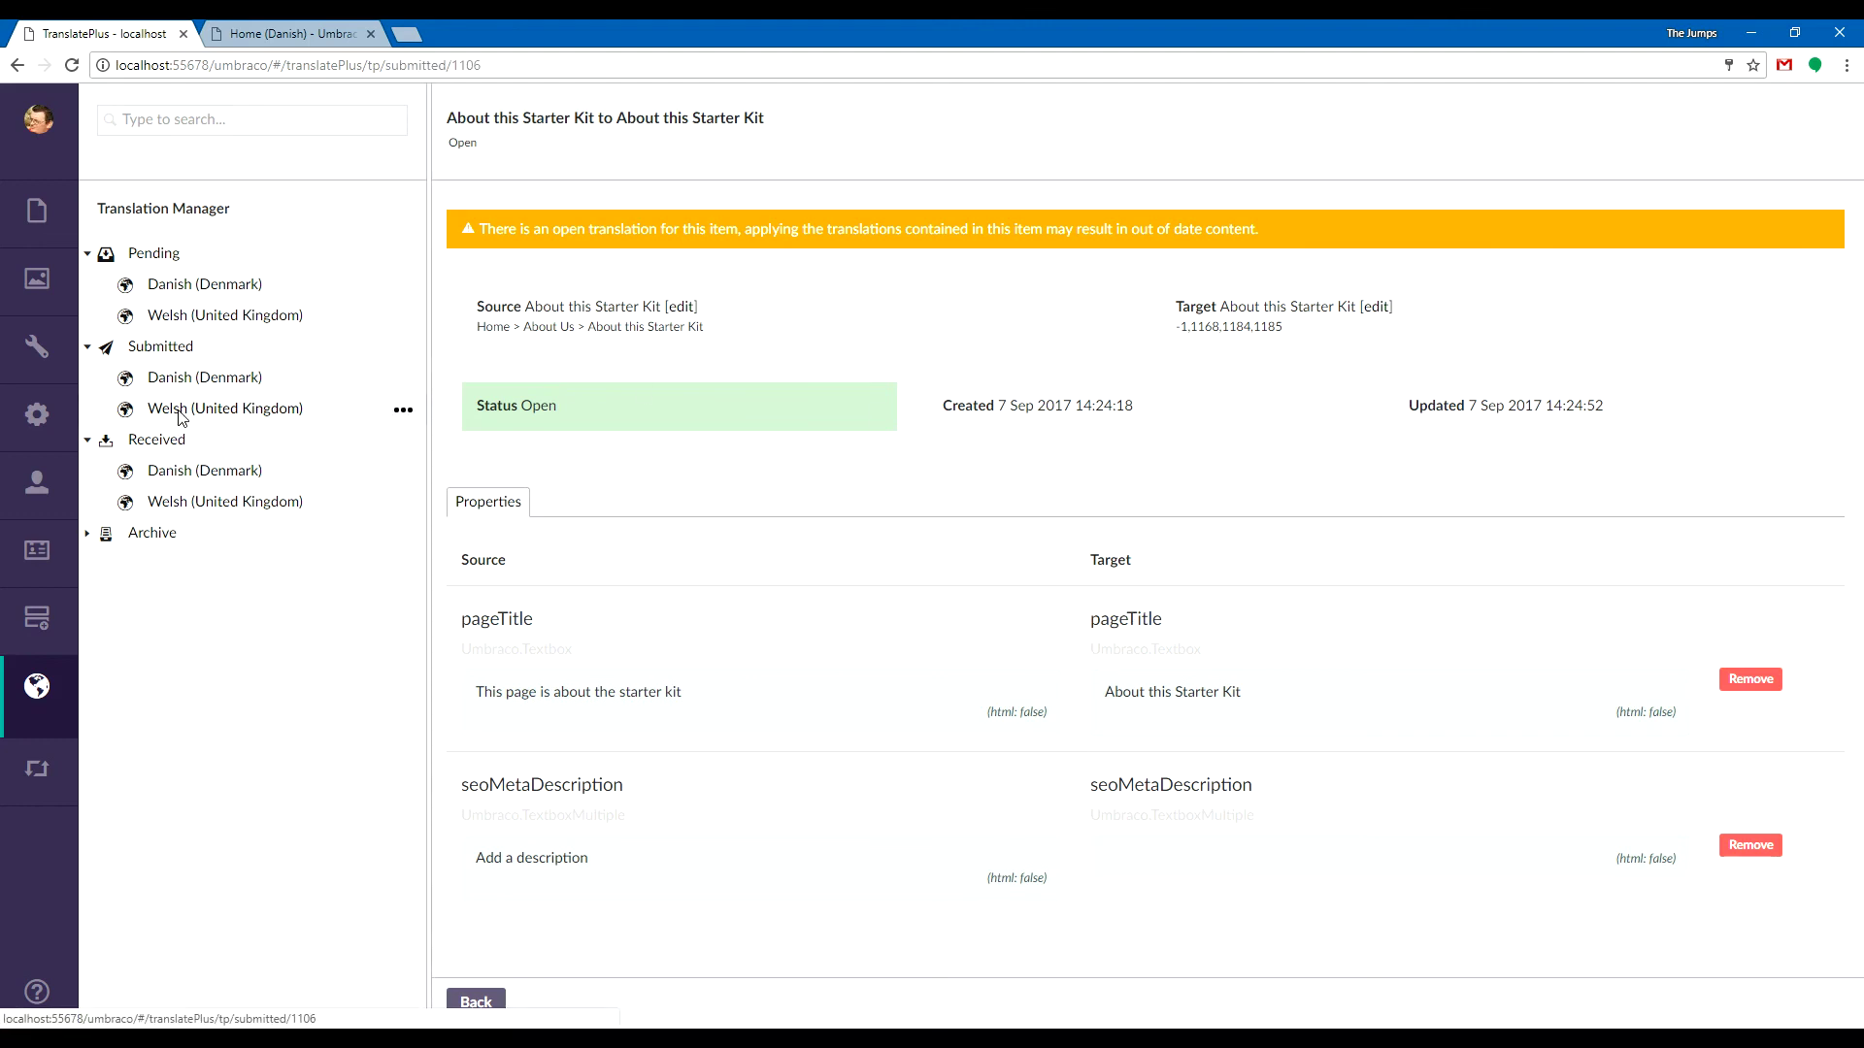
{"action": "left_click", "coordinate": [183, 380]}
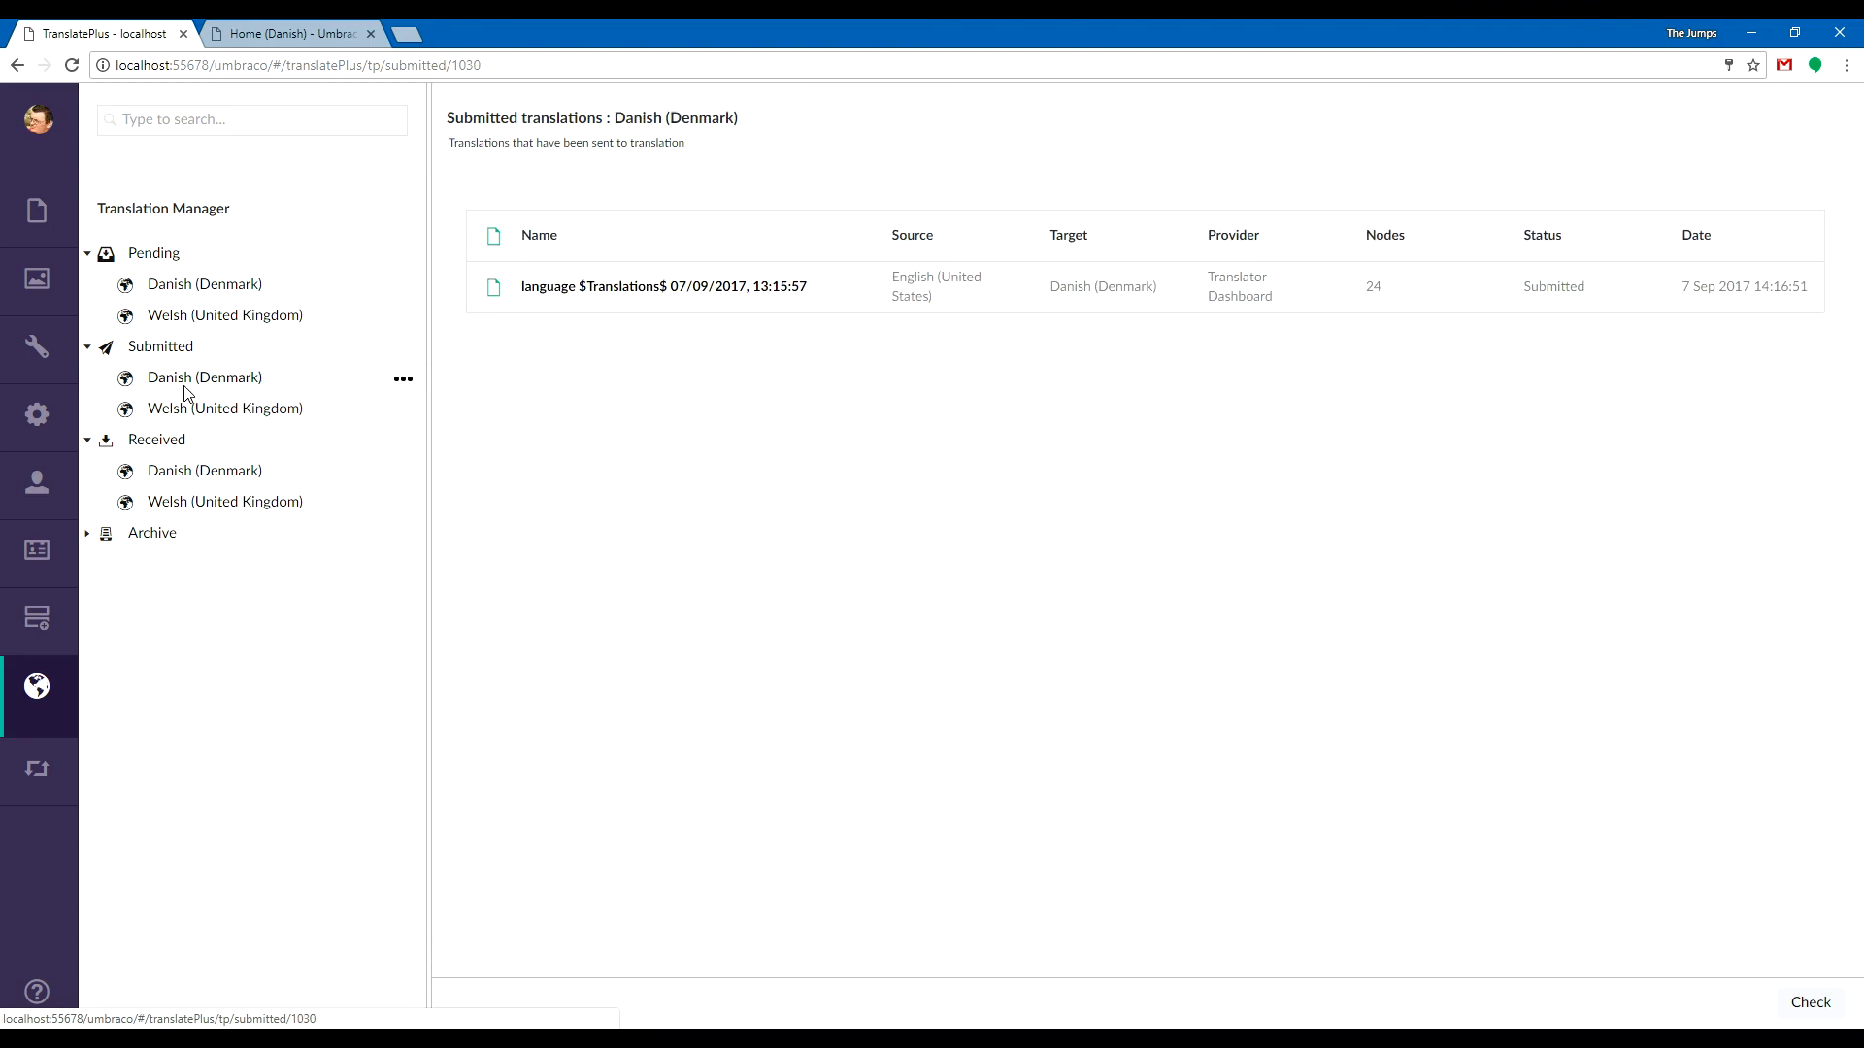
{"action": "left_click", "coordinate": [679, 333]}
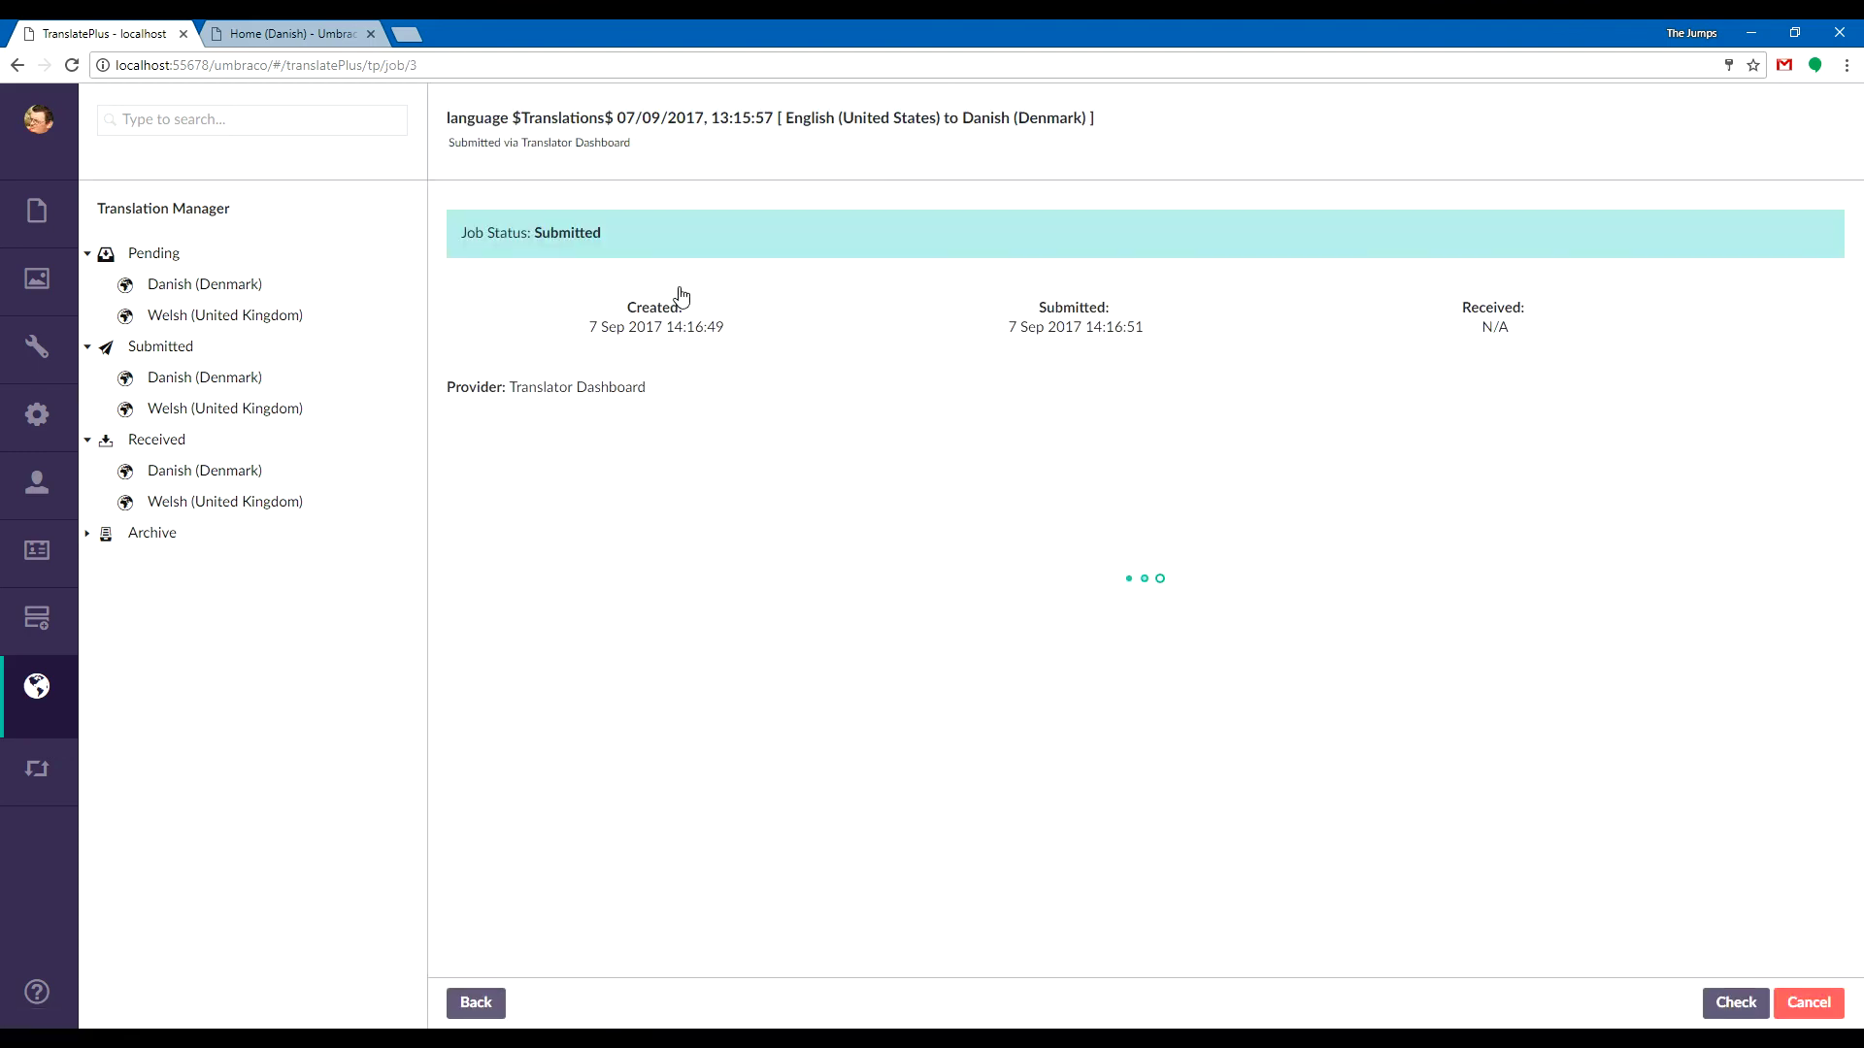
{"action": "scroll", "coordinate": [1034, 670], "scroll_direction": "down", "scroll_amount": 5}
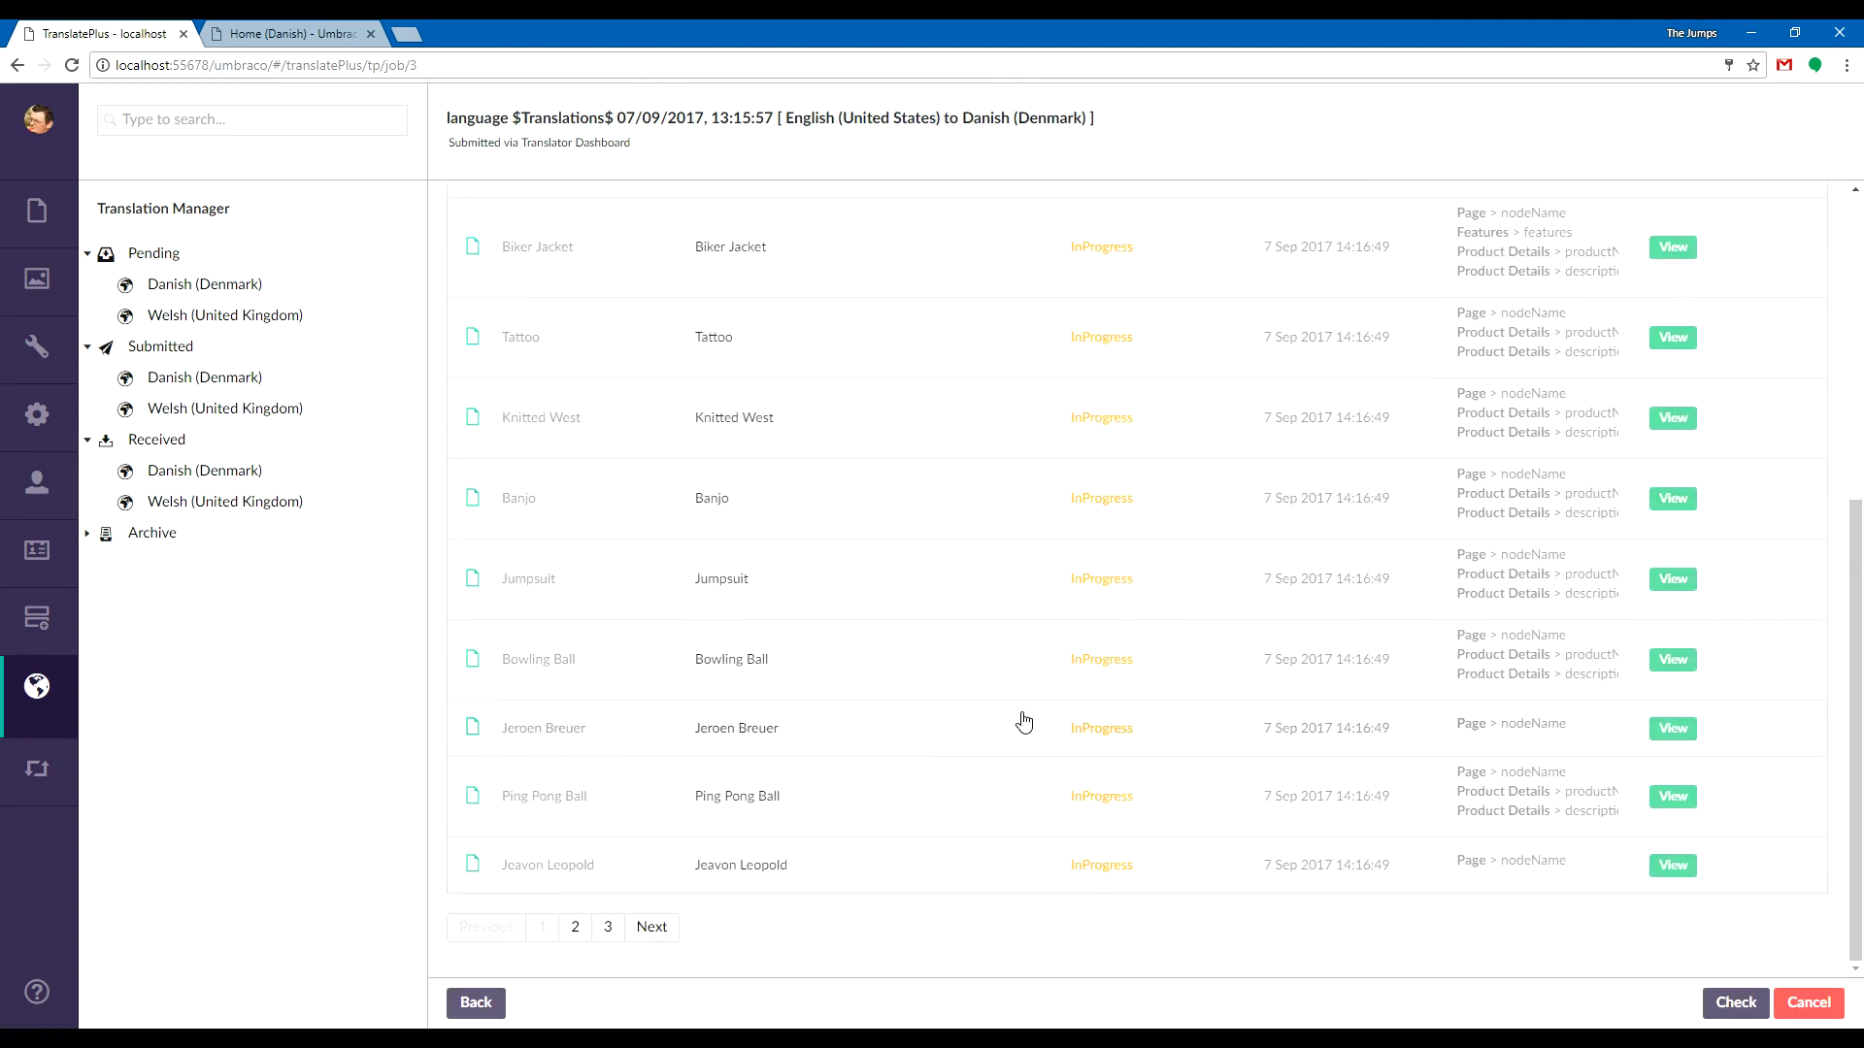
{"action": "left_click", "coordinate": [588, 932]}
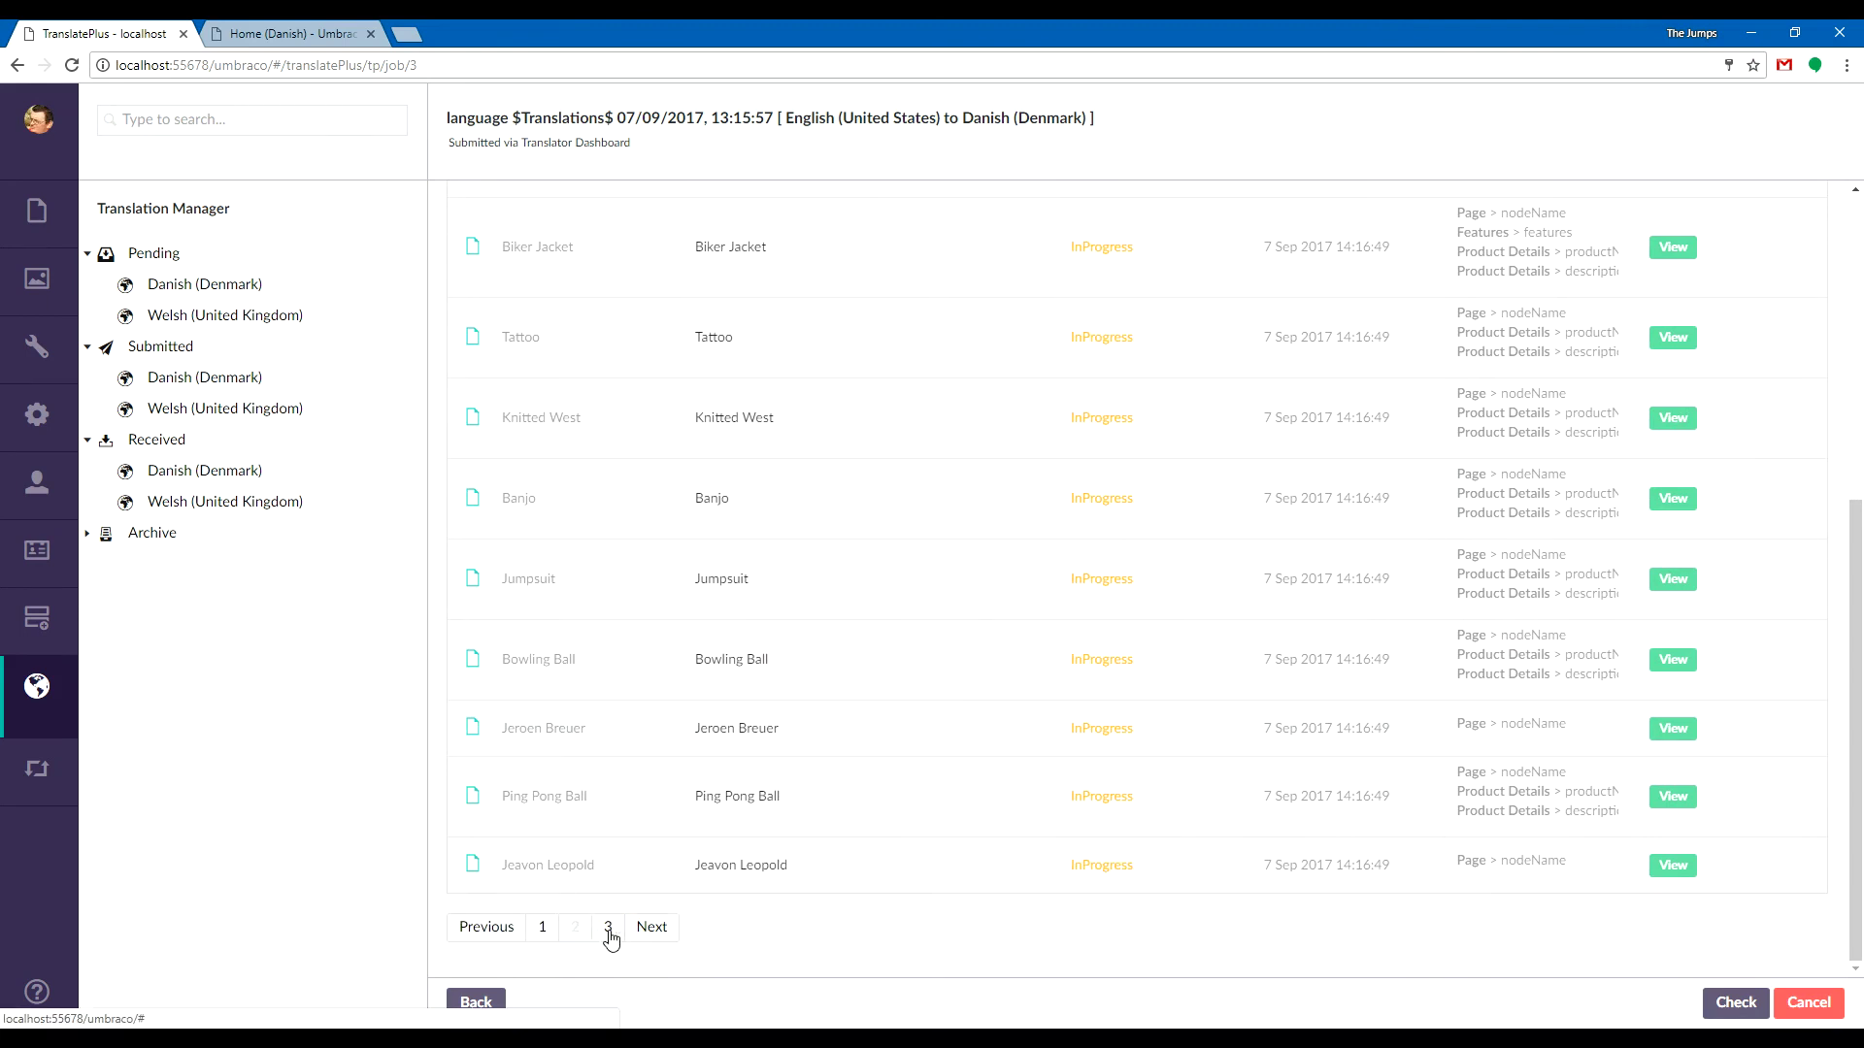
{"action": "left_click", "coordinate": [577, 932]}
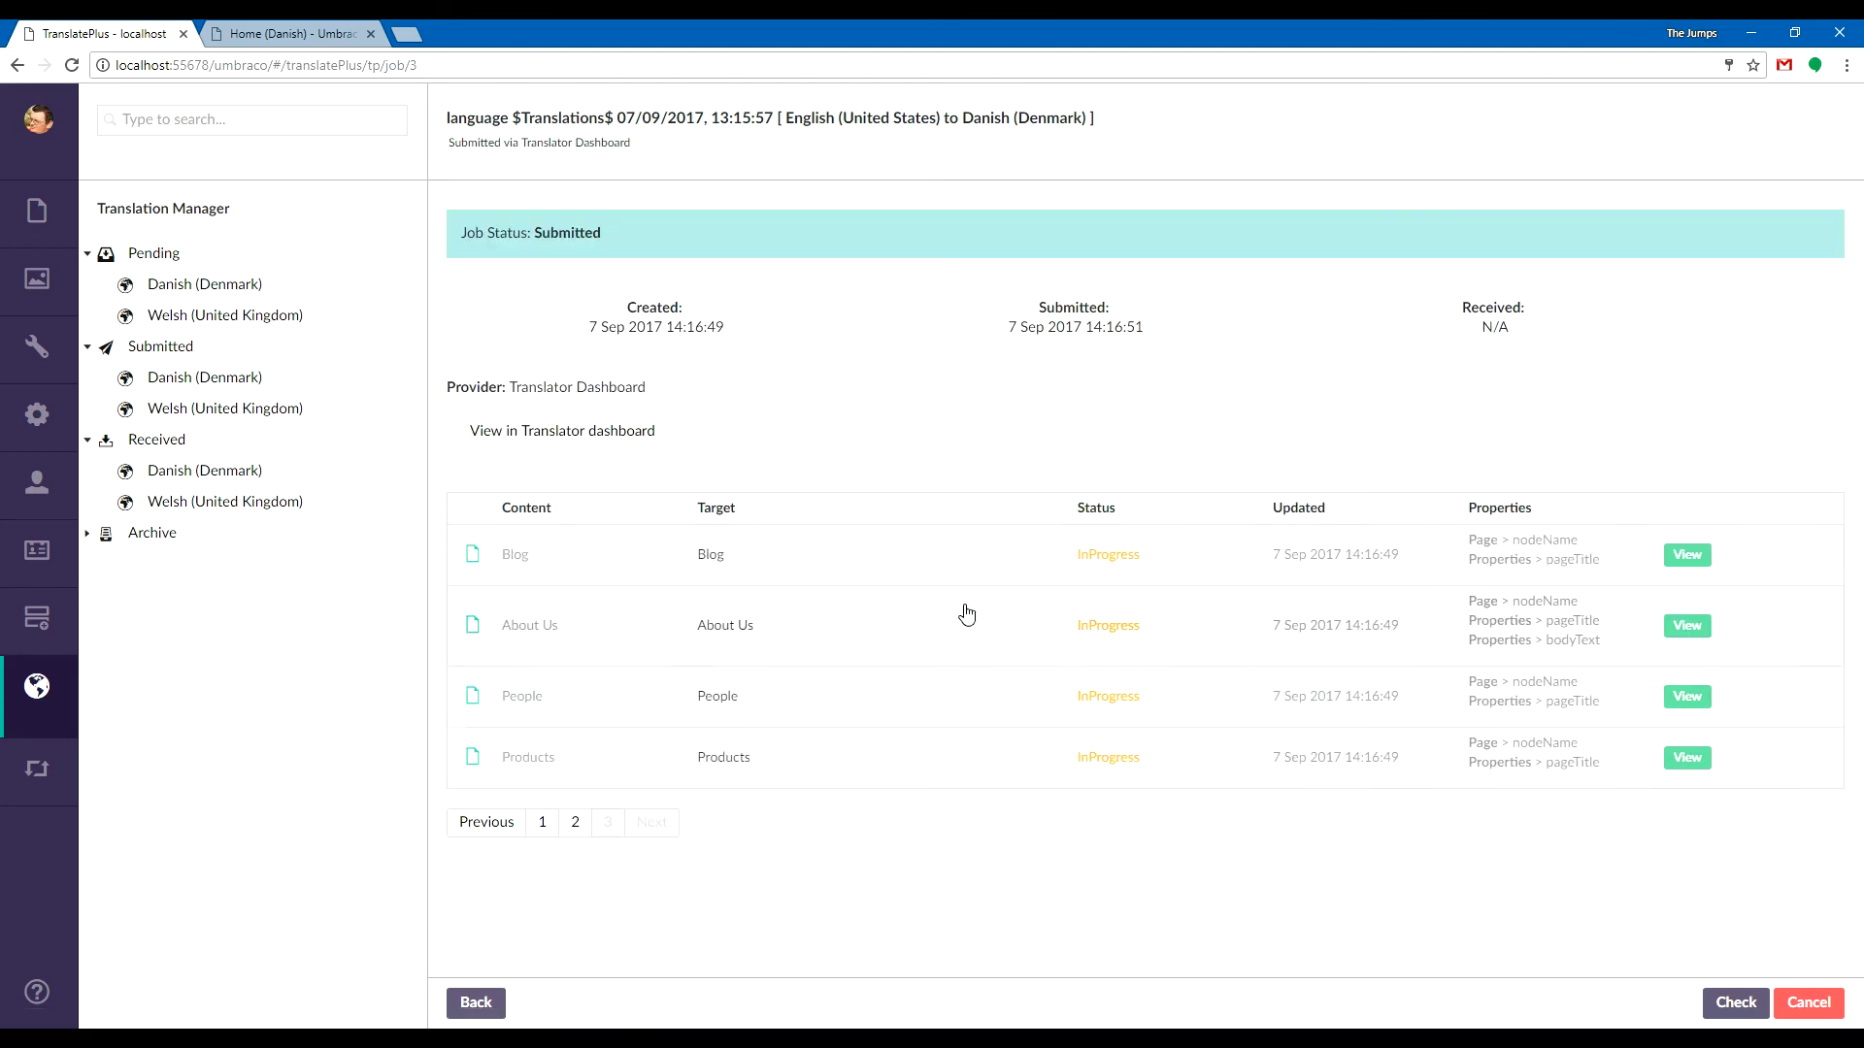
{"action": "scroll", "coordinate": [680, 819], "scroll_direction": "down", "scroll_amount": 5}
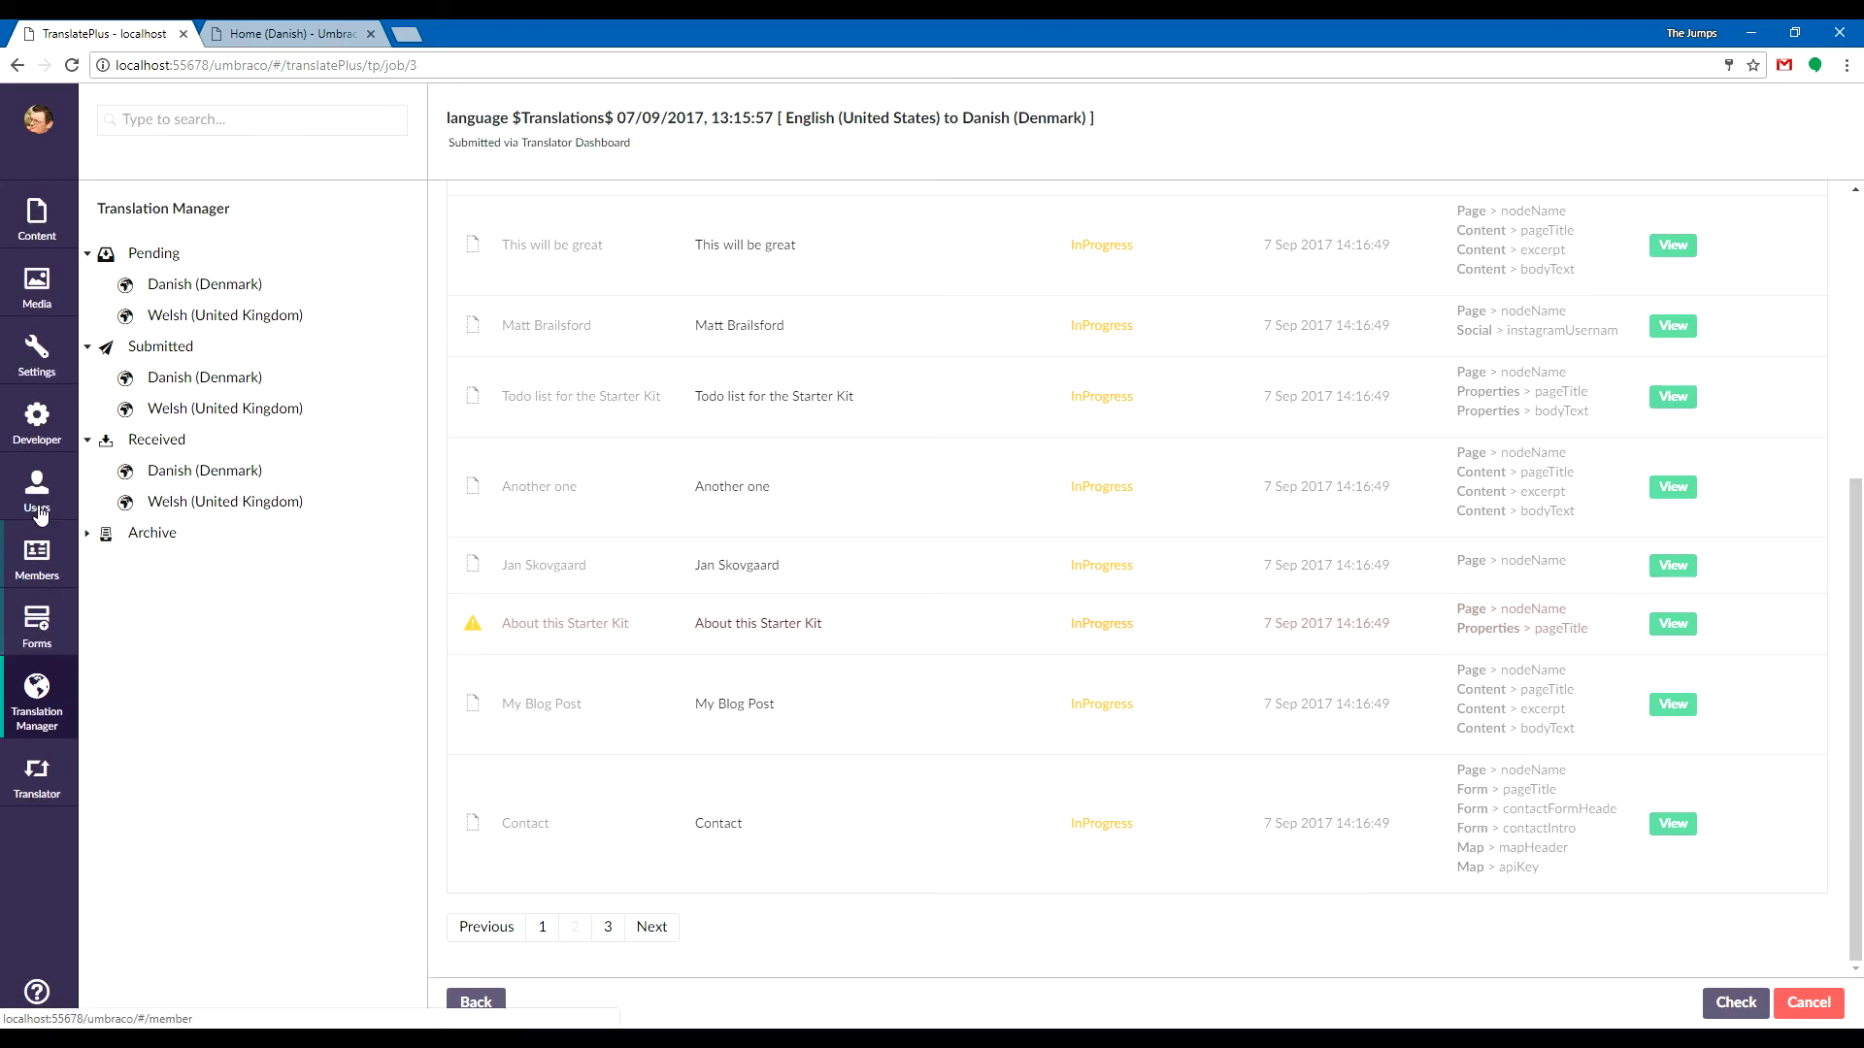
Review the Setup and Notifications options in the global Translation Settings, then return to the Content section.
{"action": "left_click", "coordinate": [38, 367]}
{"action": "left_click", "coordinate": [185, 533]}
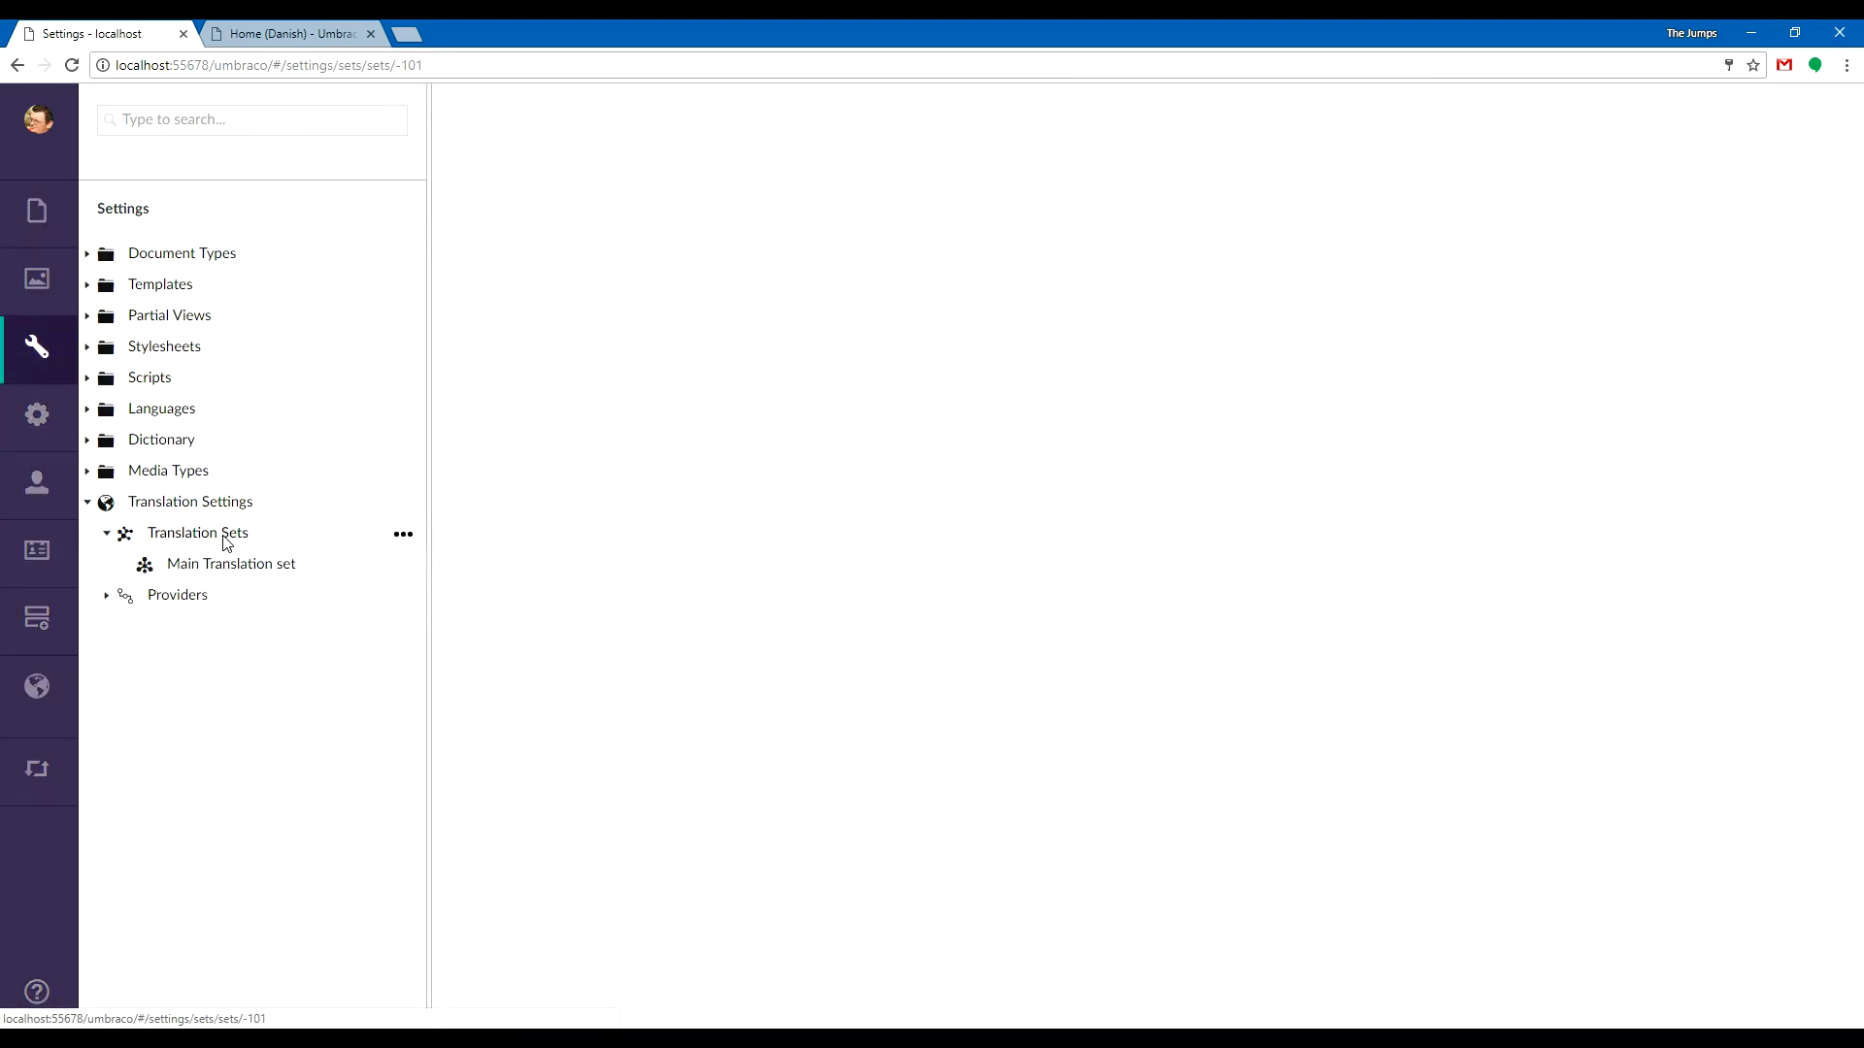
{"action": "left_click", "coordinate": [211, 505]}
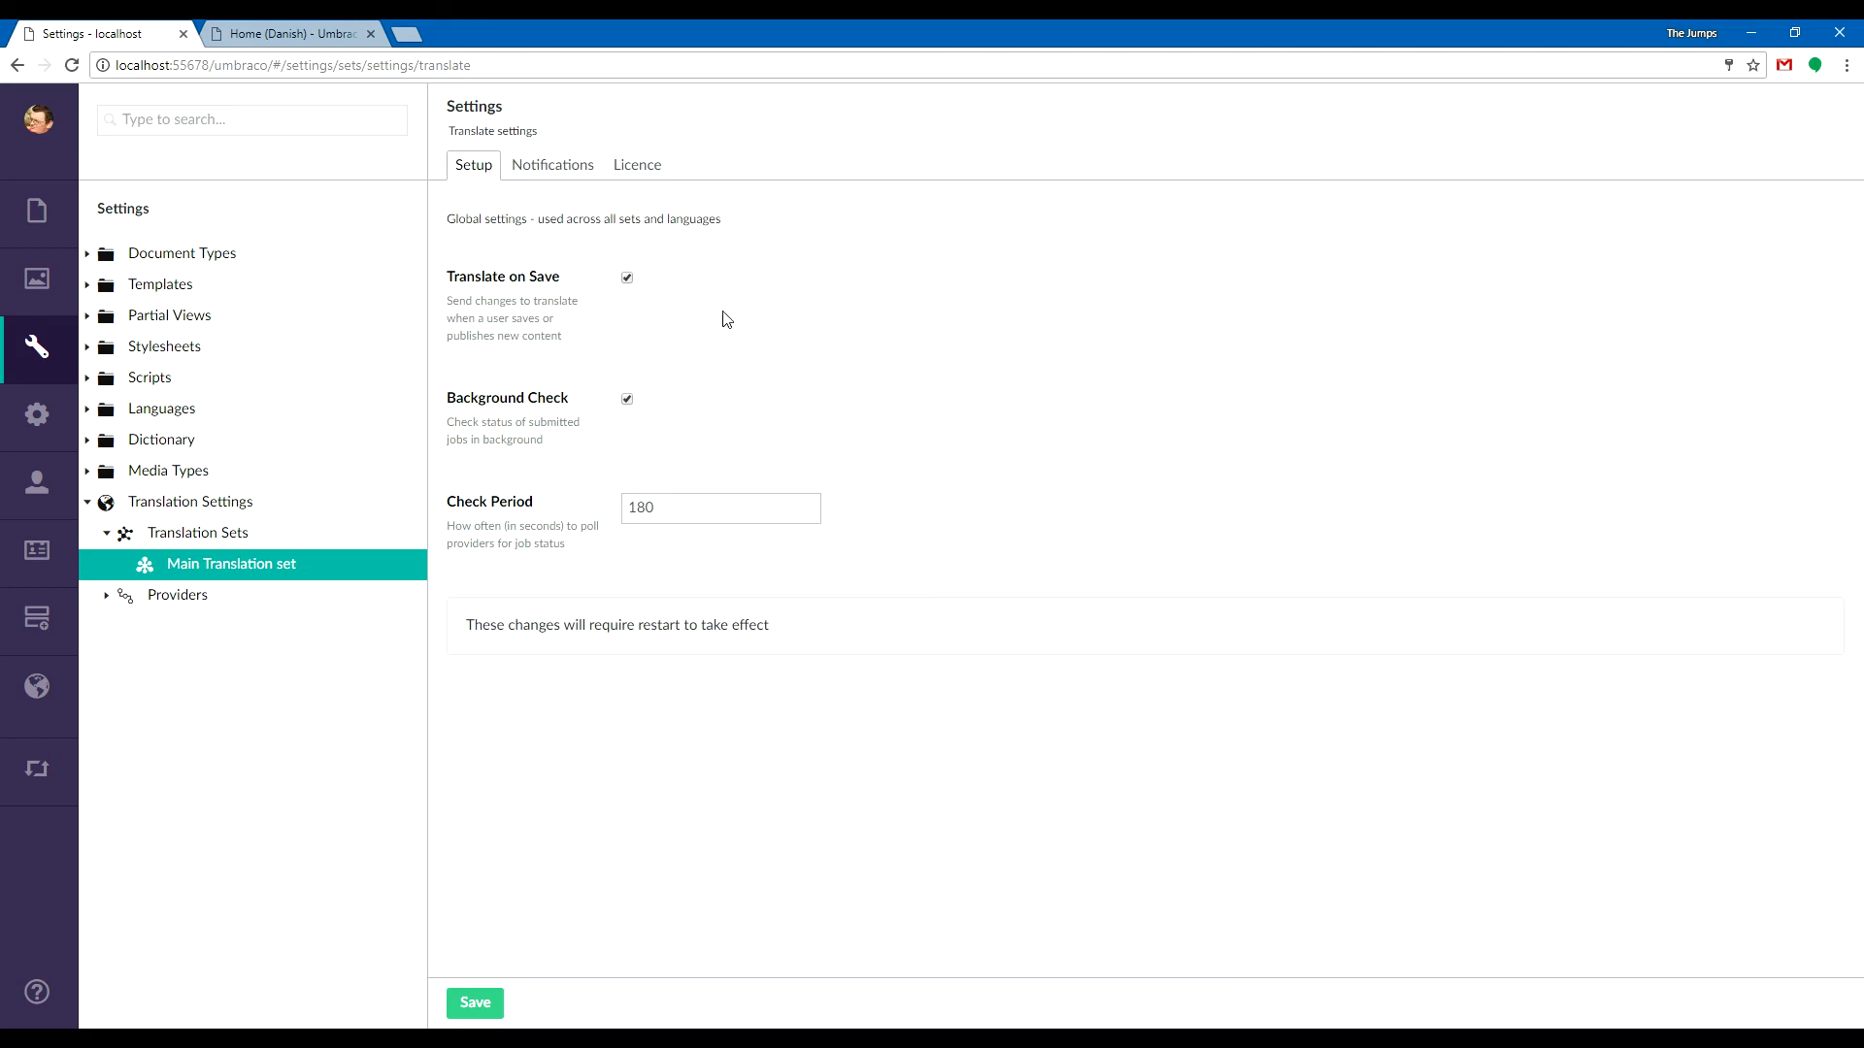
{"action": "left_click", "coordinate": [543, 167]}
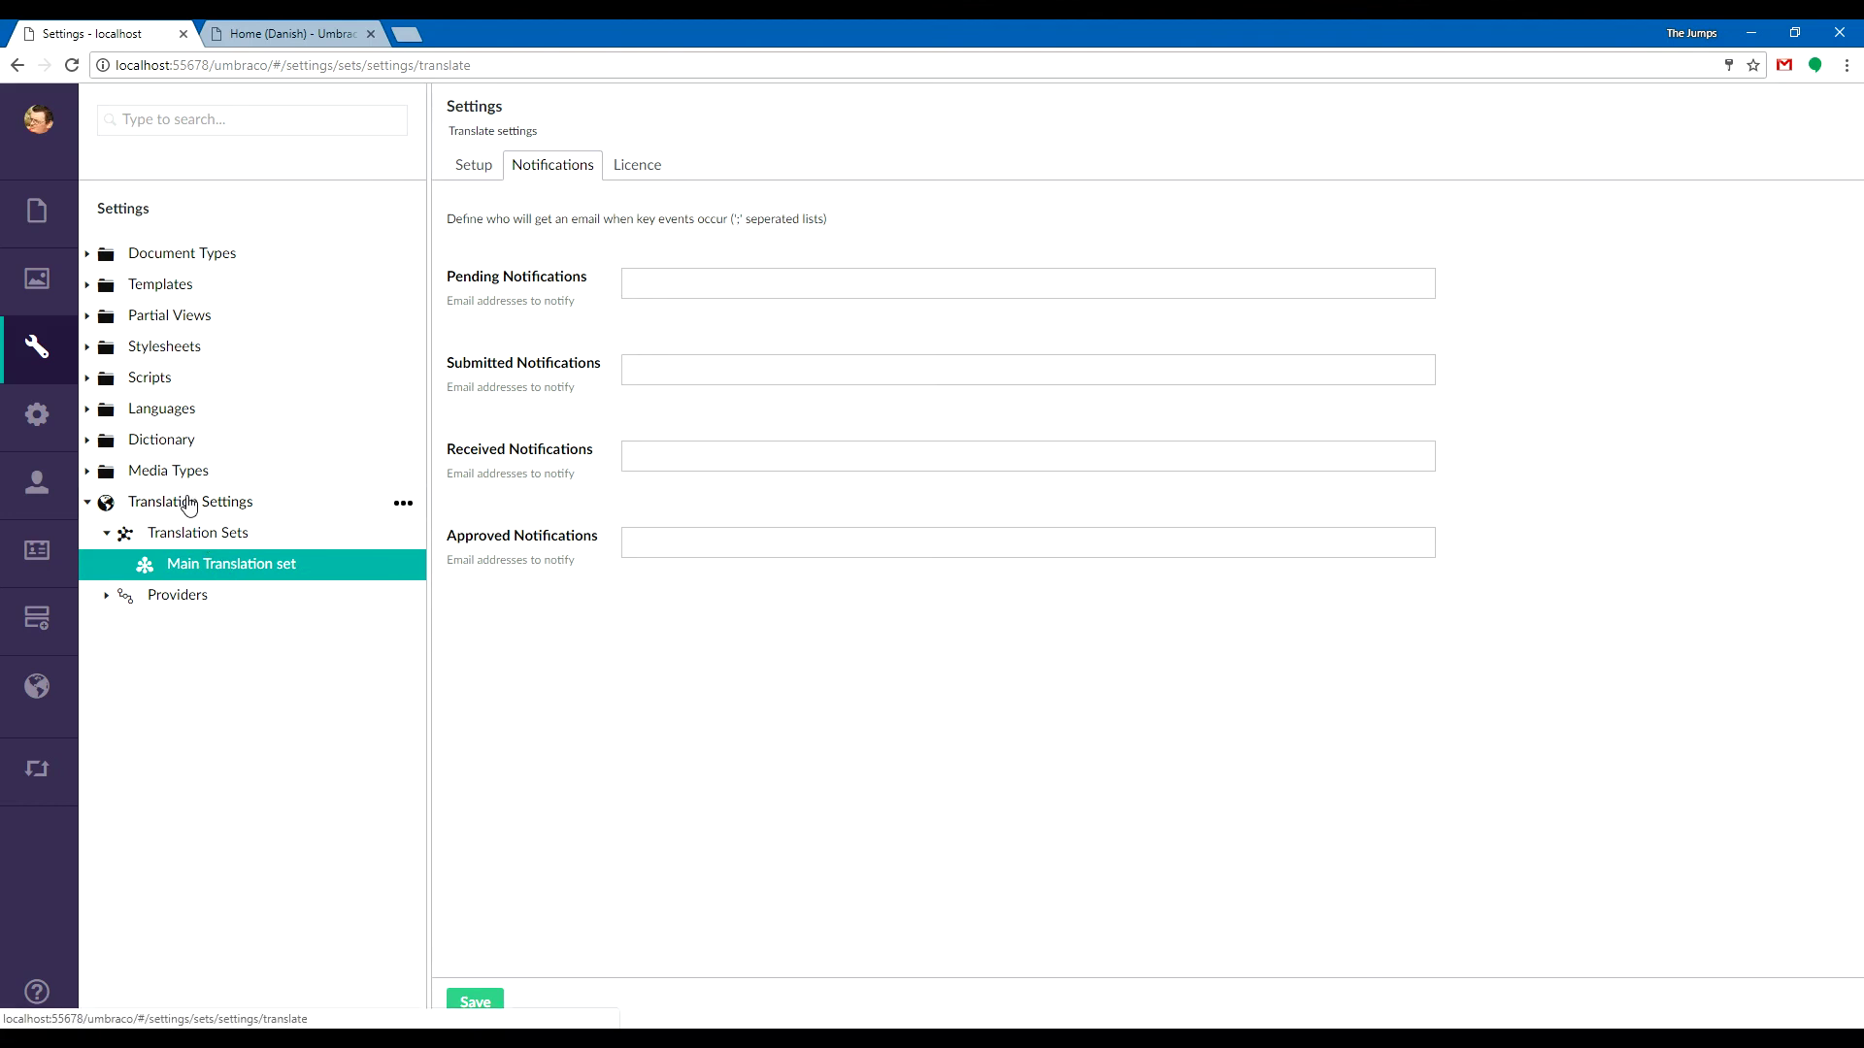
{"action": "left_click", "coordinate": [47, 213]}
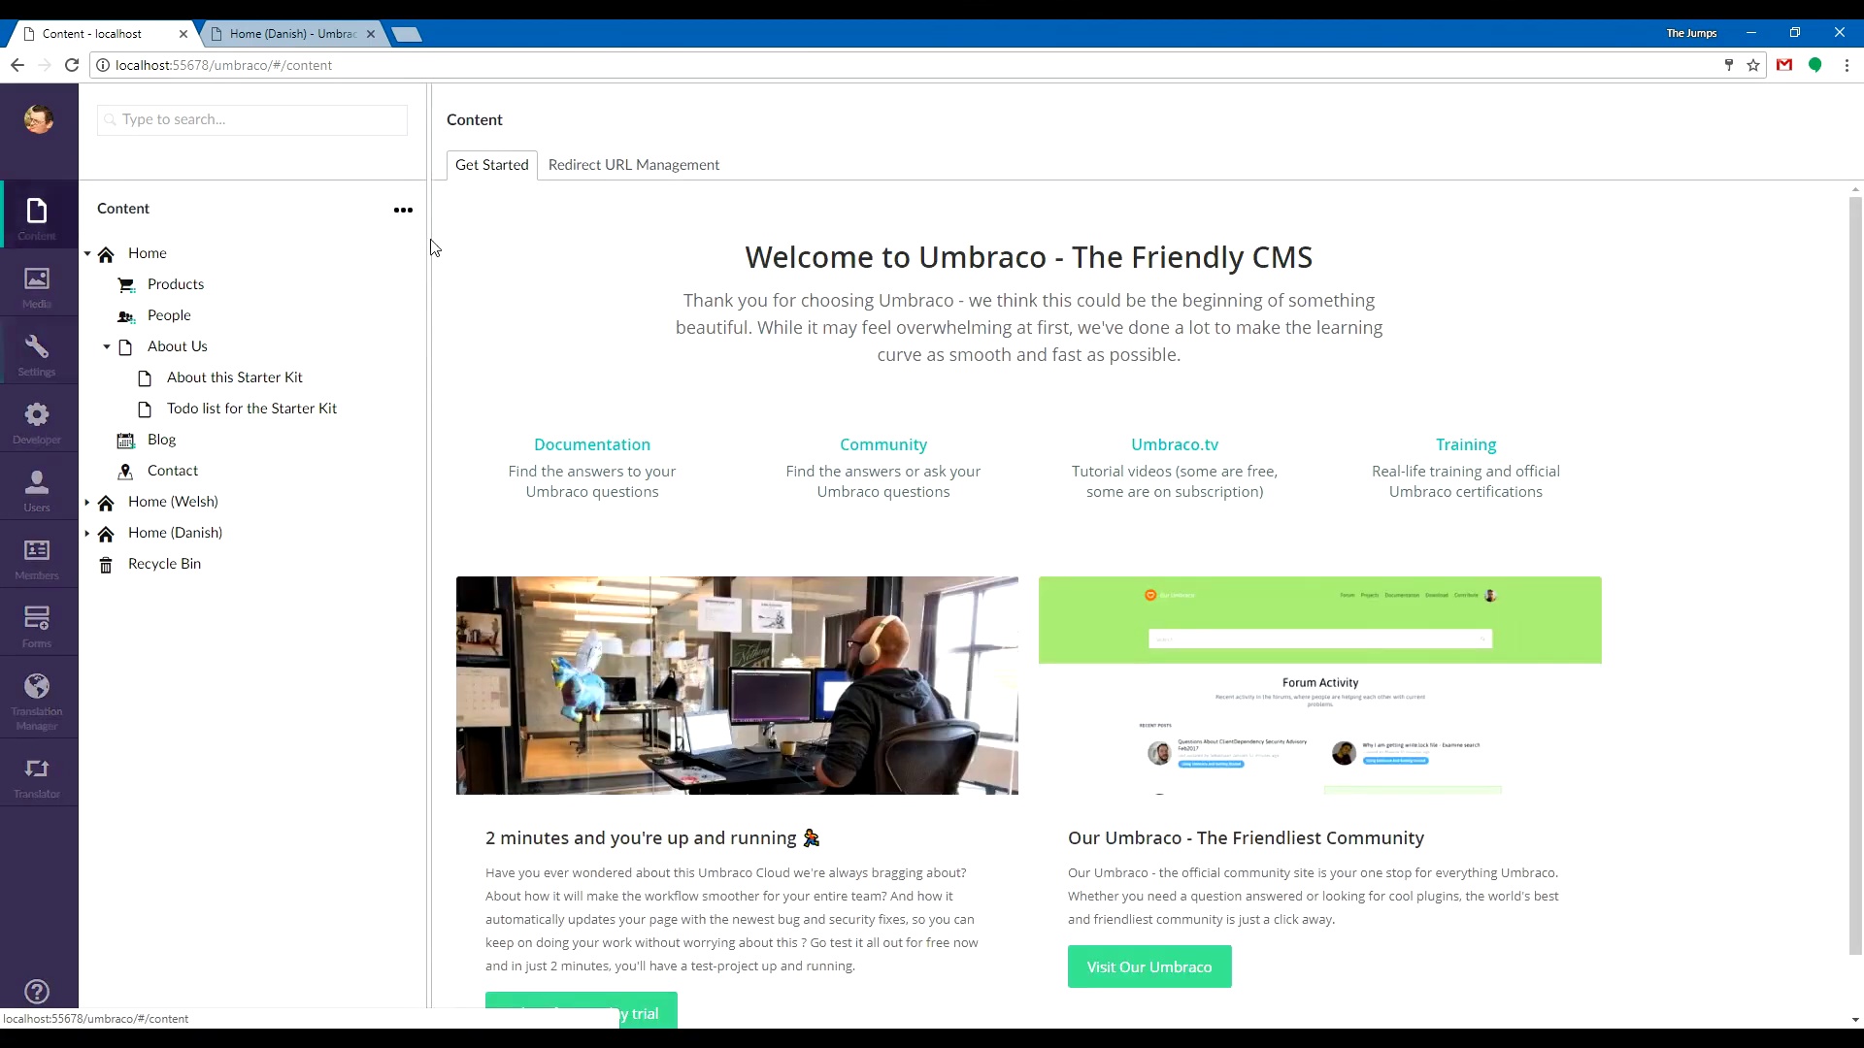